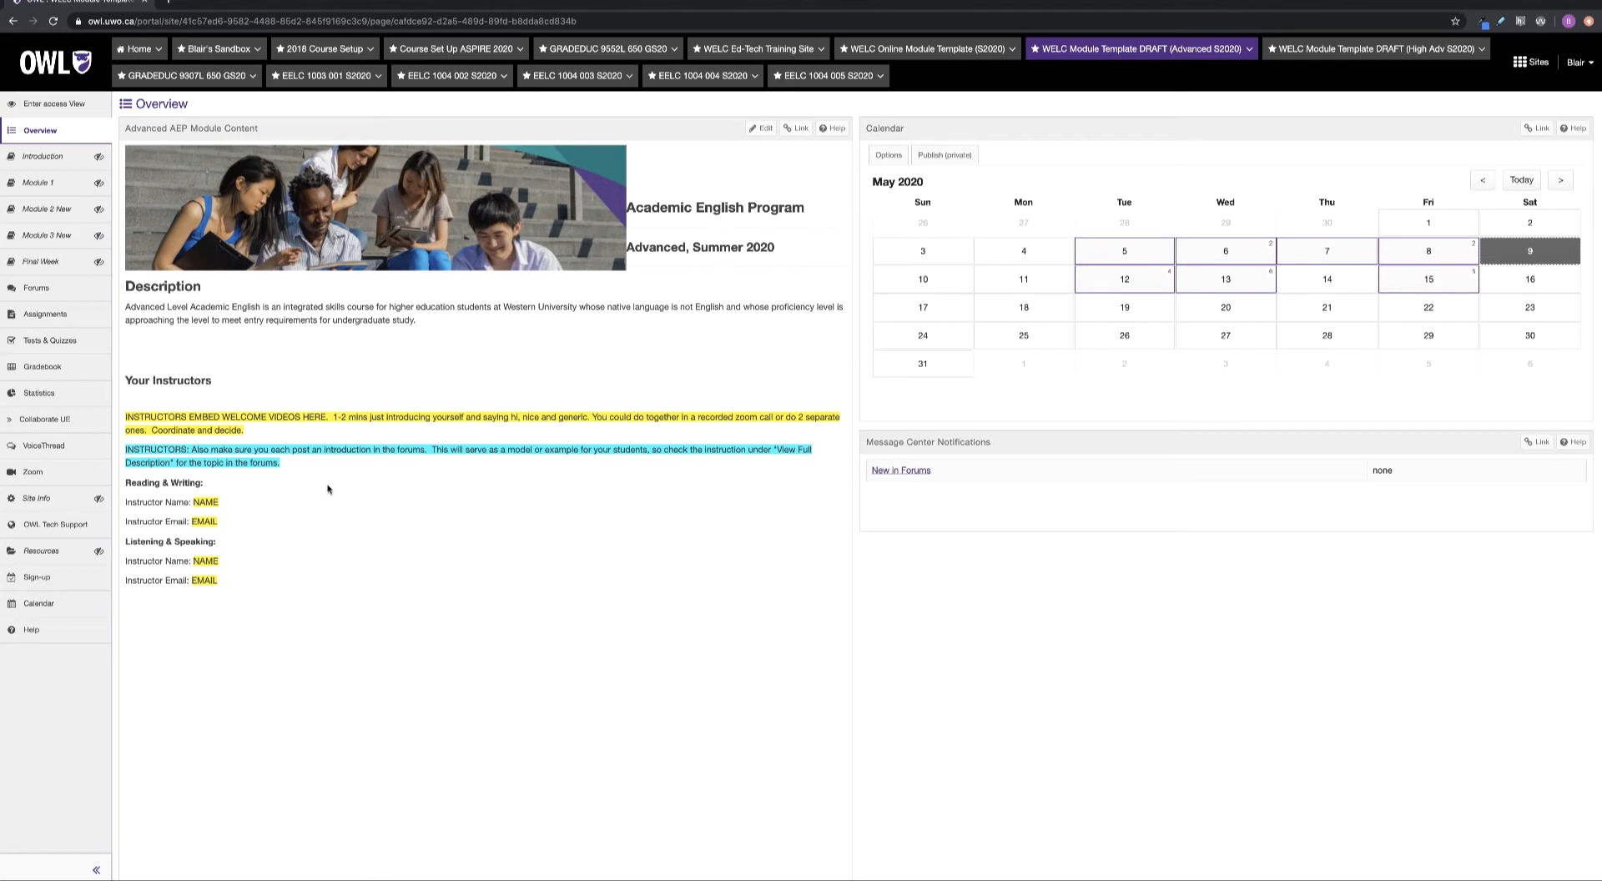
Switch to the EELC 1003 001 S2020 course site and open its Site Info page
left_click(342, 76)
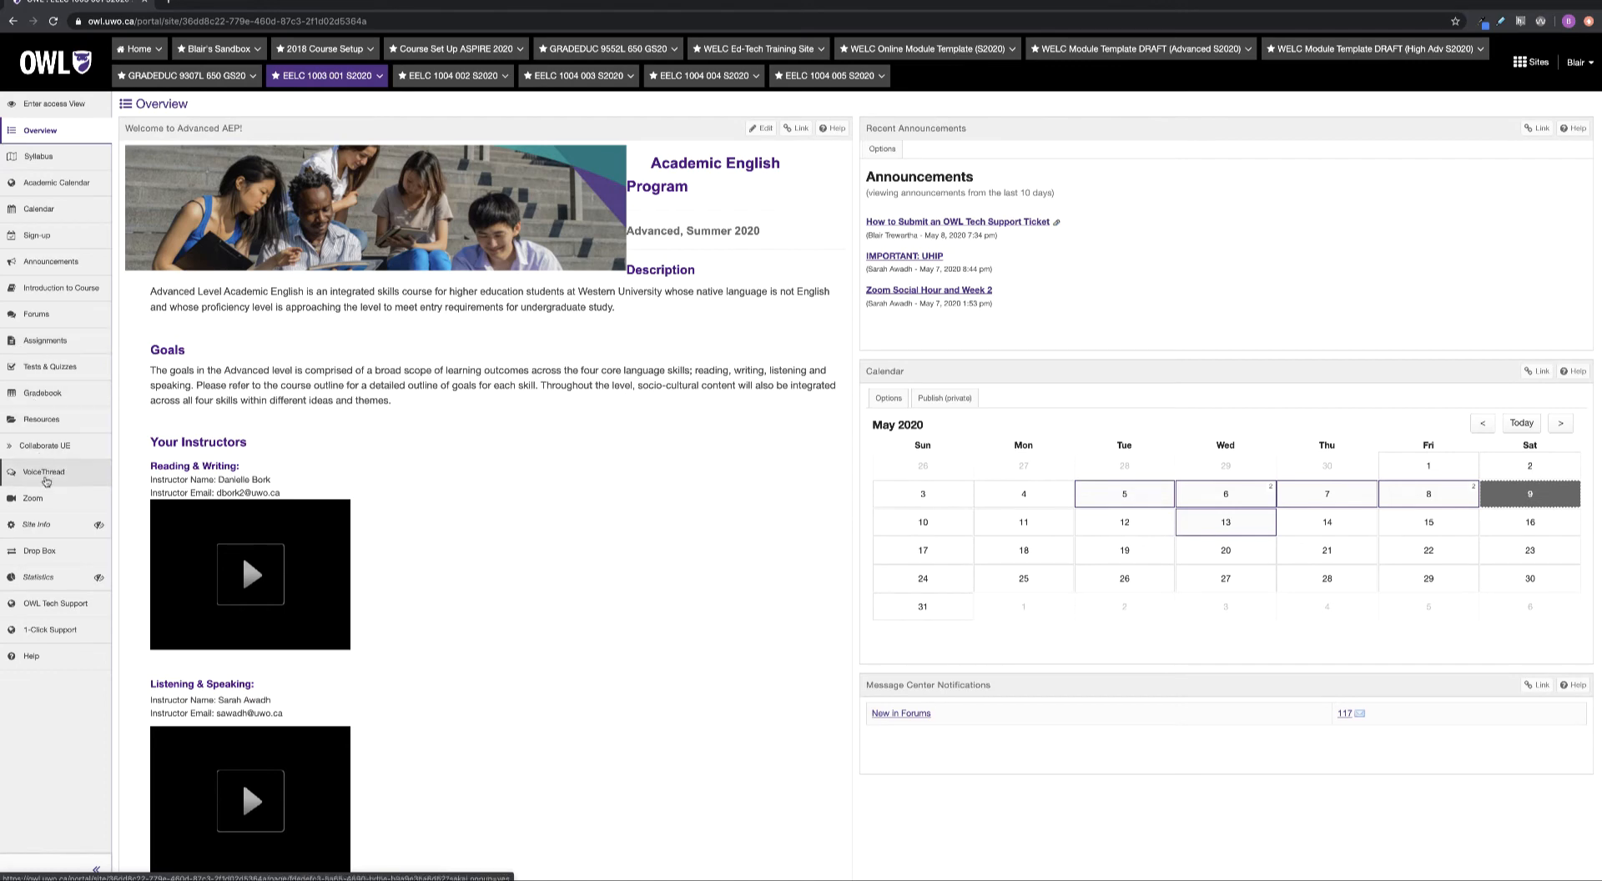
left_click(38, 523)
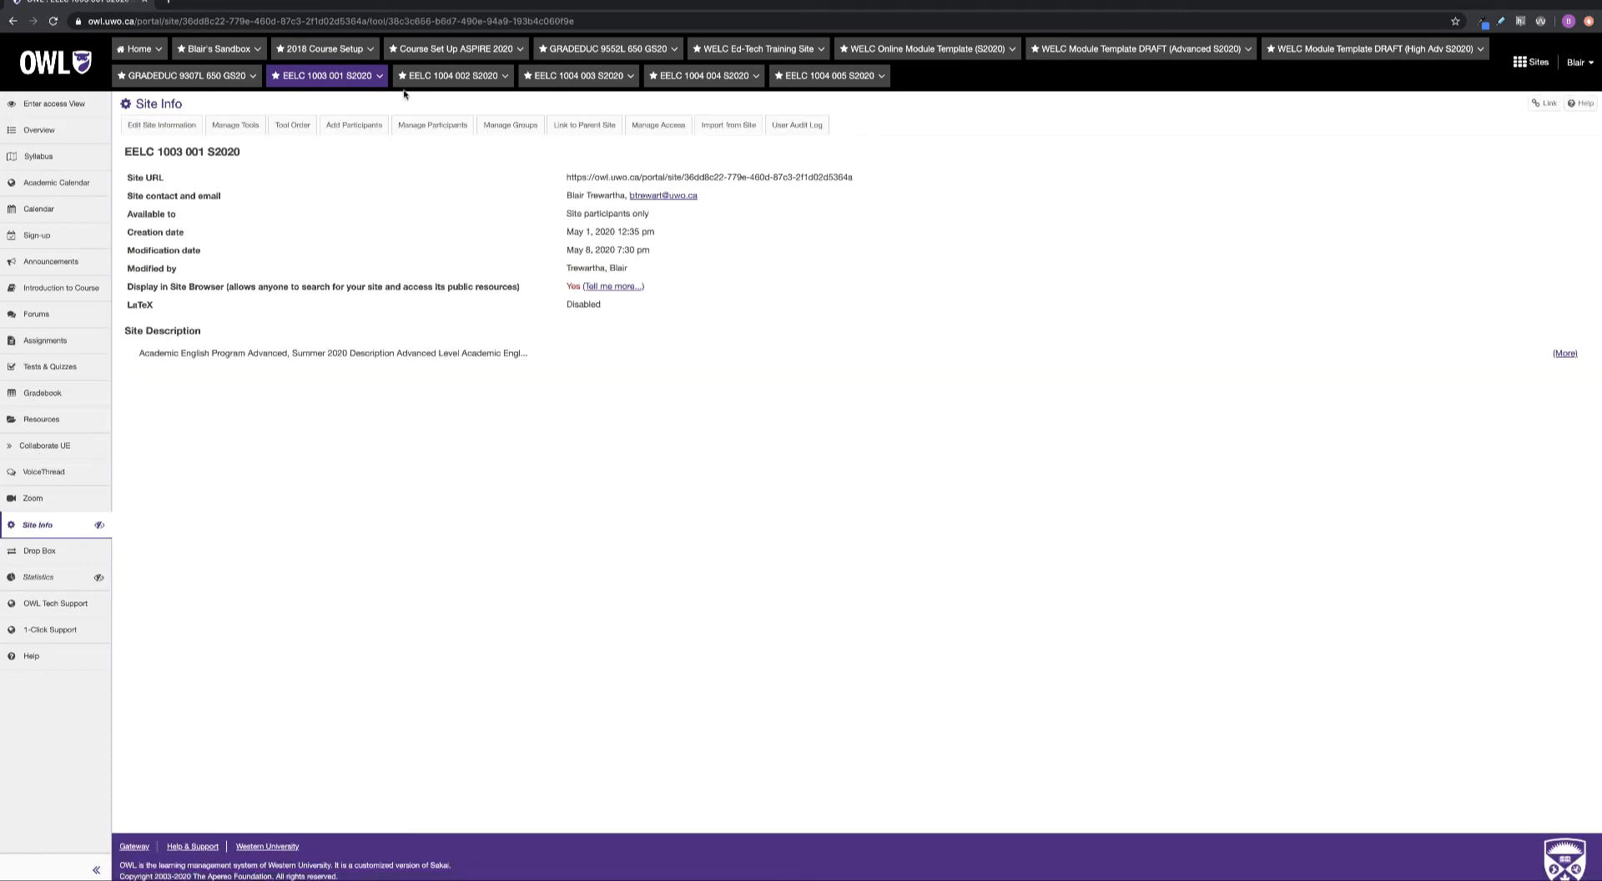
Start Import from Site and choose to merge imported material with the existing data
left_click(735, 128)
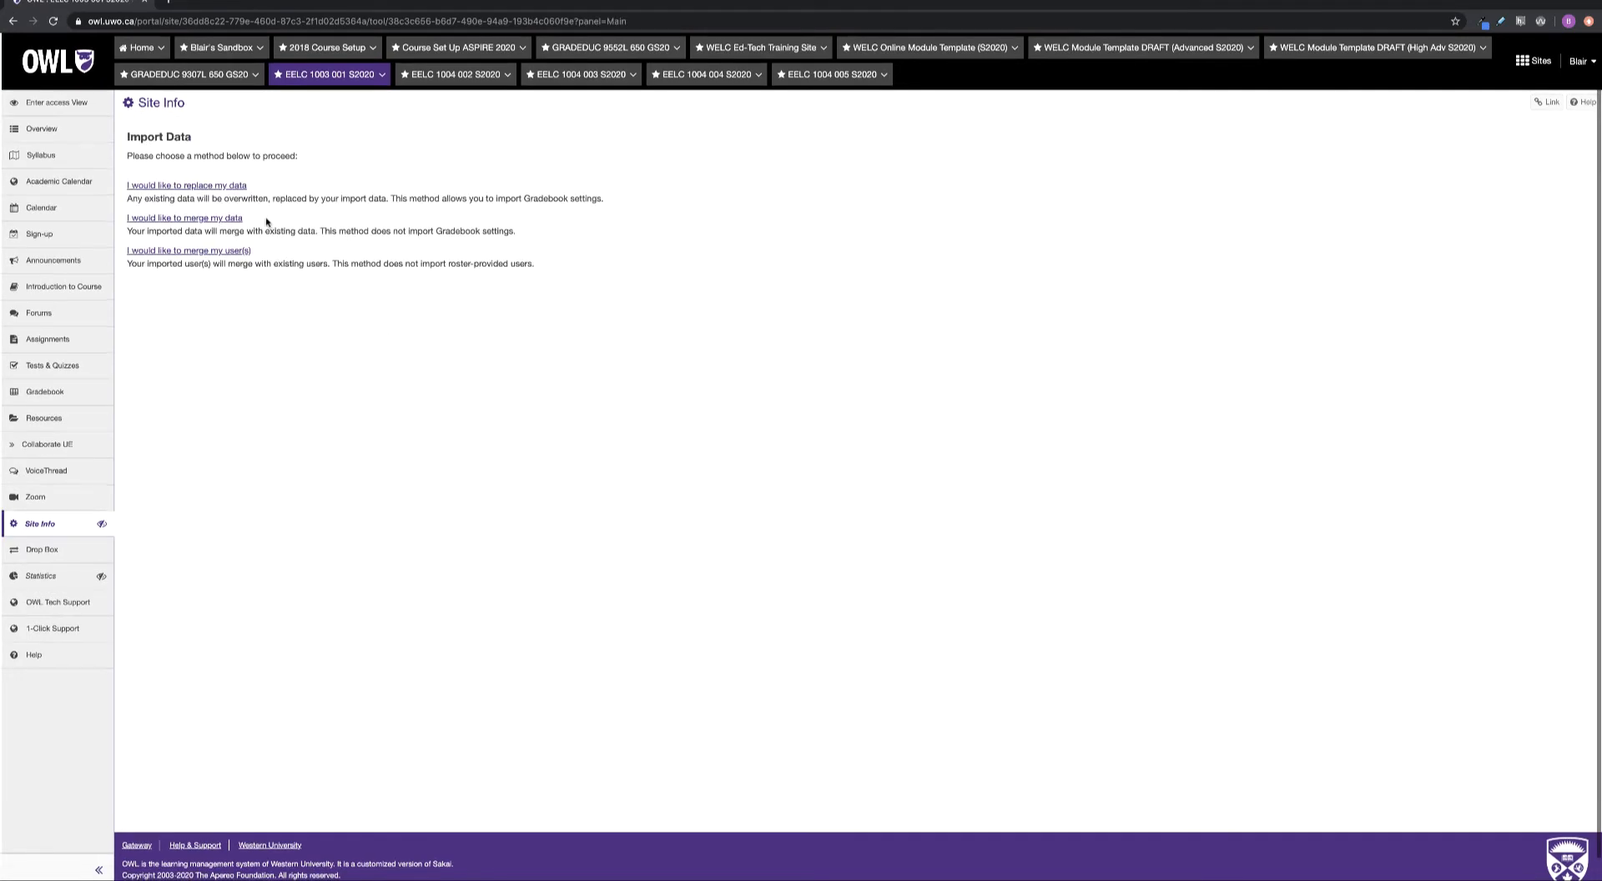
left_click_drag(274, 216, 119, 215)
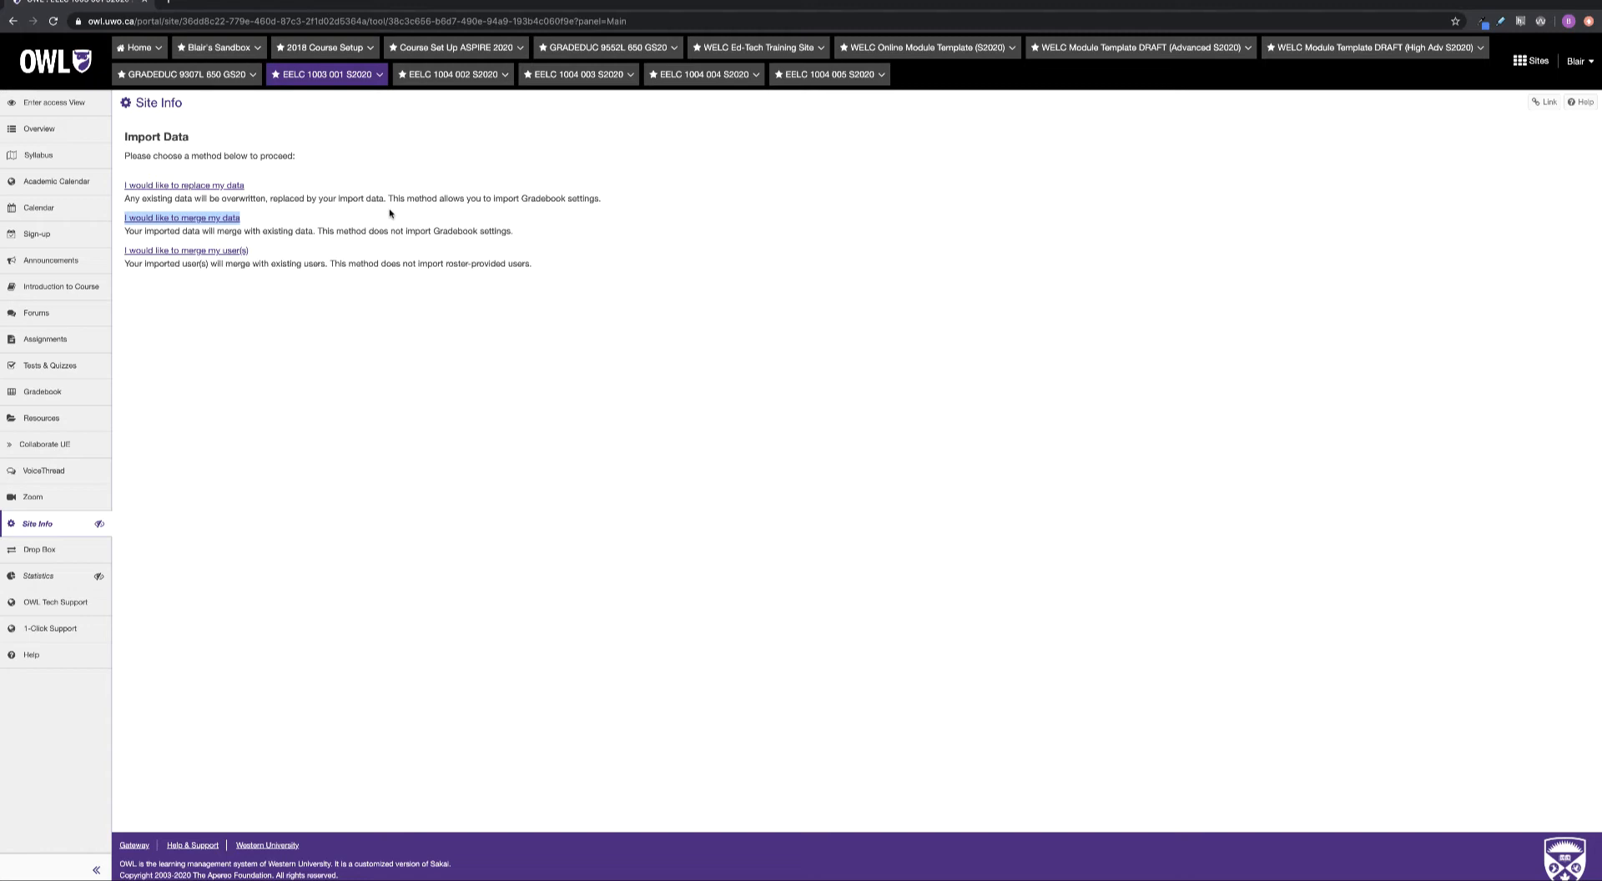
left_click(214, 220)
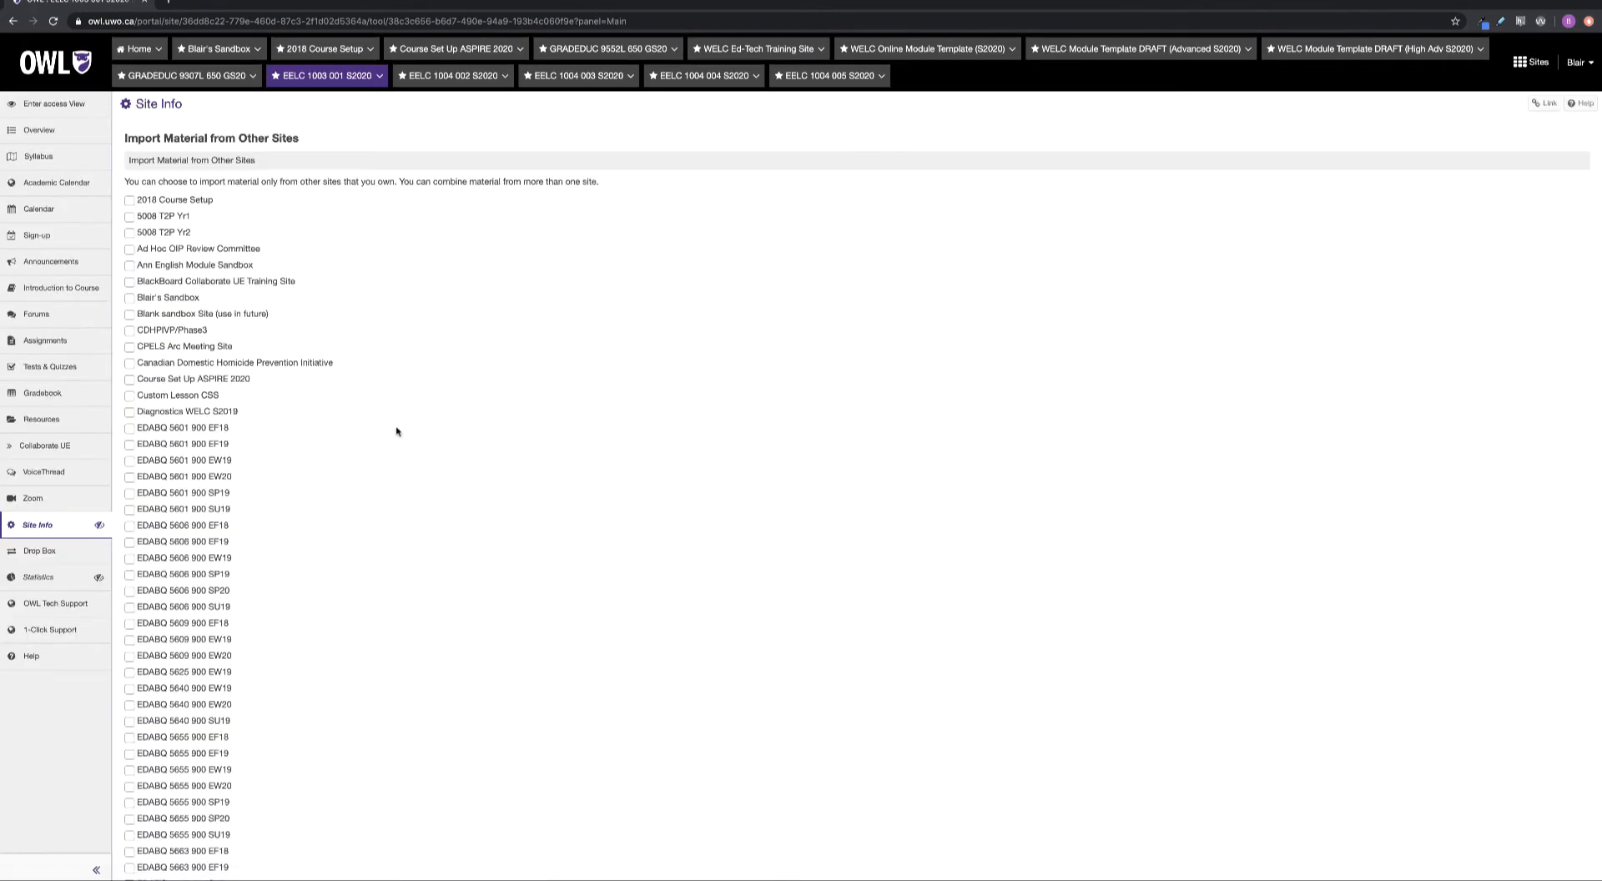
Find 'WELC dra', tick WELC Module Template DRAFT (Advanced S2020) as source, and continue
scroll(389, 421, "down", 3)
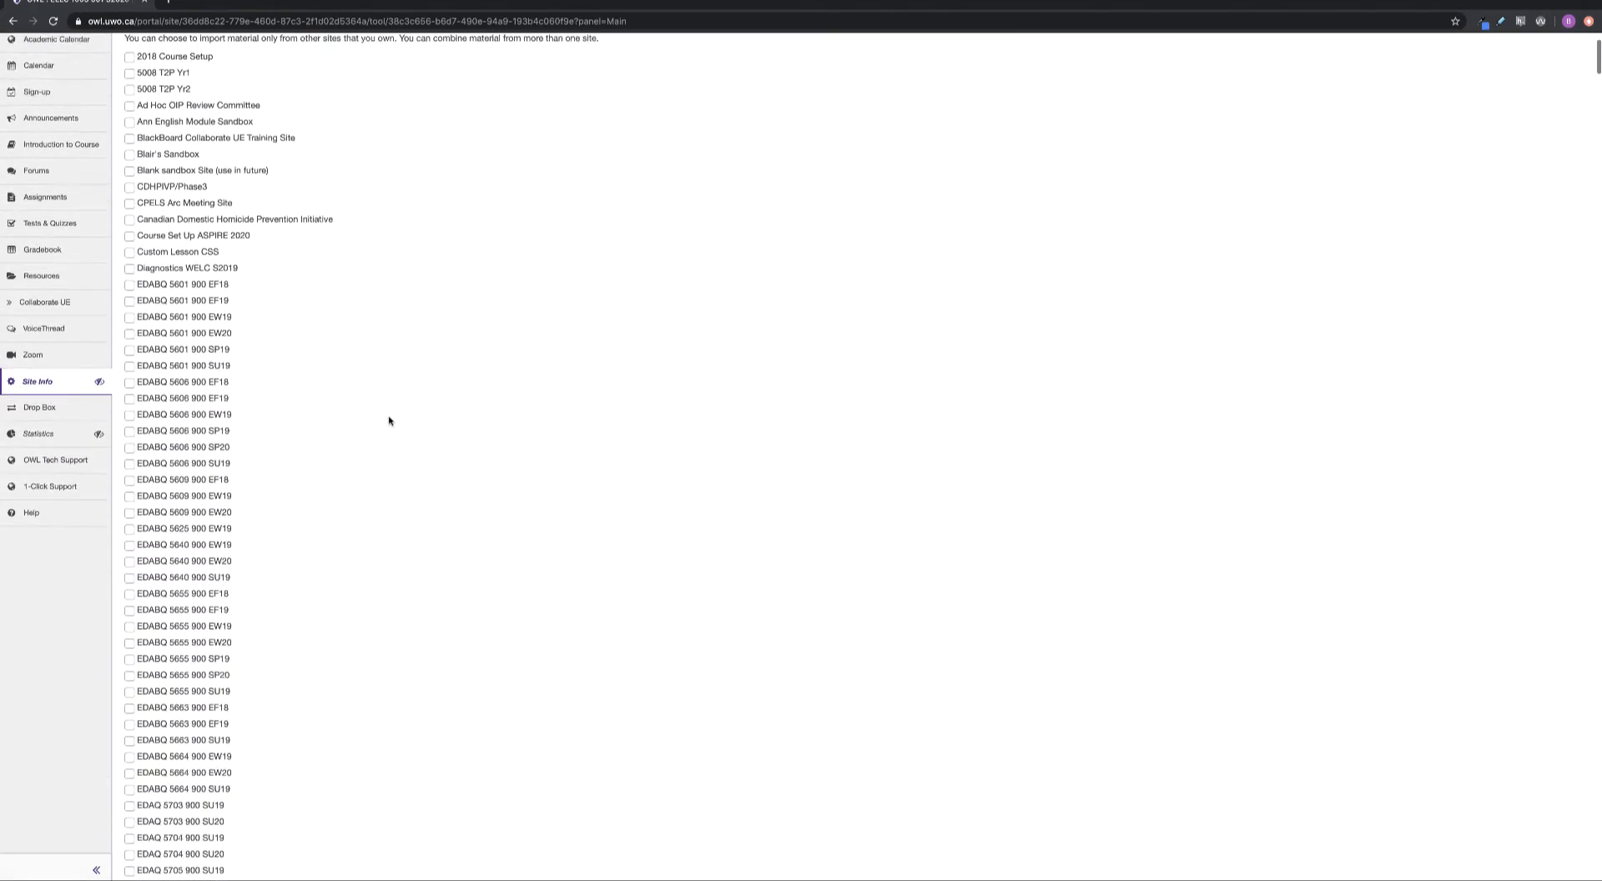
scroll(389, 421, "up", 3)
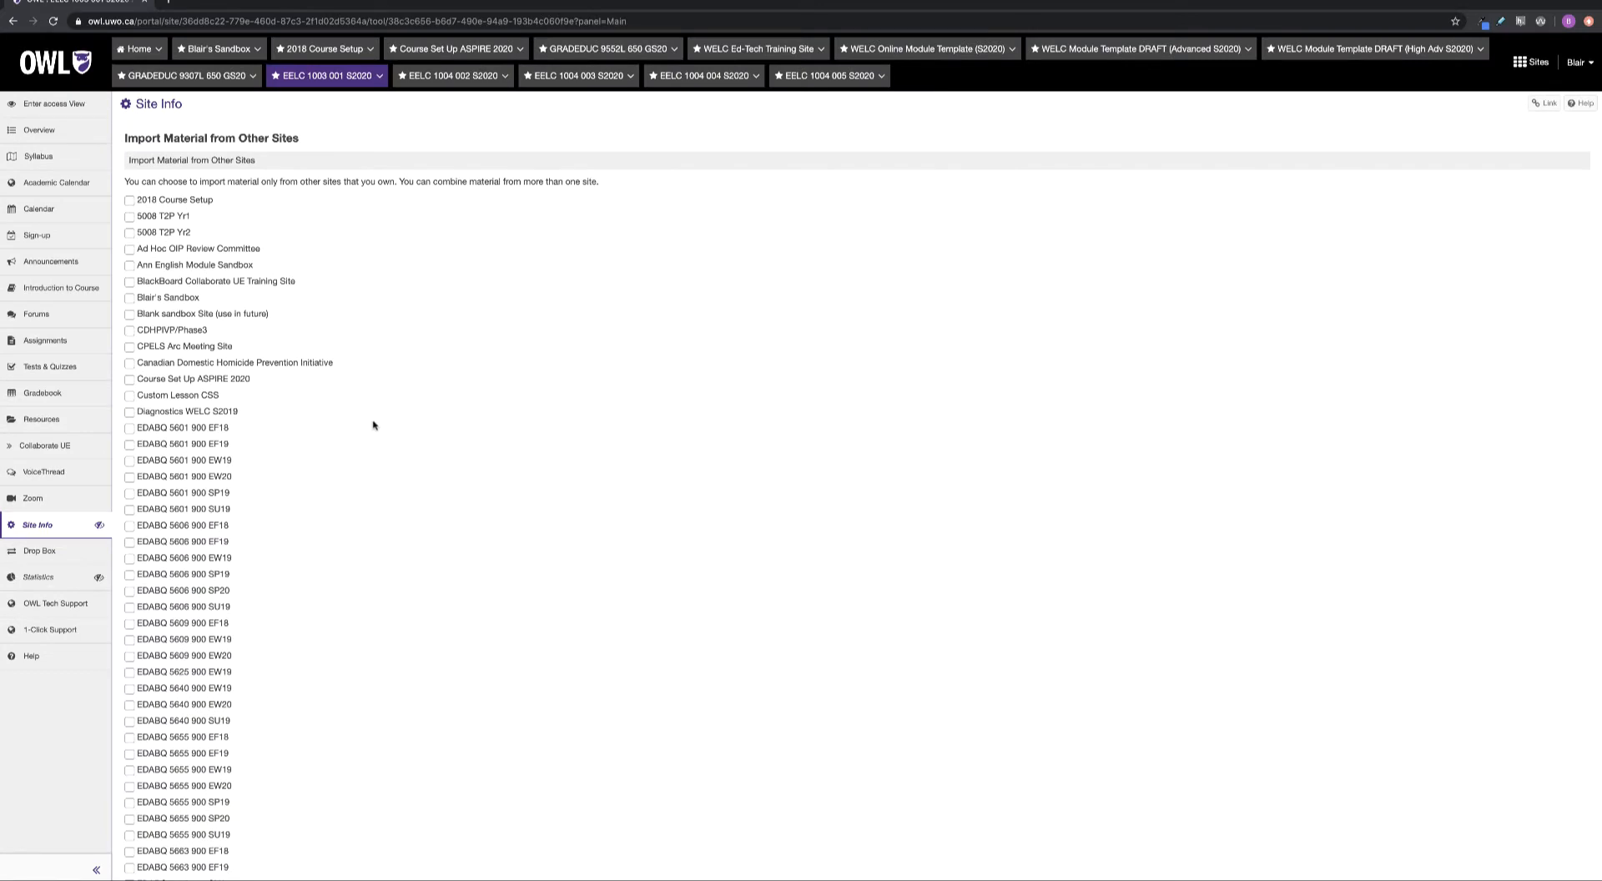
scroll(373, 426, "down", 20)
key("ctrl+f")
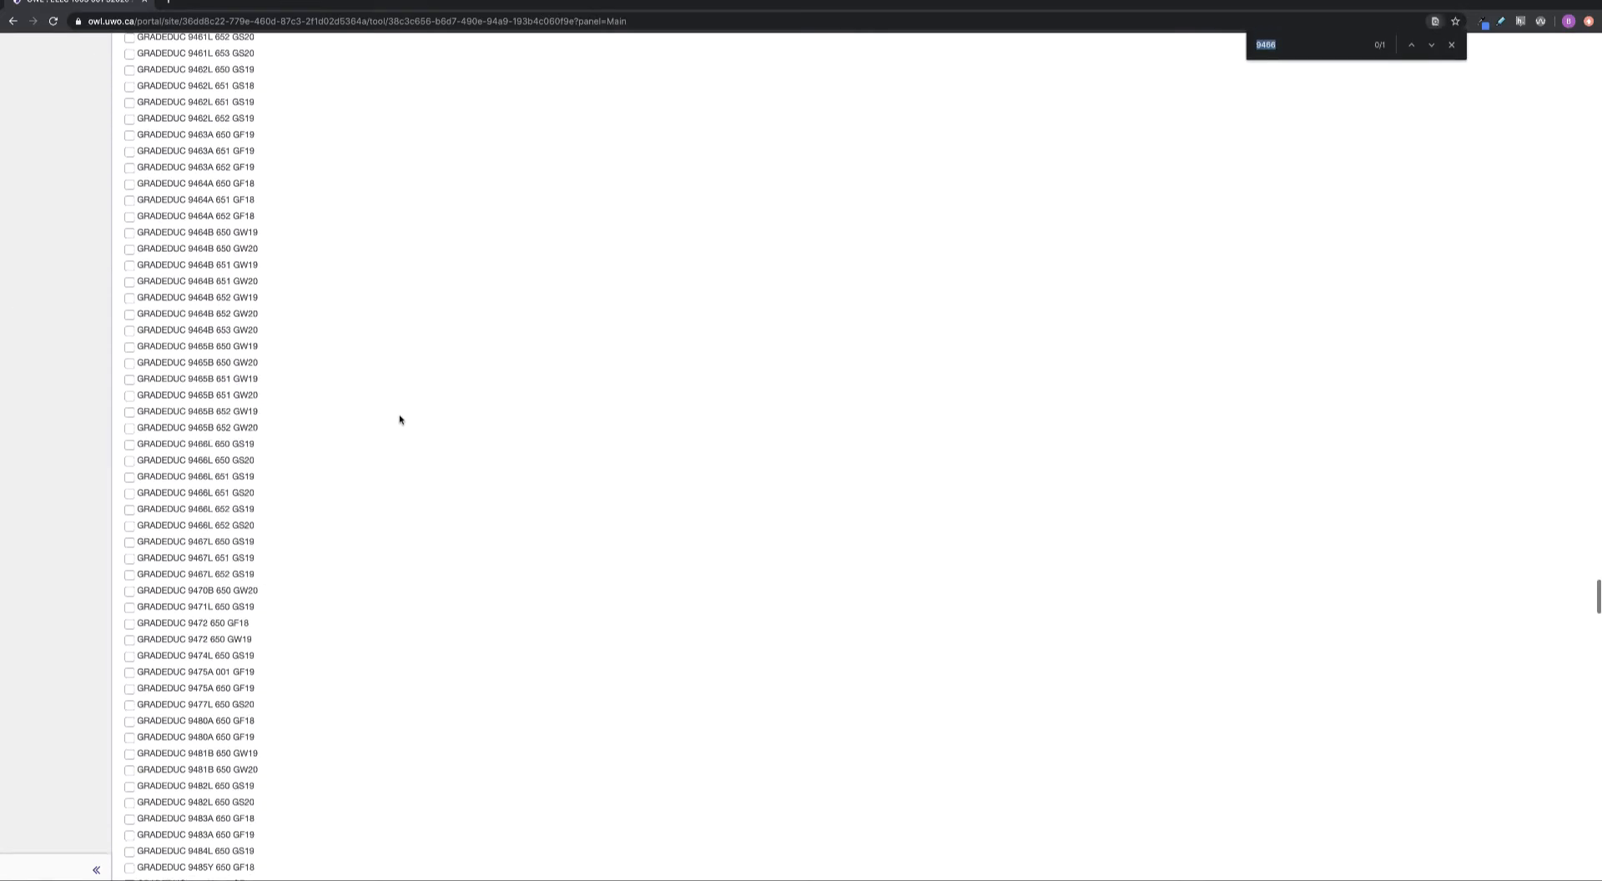
type("WELC")
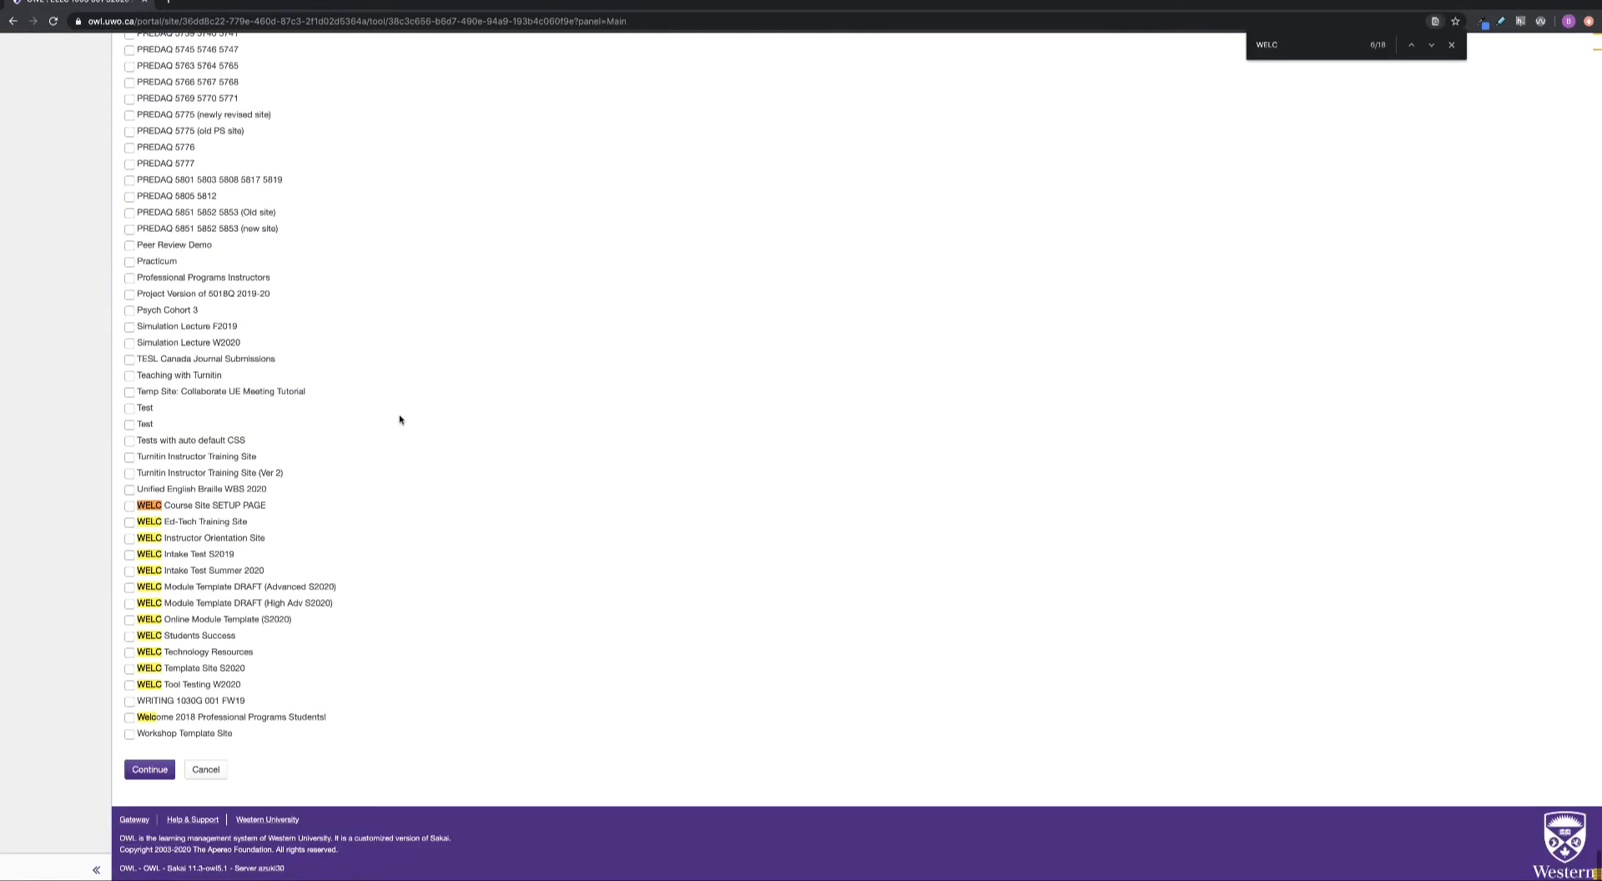
type(" draft")
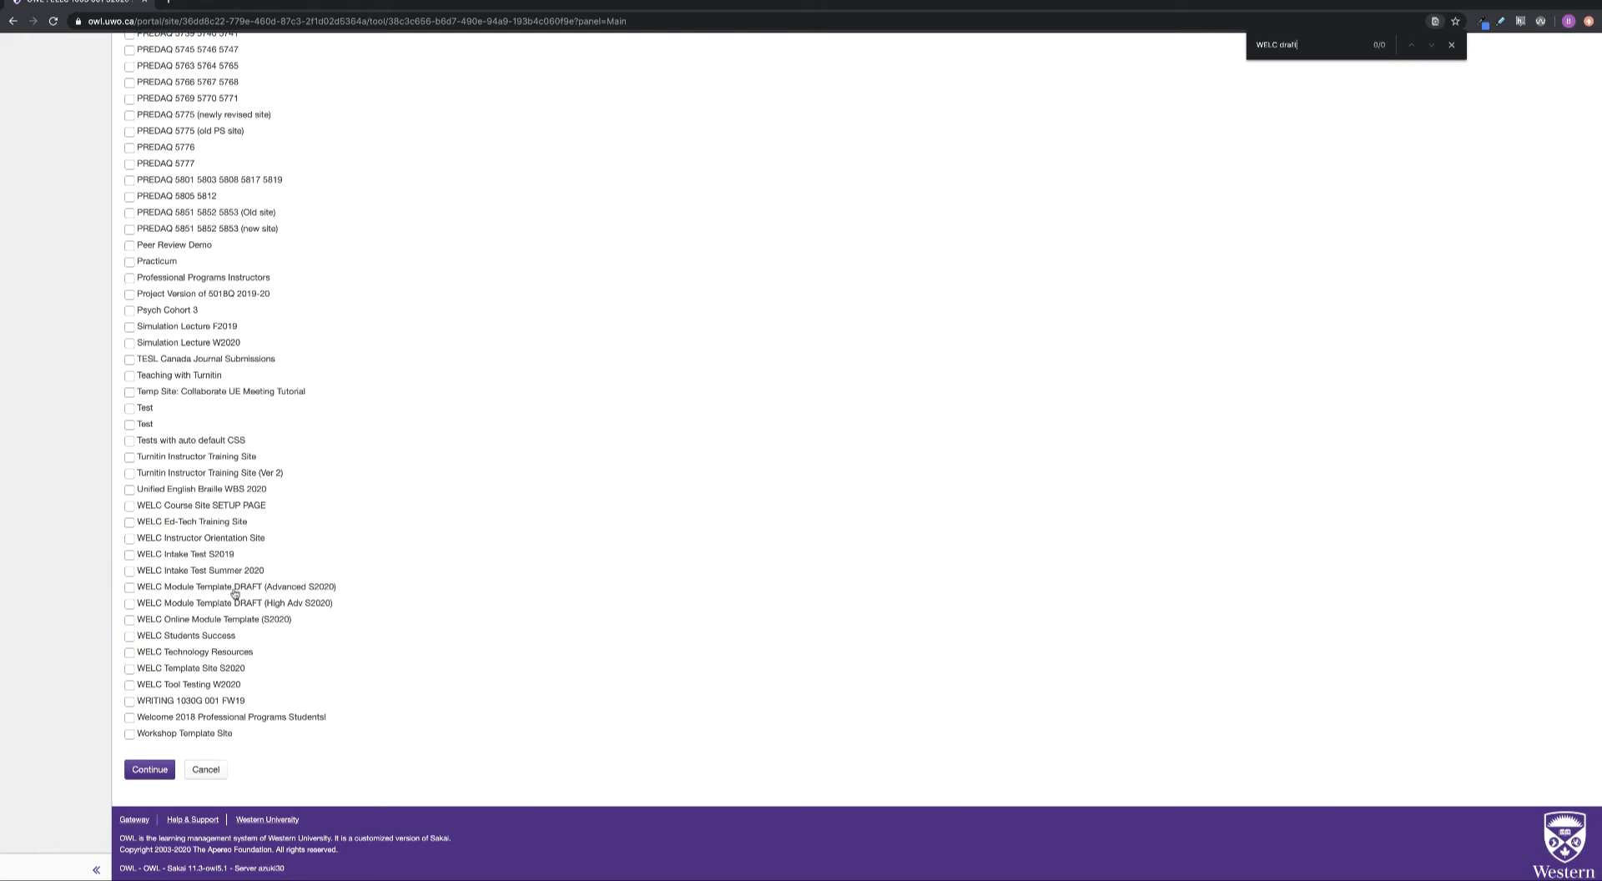
left_click(130, 588)
left_click(149, 770)
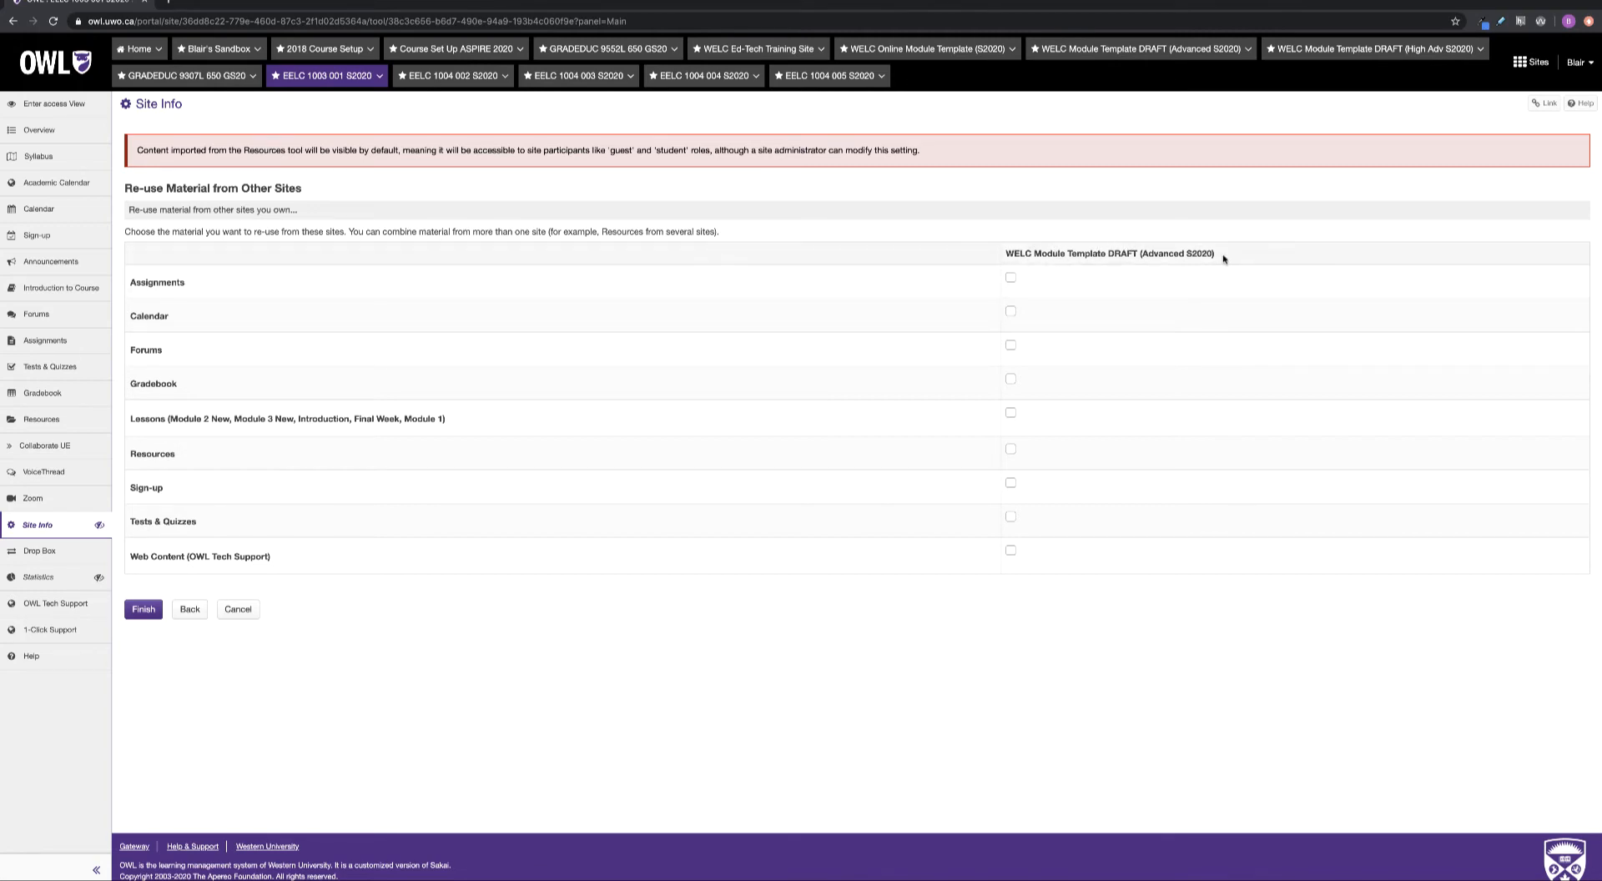
Tick Assignments, Forums, Gradebook, Lessons, Resources and Tests & Quizzes under the WELC template column
left_click_drag(1223, 259, 1014, 254)
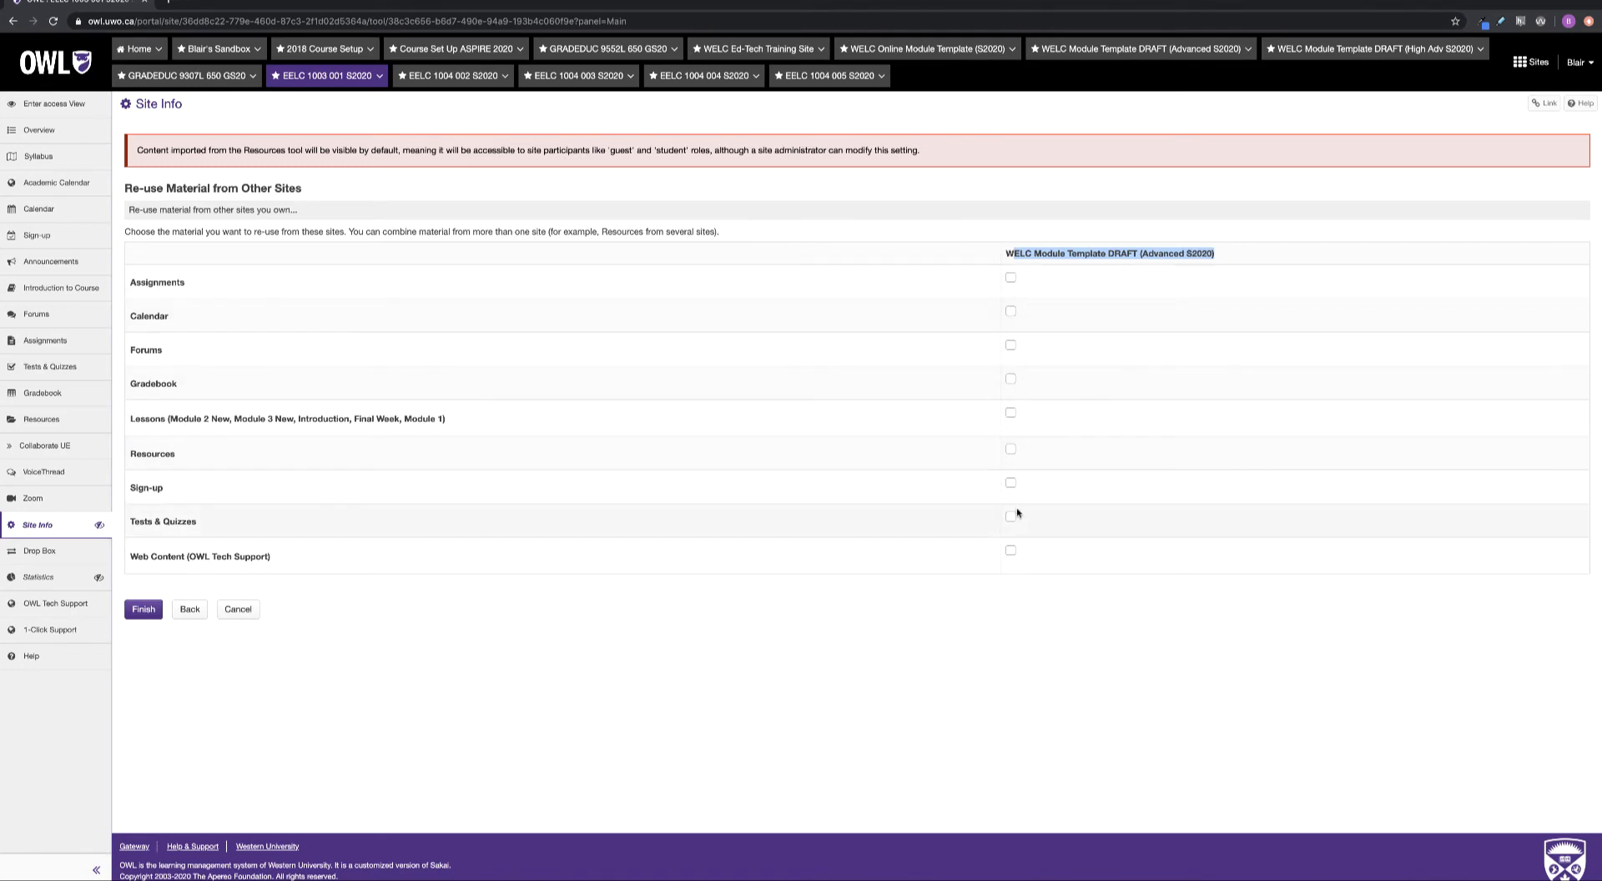
left_click(1011, 278)
left_click(1011, 346)
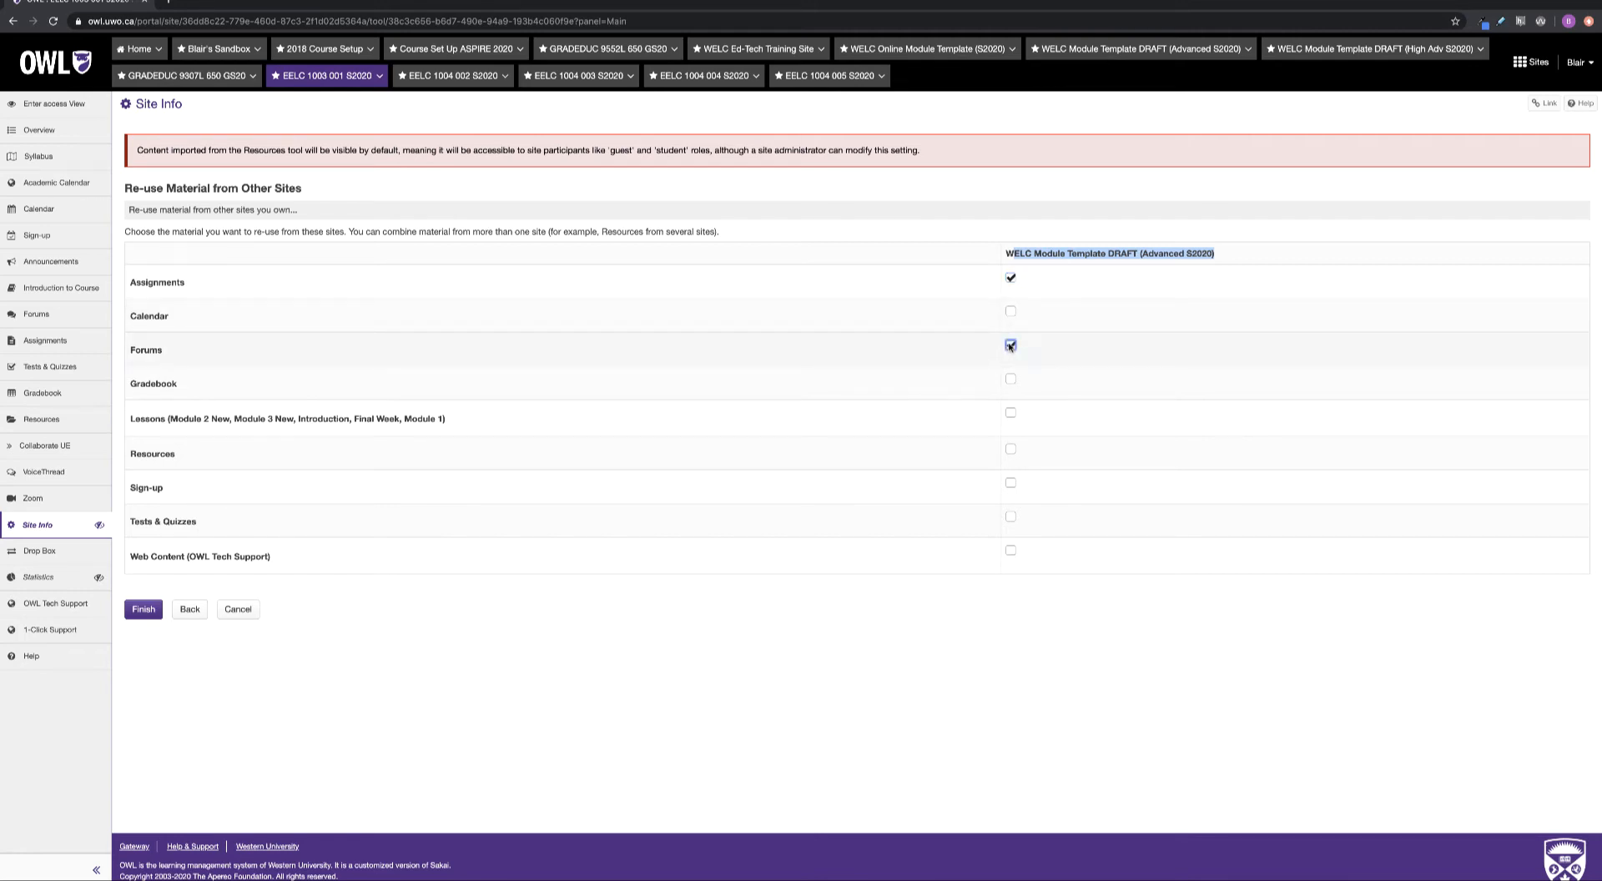
left_click(1010, 381)
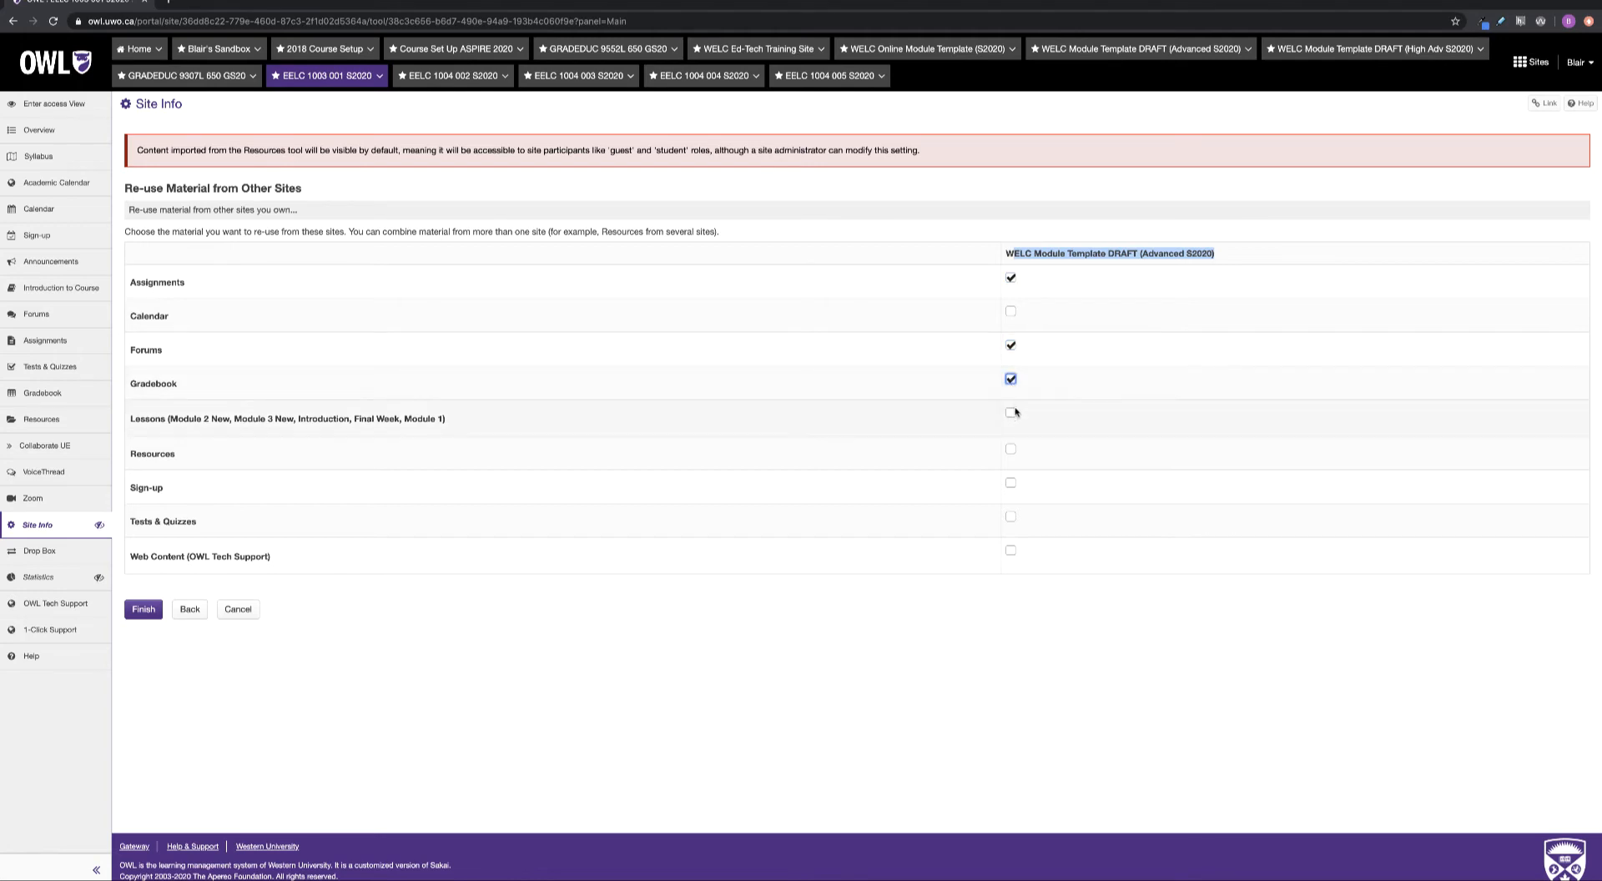
left_click(1011, 412)
left_click(1010, 450)
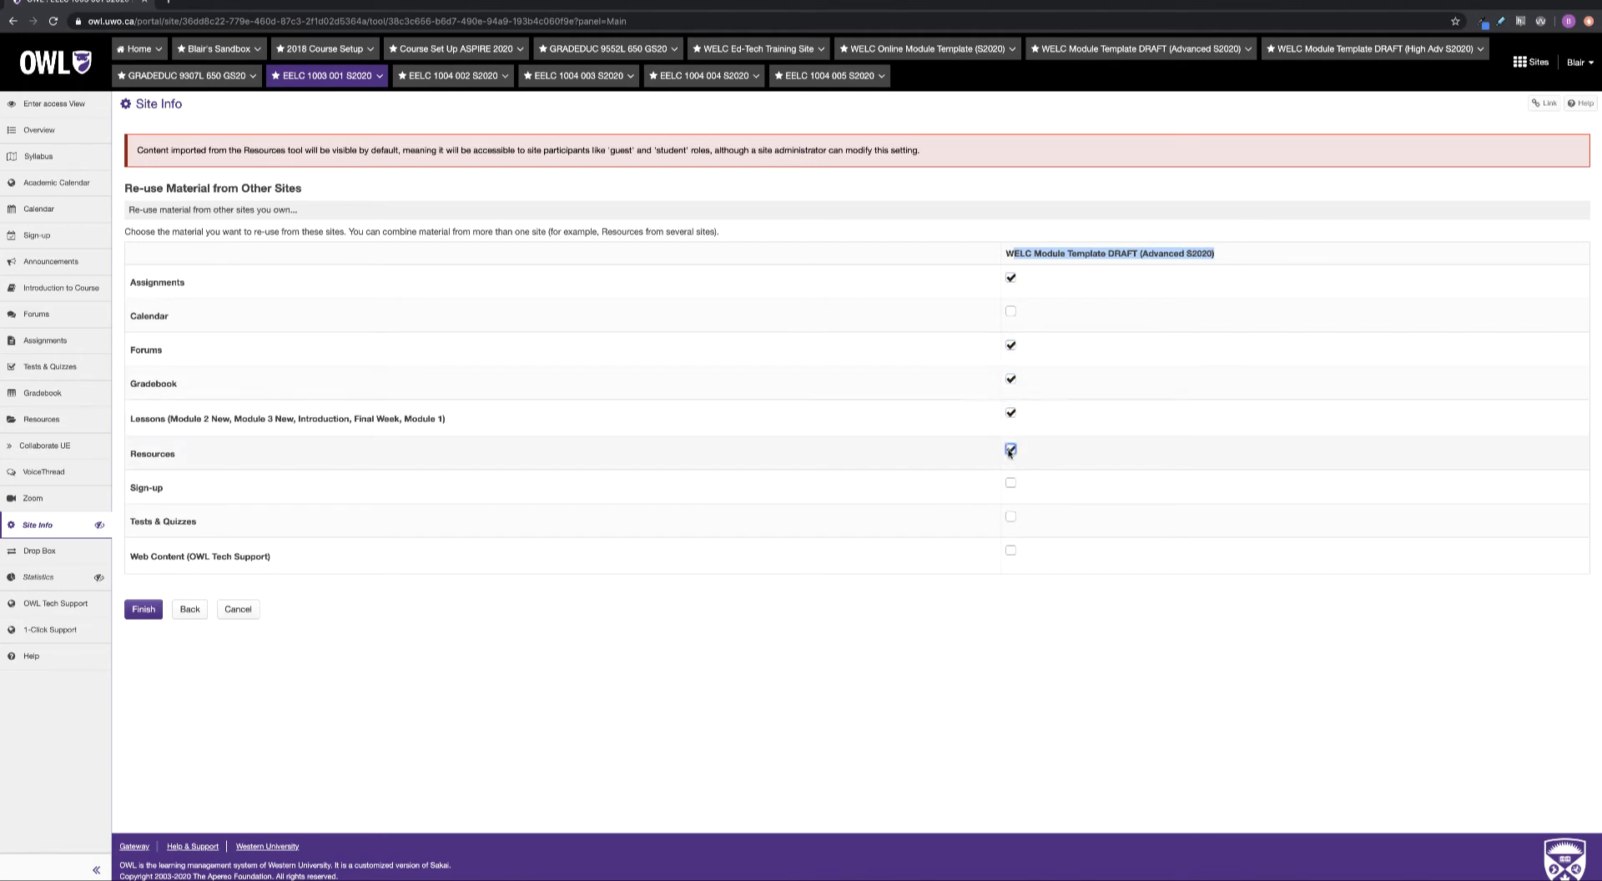
left_click(1008, 517)
Finish the import, which is queued and may take up to 15 minutes
left_click(143, 610)
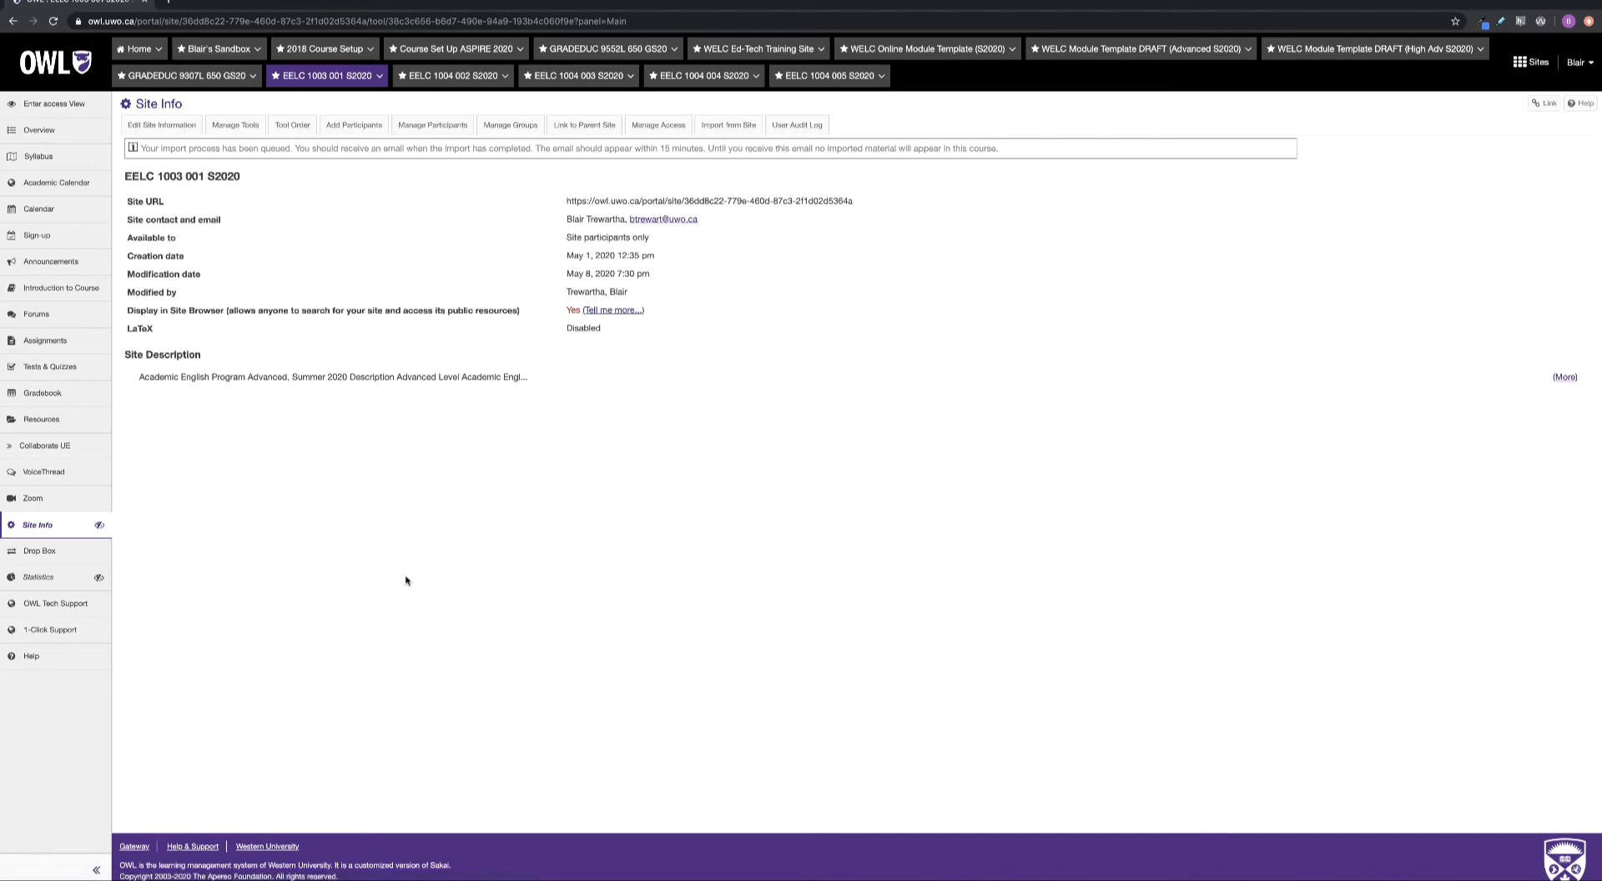
left_click_drag(140, 148, 536, 152)
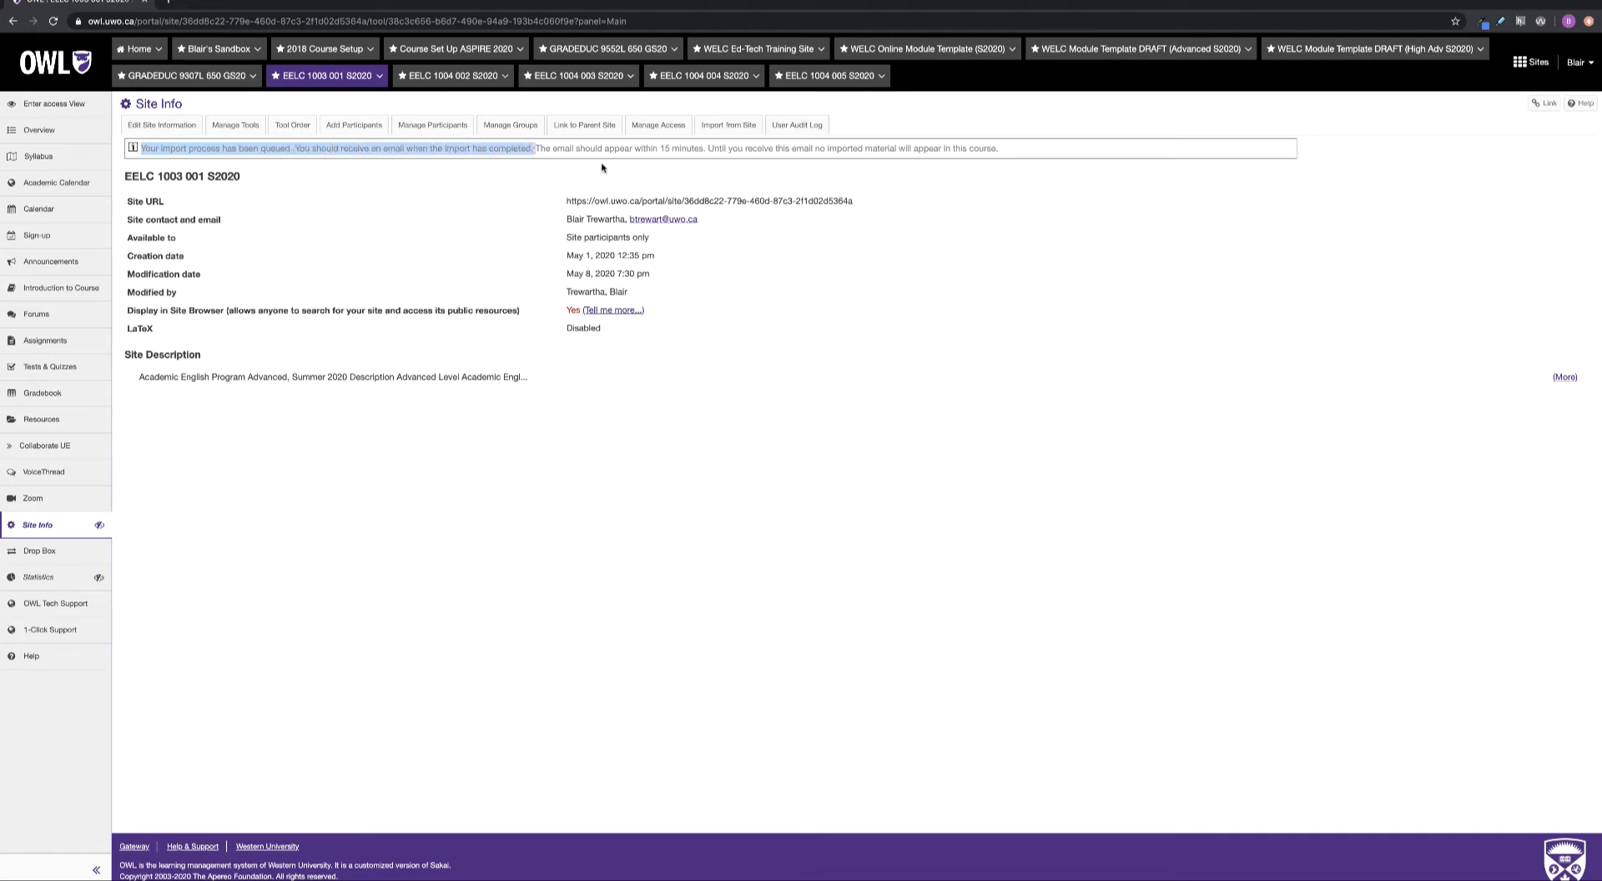
left_click_drag(707, 148, 642, 150)
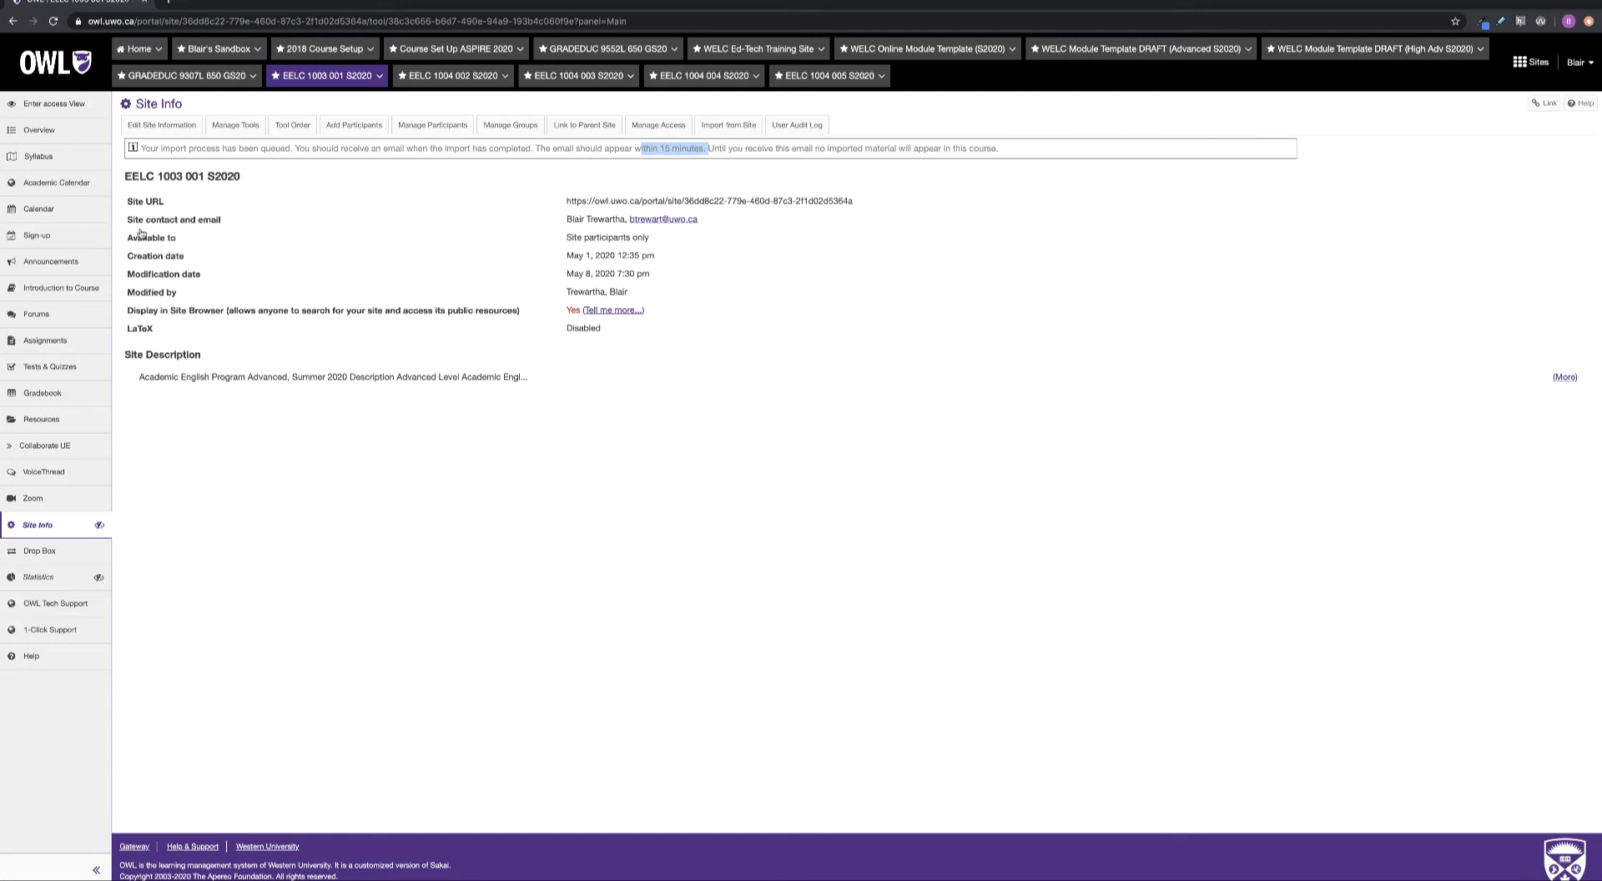
Go to the course Overview and reload it repeatedly until the imported lesson pages appear
left_click(46, 132)
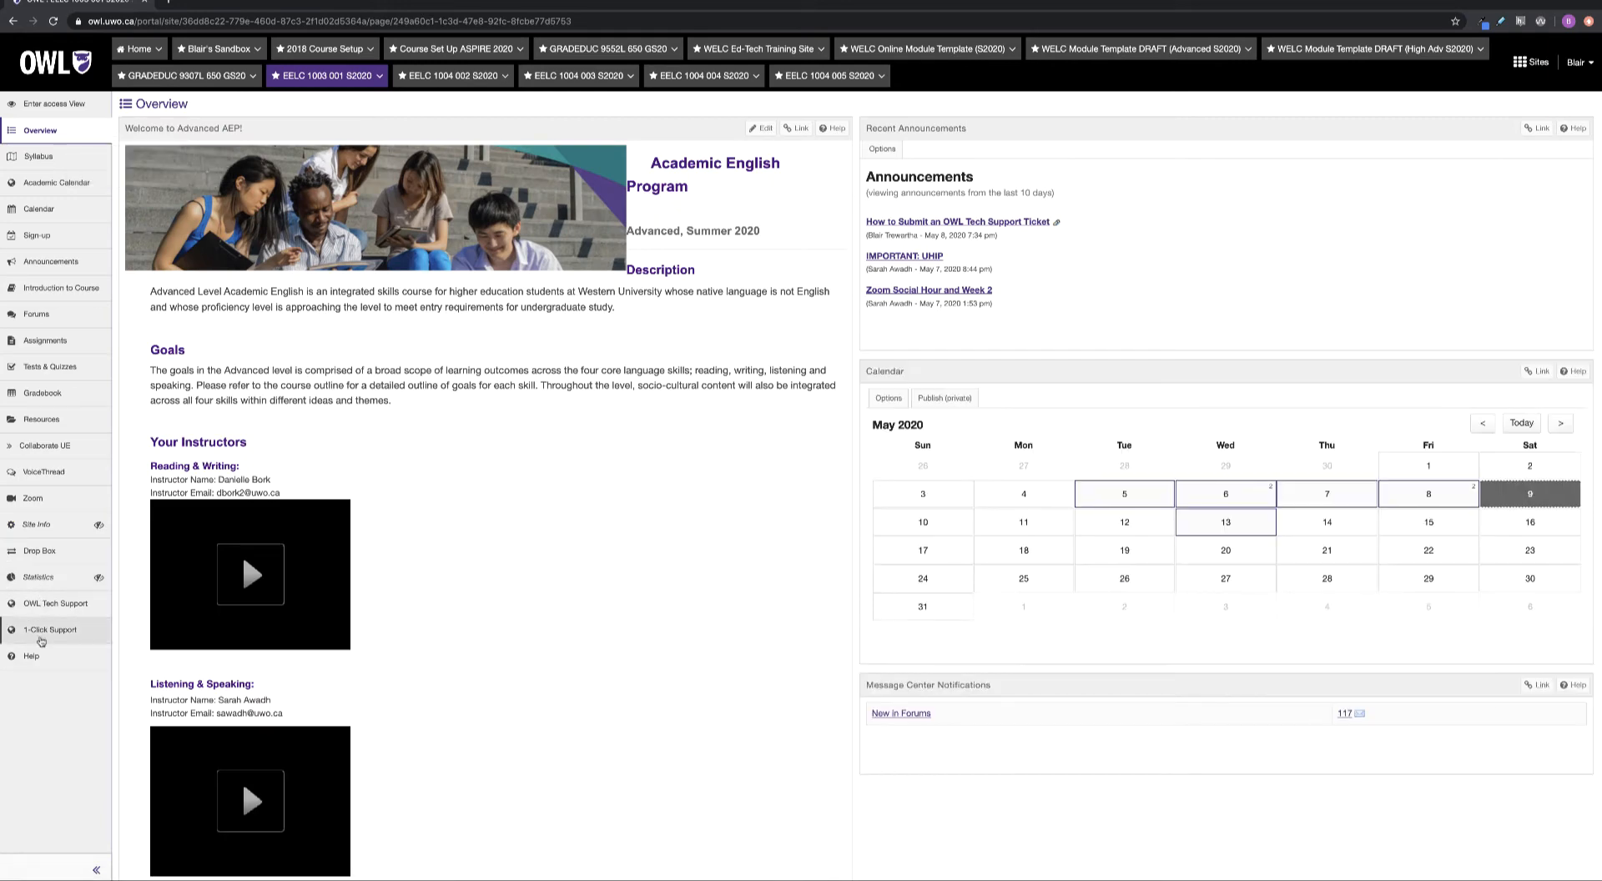
key("Return")
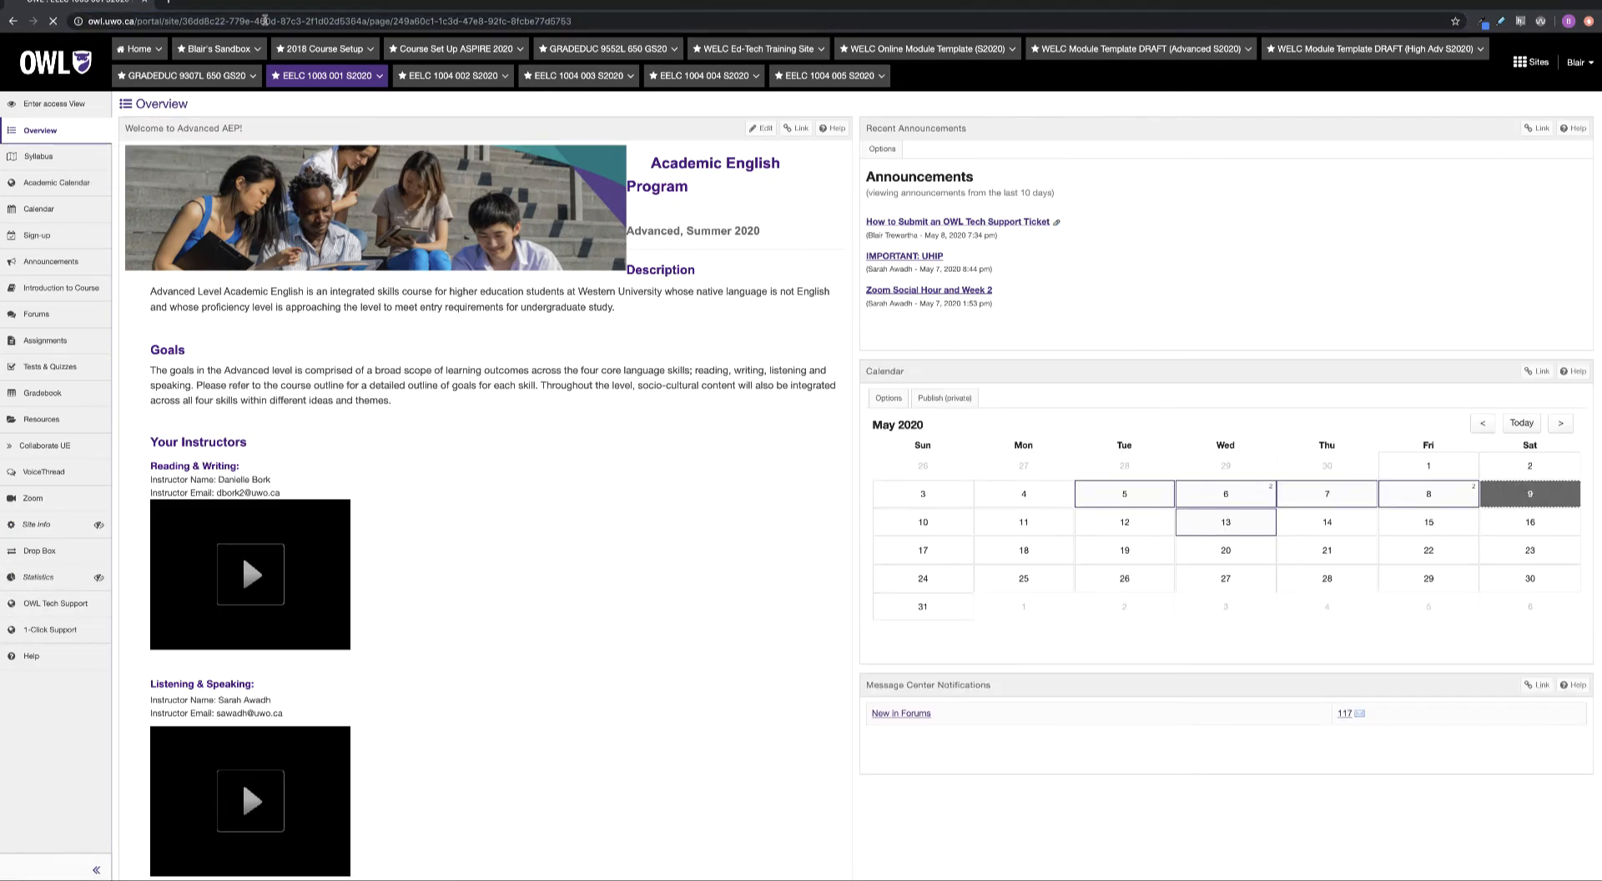
left_click(265, 20)
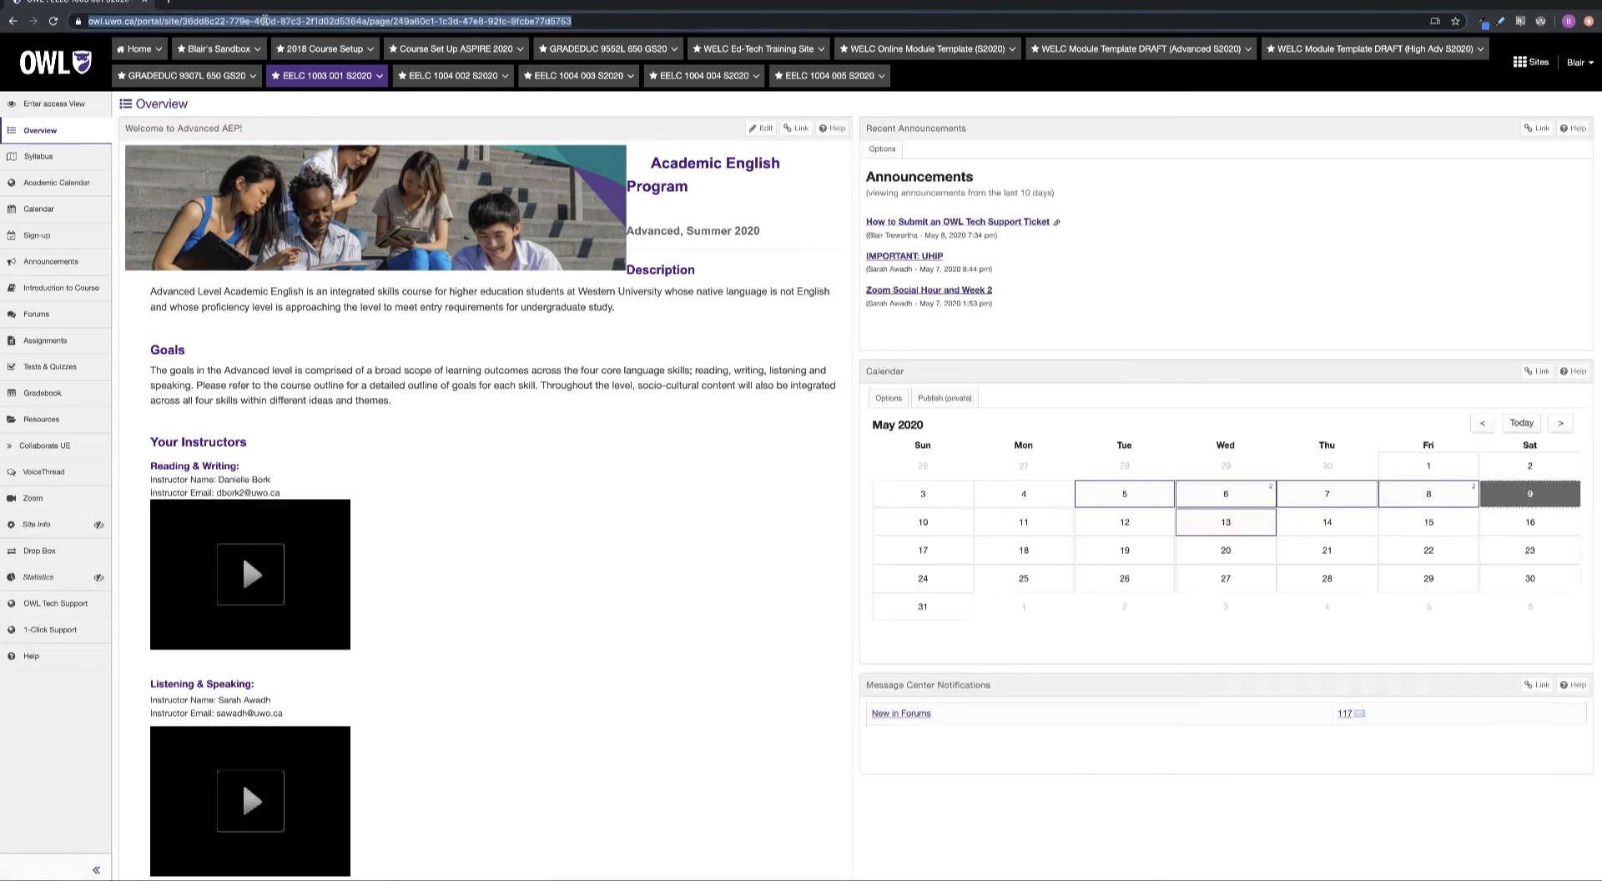
key("Return")
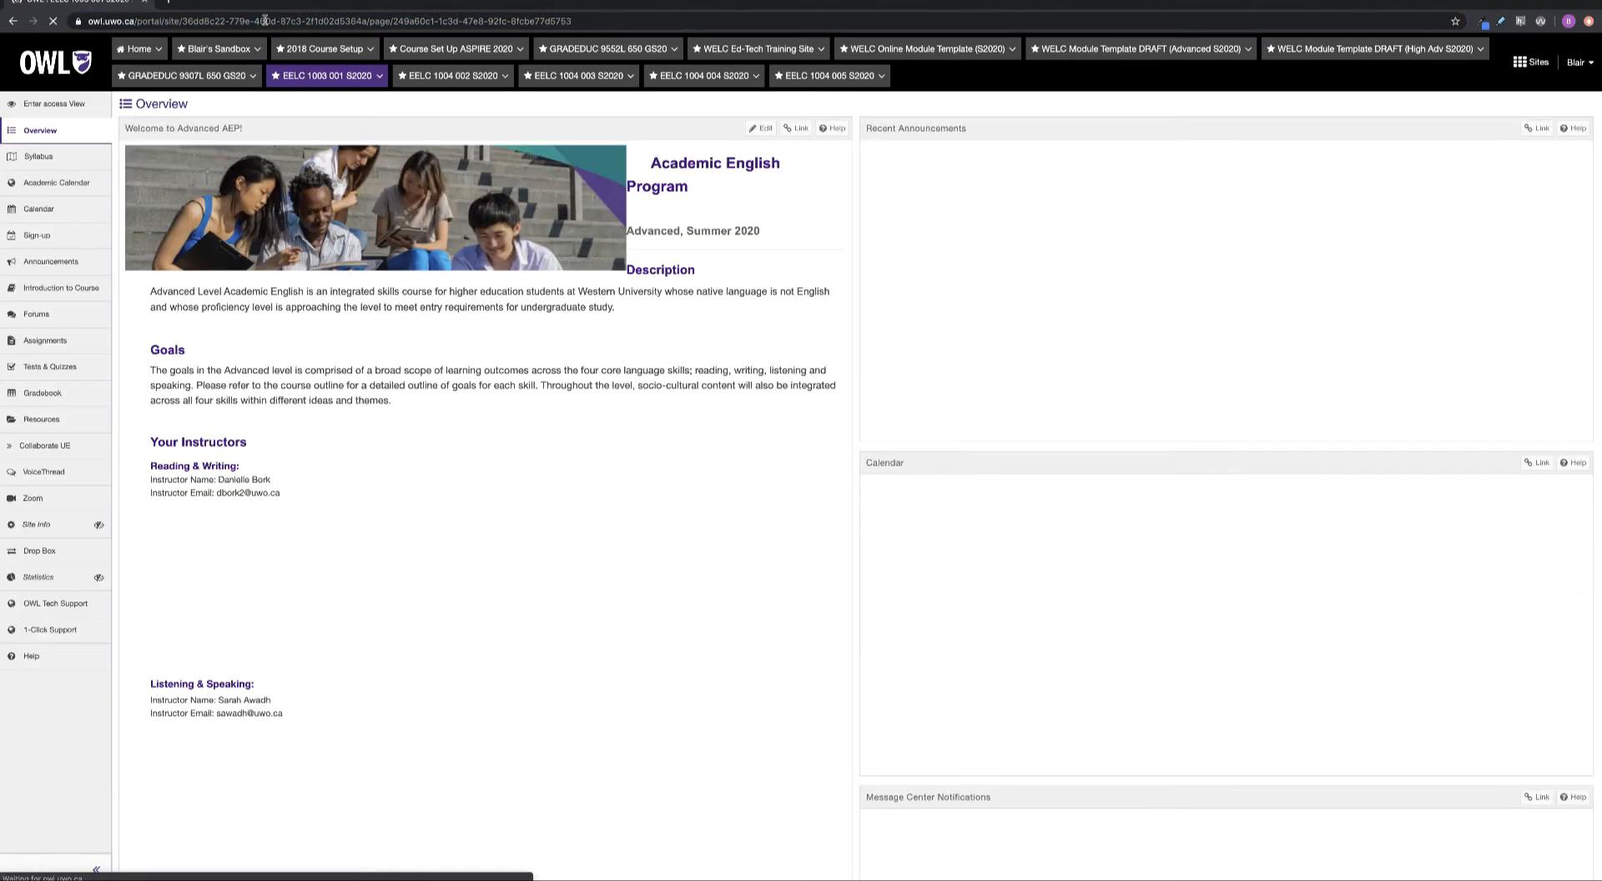
left_click(265, 21)
key("Return")
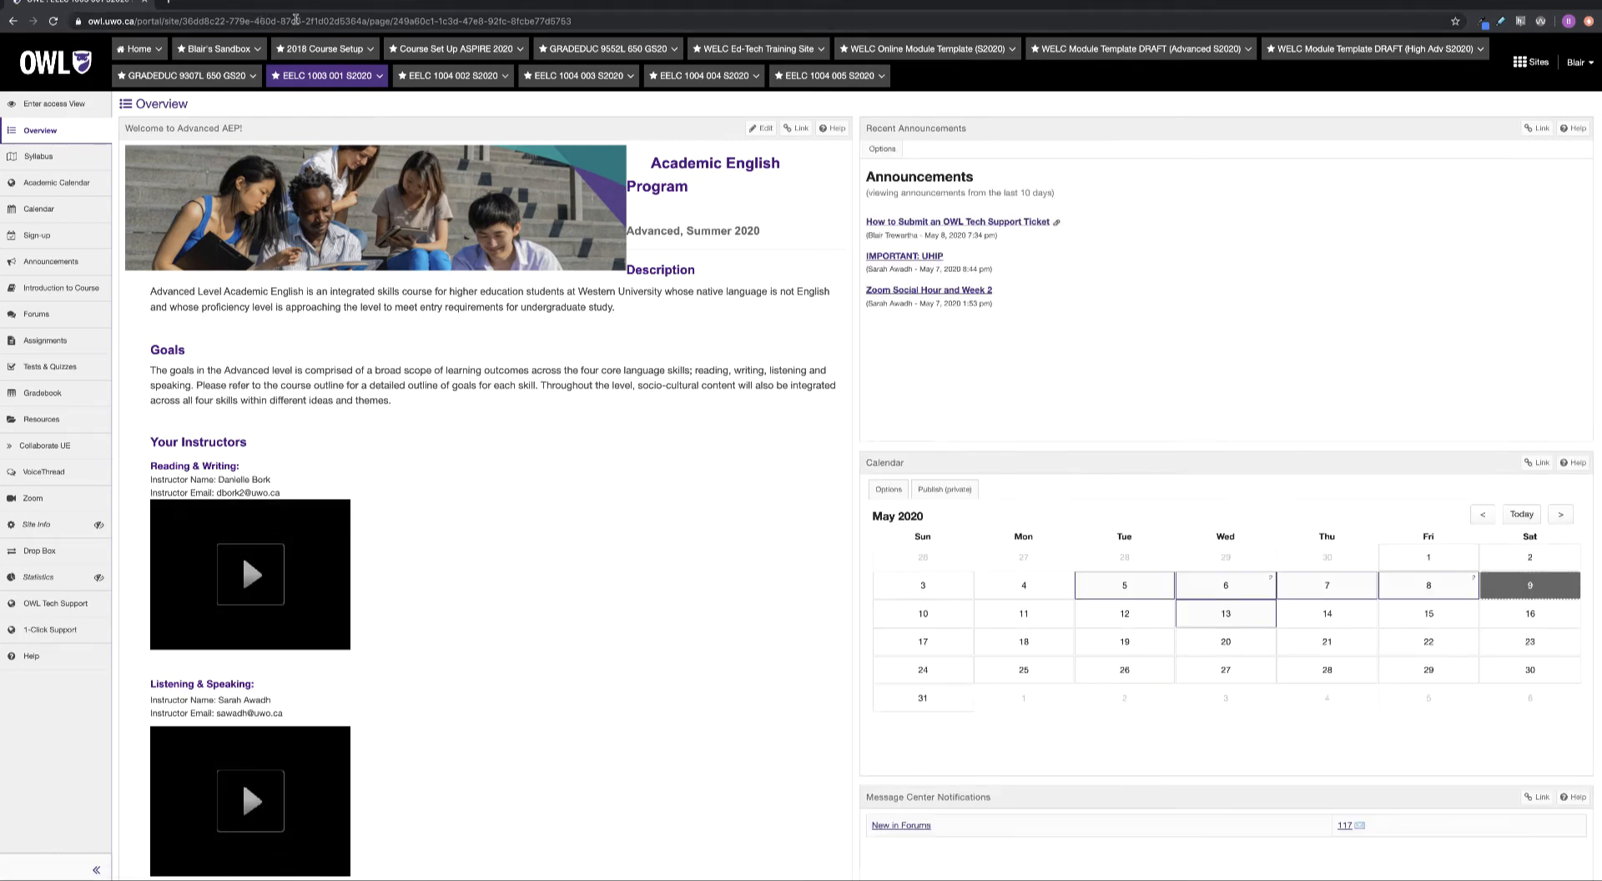
left_click(297, 18)
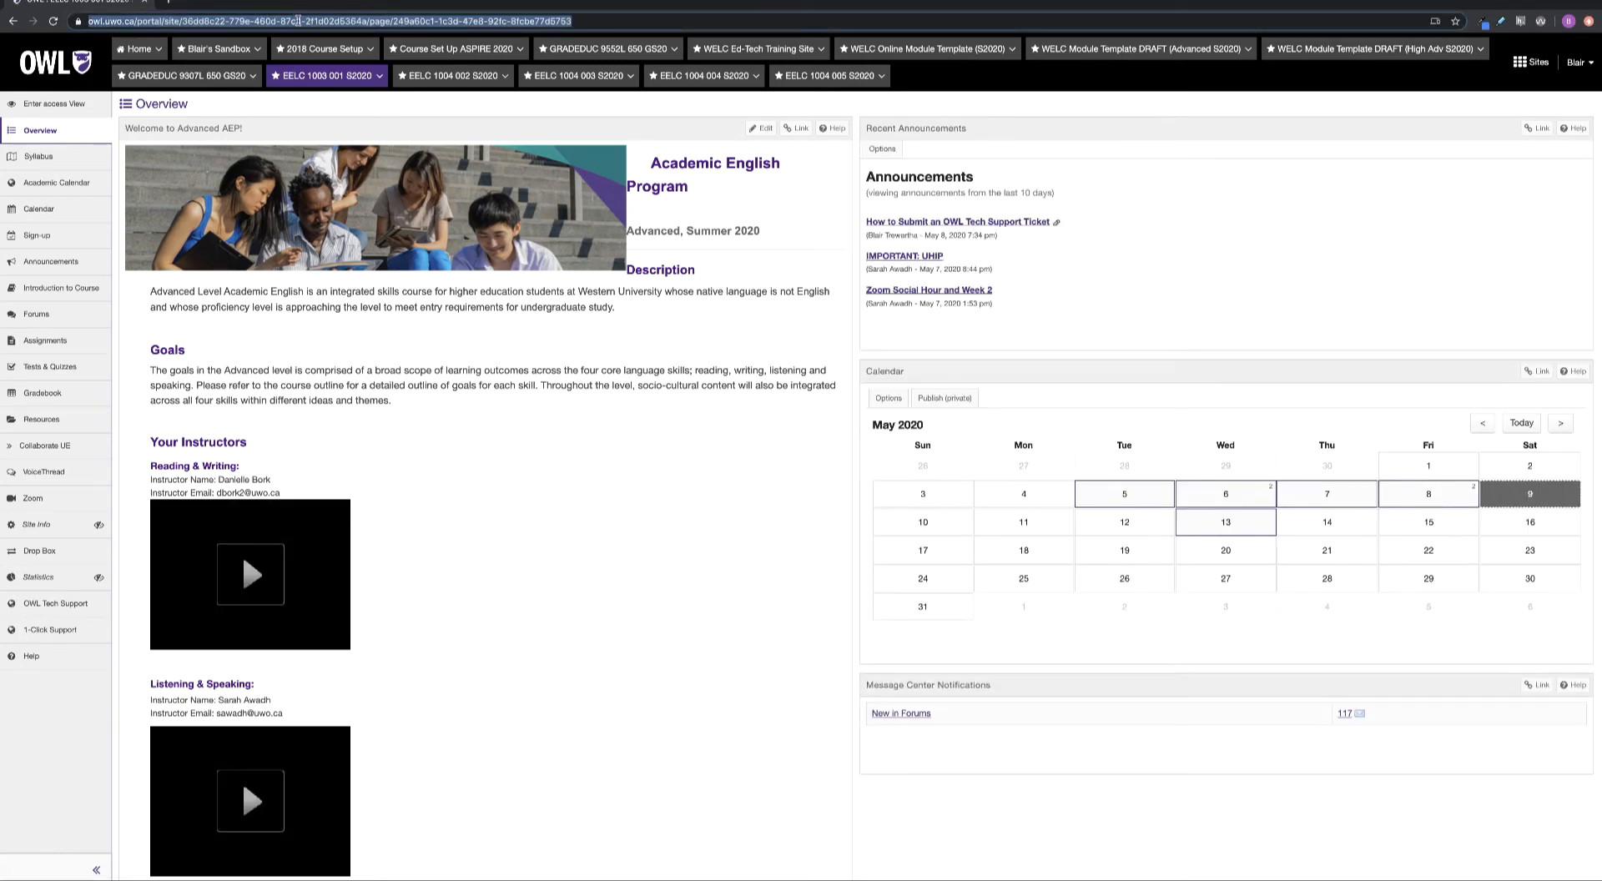
key("Return")
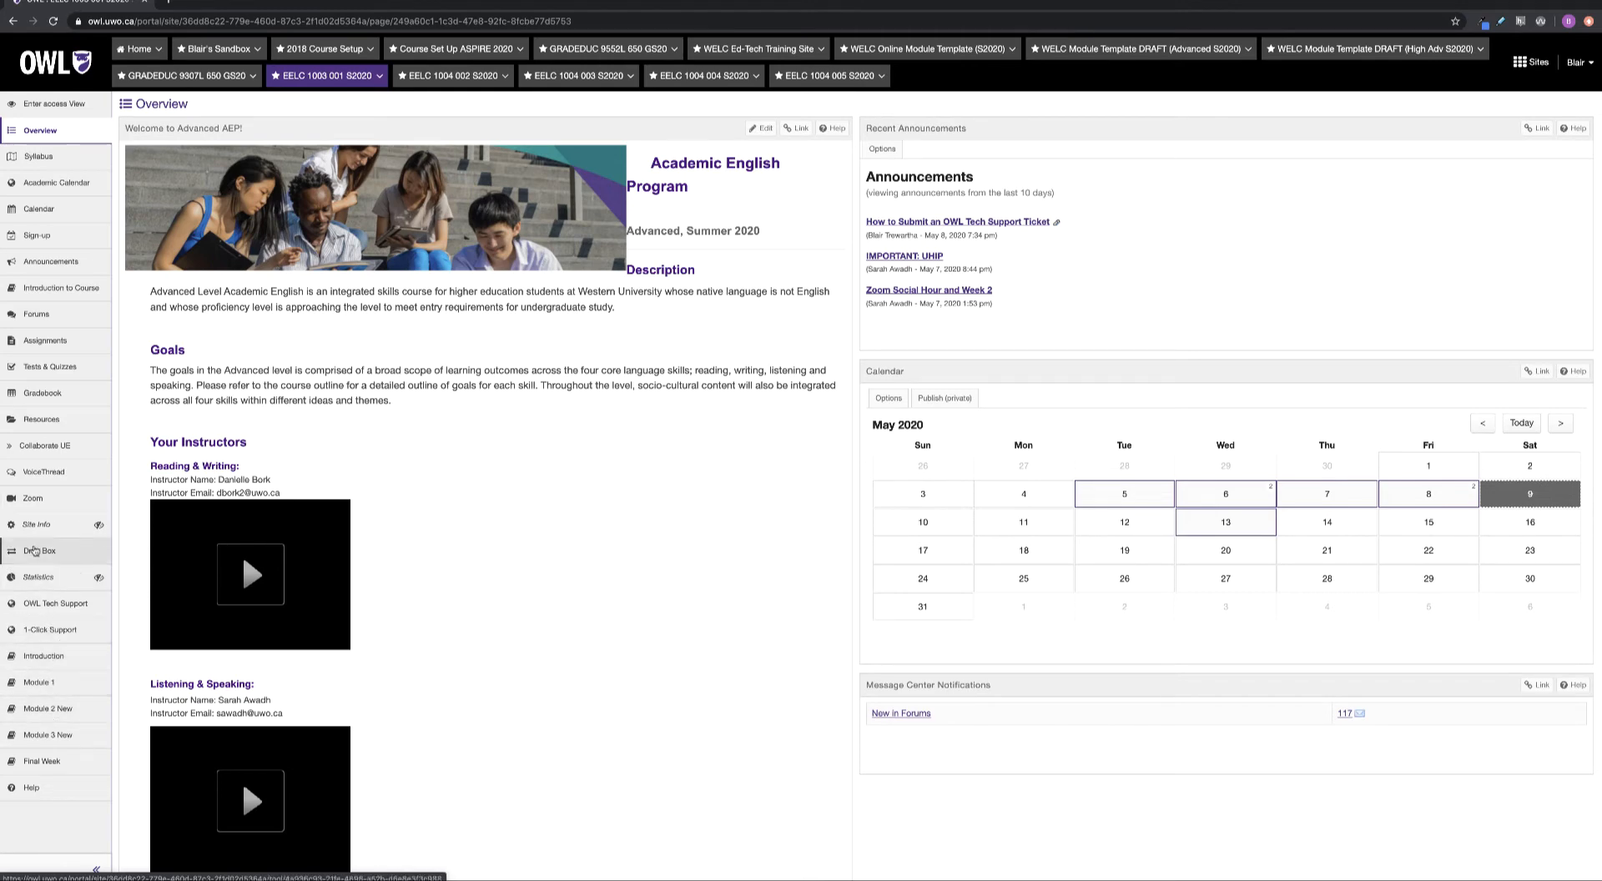
In Site Info's Tool Order, make the Introduction and Module 1 pages invisible to students
left_click(65, 530)
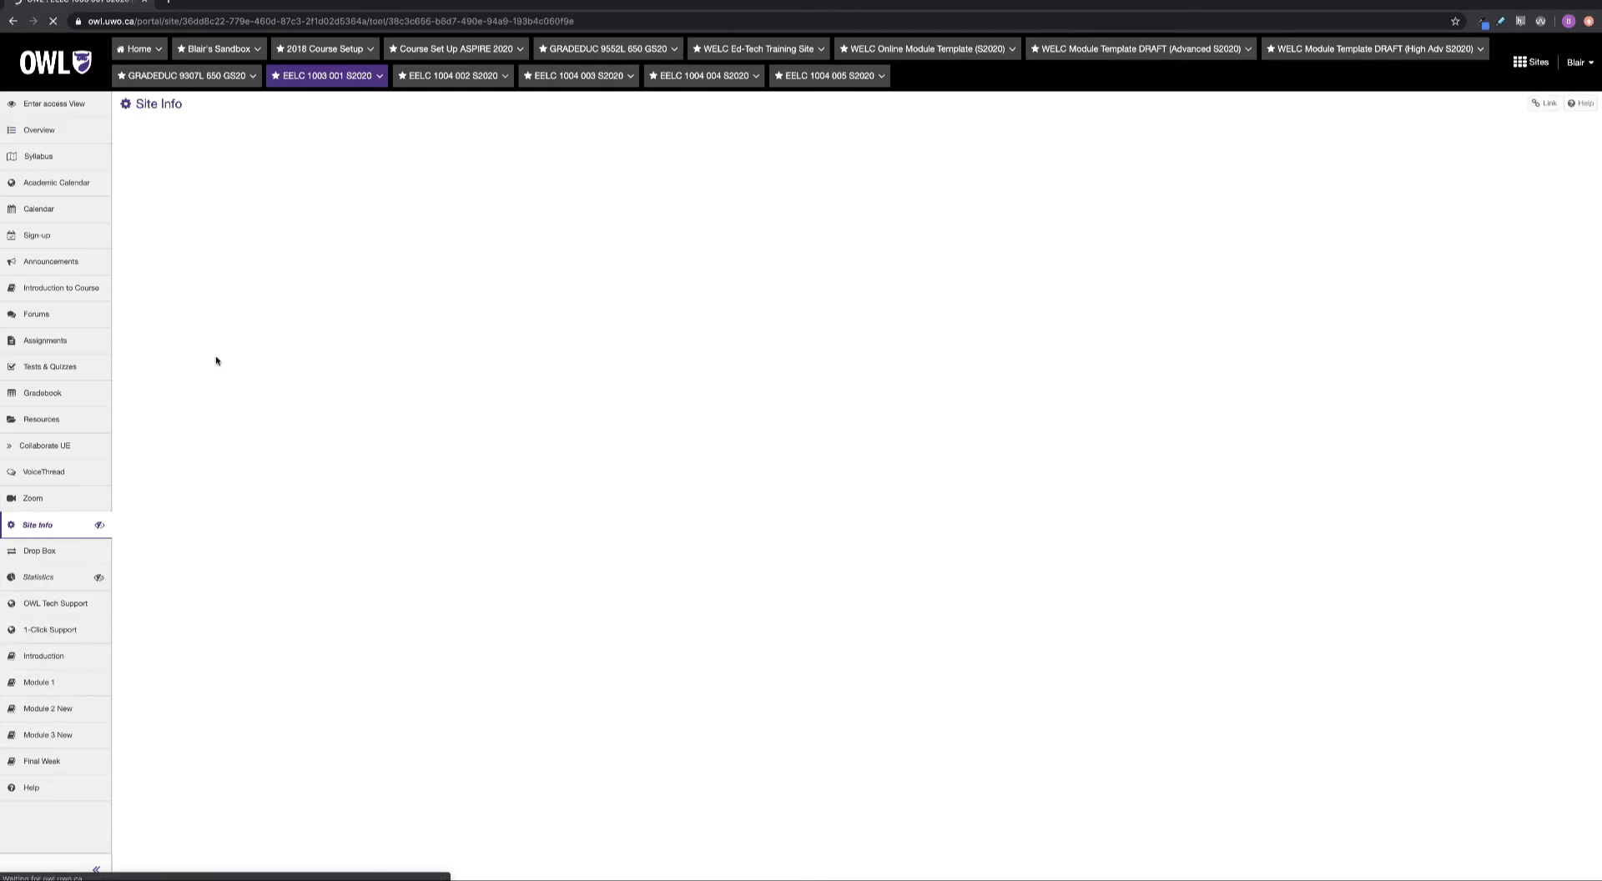
left_click(301, 130)
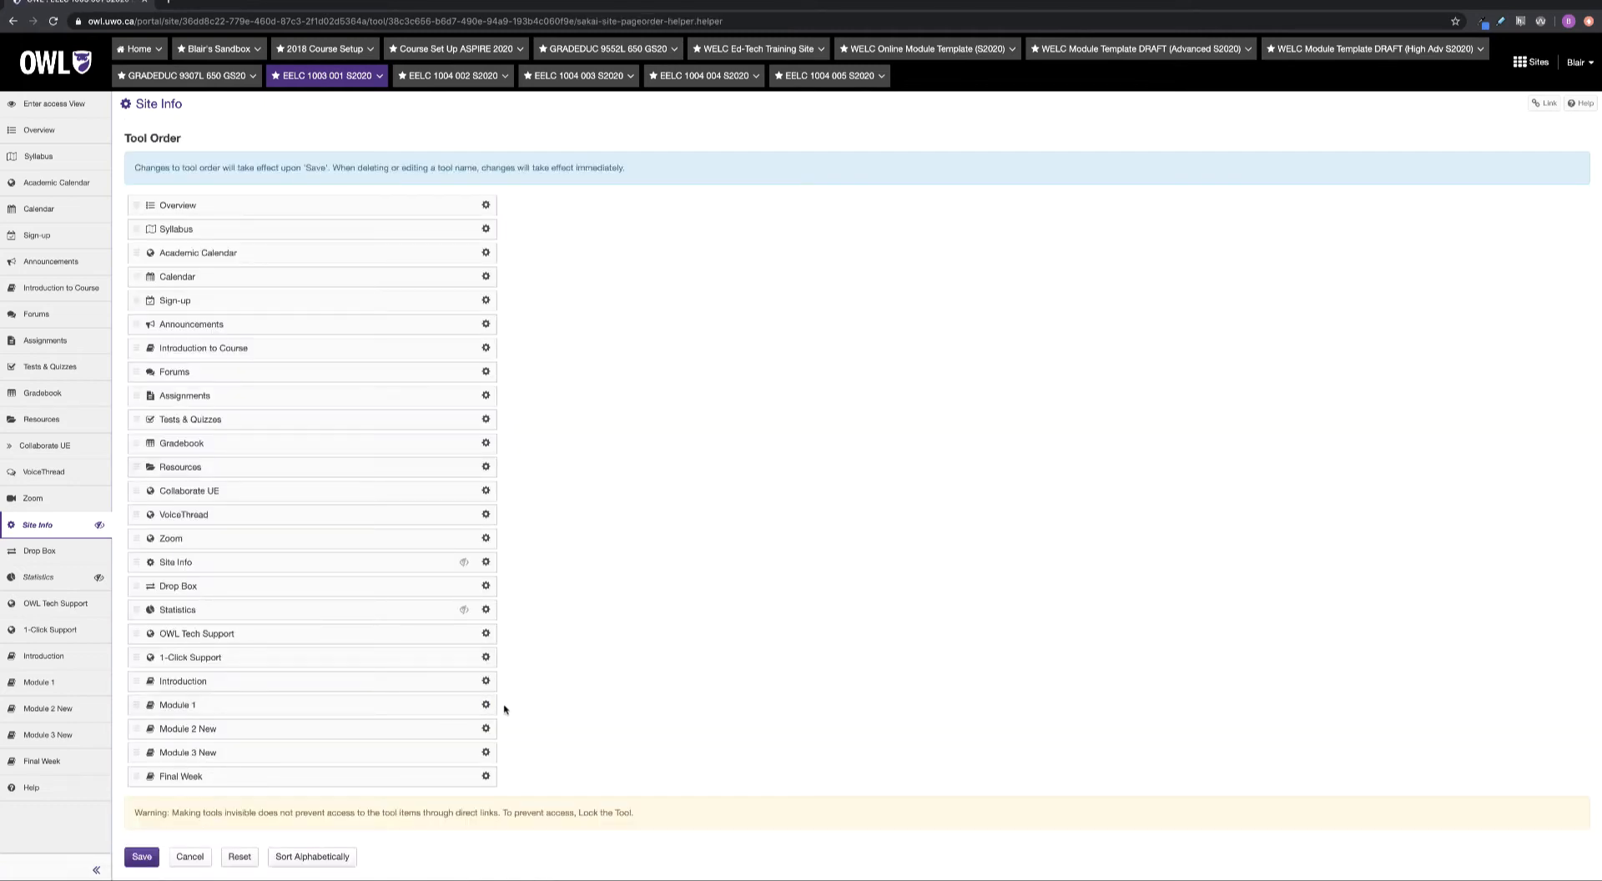
left_click(486, 681)
left_click(451, 720)
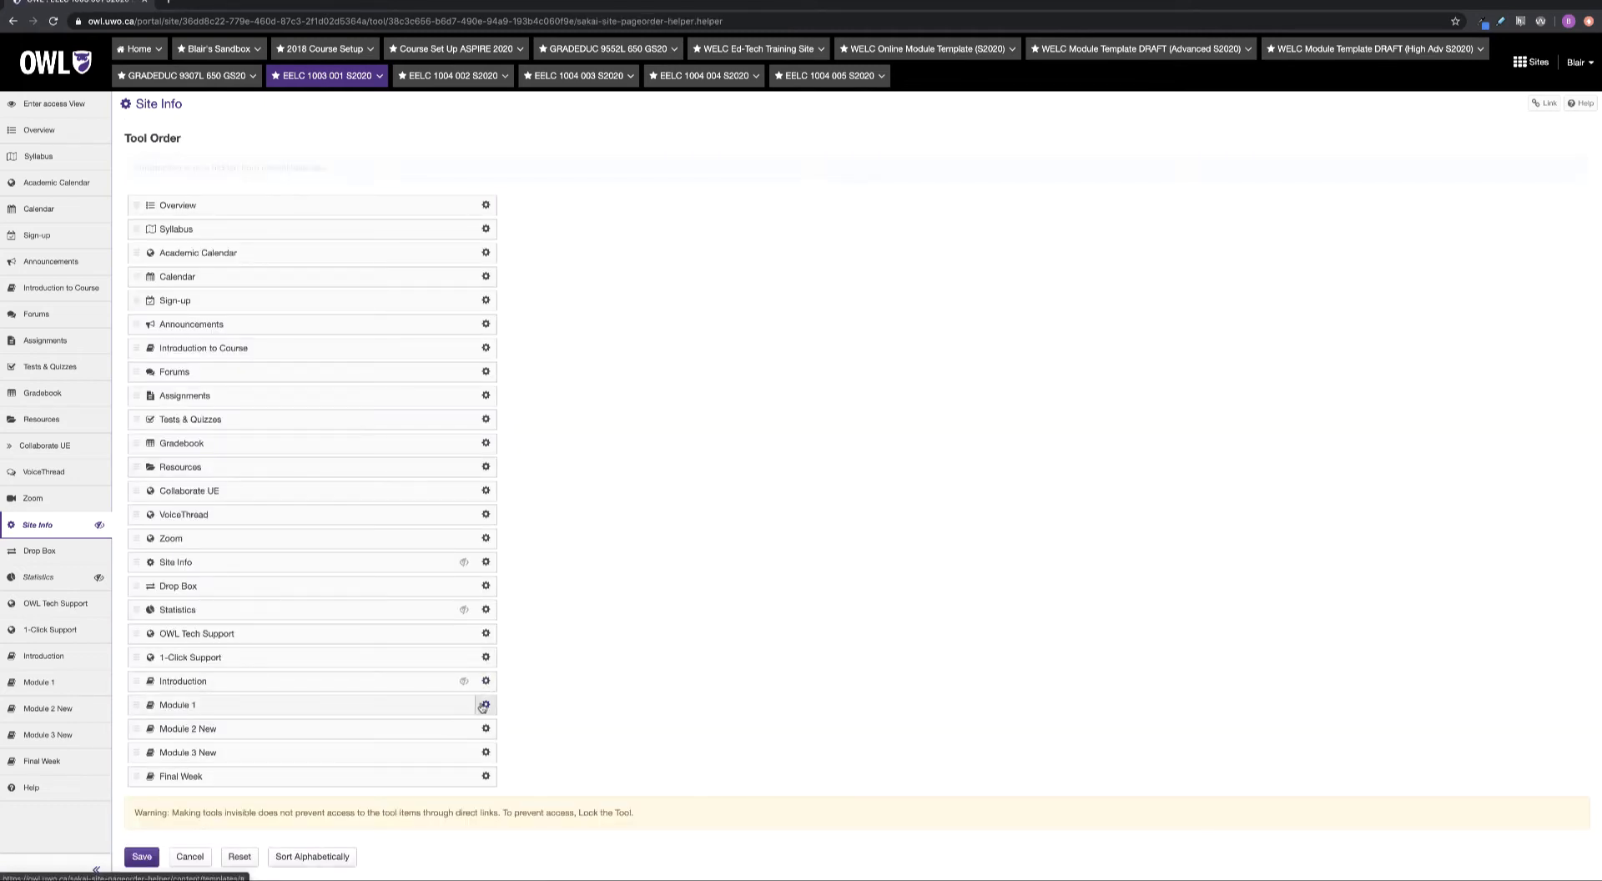
left_click(484, 705)
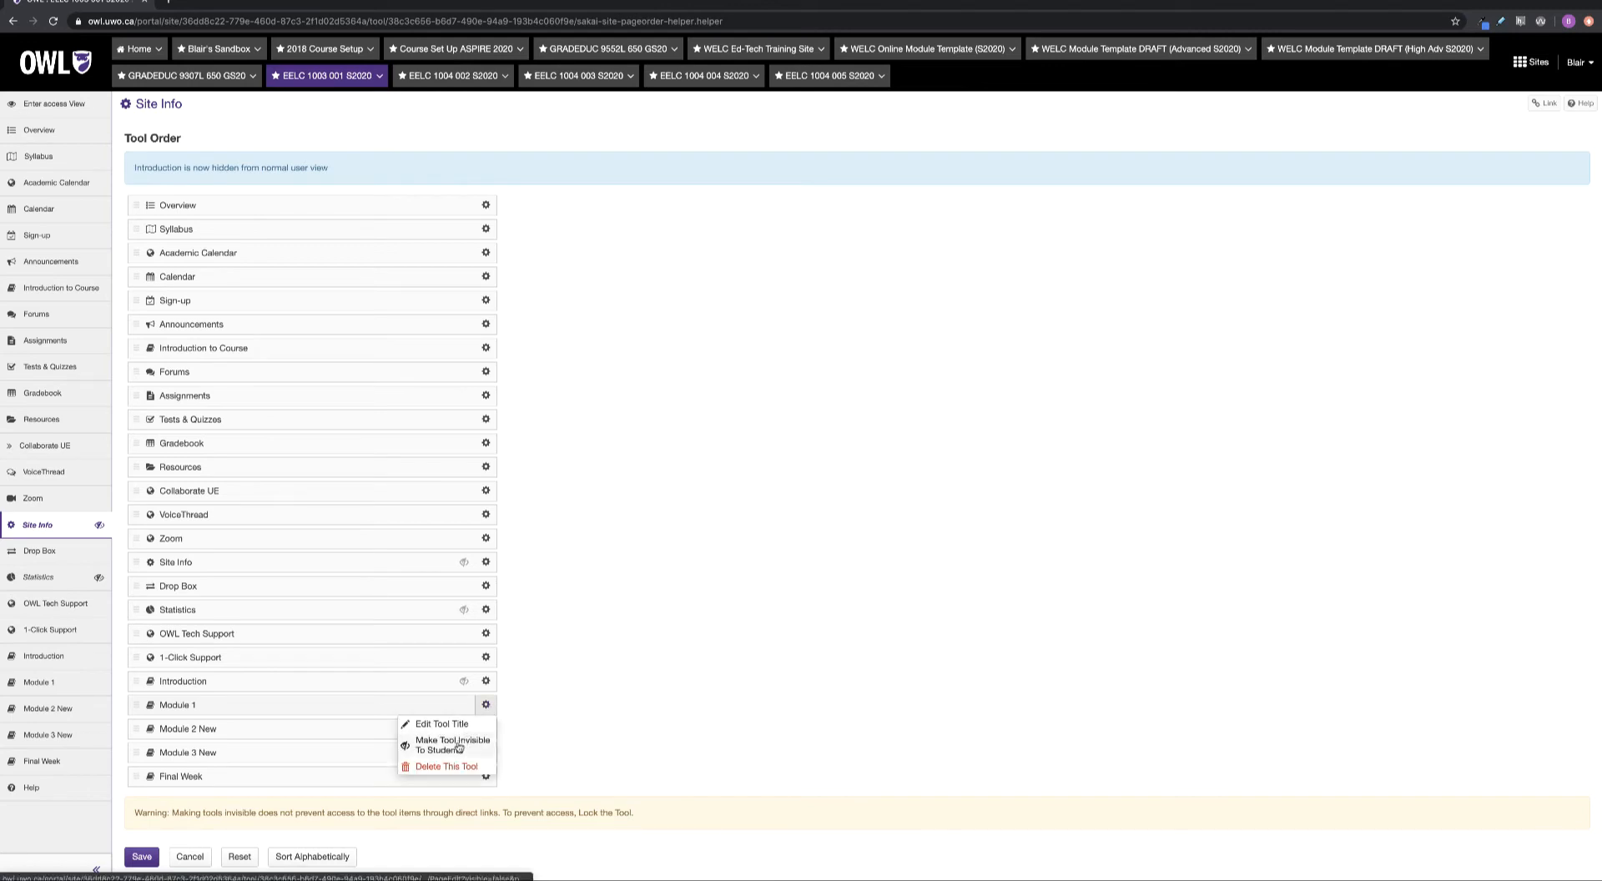
left_click(458, 747)
Make Module 2 New, Module 3 New and Final Week invisible, then save the tool order
left_click(486, 728)
left_click(478, 767)
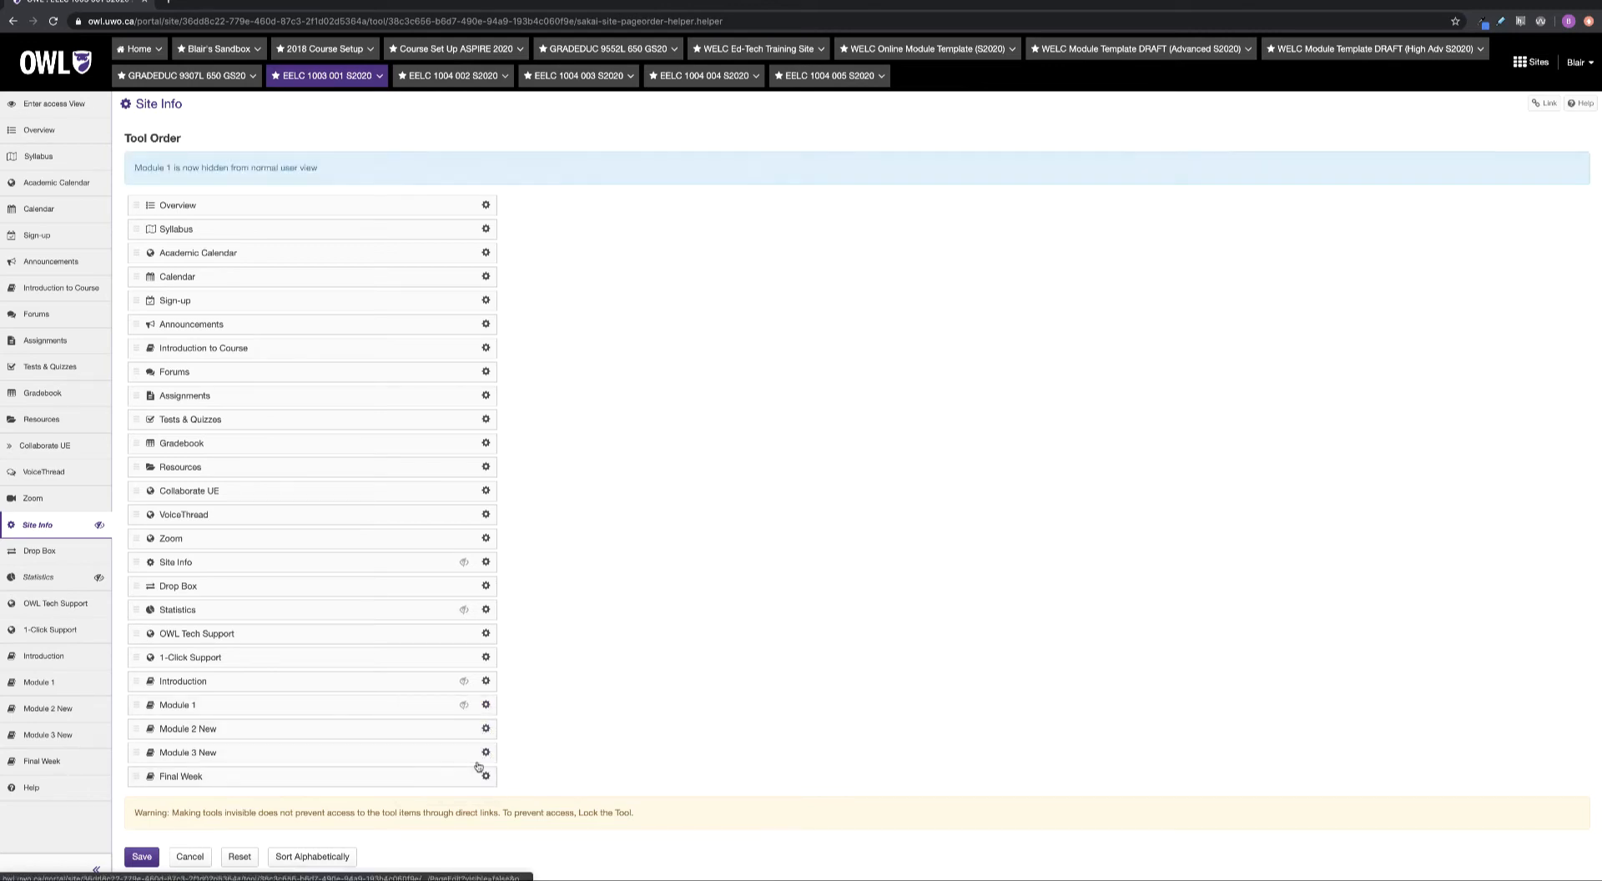
left_click(486, 753)
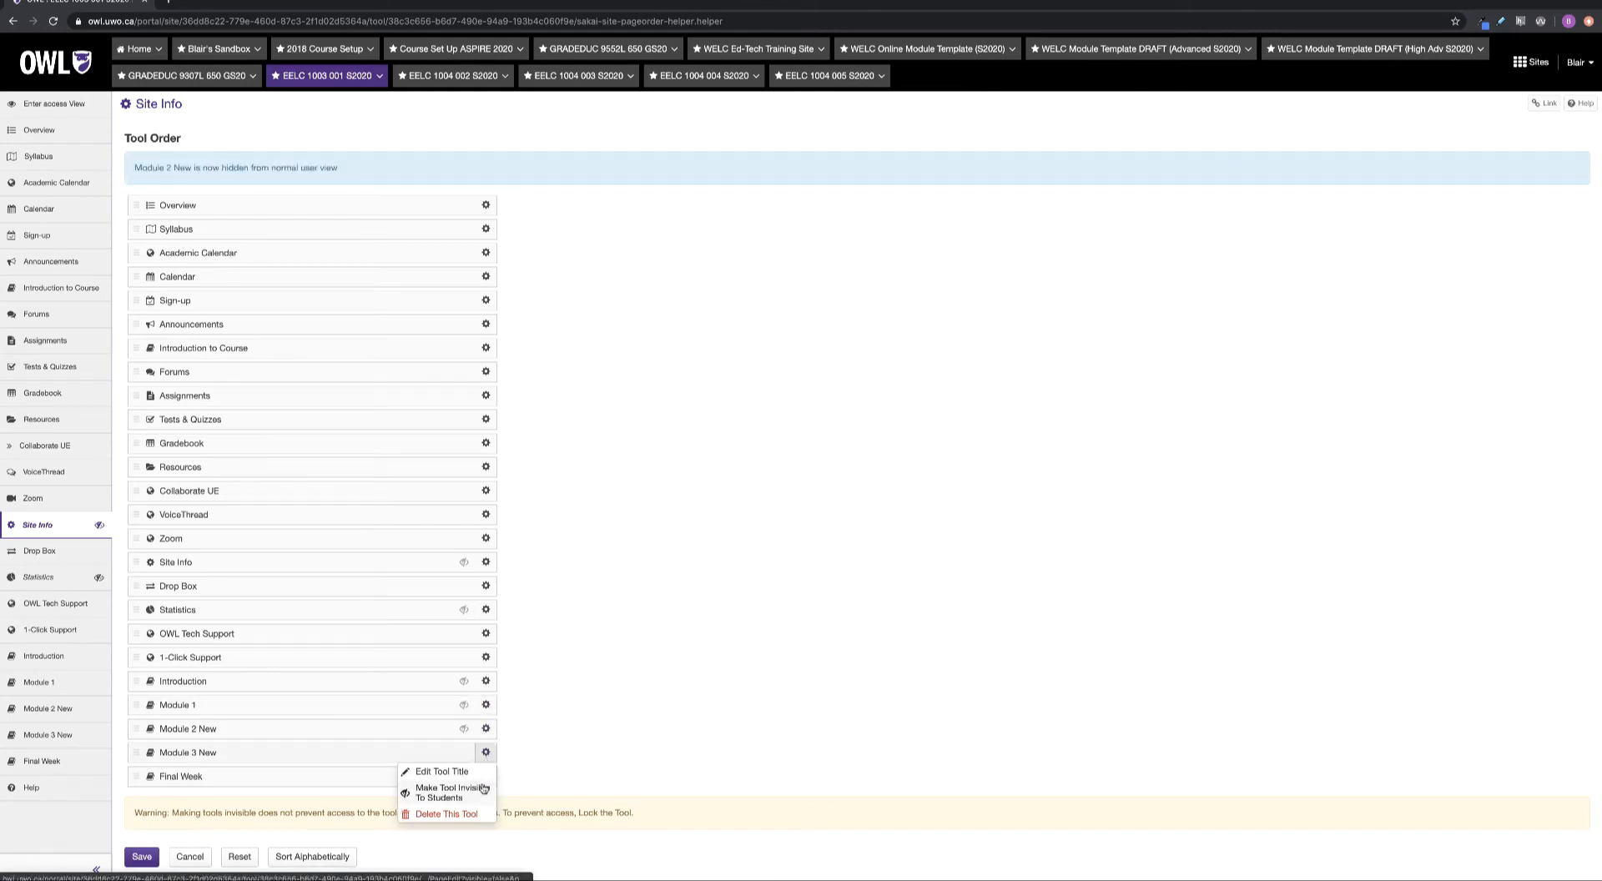
left_click(484, 788)
left_click(485, 776)
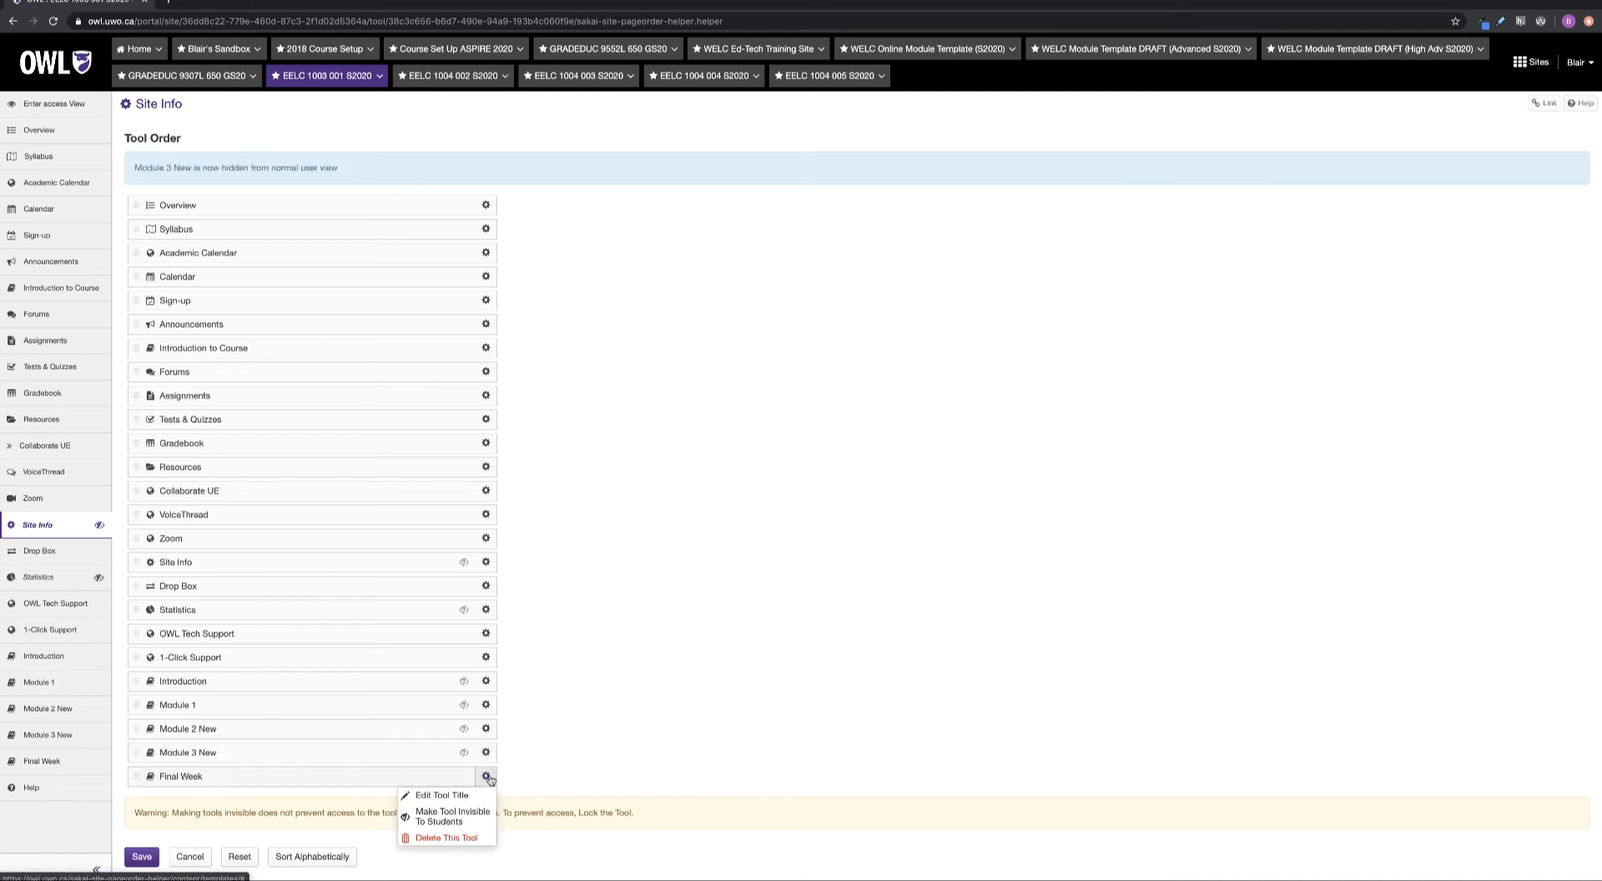
left_click(455, 816)
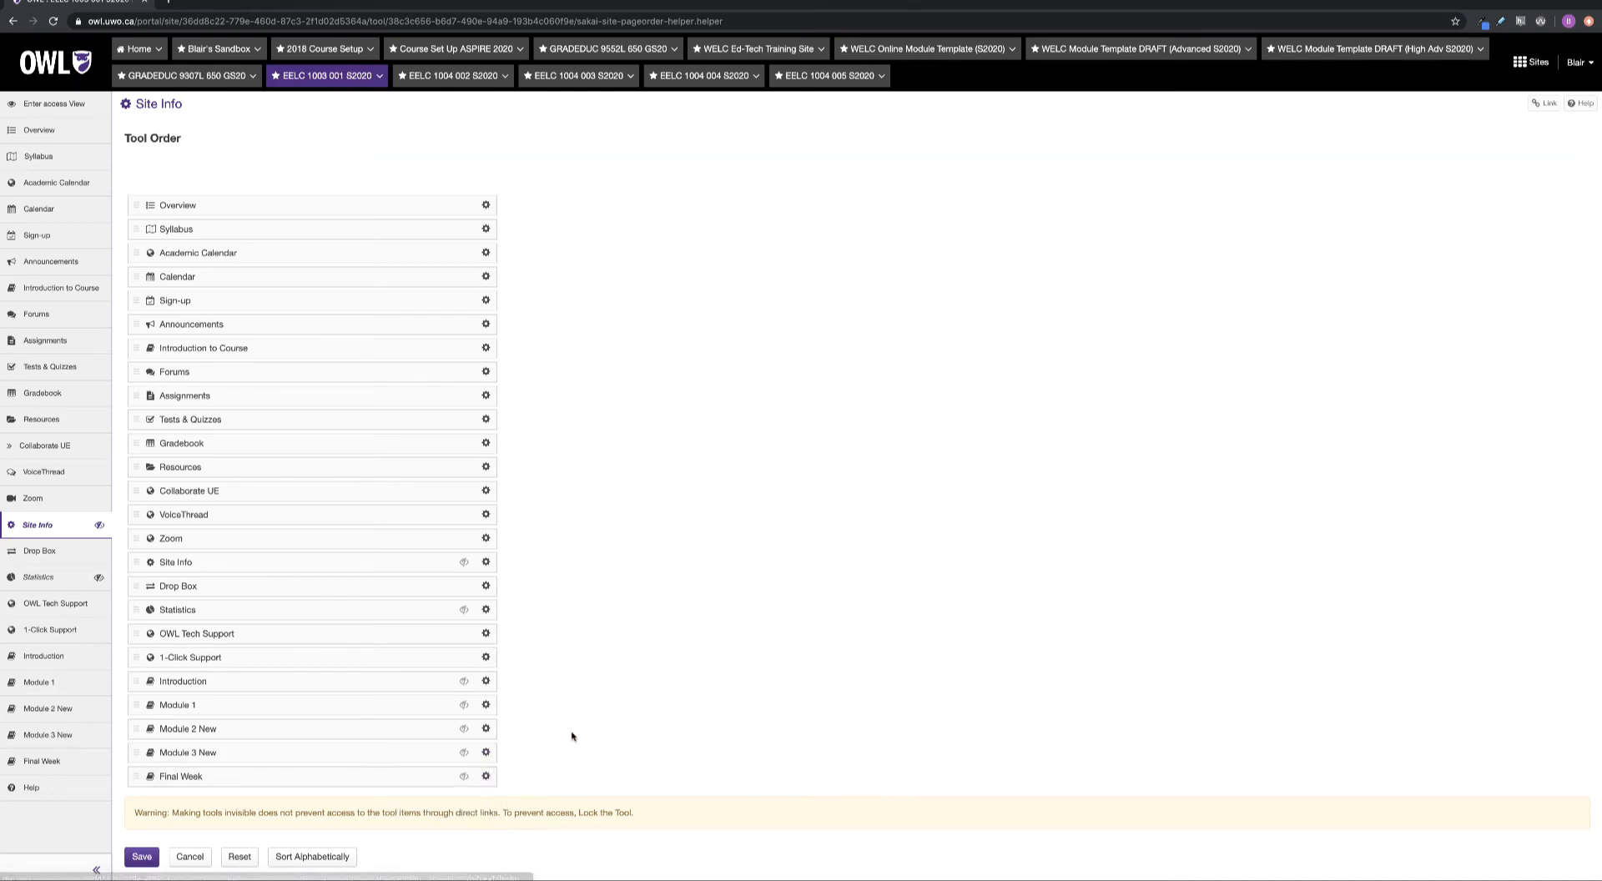
left_click(141, 857)
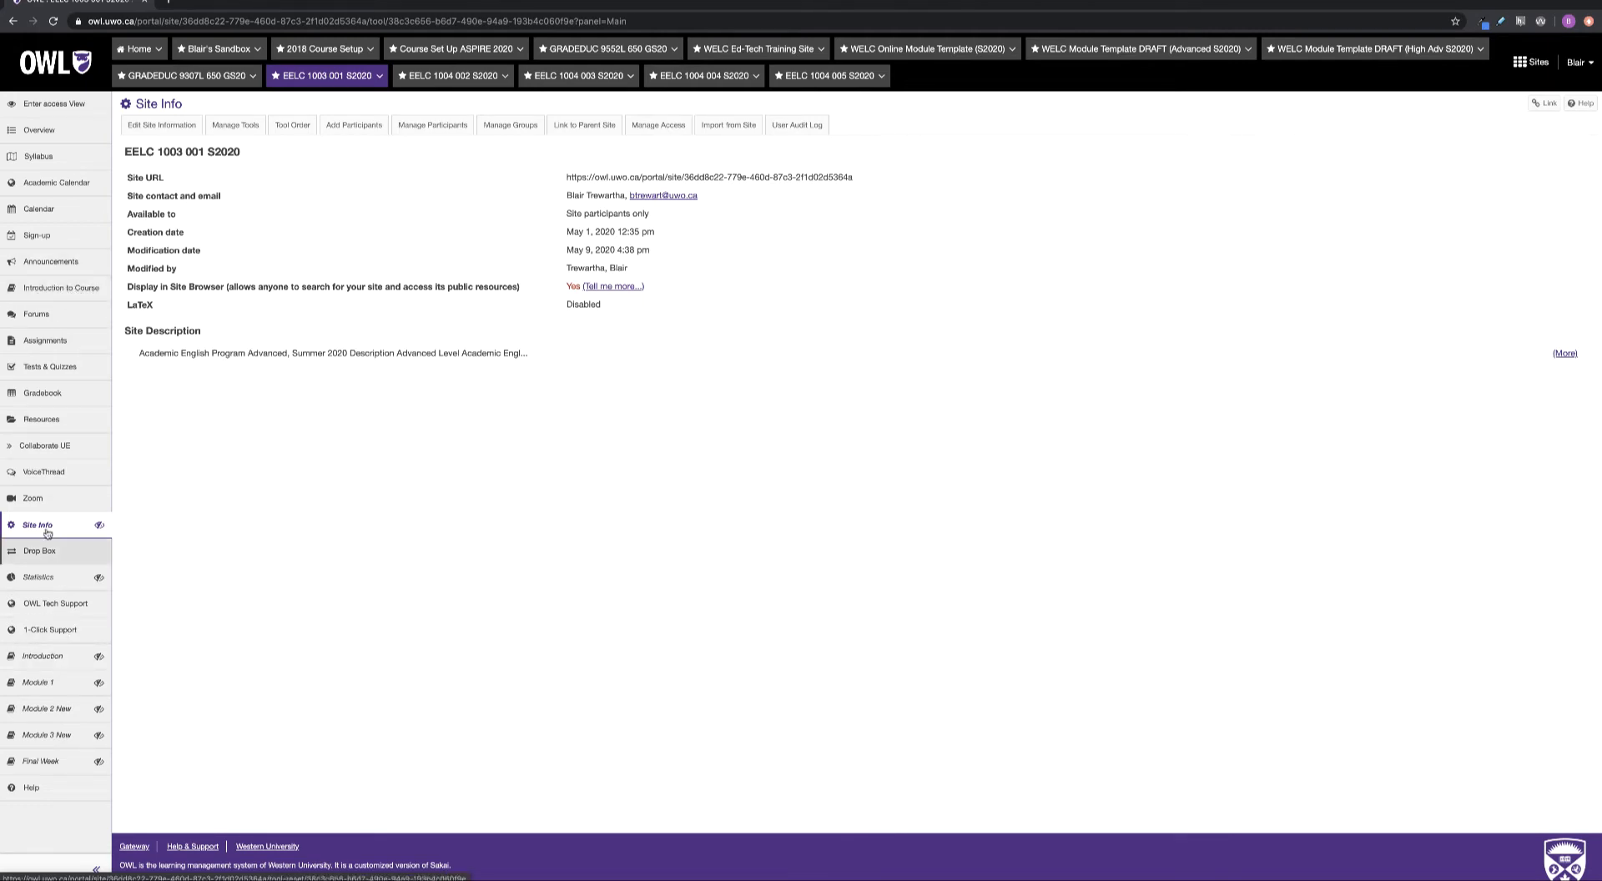
Delete the Introduction tool from the Tool Order and confirm its removal
left_click(297, 126)
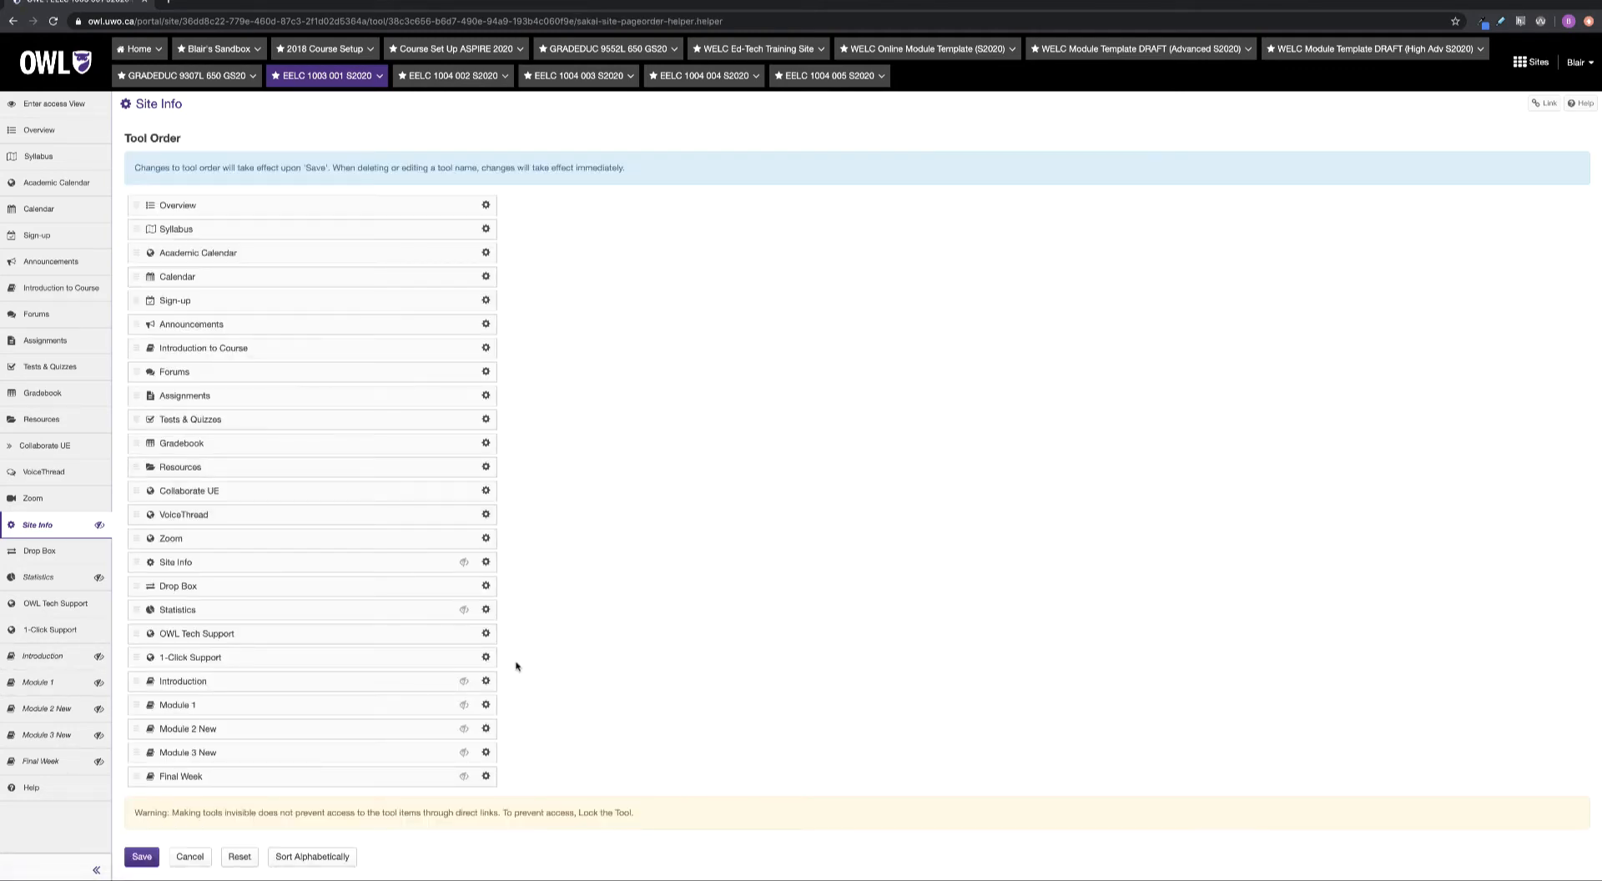
scroll(505, 680, "down", 1)
left_click(487, 672)
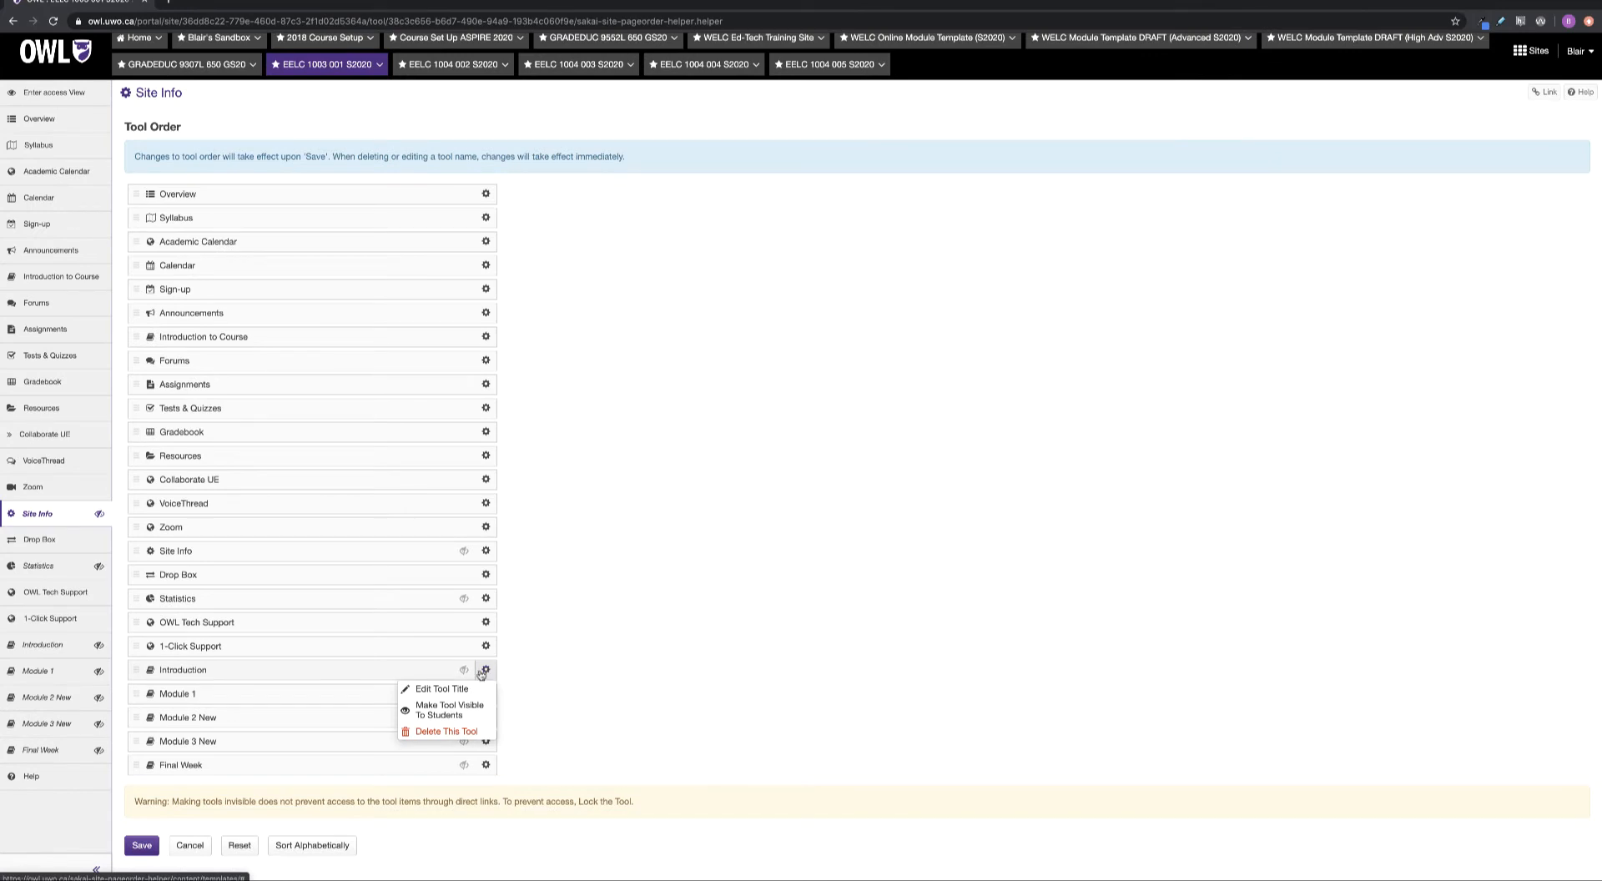
left_click(446, 732)
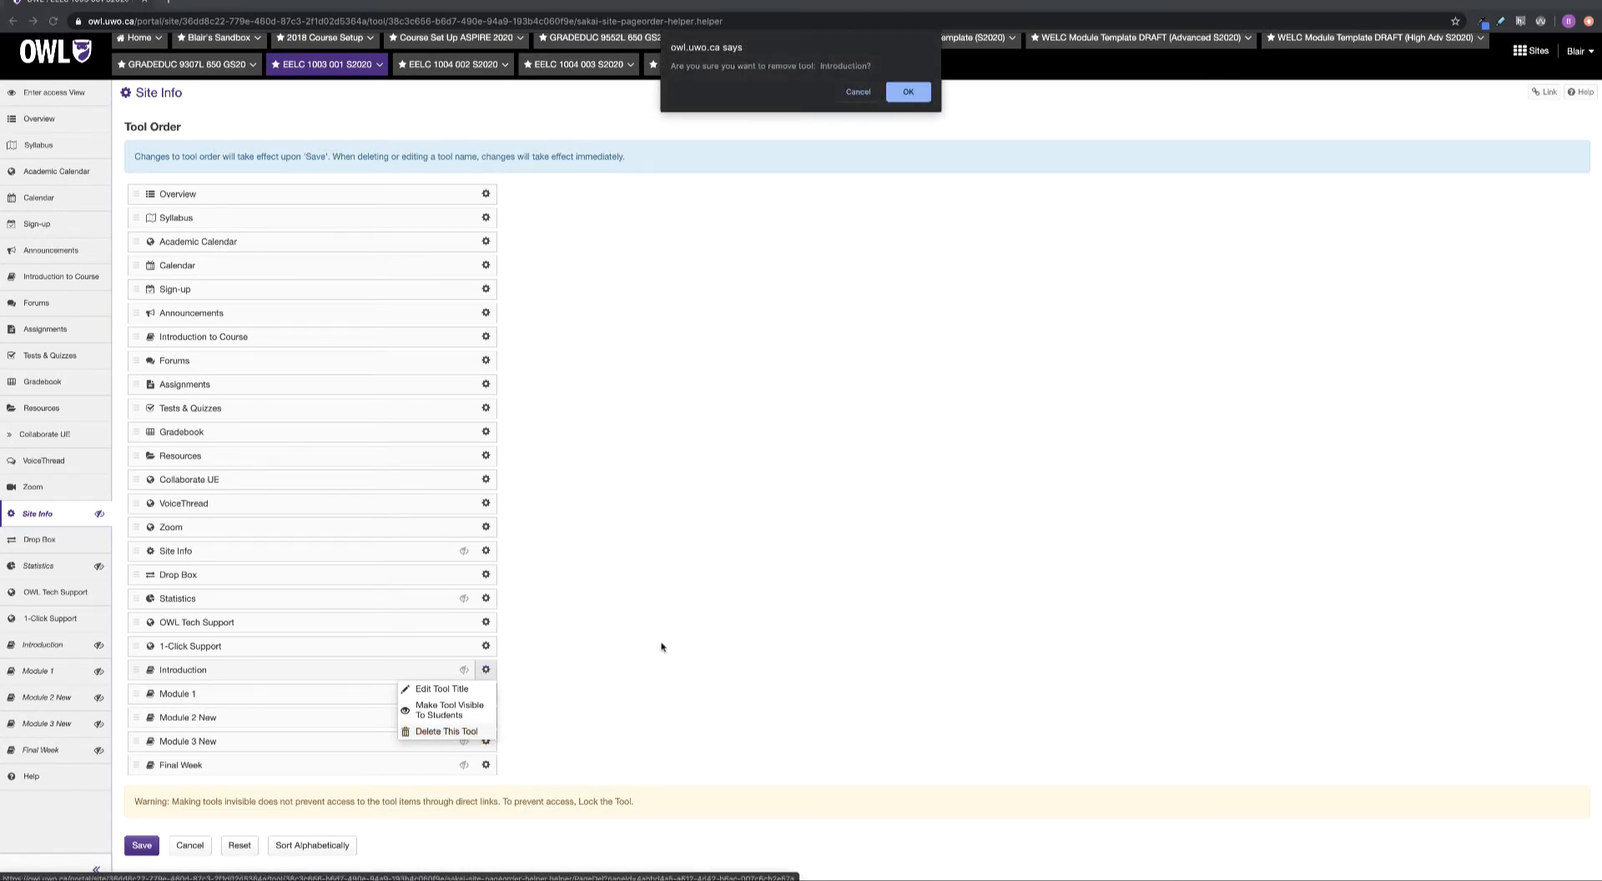
left_click(908, 90)
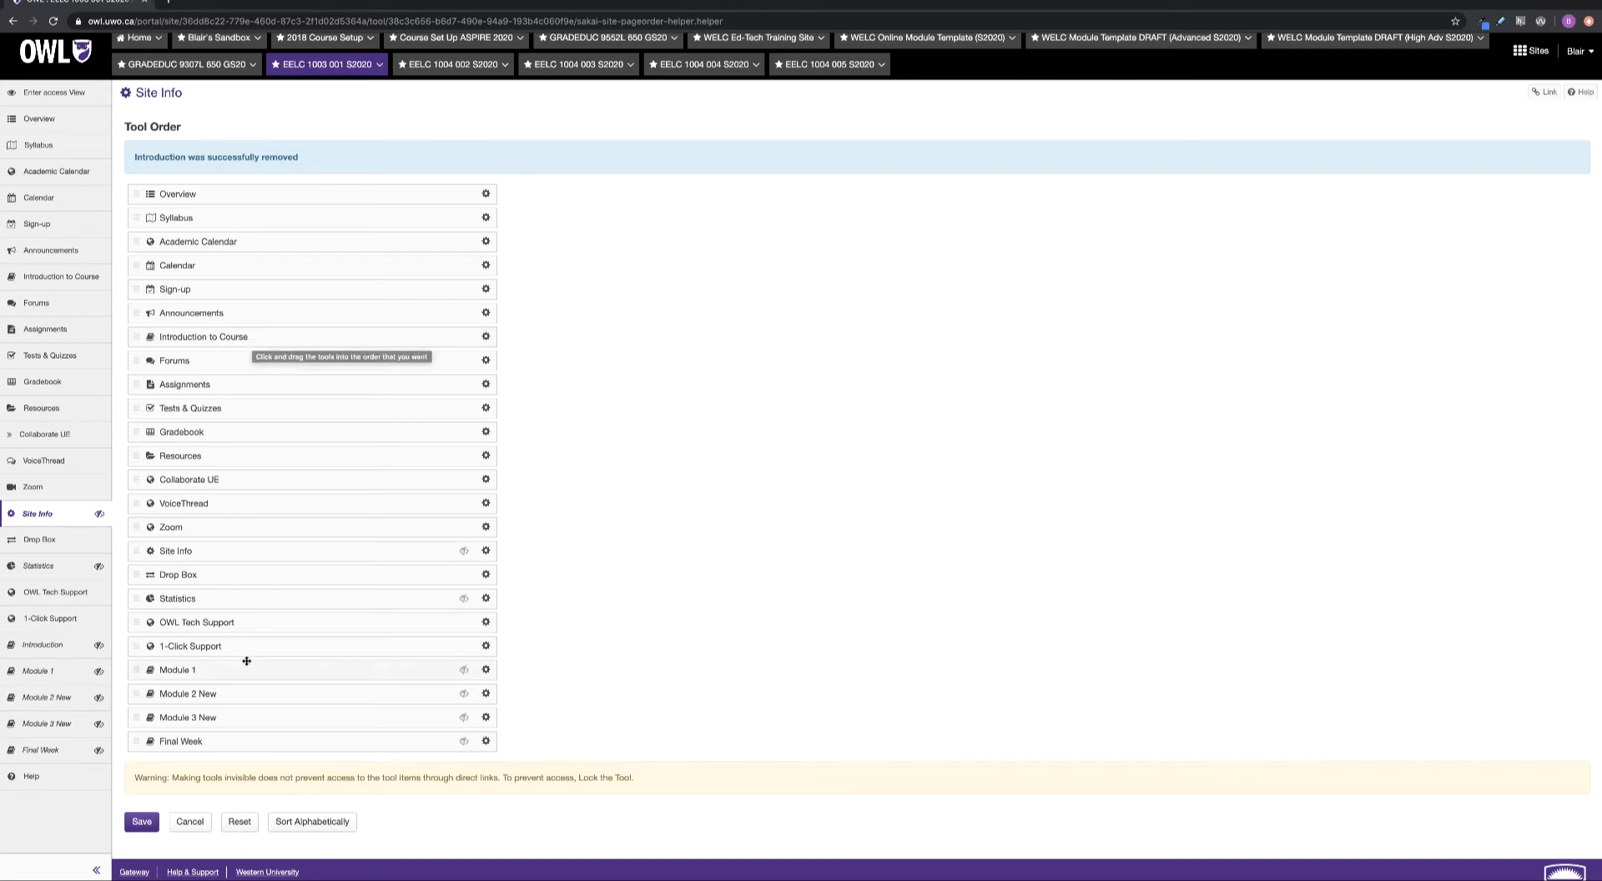
Drag Module 1, Module 2 New, Module 3 New and Final Week up below Introduction to Course
left_click_drag(238, 672, 264, 363)
left_click_drag(225, 697, 244, 376)
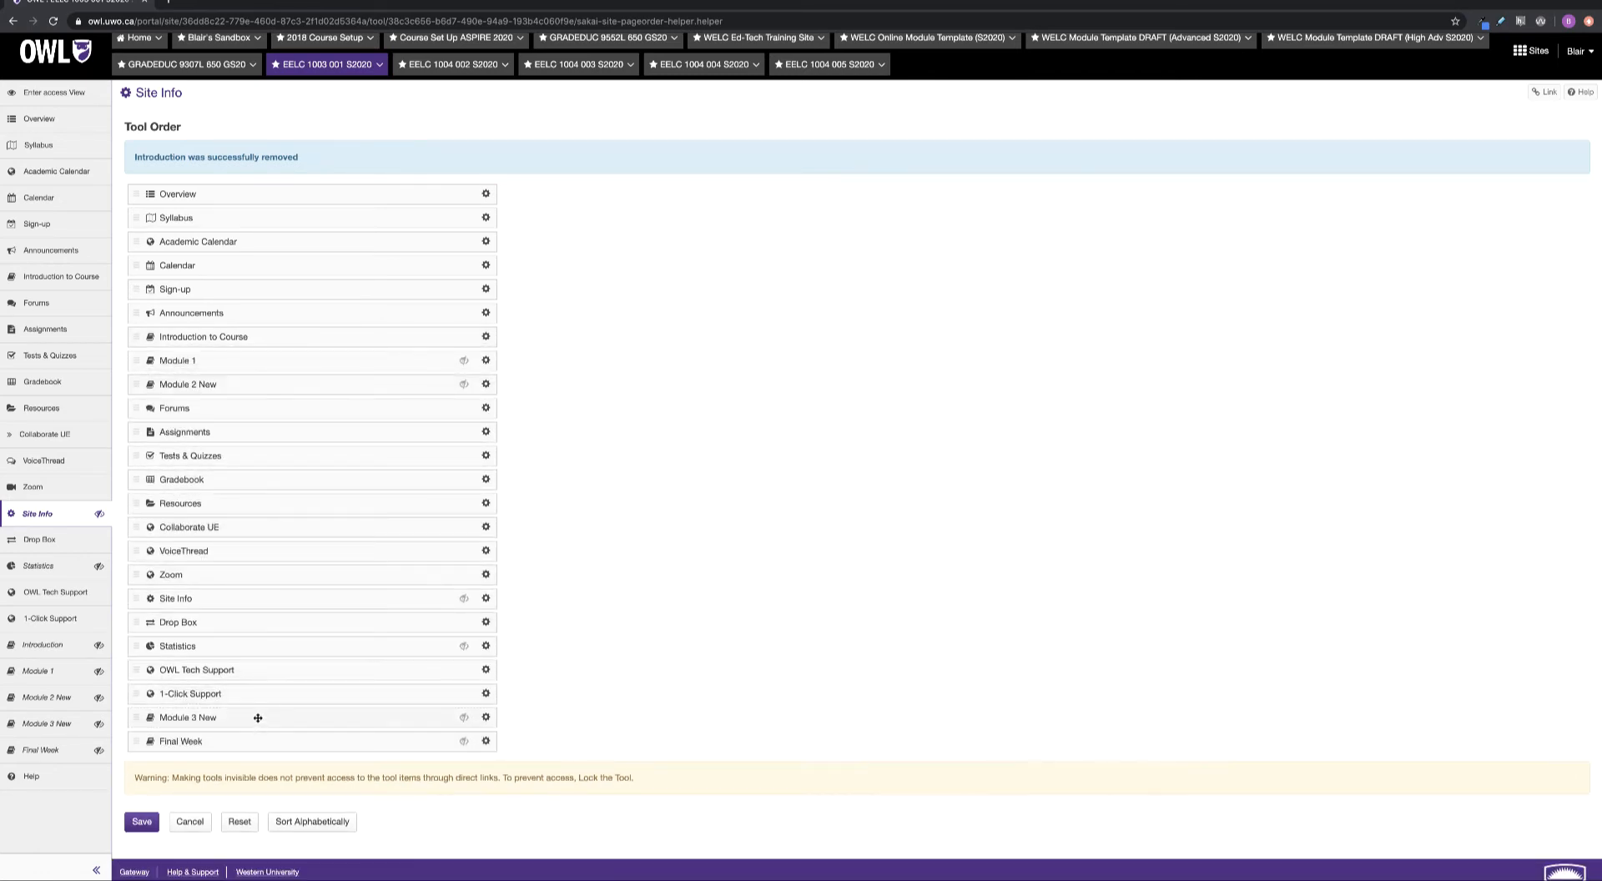
left_click_drag(258, 718, 280, 392)
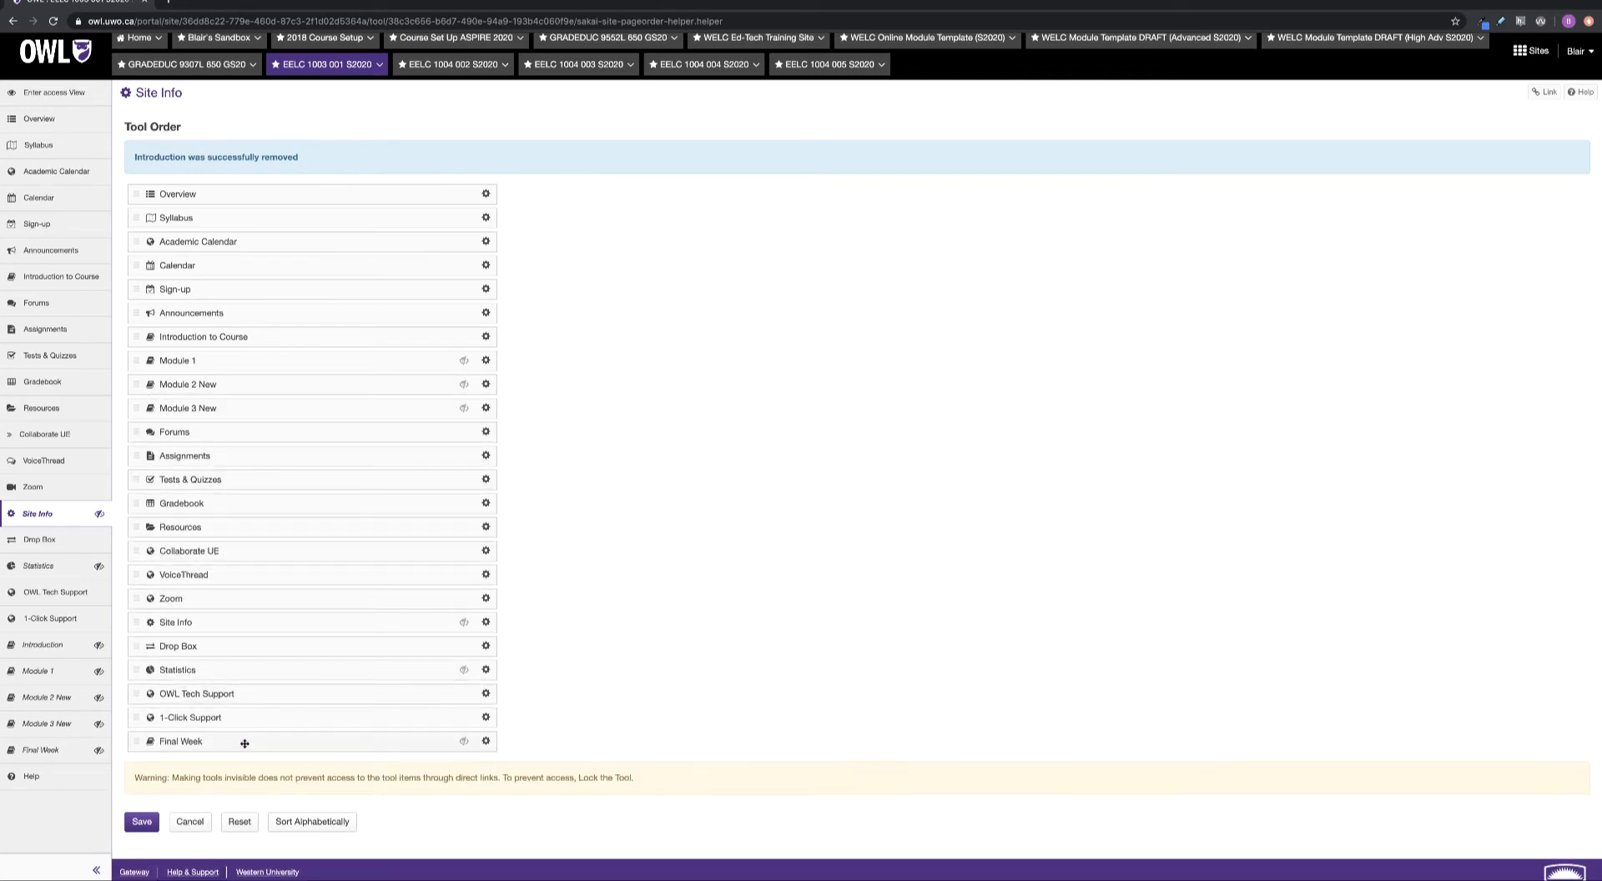
left_click_drag(245, 743, 236, 429)
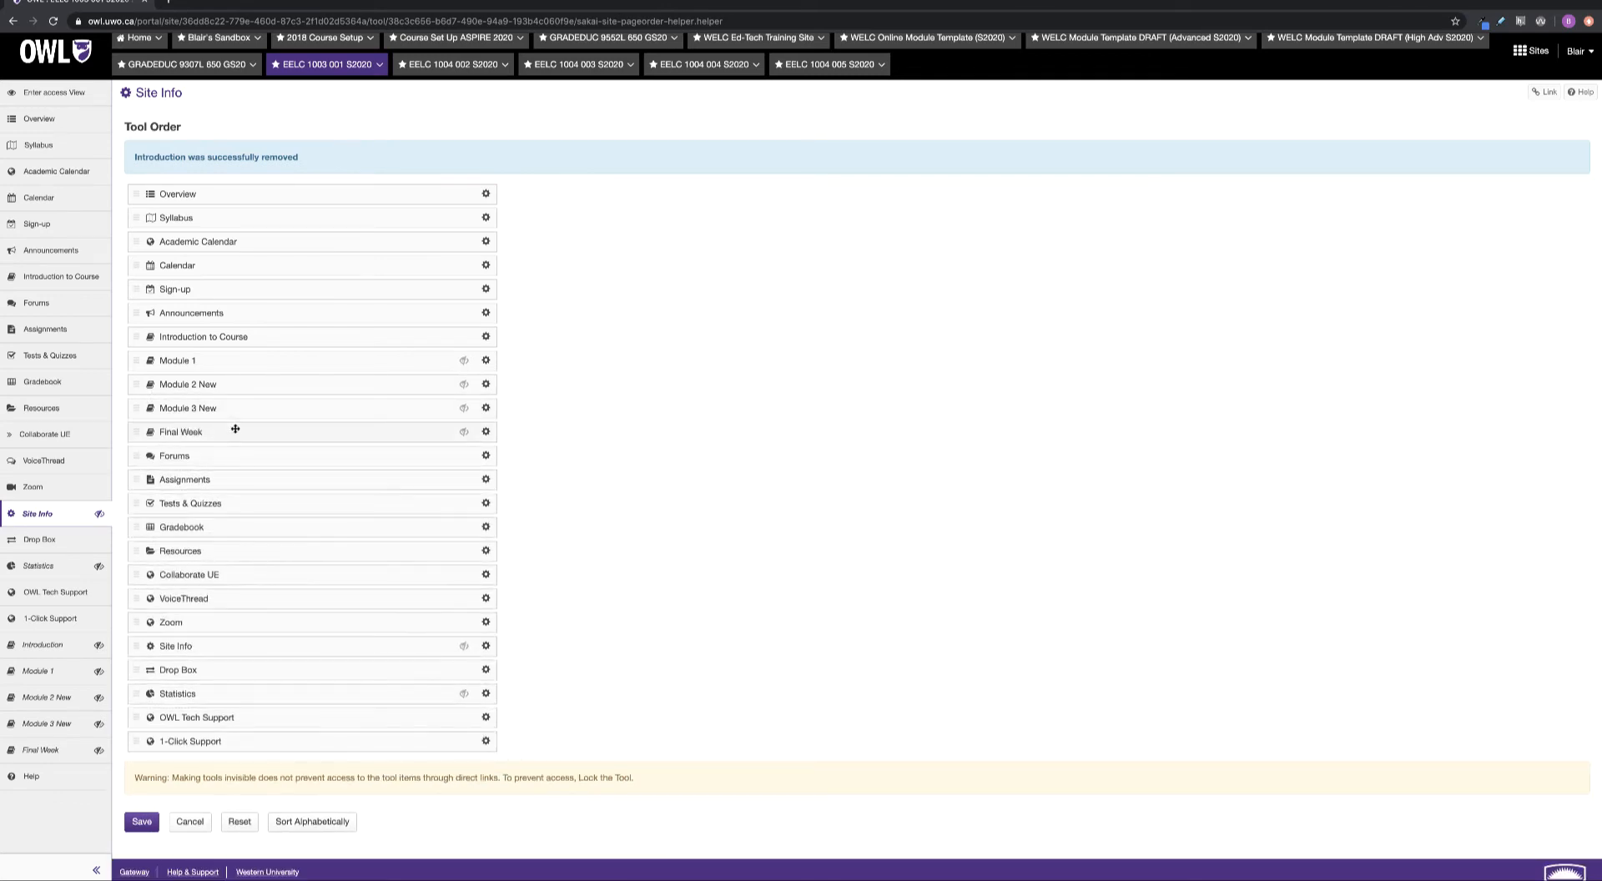
Retitle Module 2 New to 'Module 2'
left_click(486, 361)
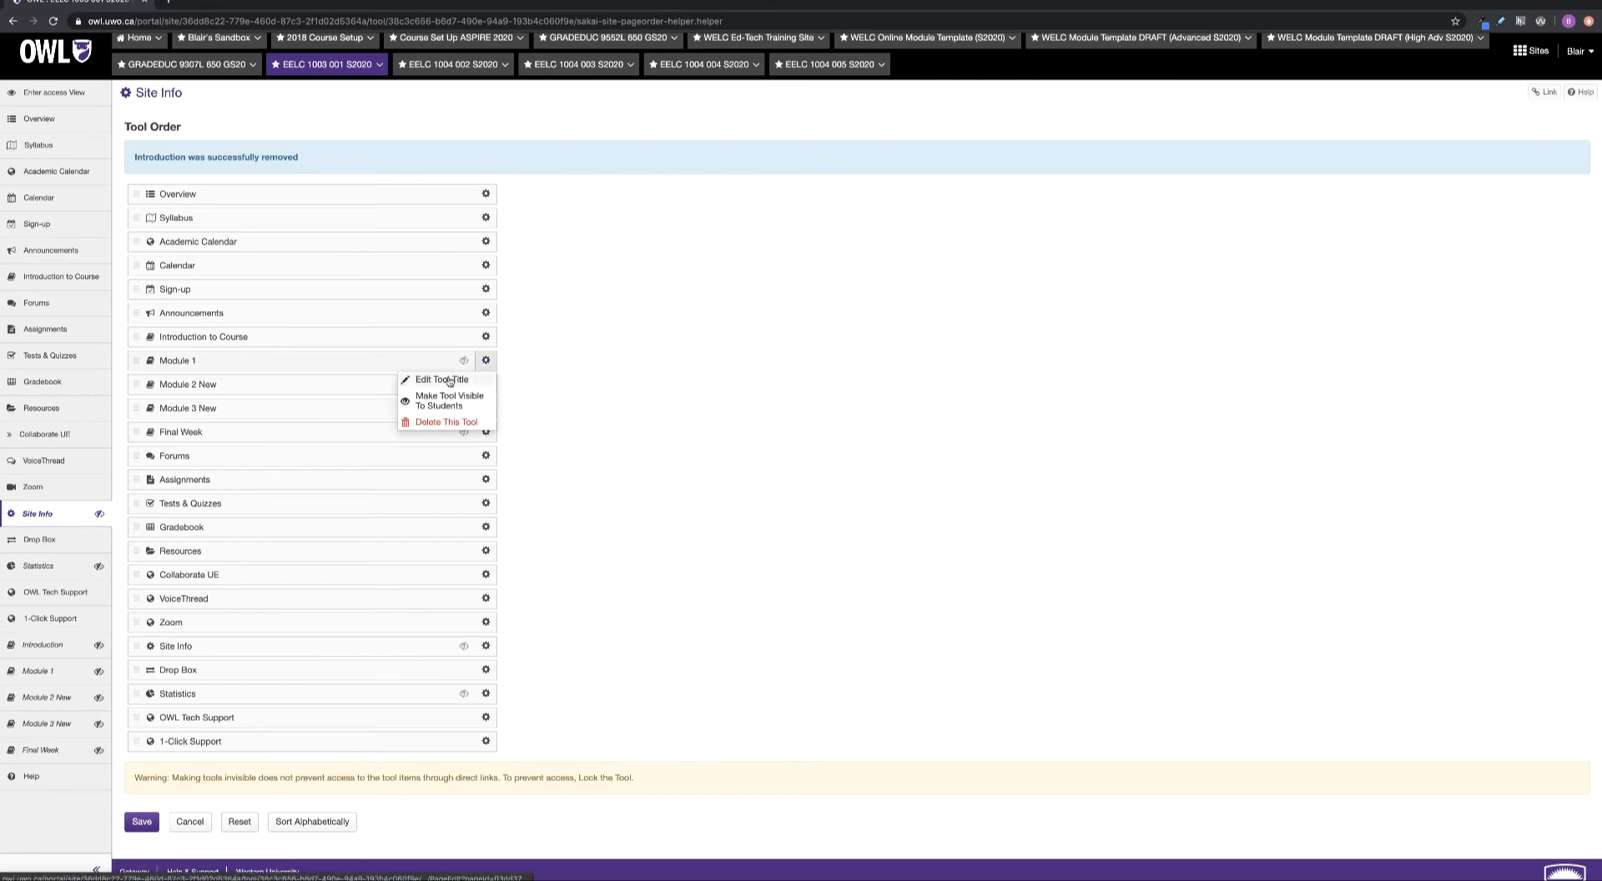
left_click(487, 361)
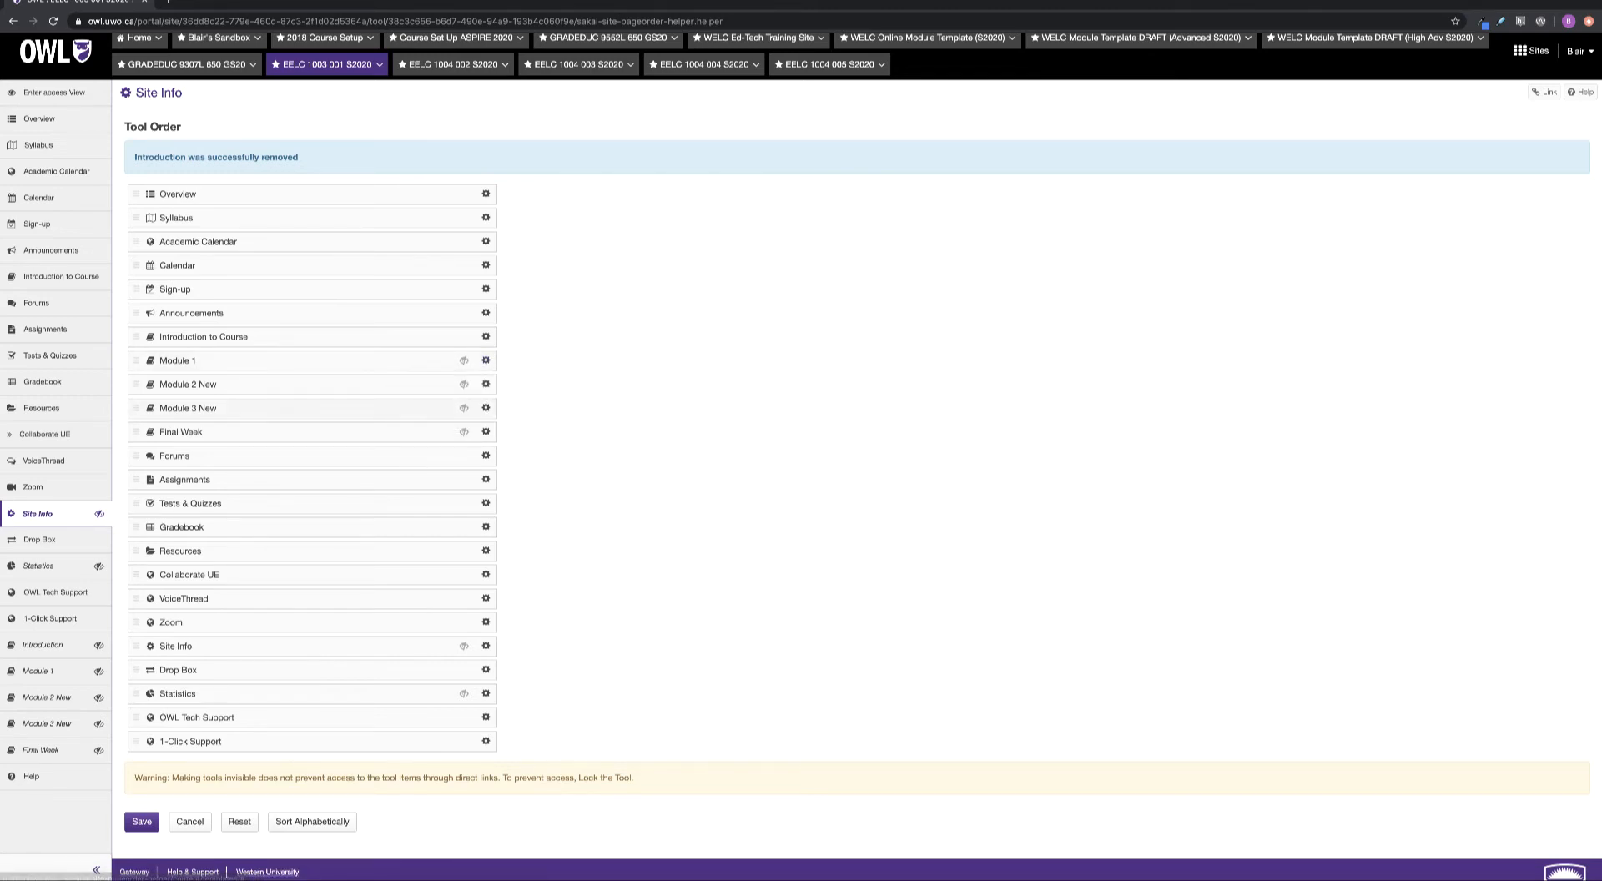
left_click(486, 384)
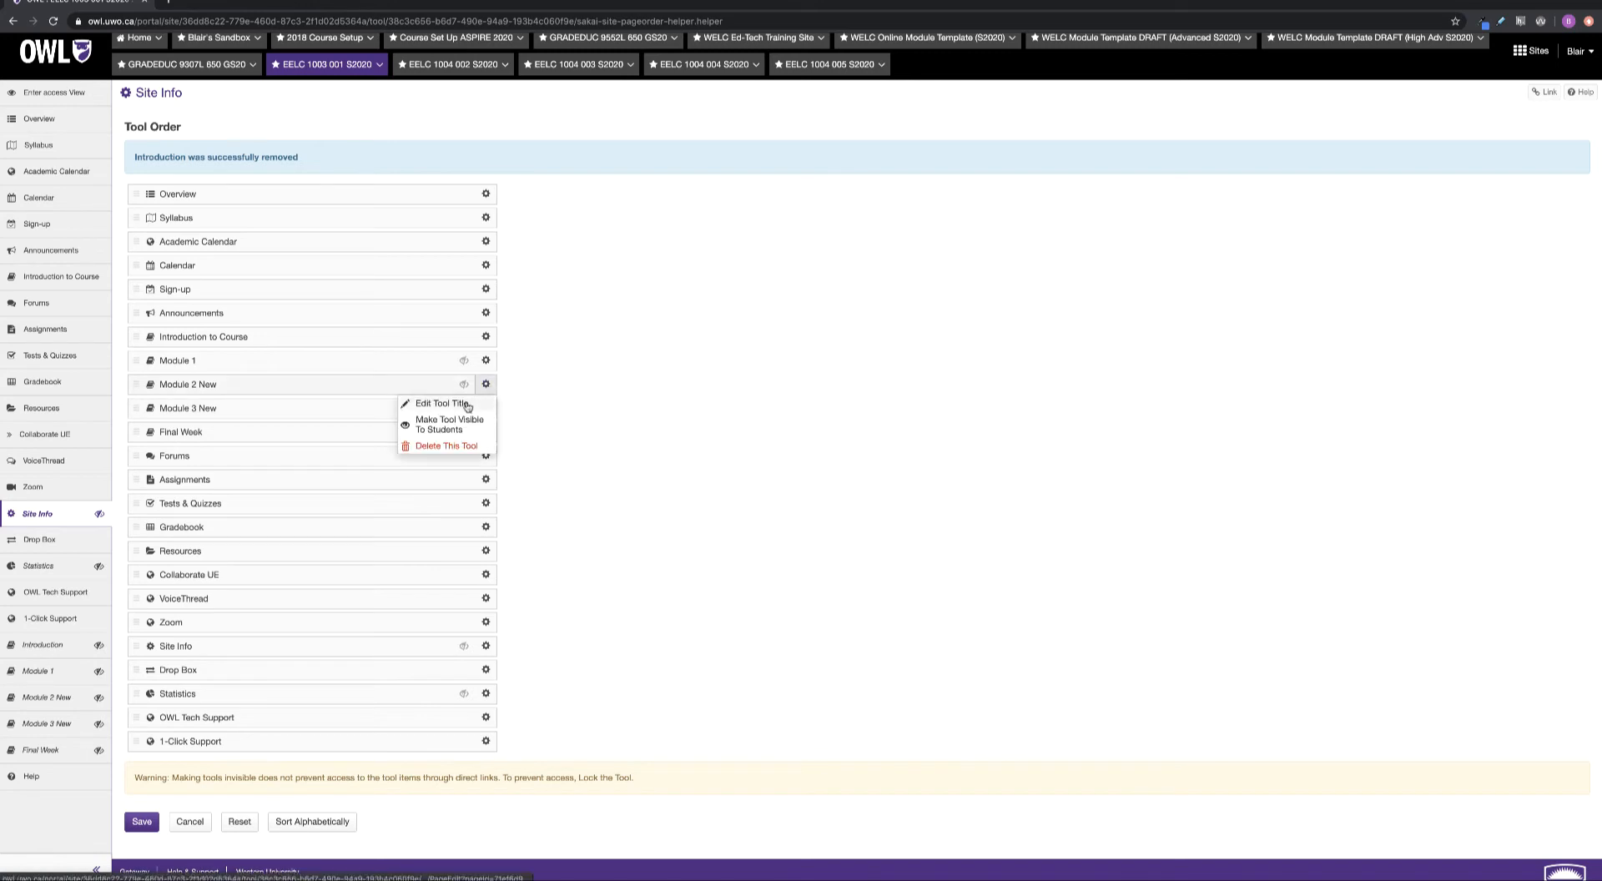
left_click(434, 402)
left_click(246, 413)
scroll(250, 413, "up", 1)
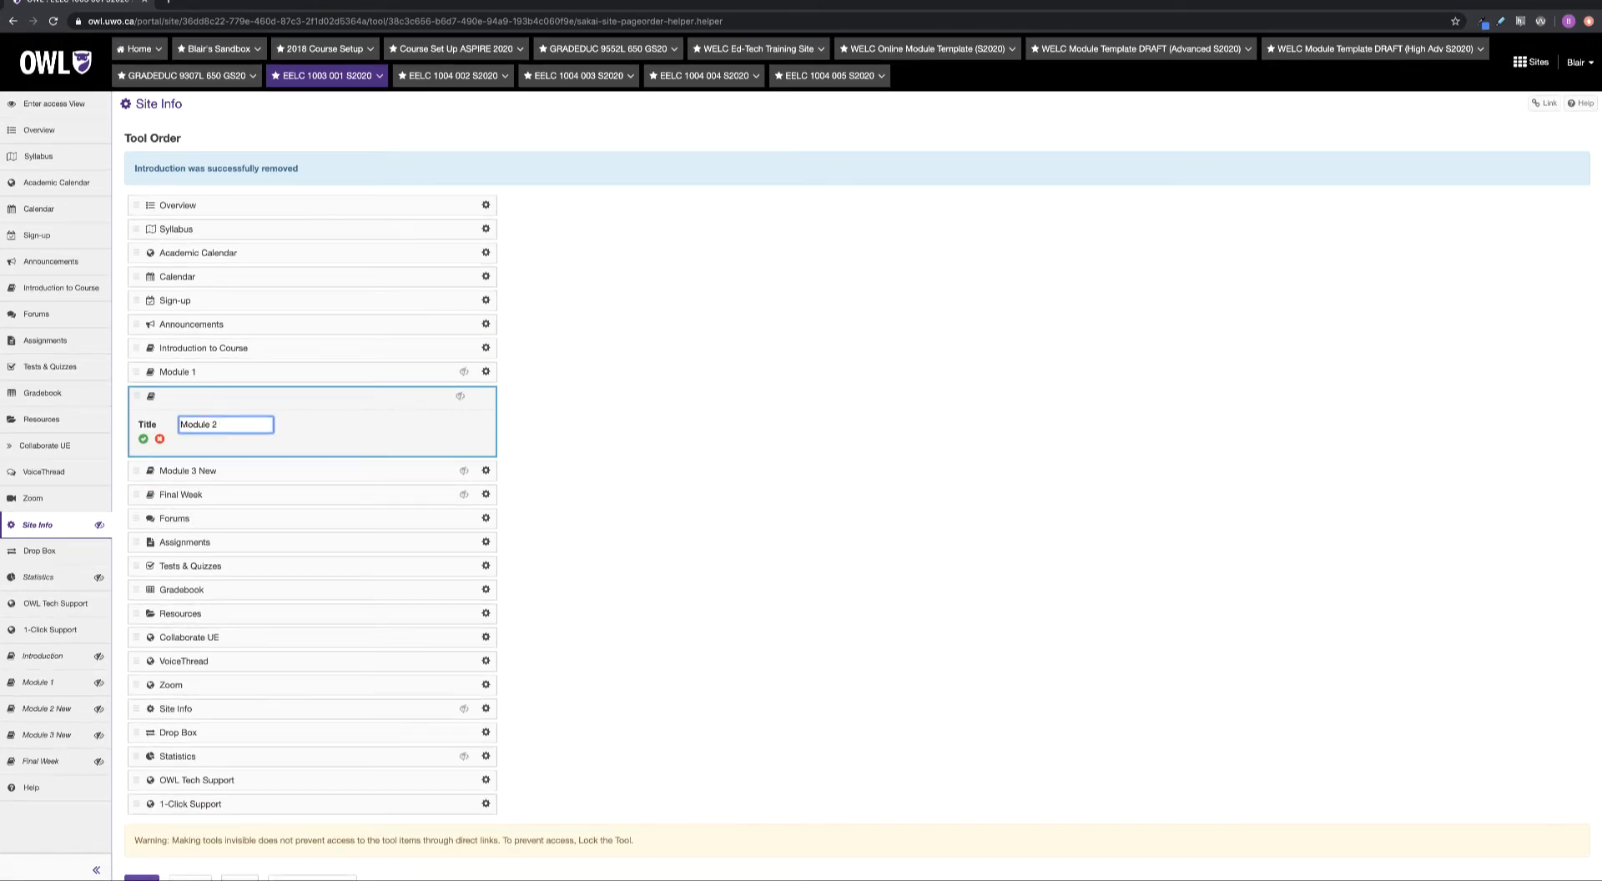
left_click(143, 439)
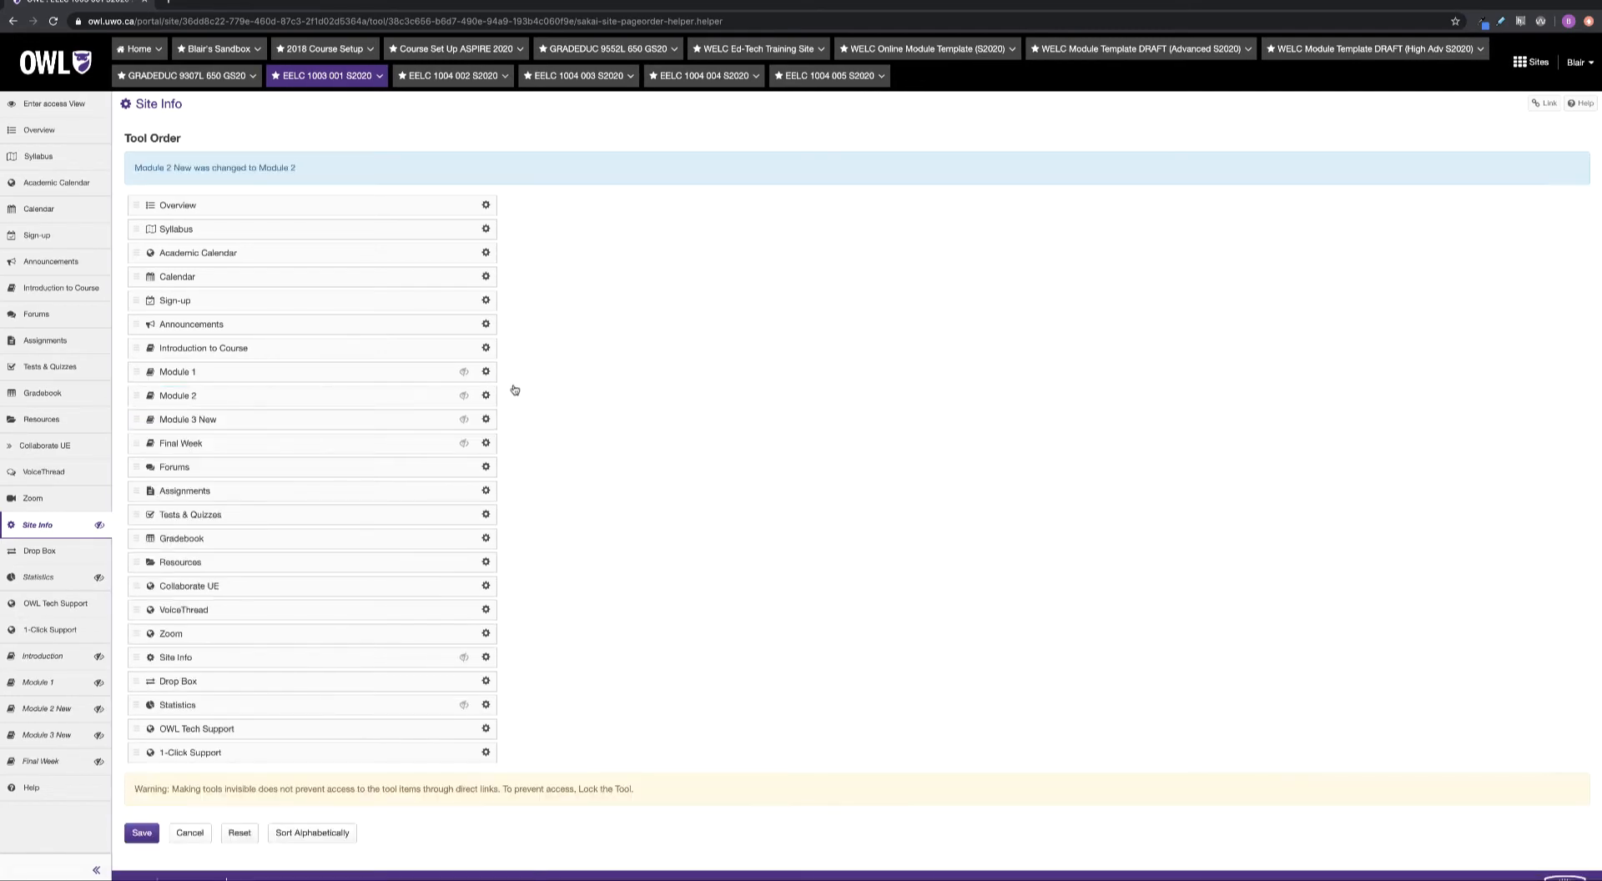
Retitle Module 3 New to 'Module 3' and save the tool order
left_click(485, 419)
left_click(464, 438)
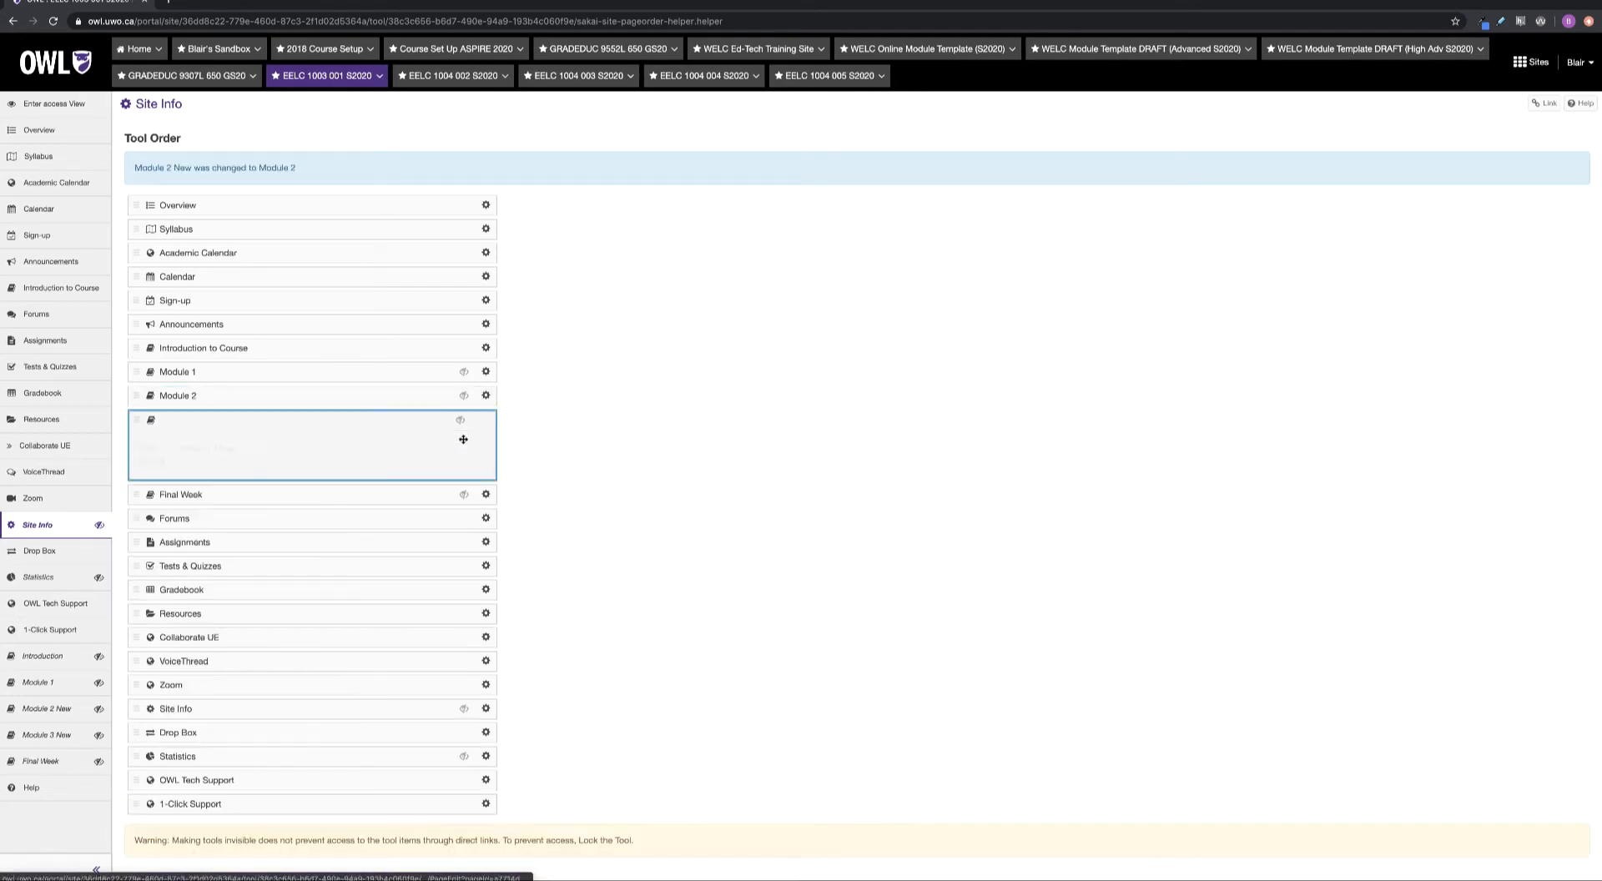
left_click(243, 450)
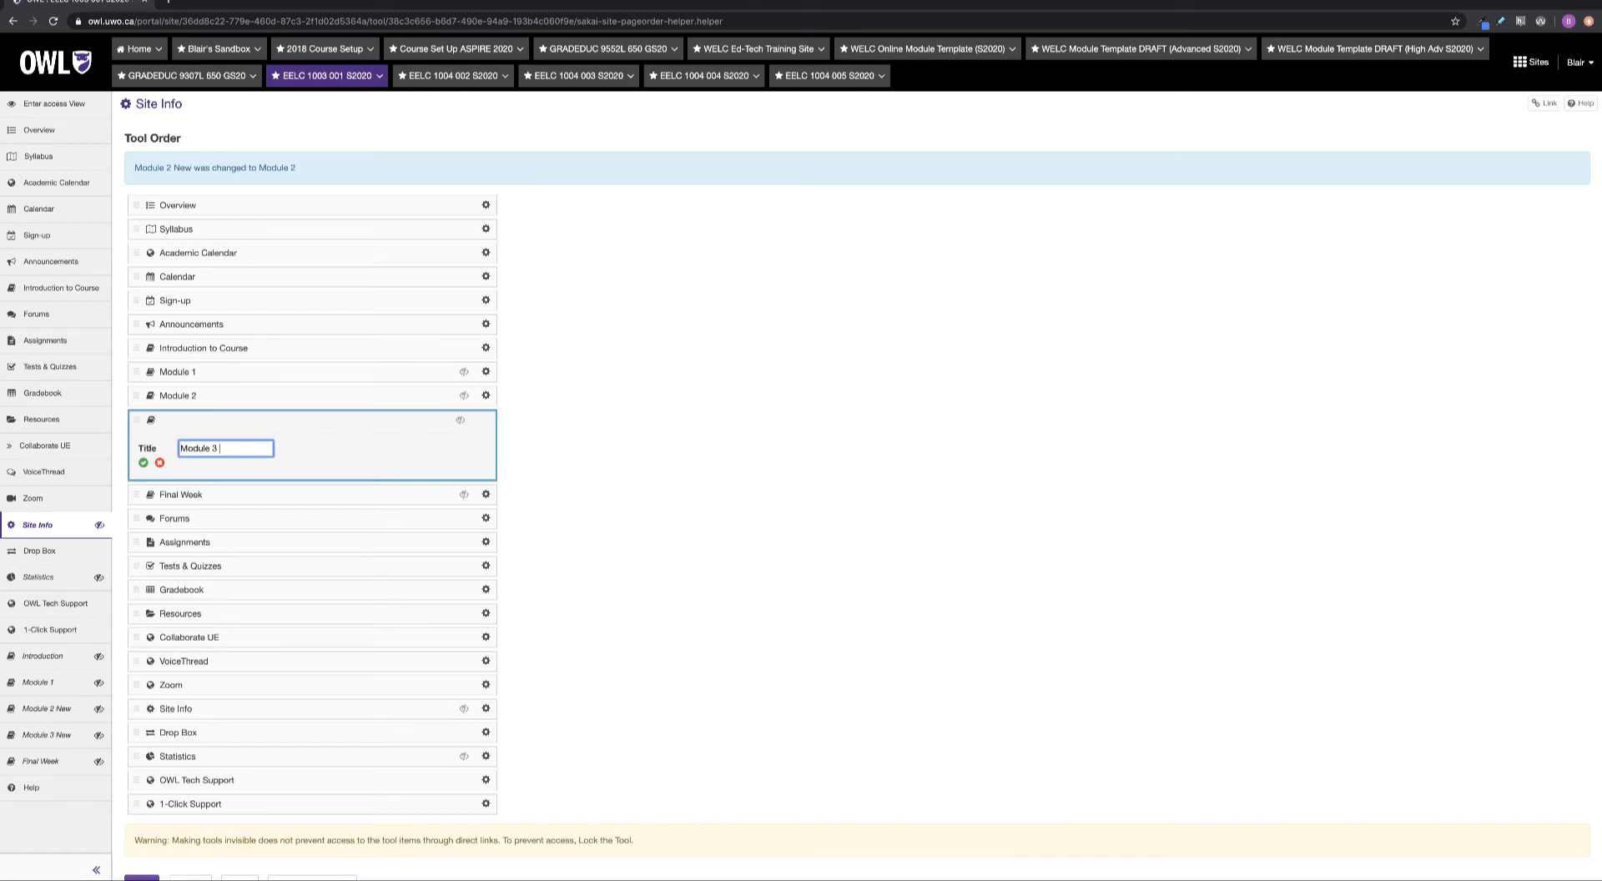
left_click(143, 462)
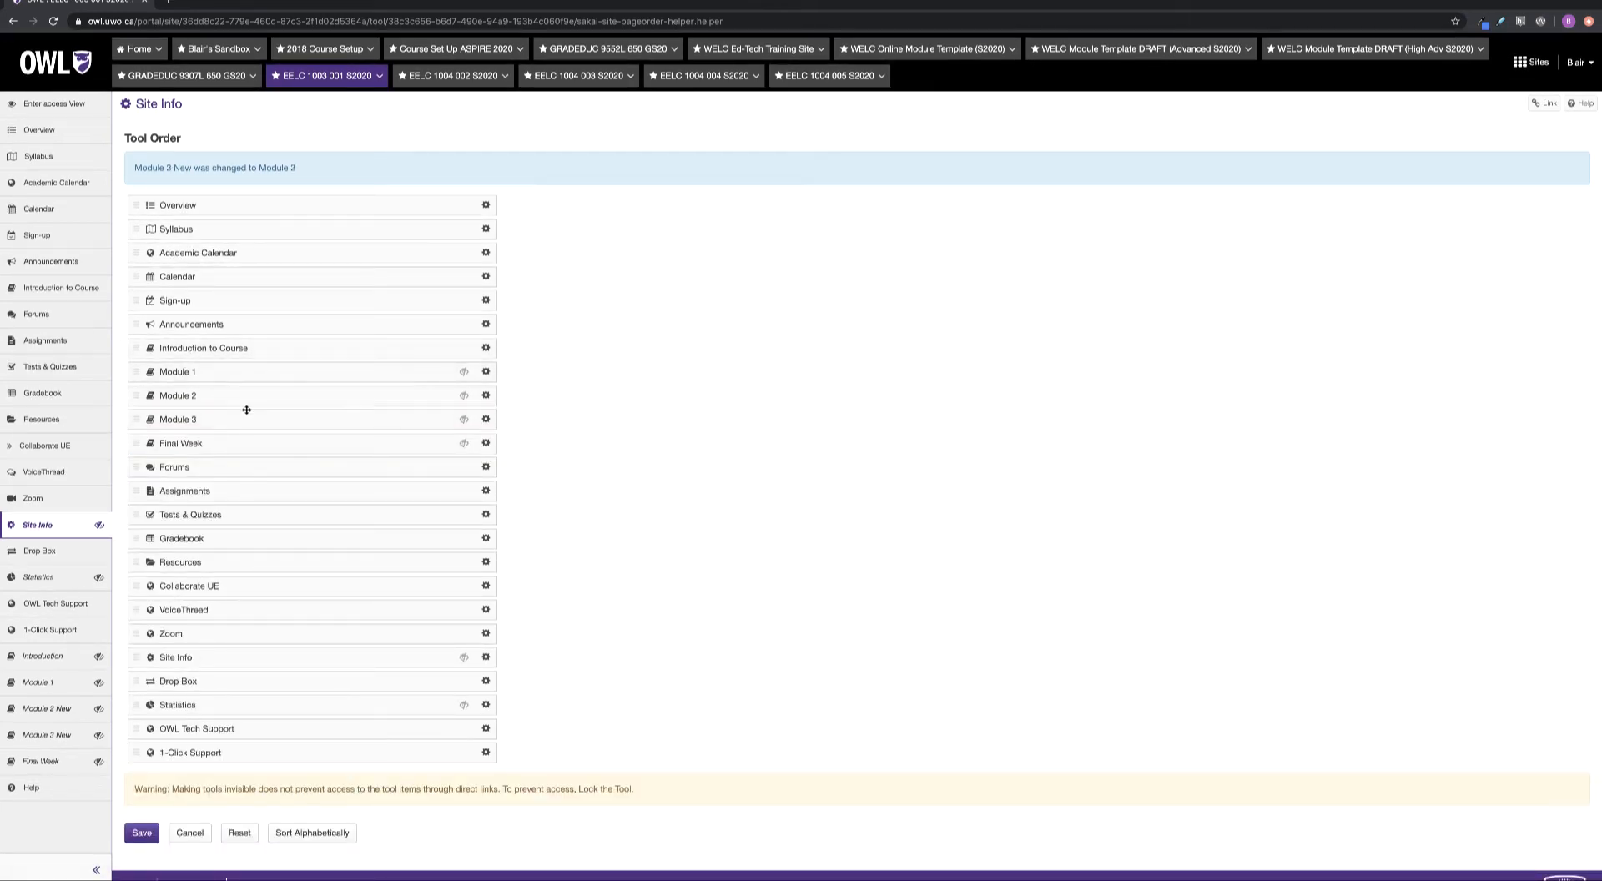
left_click(140, 834)
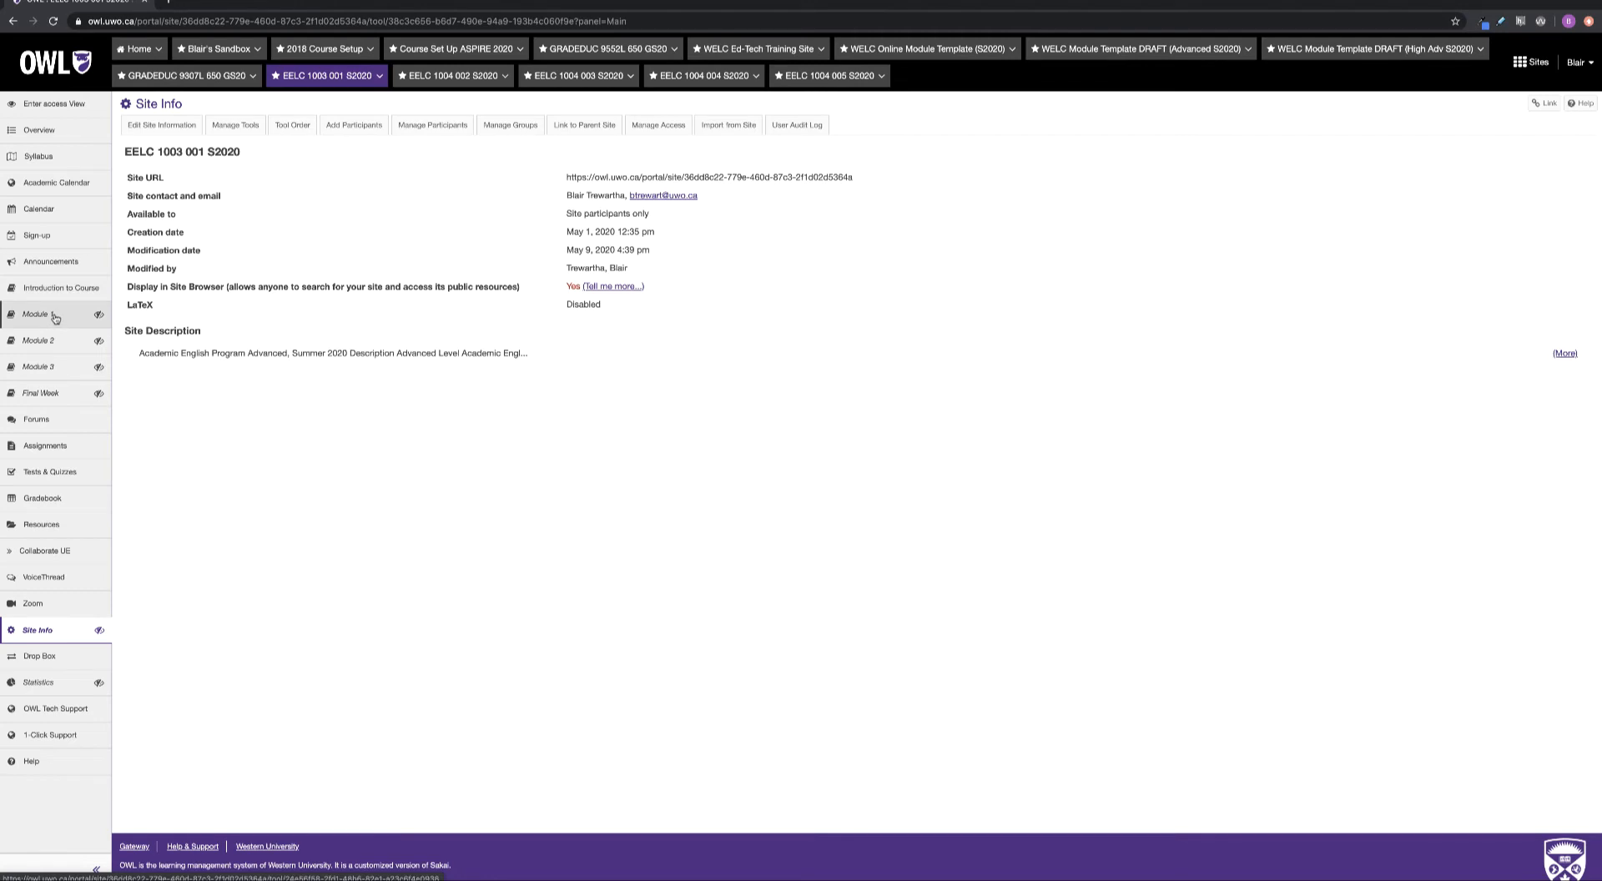
Open Module 1 from the left site navigation to see its Week 2–5 tiles
left_click(55, 317)
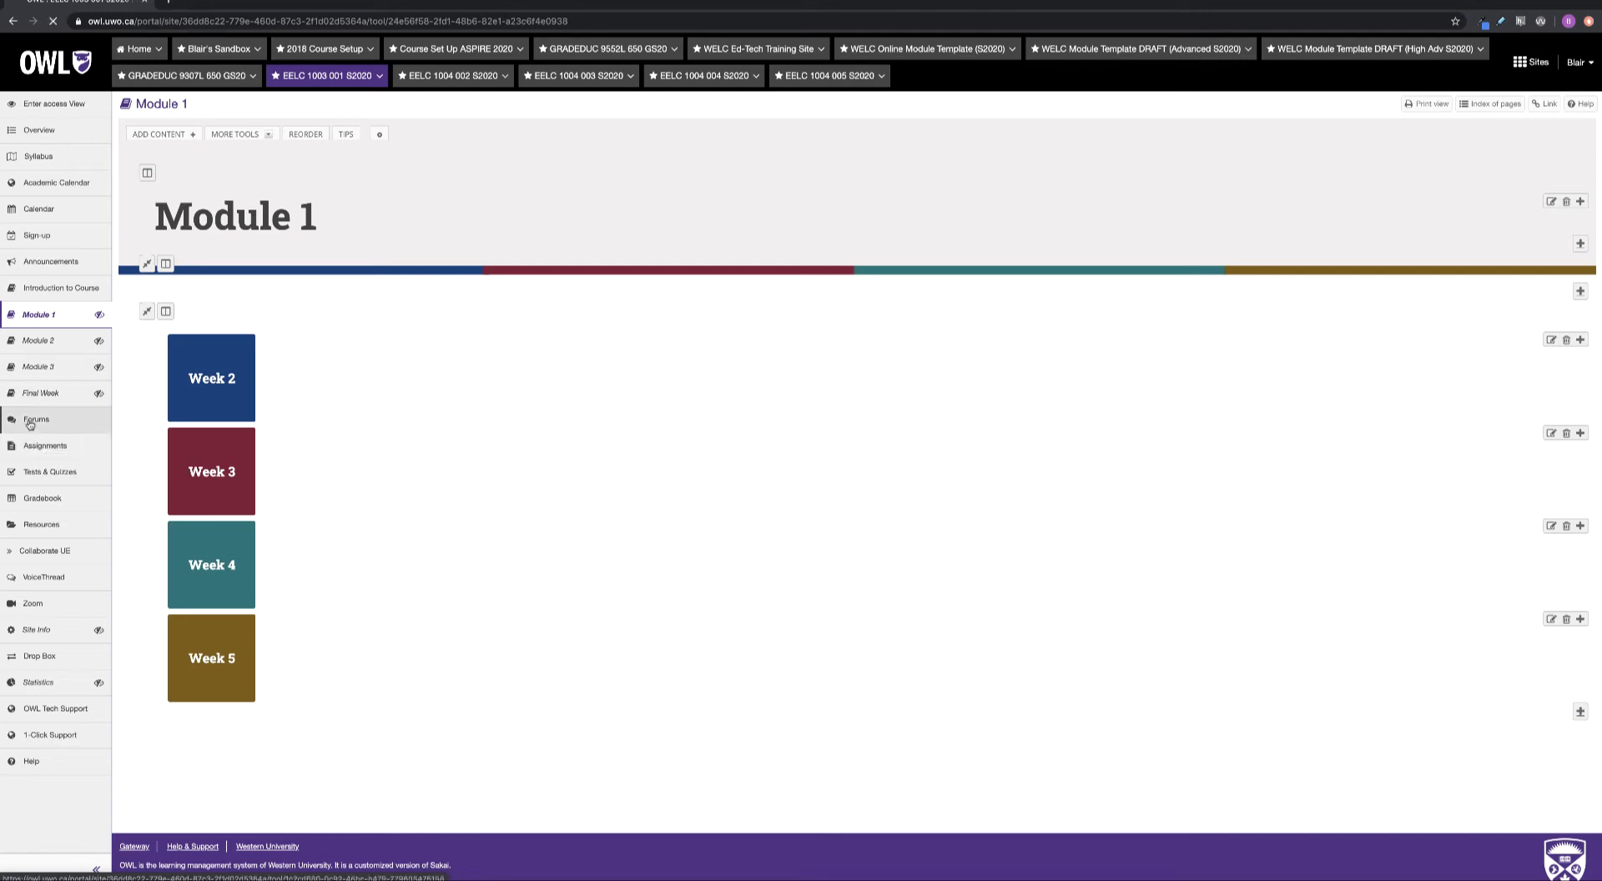
Open the course Forums tool from the left navigation
left_click(31, 422)
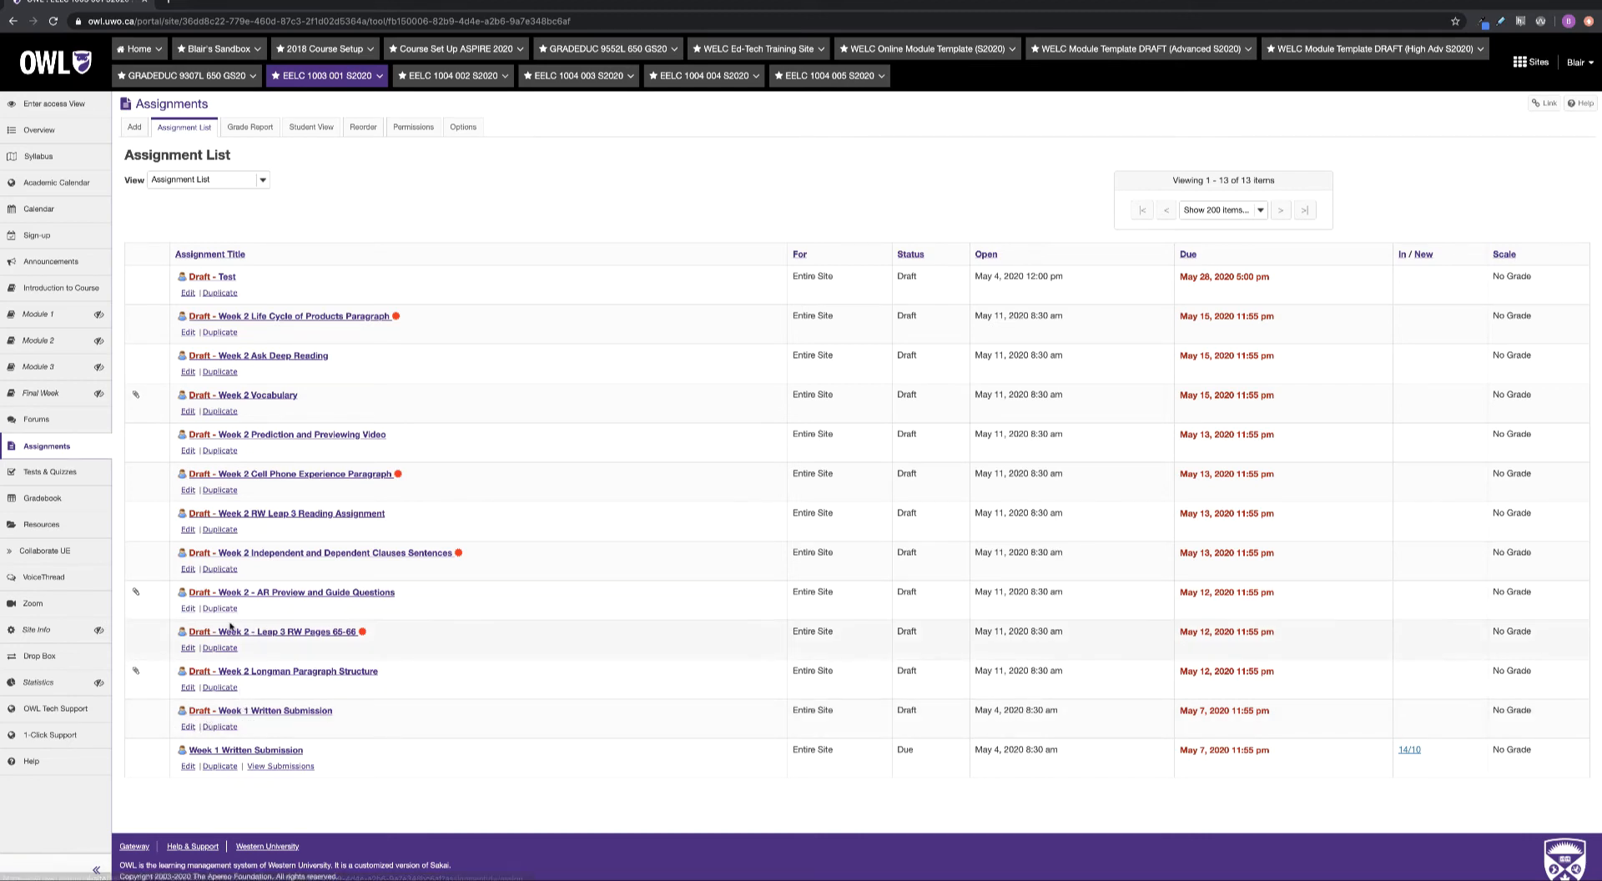
Post the Test assignment, open May 4 and due May 28, 2020 5:00 pm
left_click(186, 293)
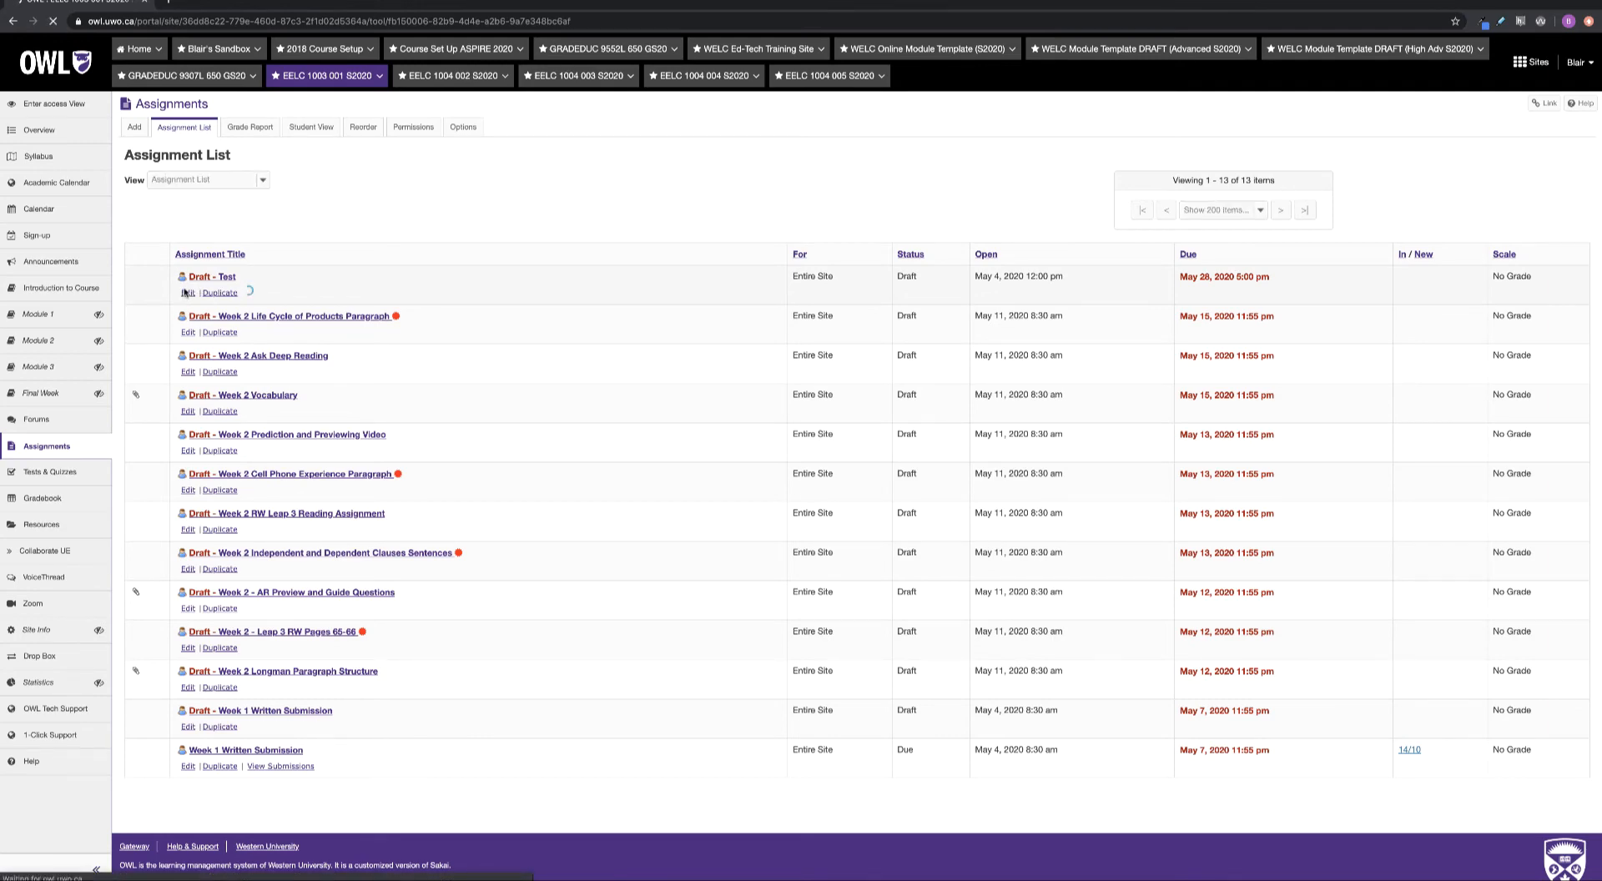
scroll(205, 613, "down", 2)
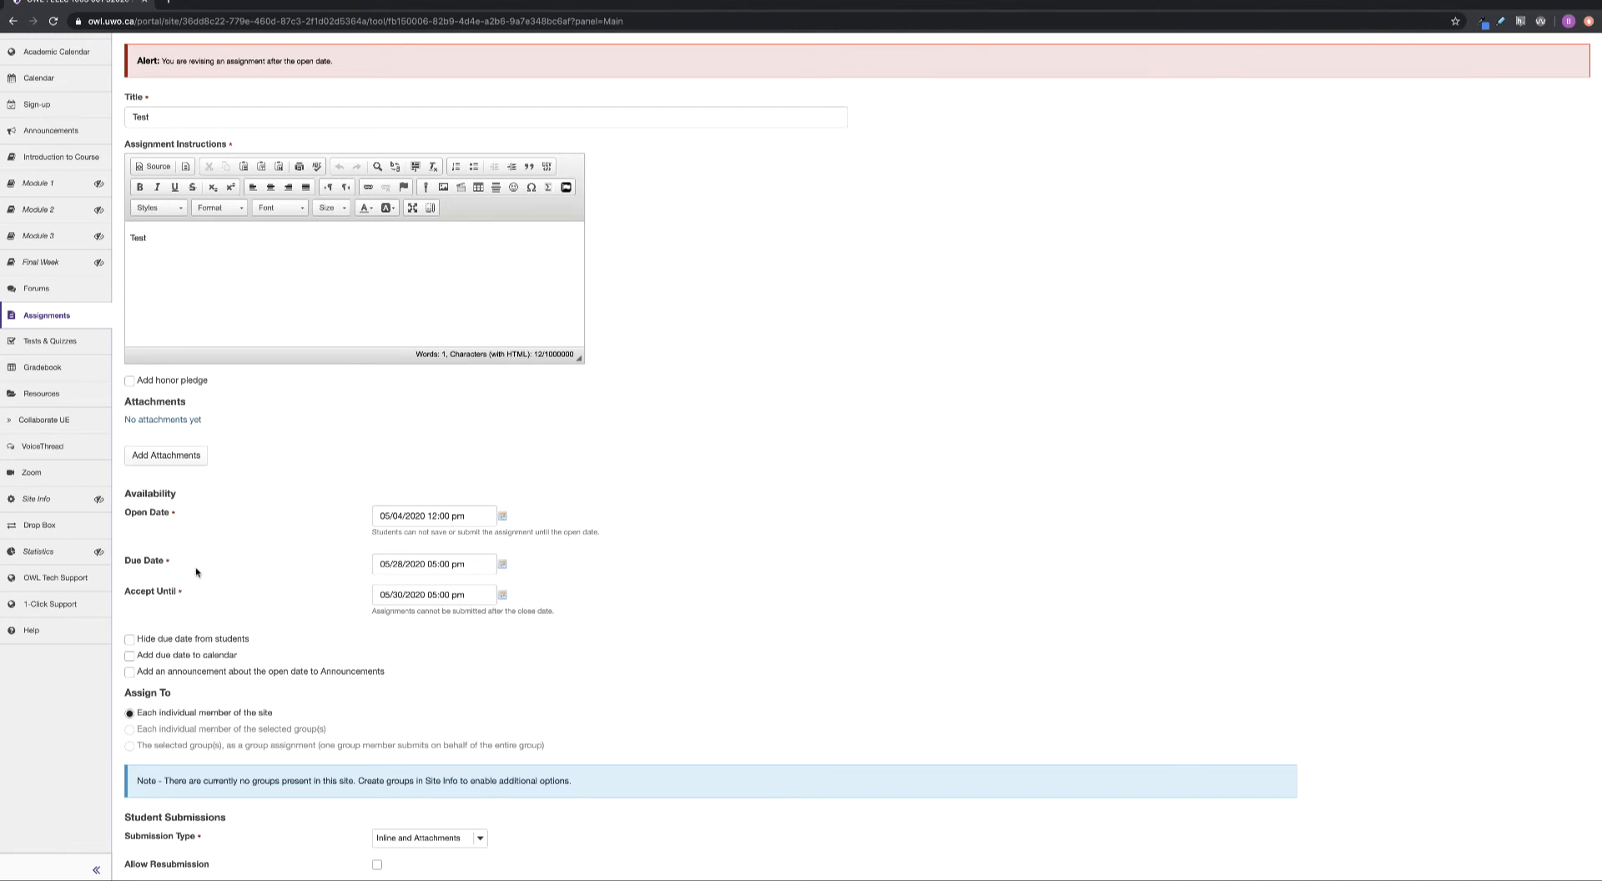
scroll(197, 575, "down", 1)
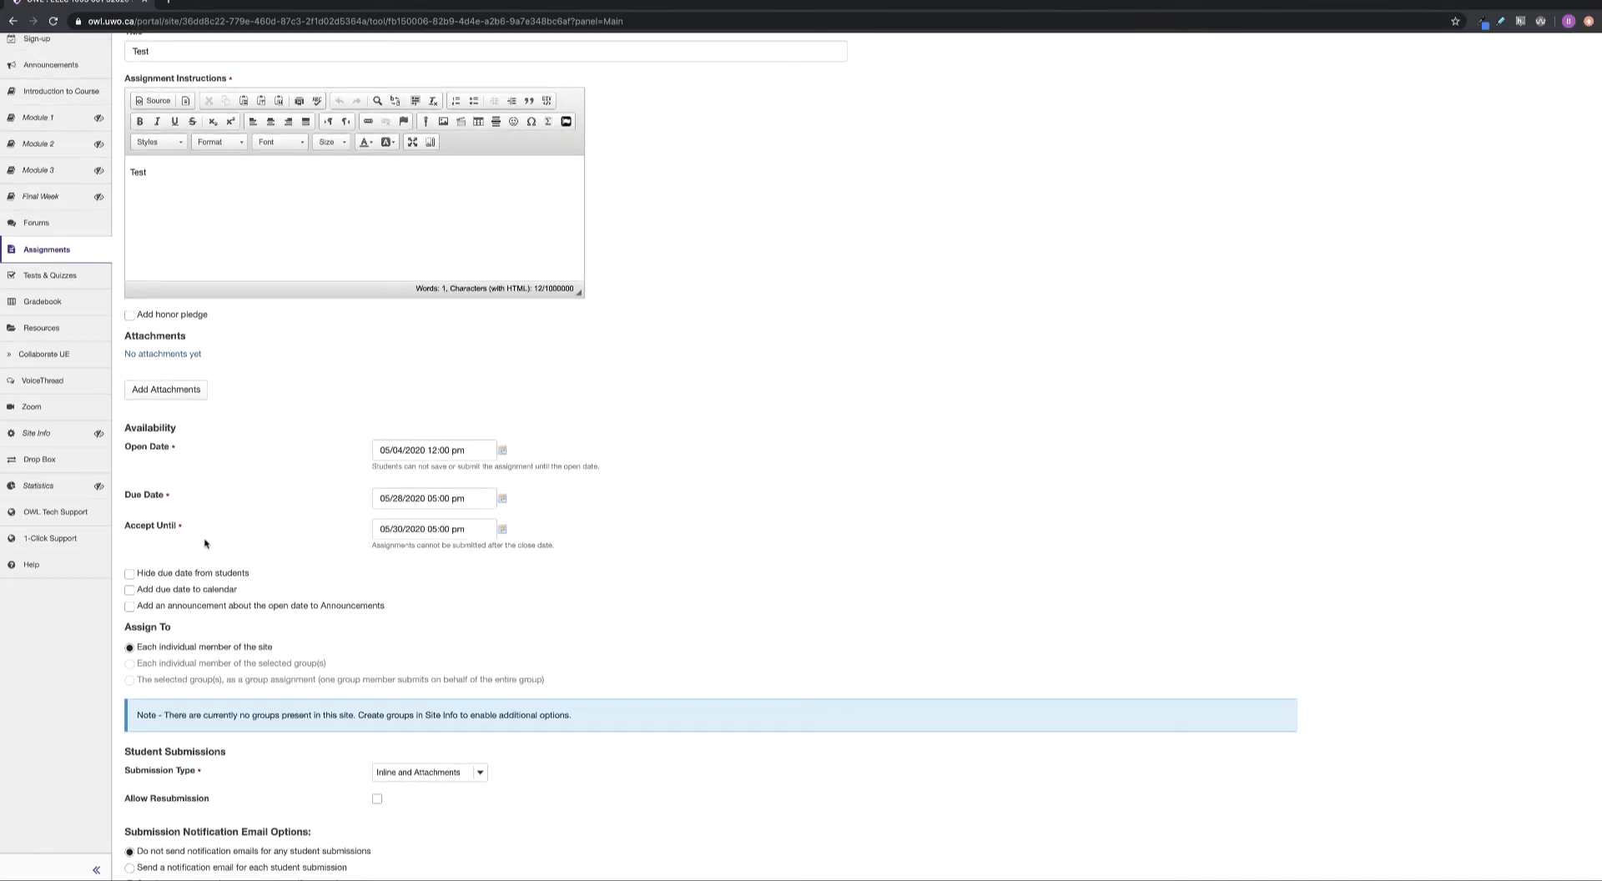
scroll(202, 545, "down", 6)
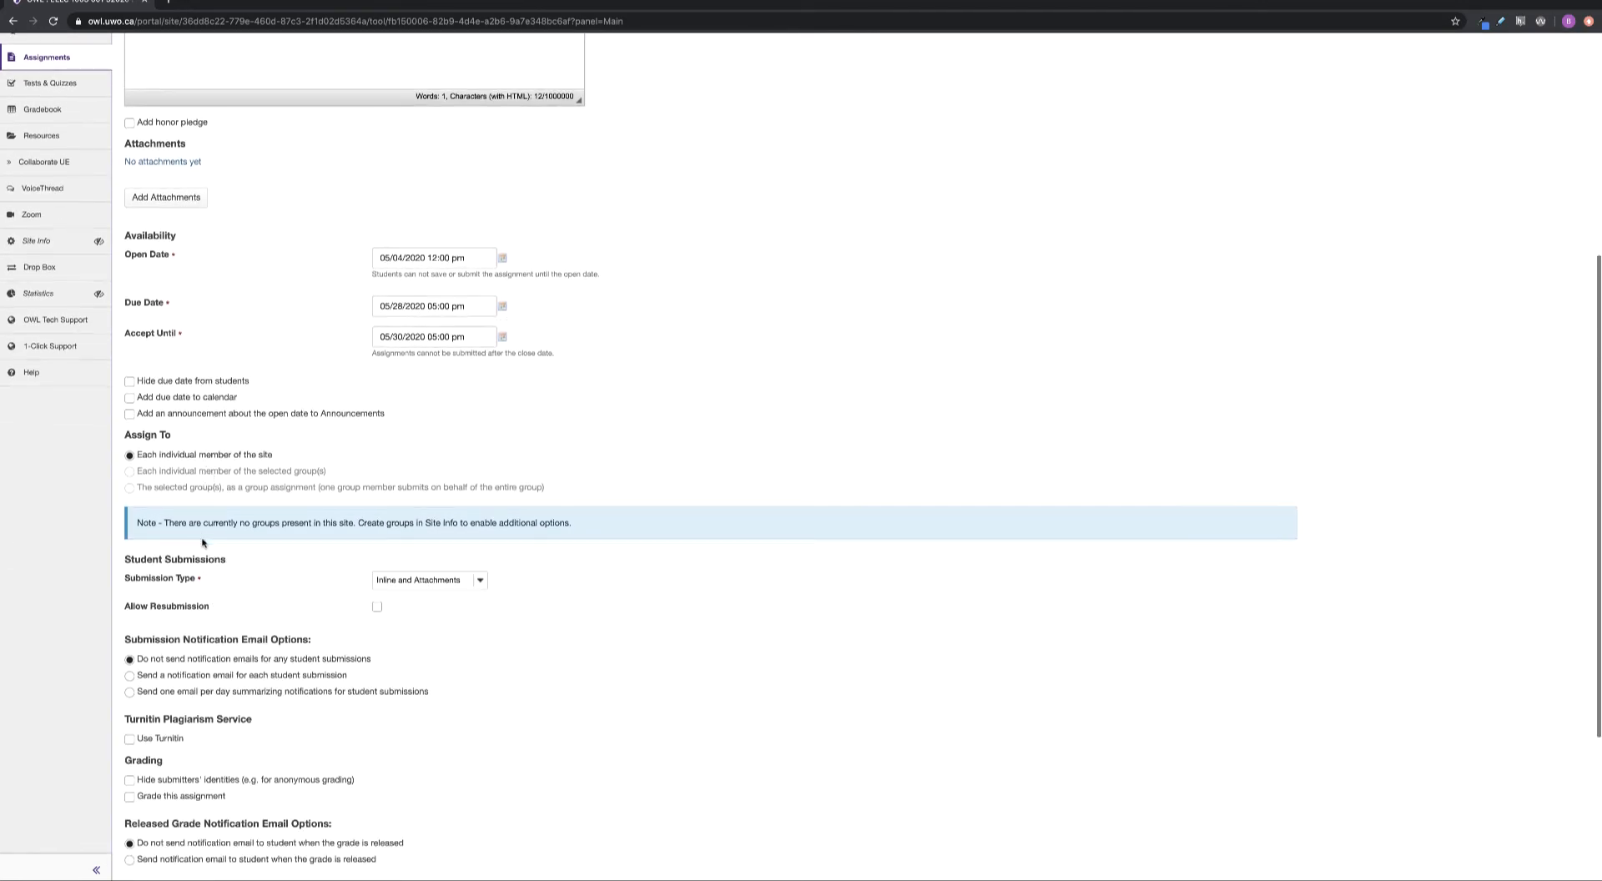
left_click(143, 783)
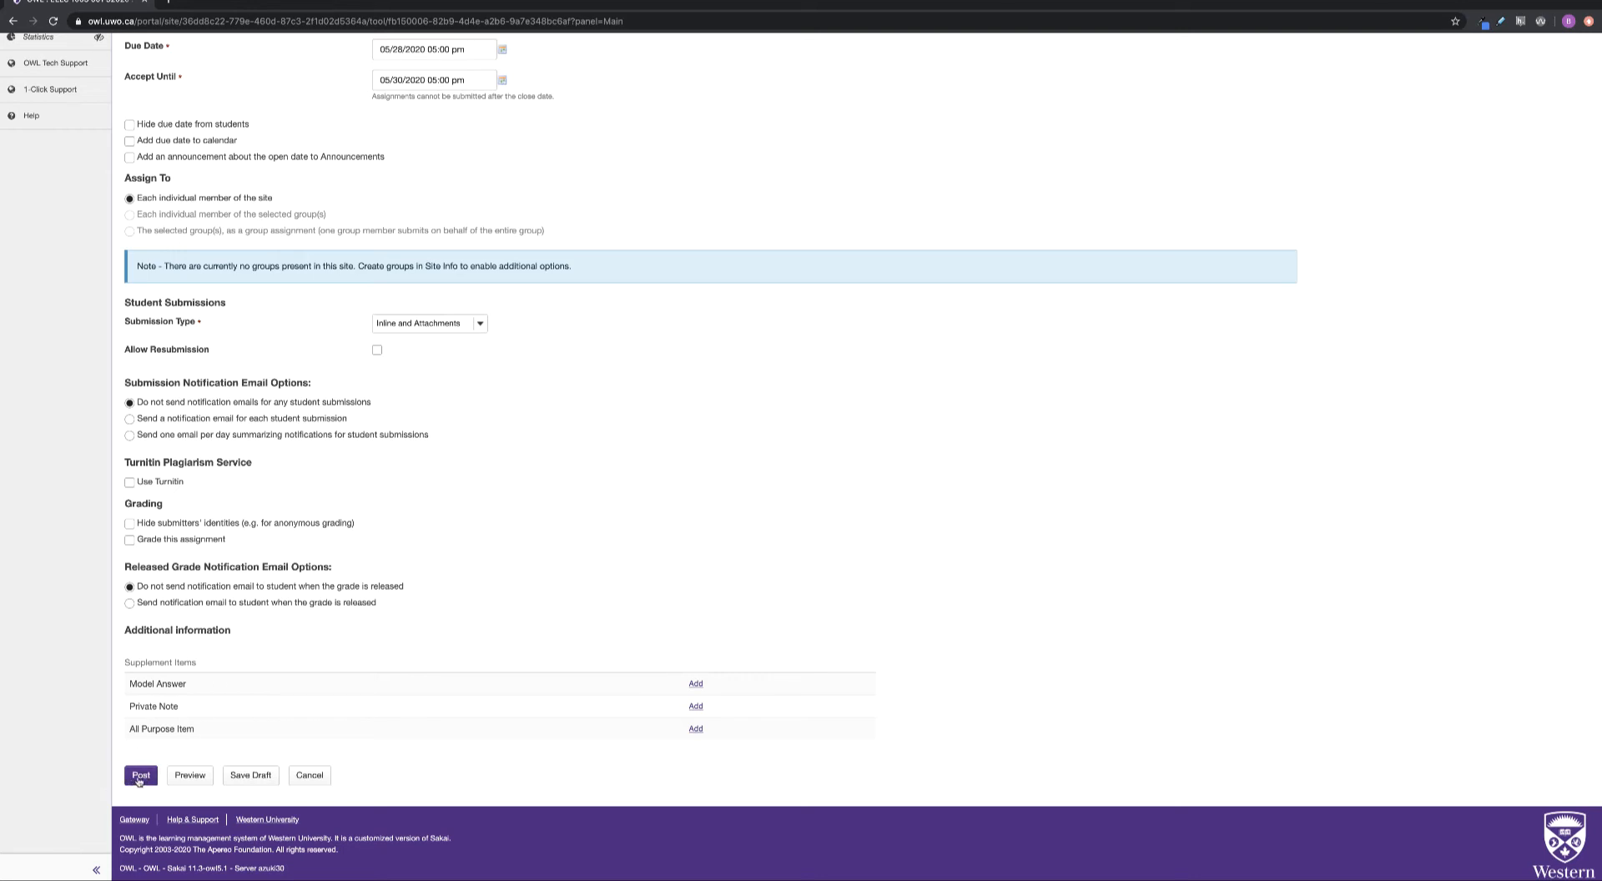
left_click(140, 776)
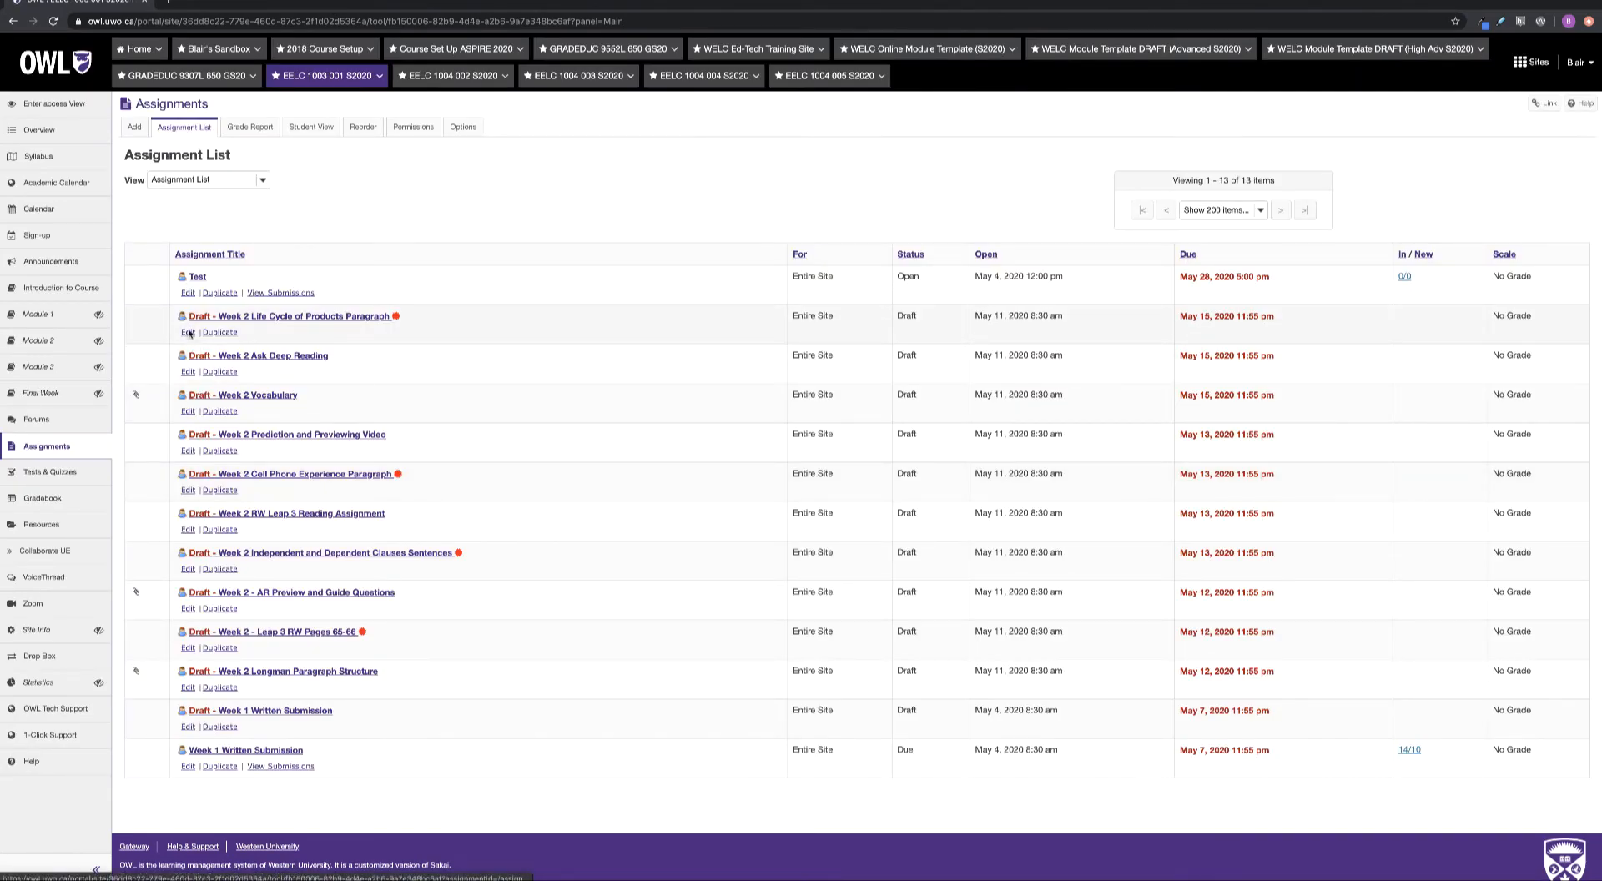
Post the Week 2 Life Cycle of Products Paragraph assignment
left_click(188, 332)
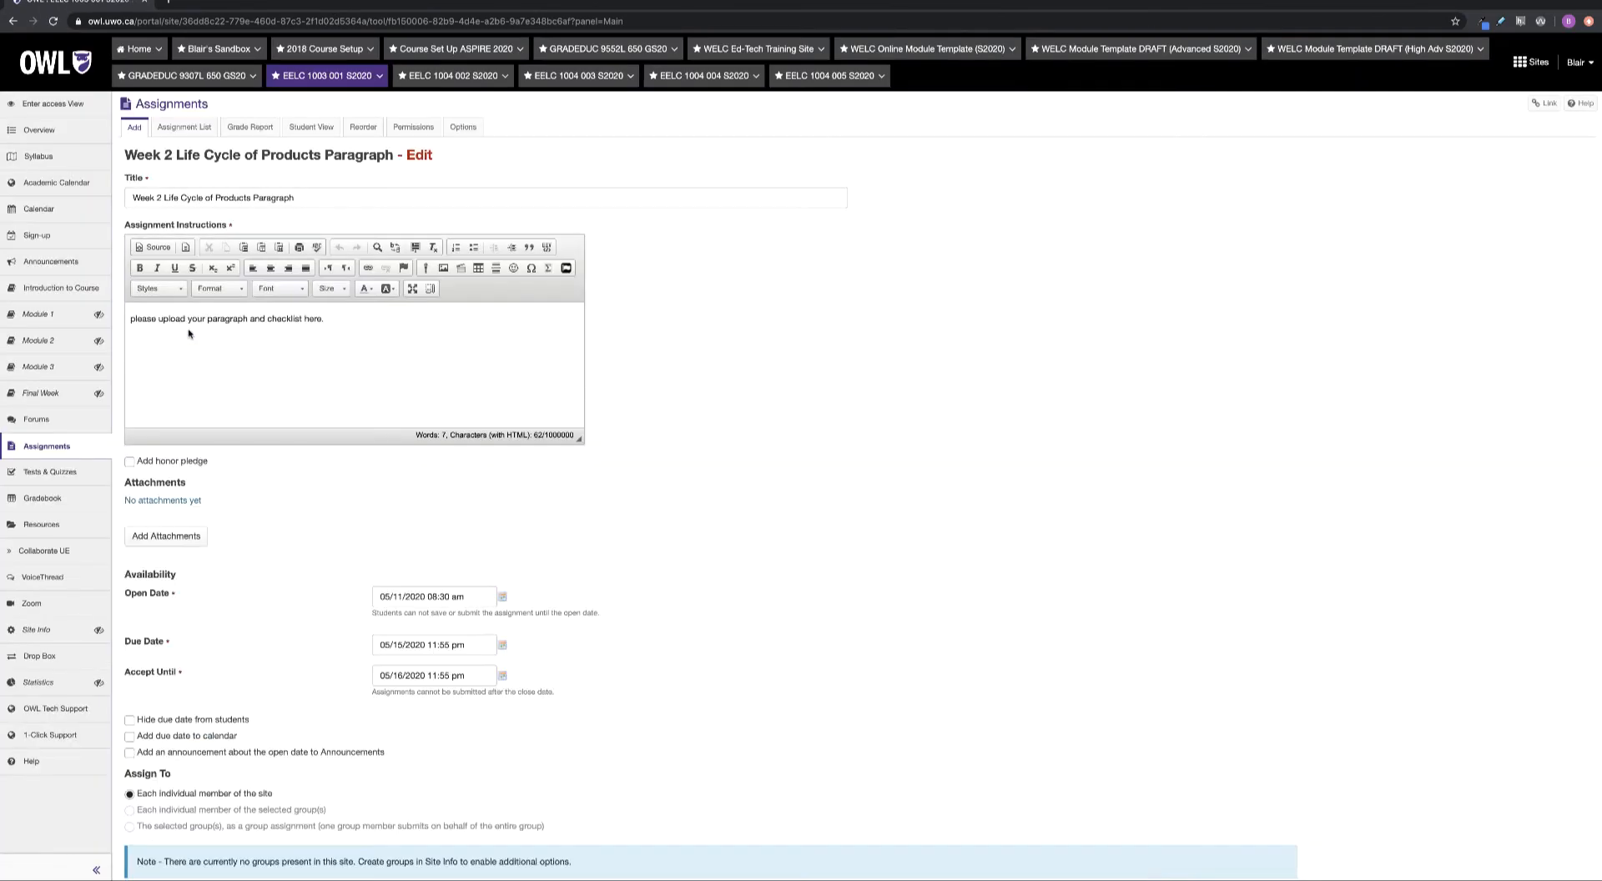
scroll(188, 332, "down", 9)
scroll(188, 332, "up", 5)
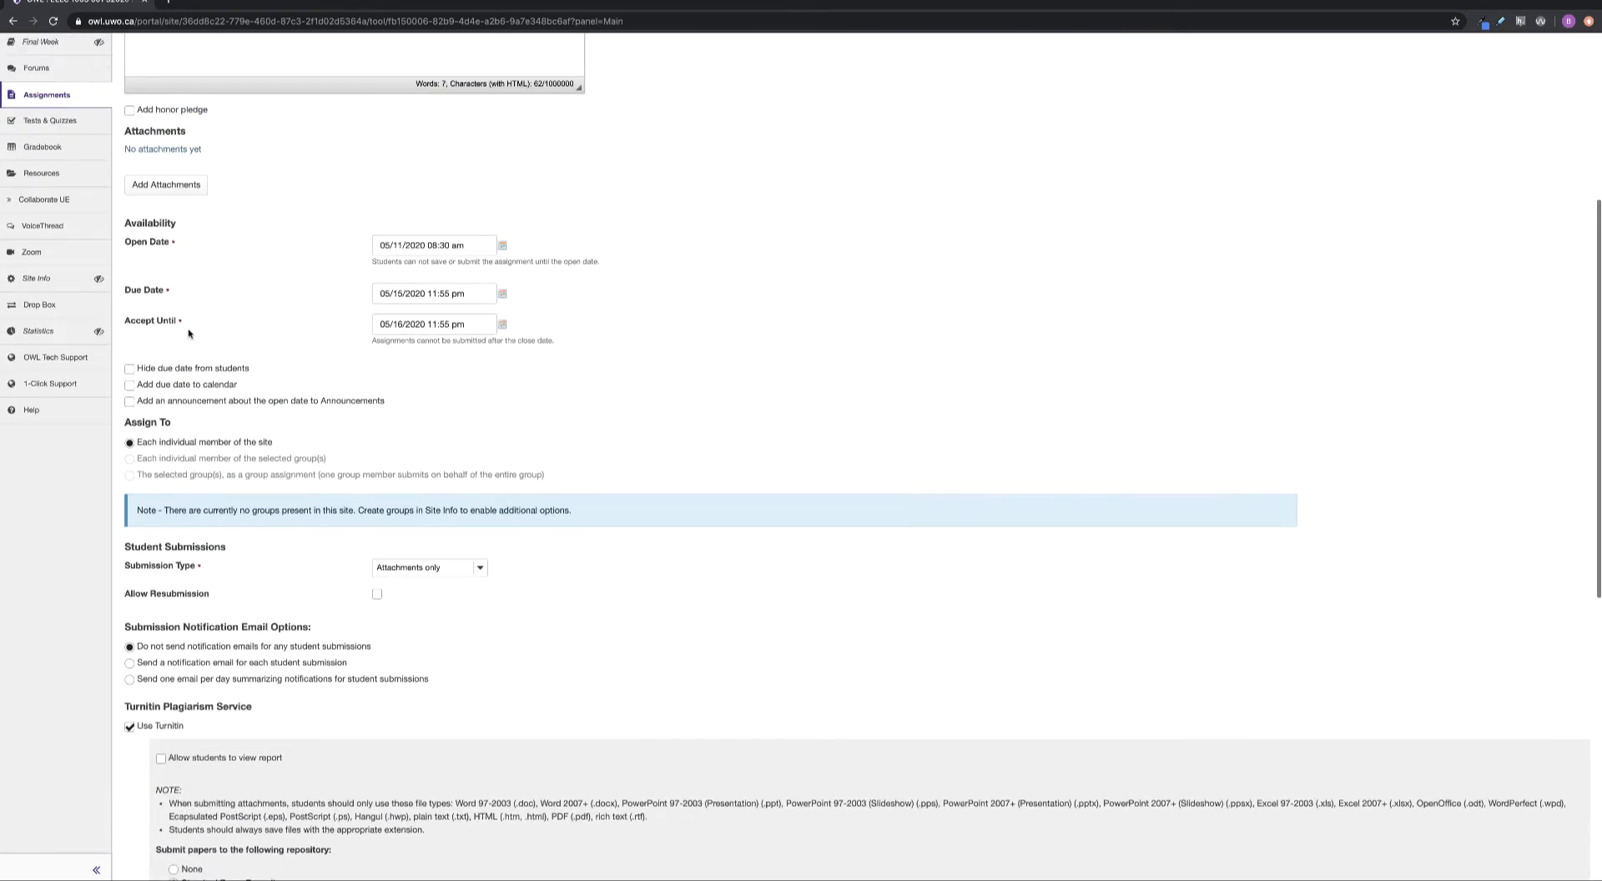
scroll(188, 332, "down", 7)
scroll(188, 332, "down", 1)
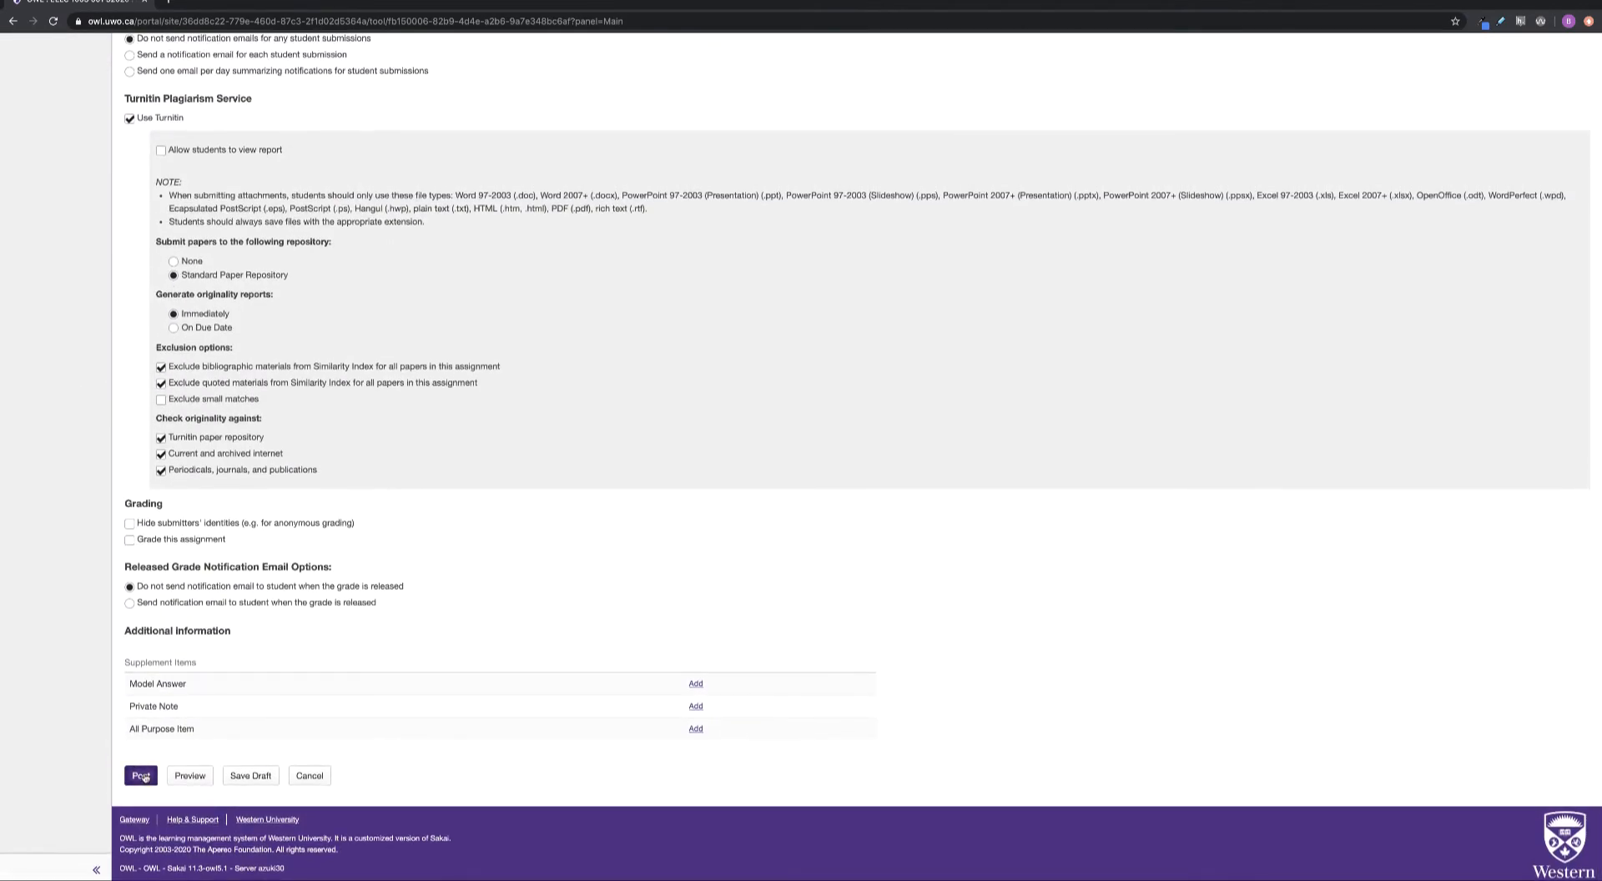
left_click(141, 775)
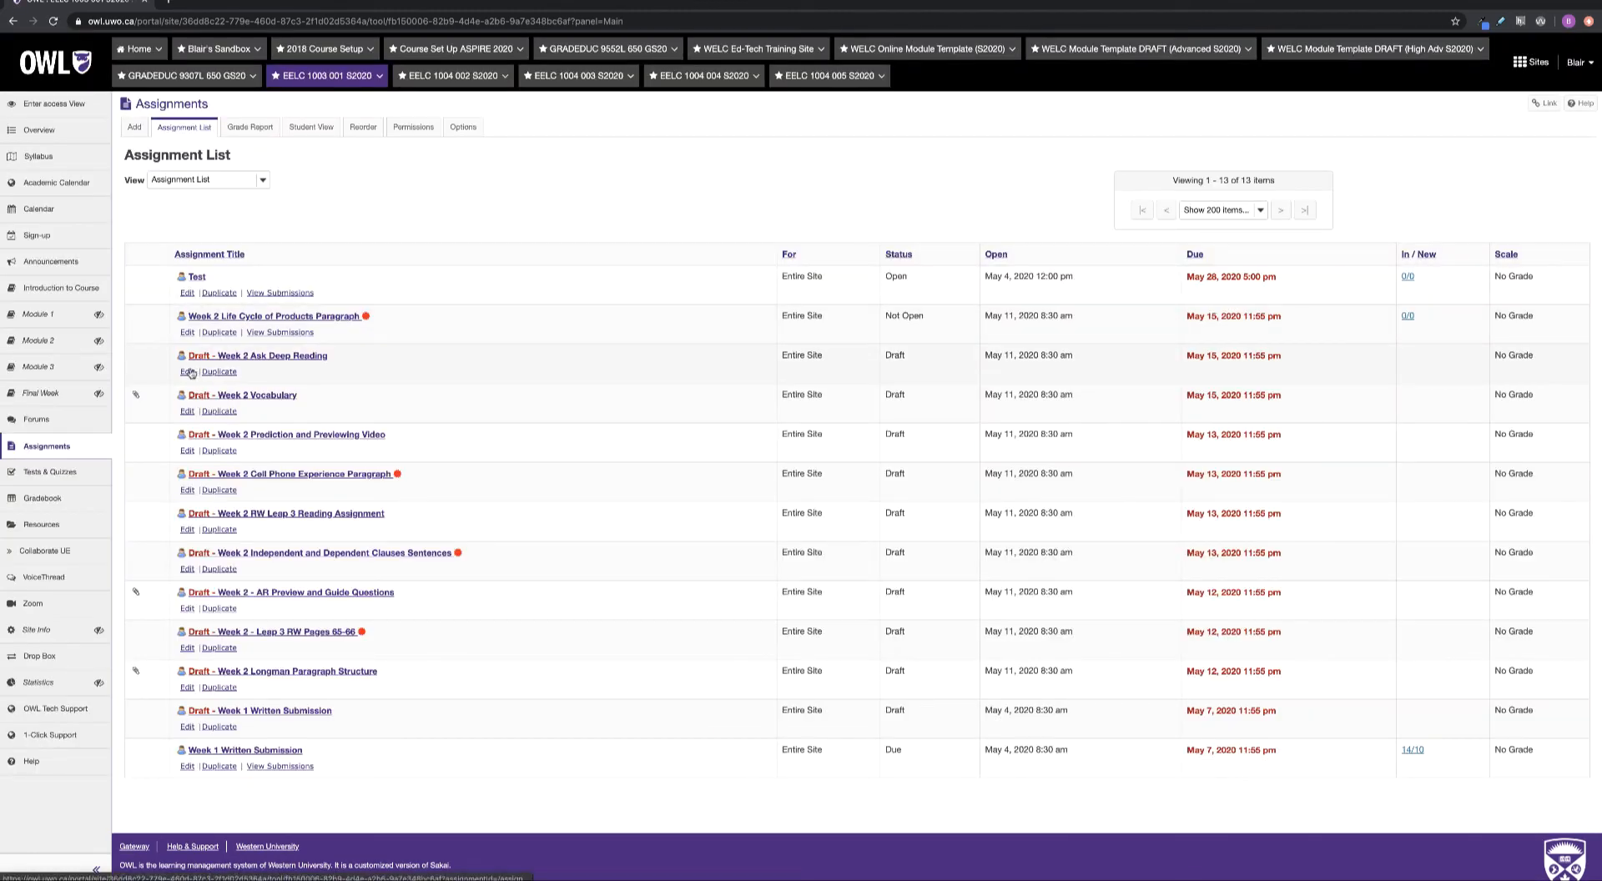
Post the Week 2 Ask Deep Reading and Week 2 Vocabulary assignments
left_click(189, 372)
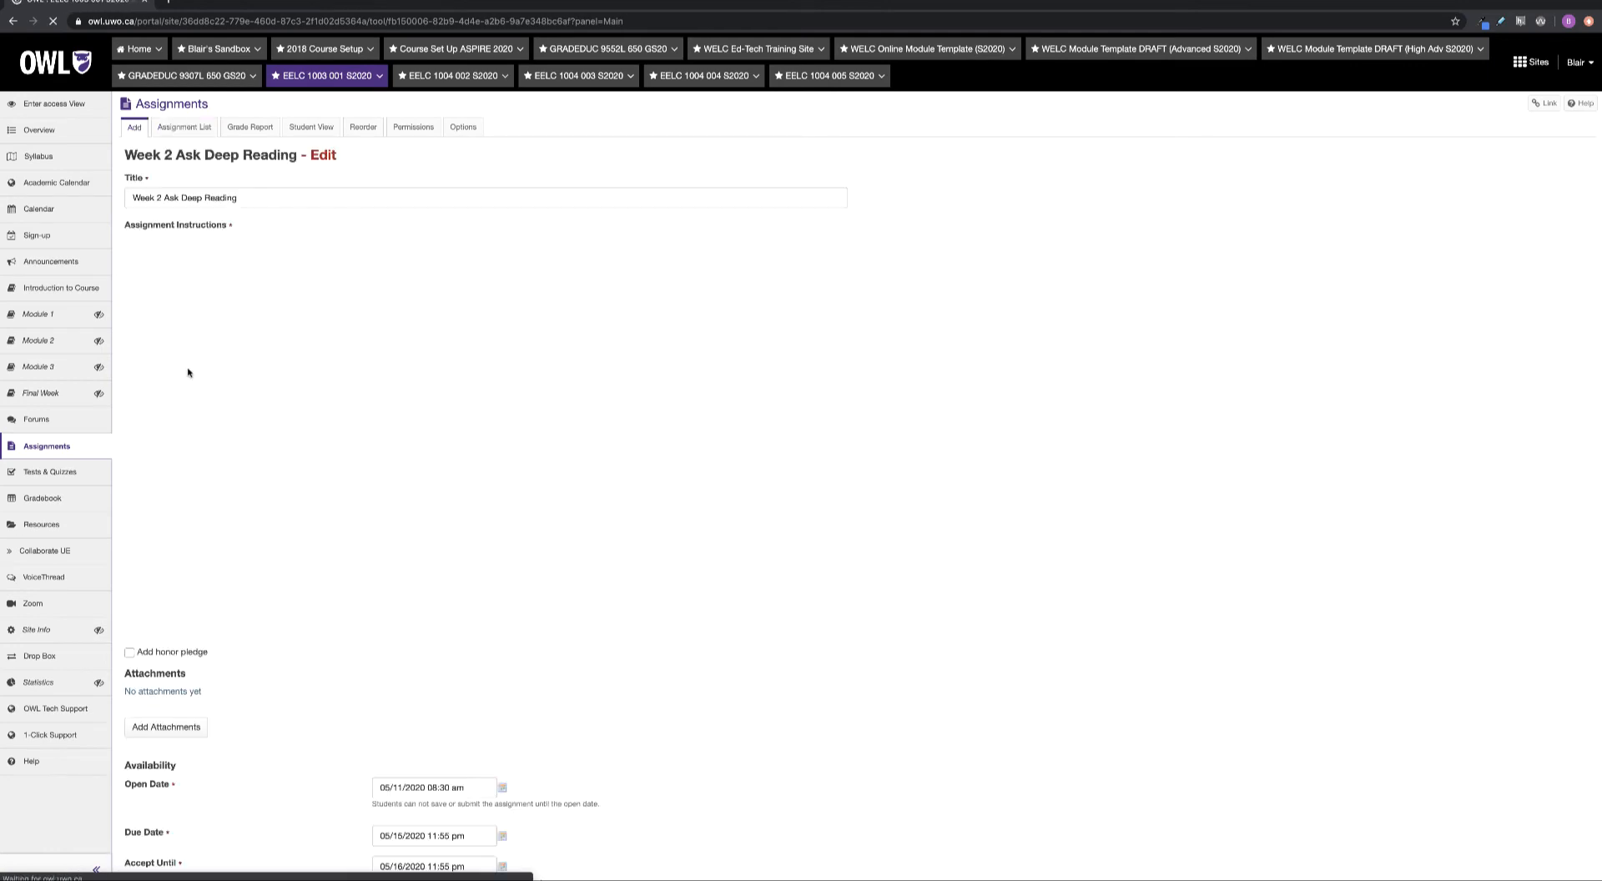
scroll(189, 368, "down", 15)
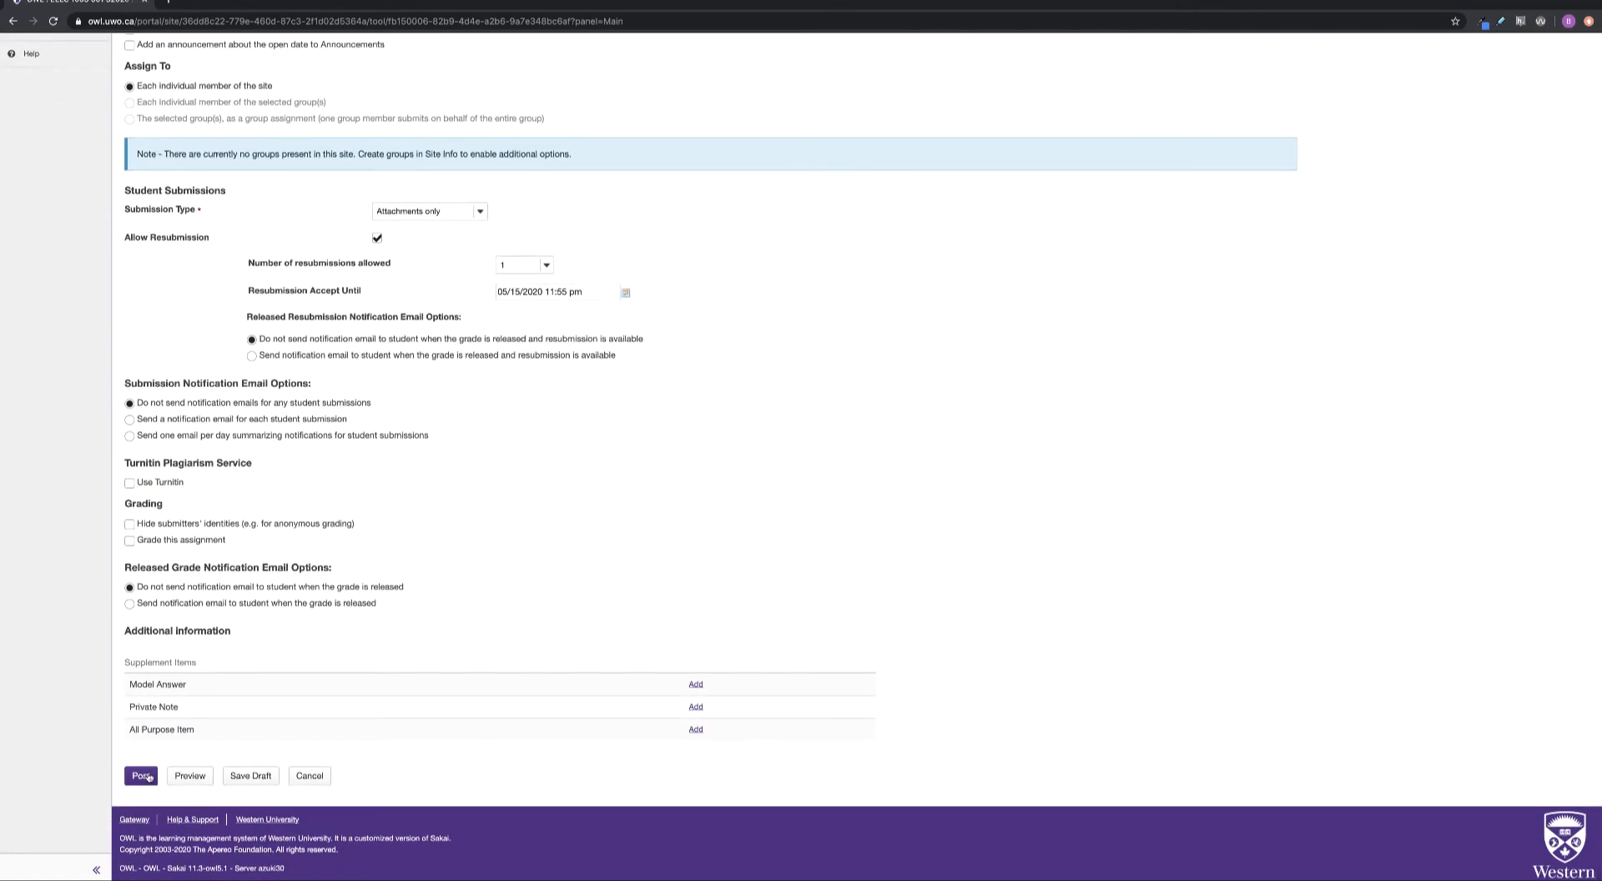
left_click(142, 774)
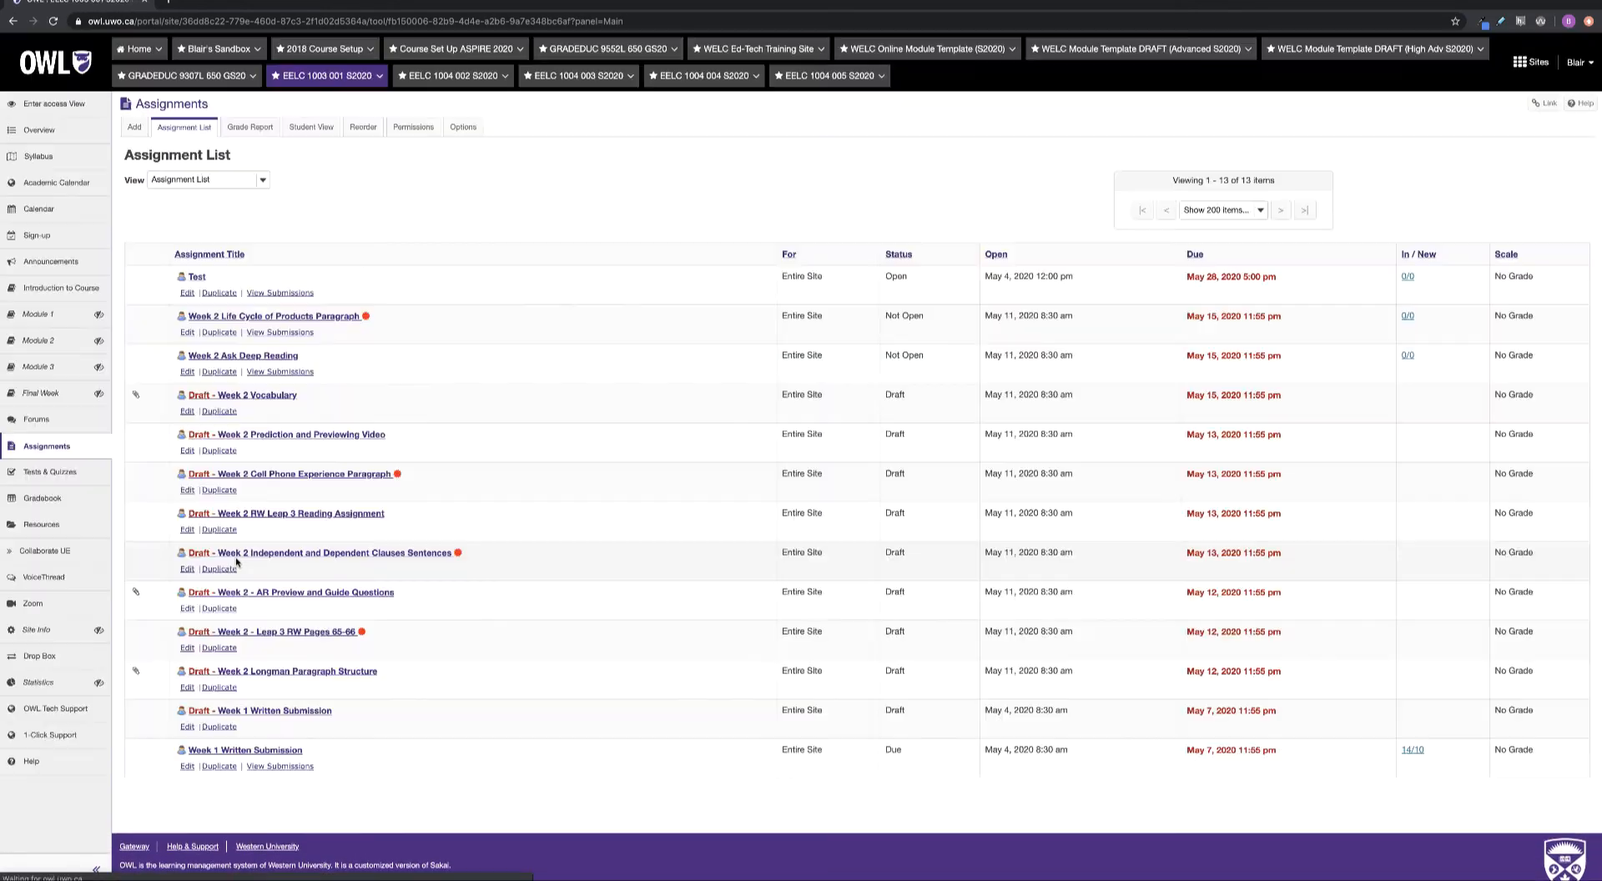
left_click(186, 412)
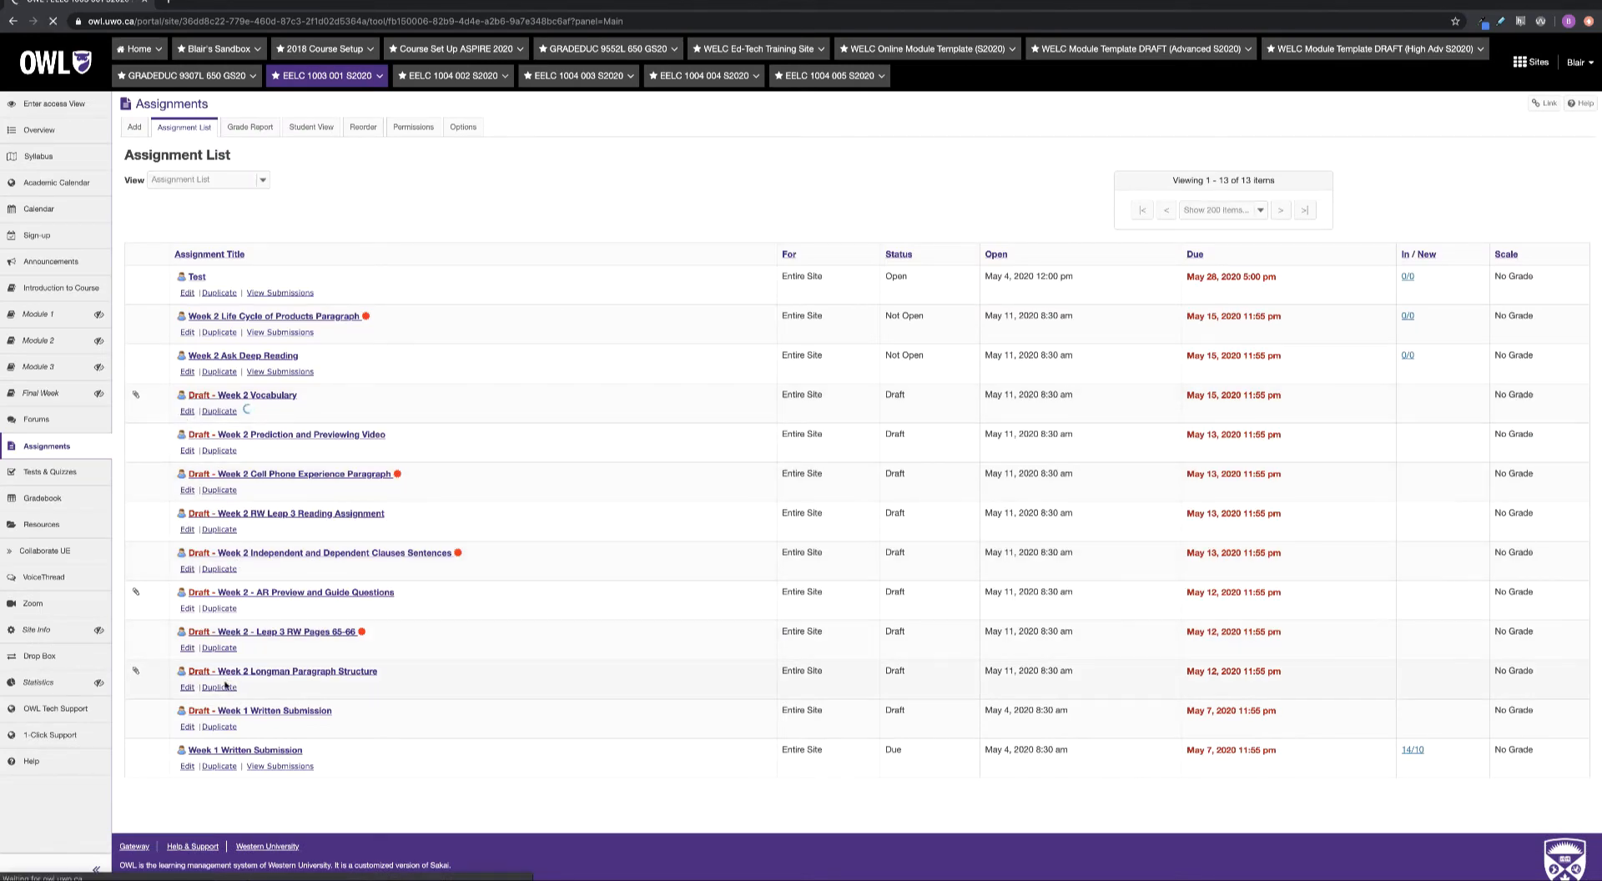
scroll(216, 688, "down", 15)
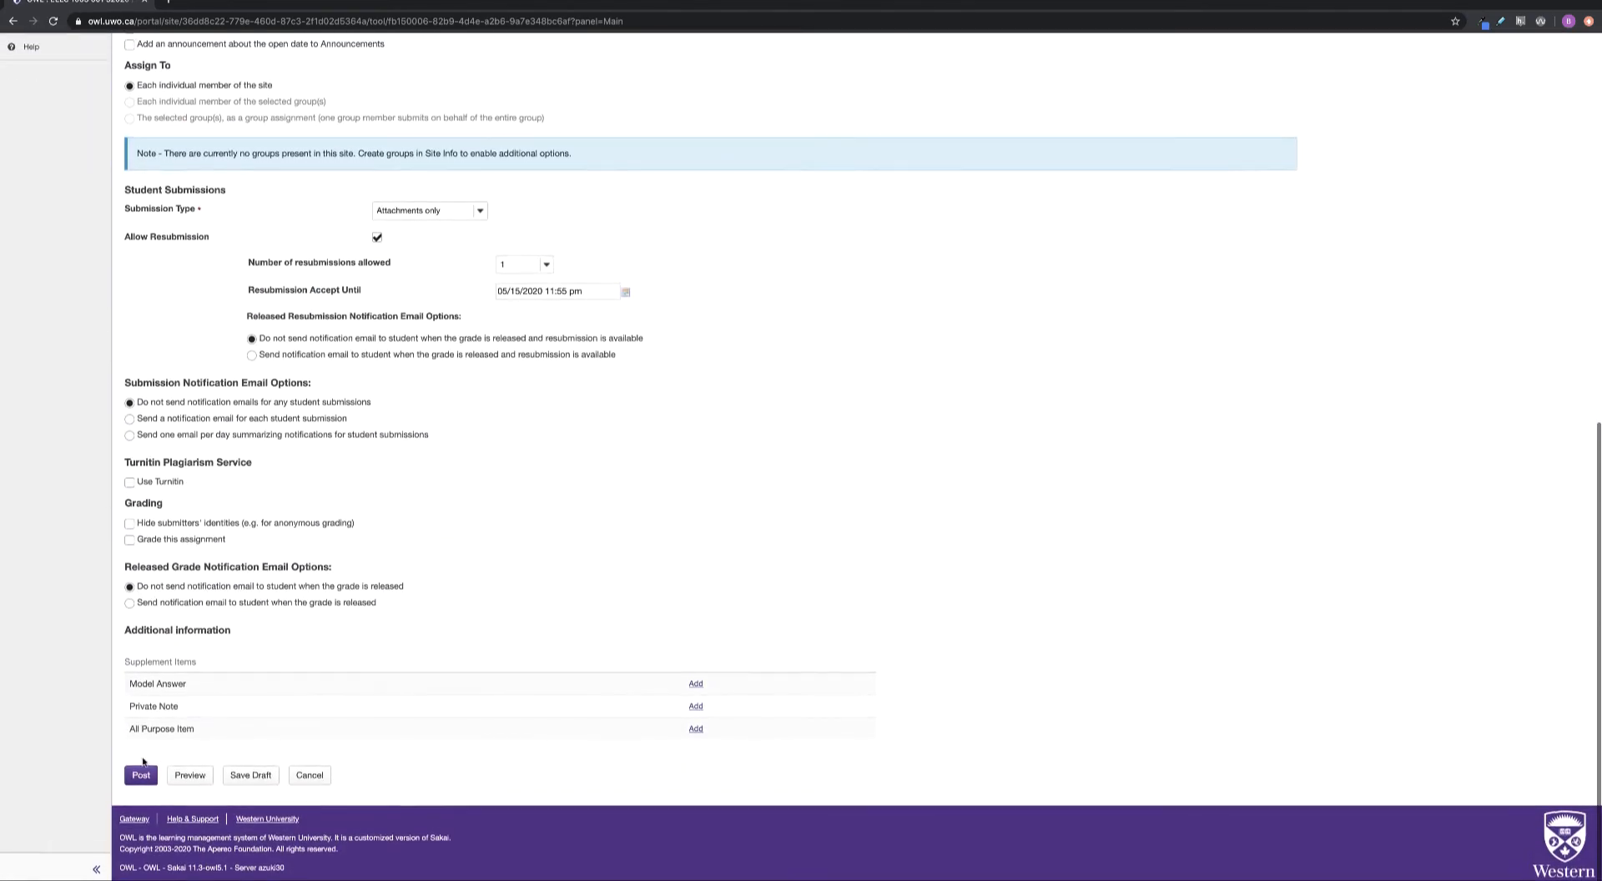
left_click(141, 776)
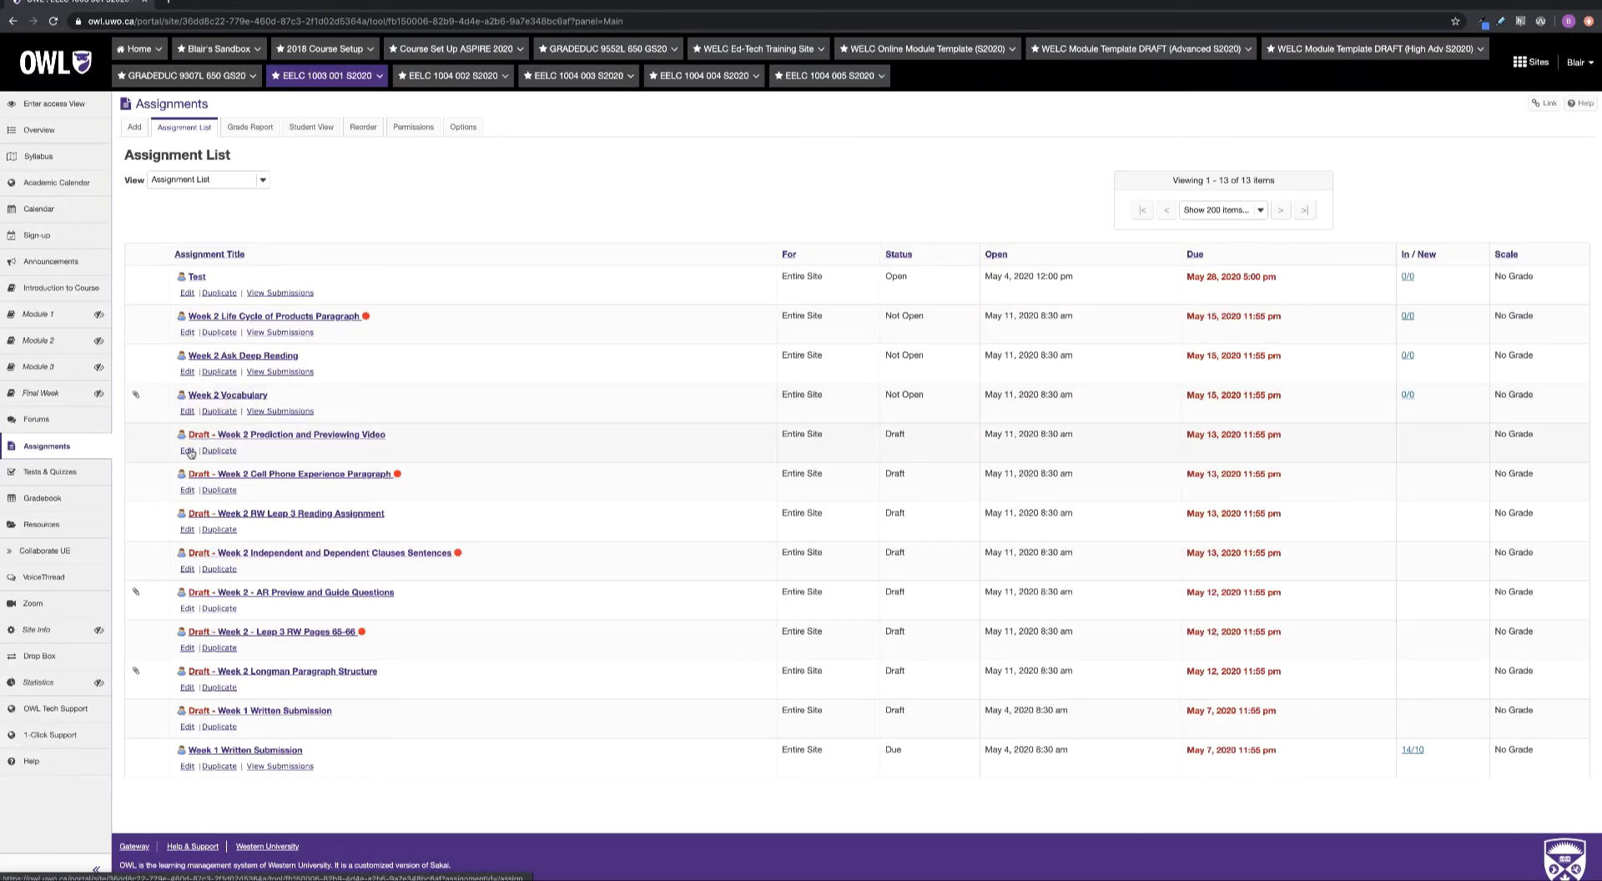
left_click(188, 452)
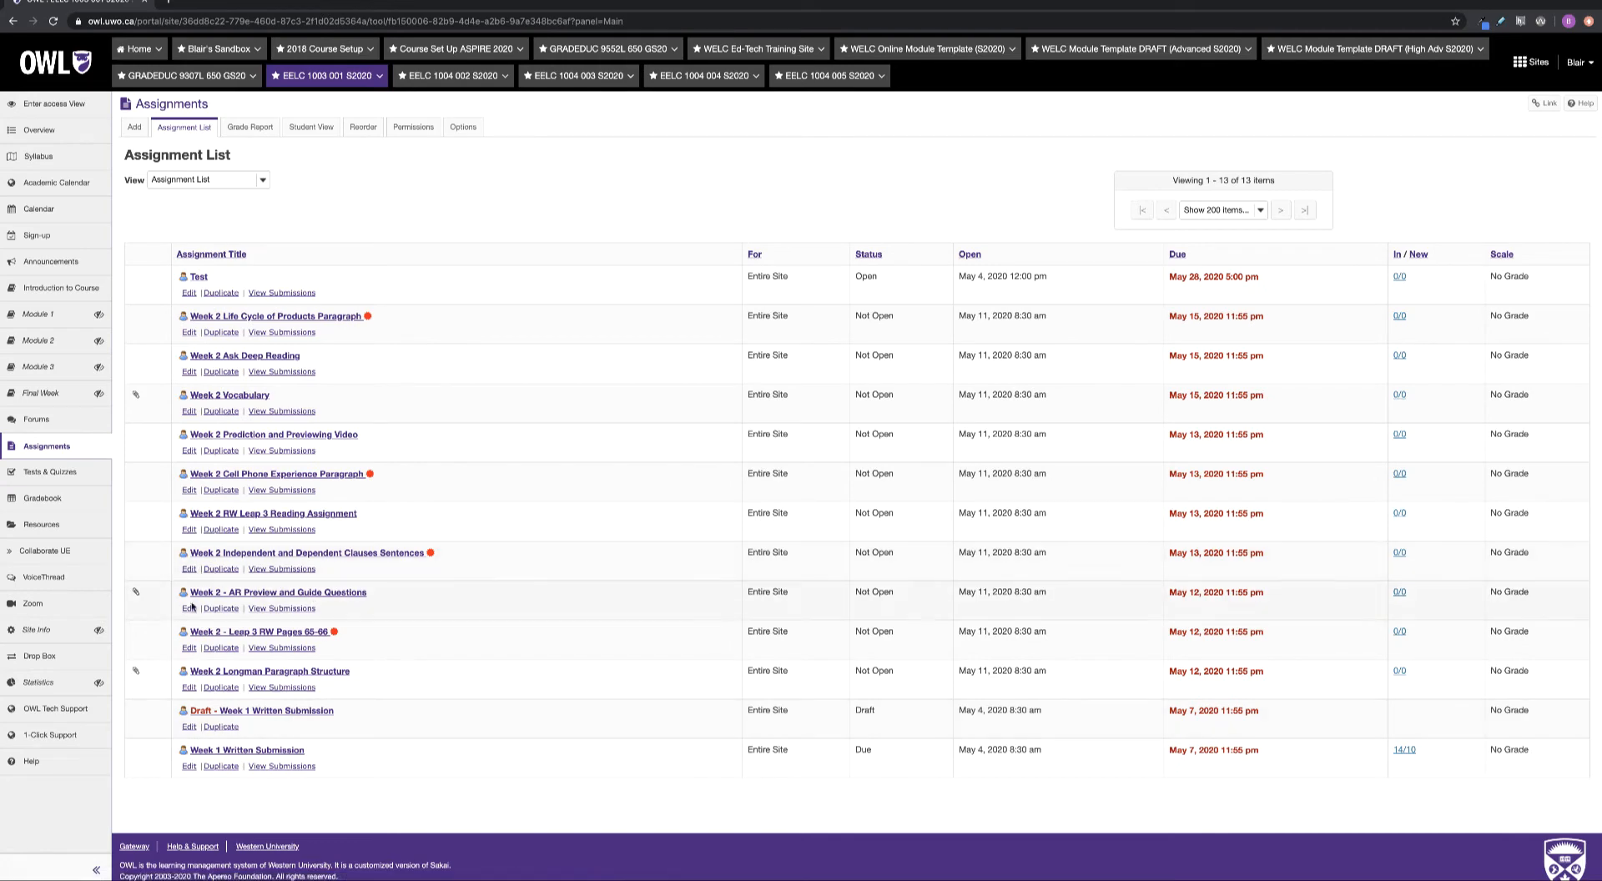
Post Week 2 Longman Paragraph Structure with grading and Gradebook sending both left off
left_click(189, 688)
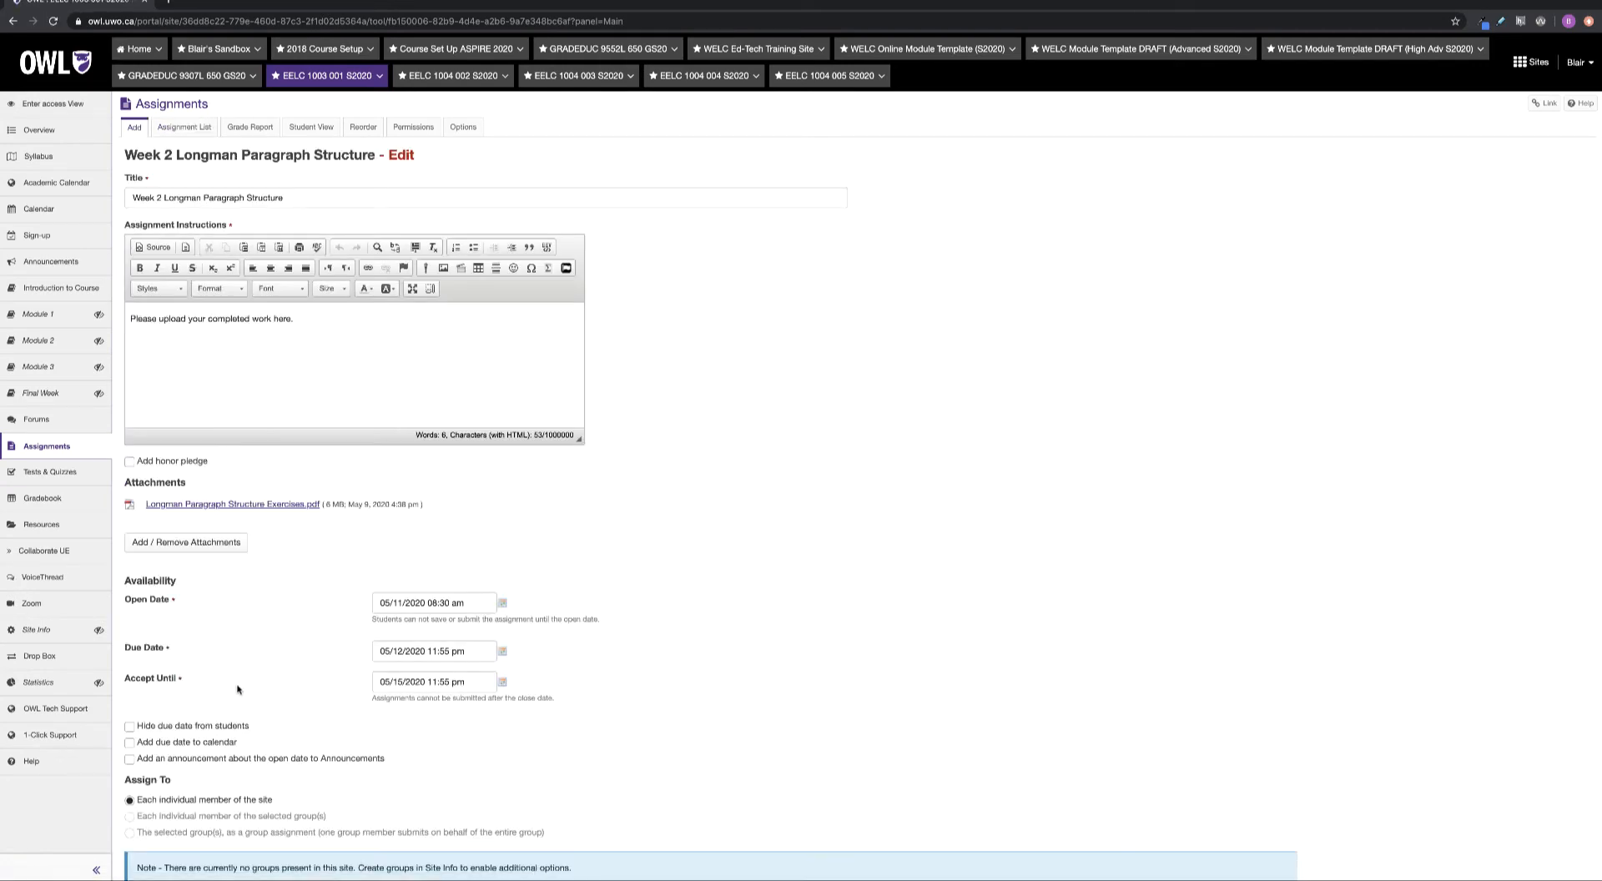
scroll(233, 685, "down", 7)
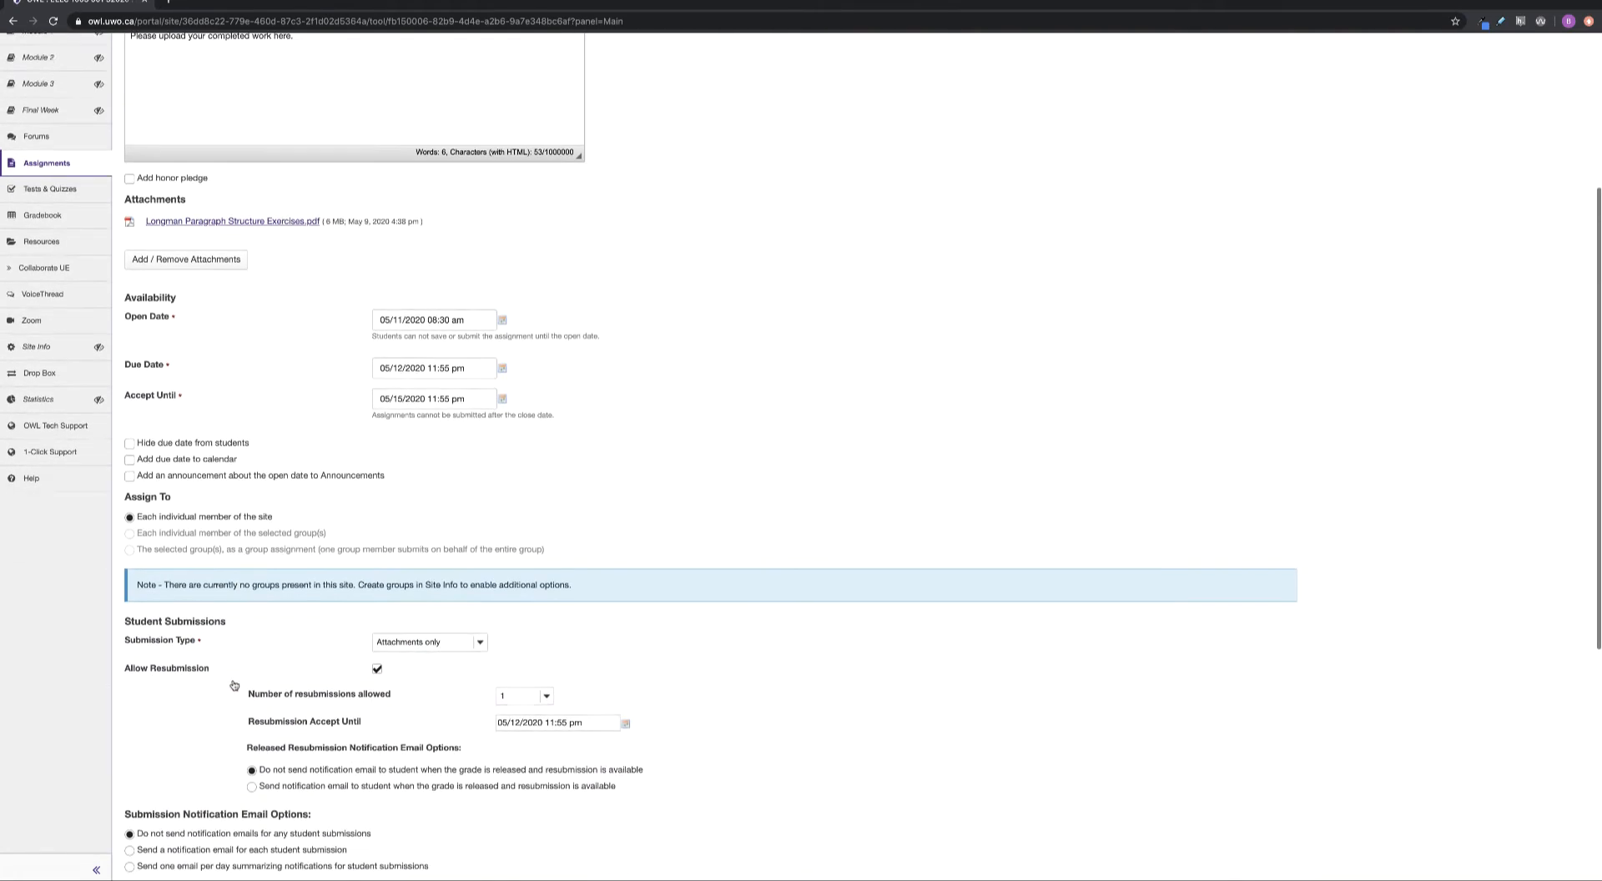
scroll(234, 685, "down", 1)
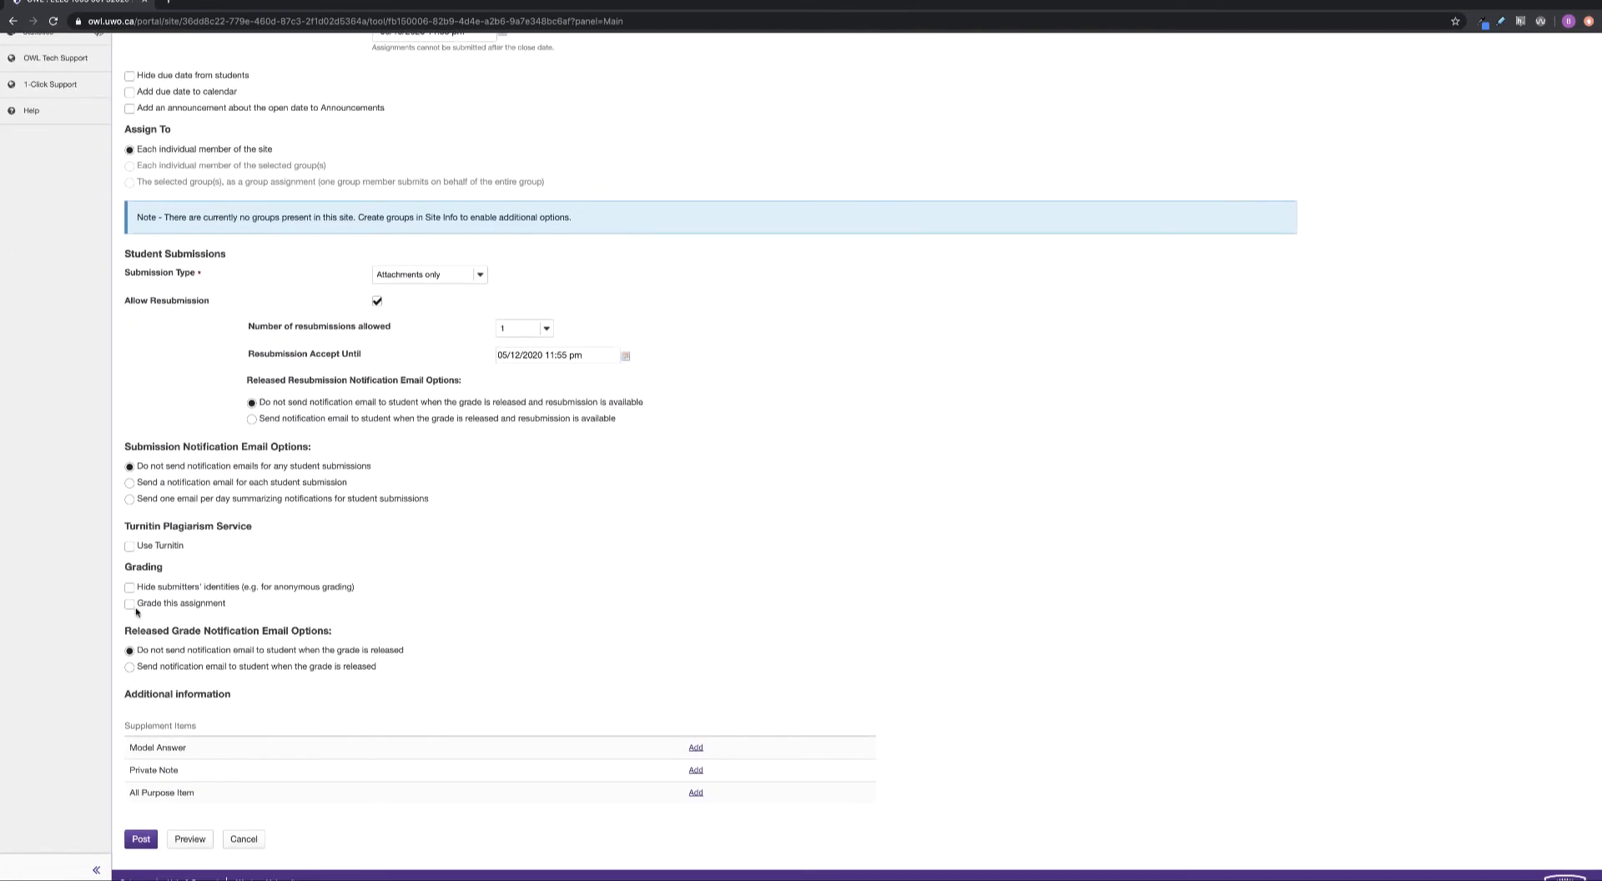
left_click(130, 603)
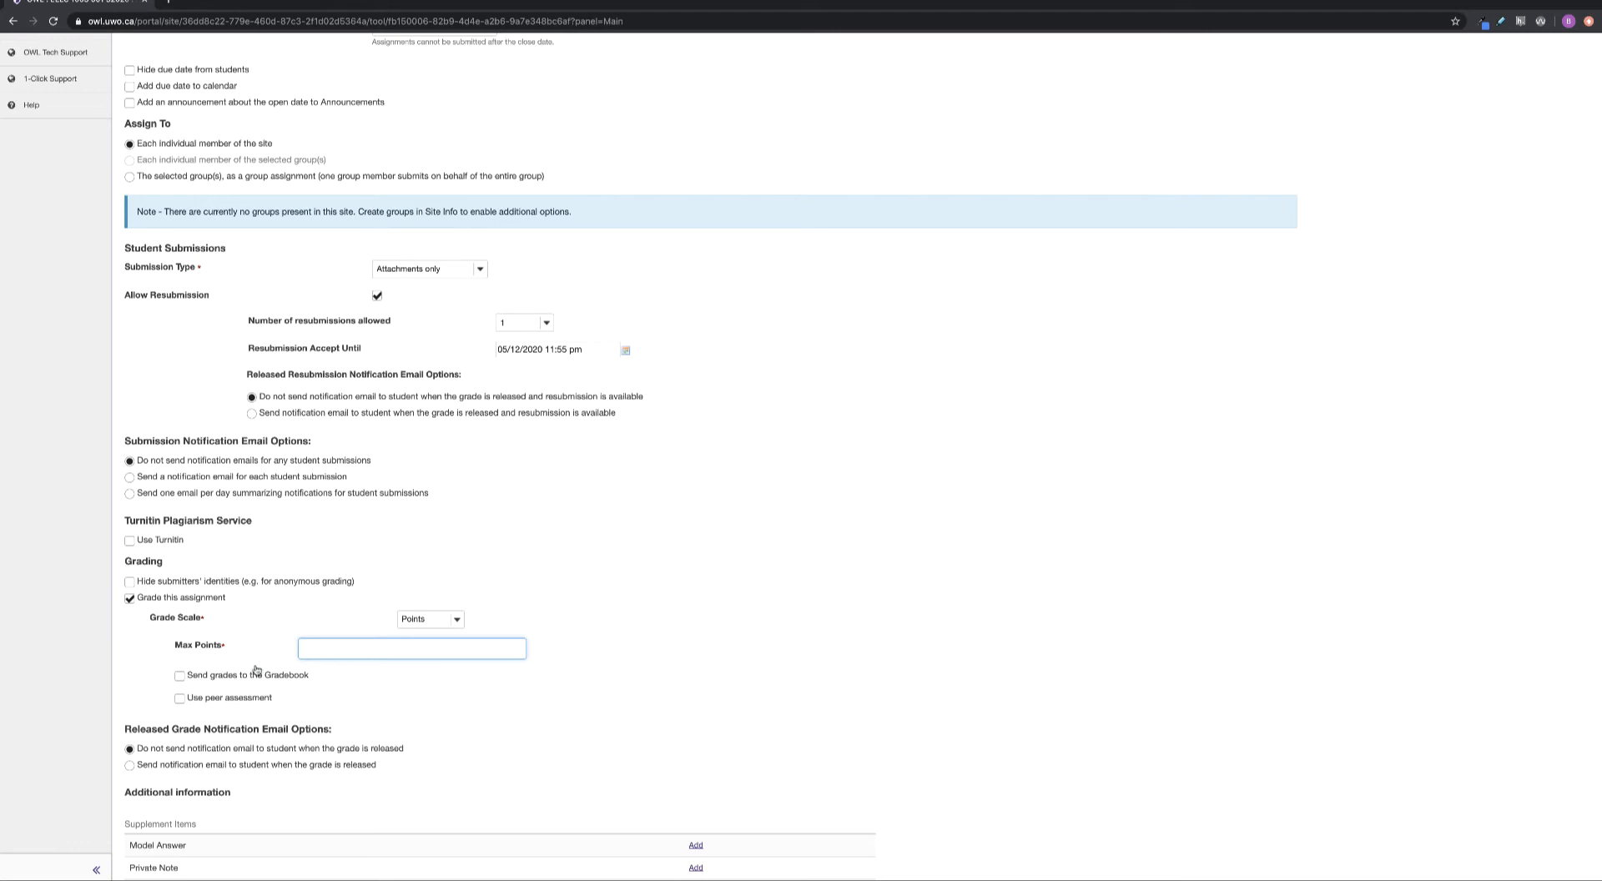
left_click(180, 675)
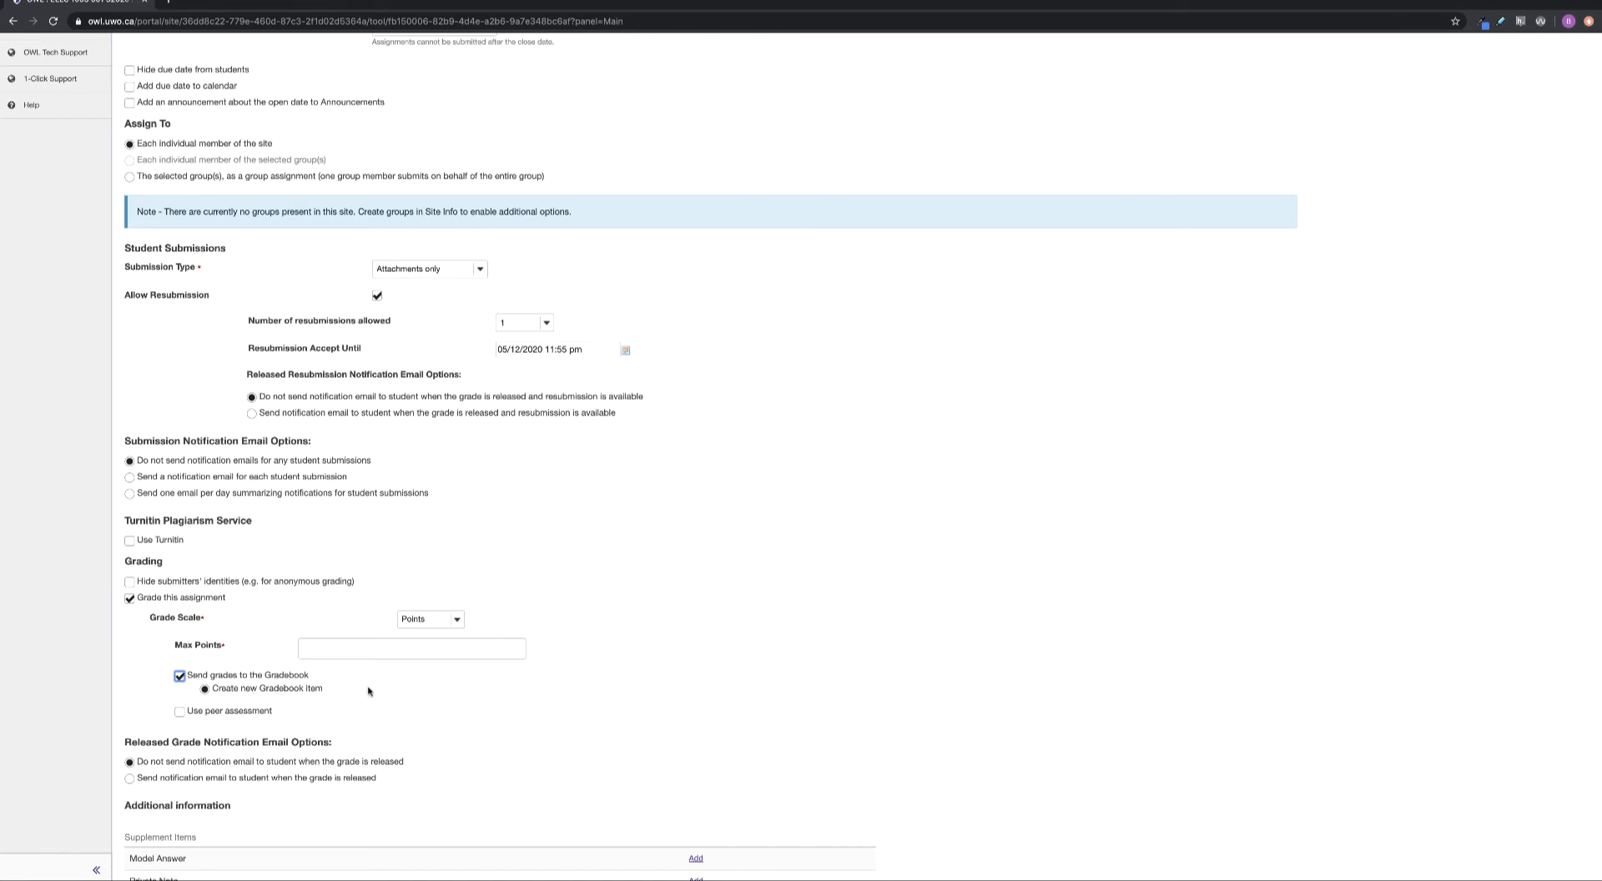
scroll(169, 764, "down", 2)
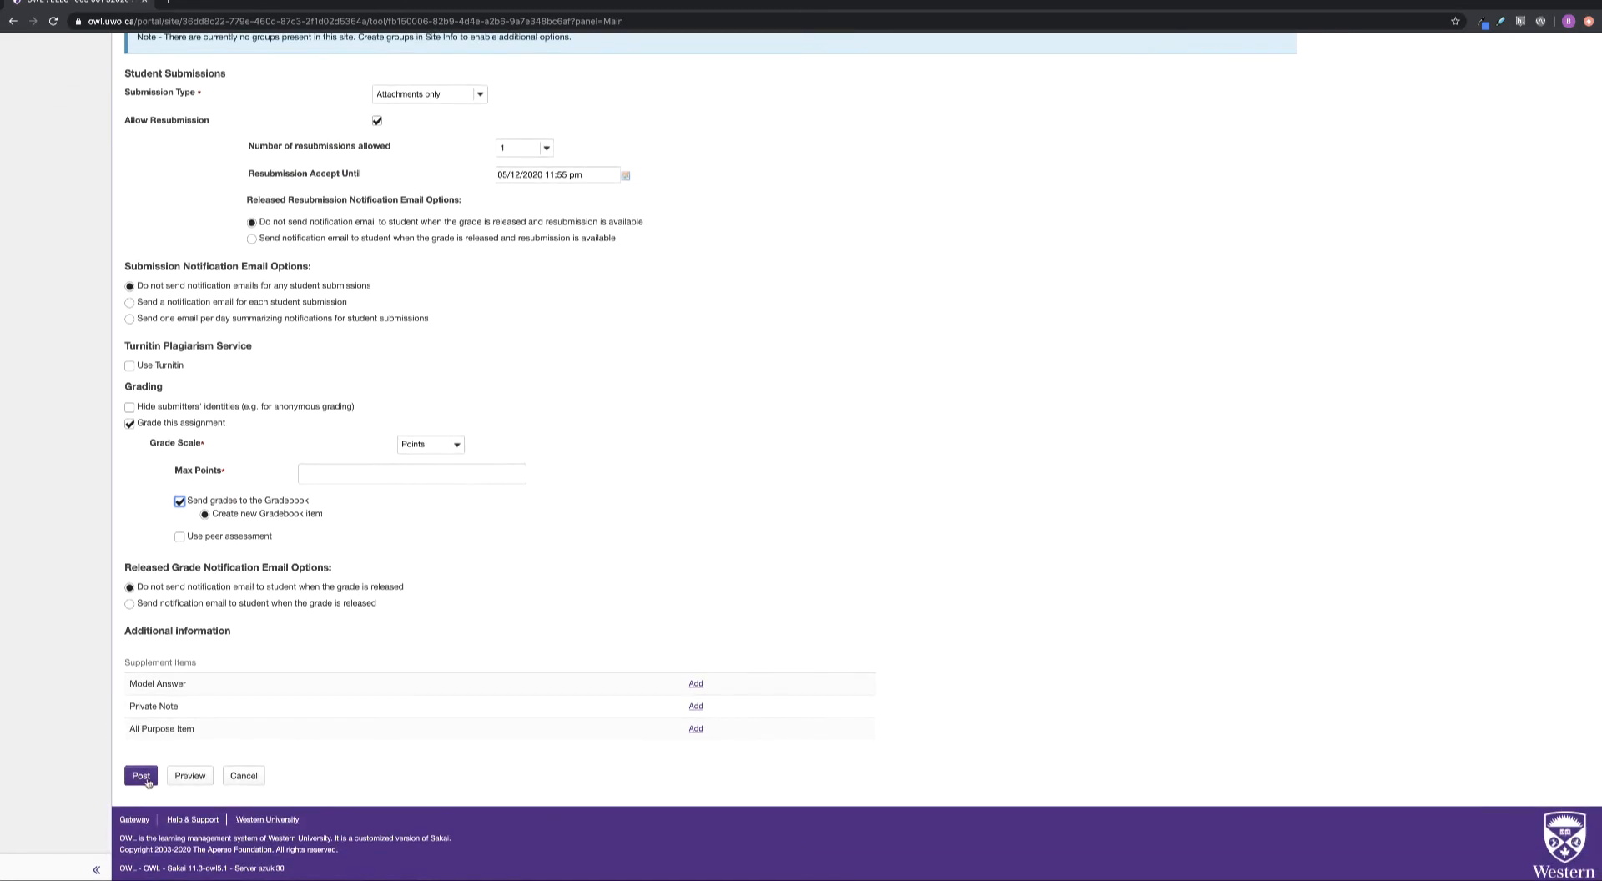
left_click(181, 501)
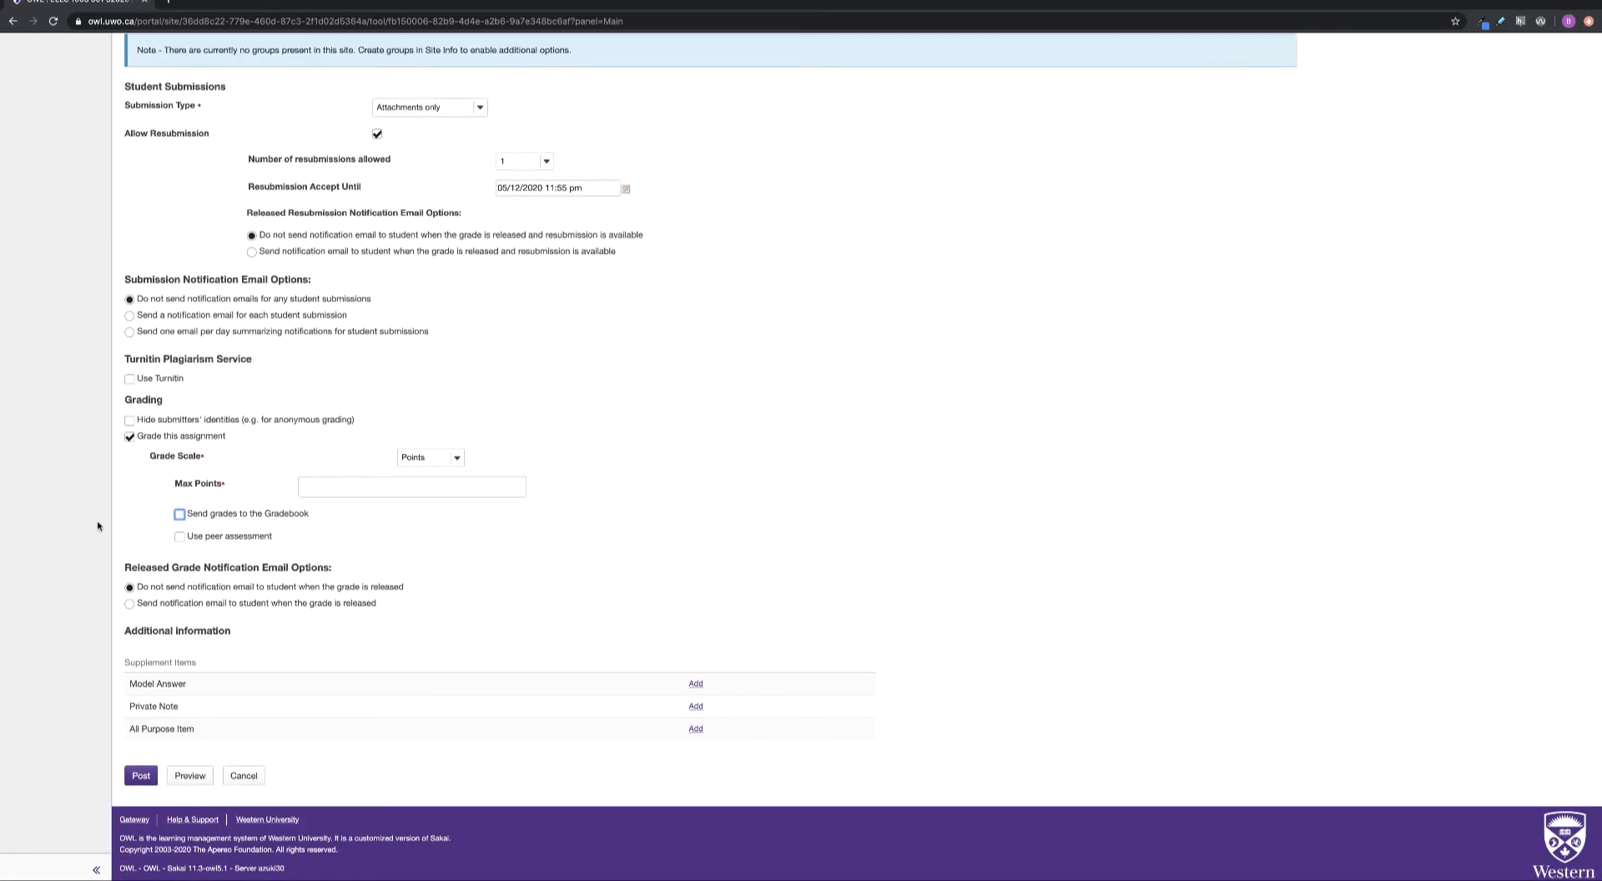
left_click(130, 437)
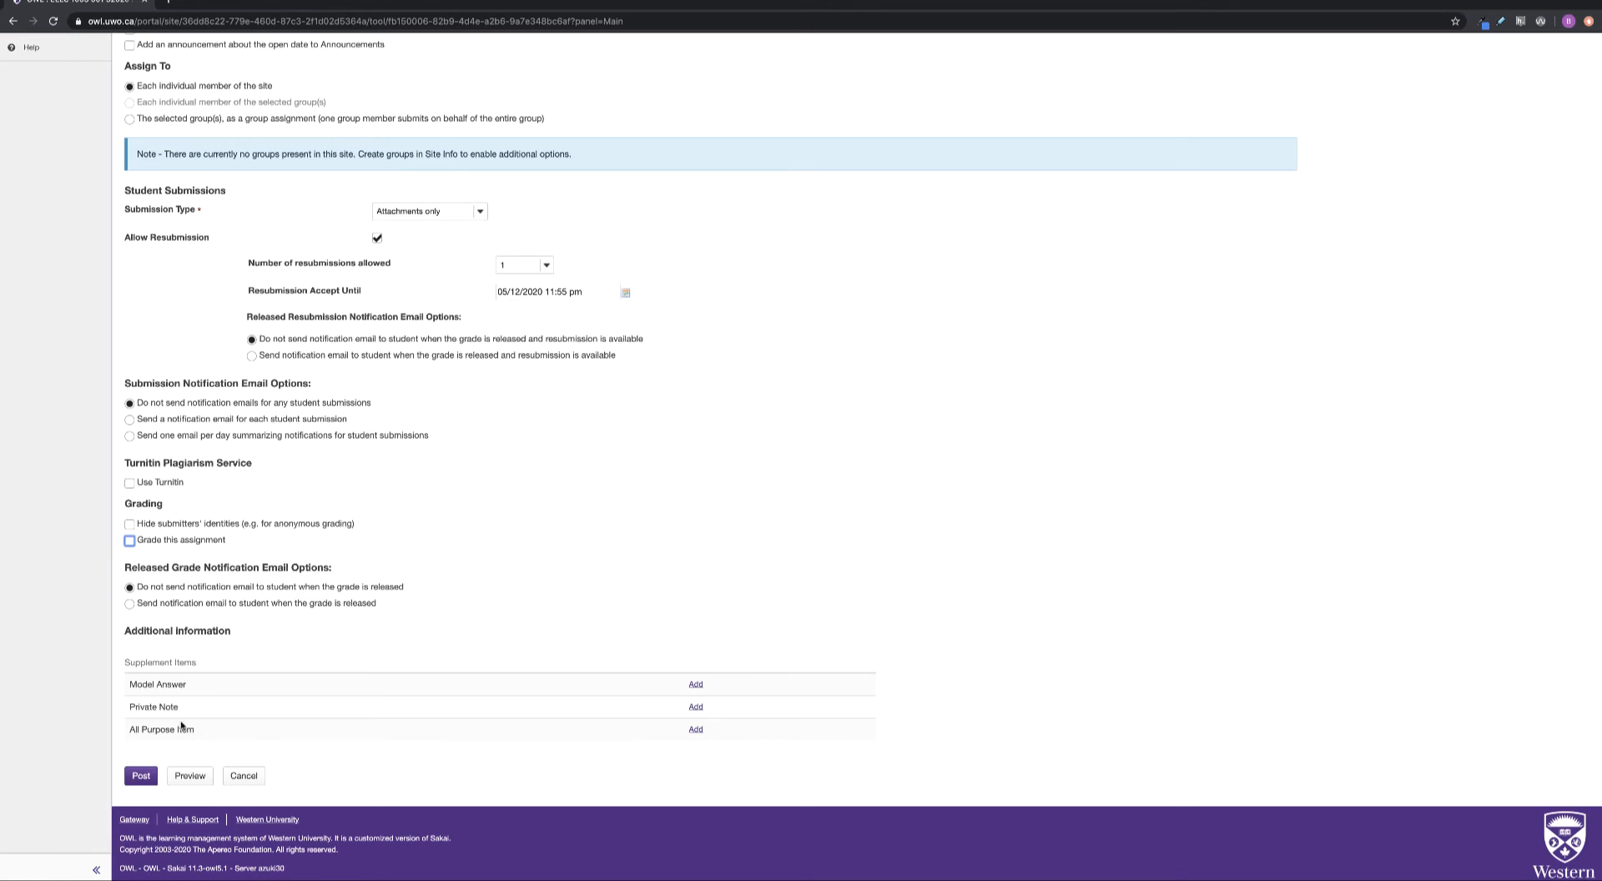
left_click(141, 776)
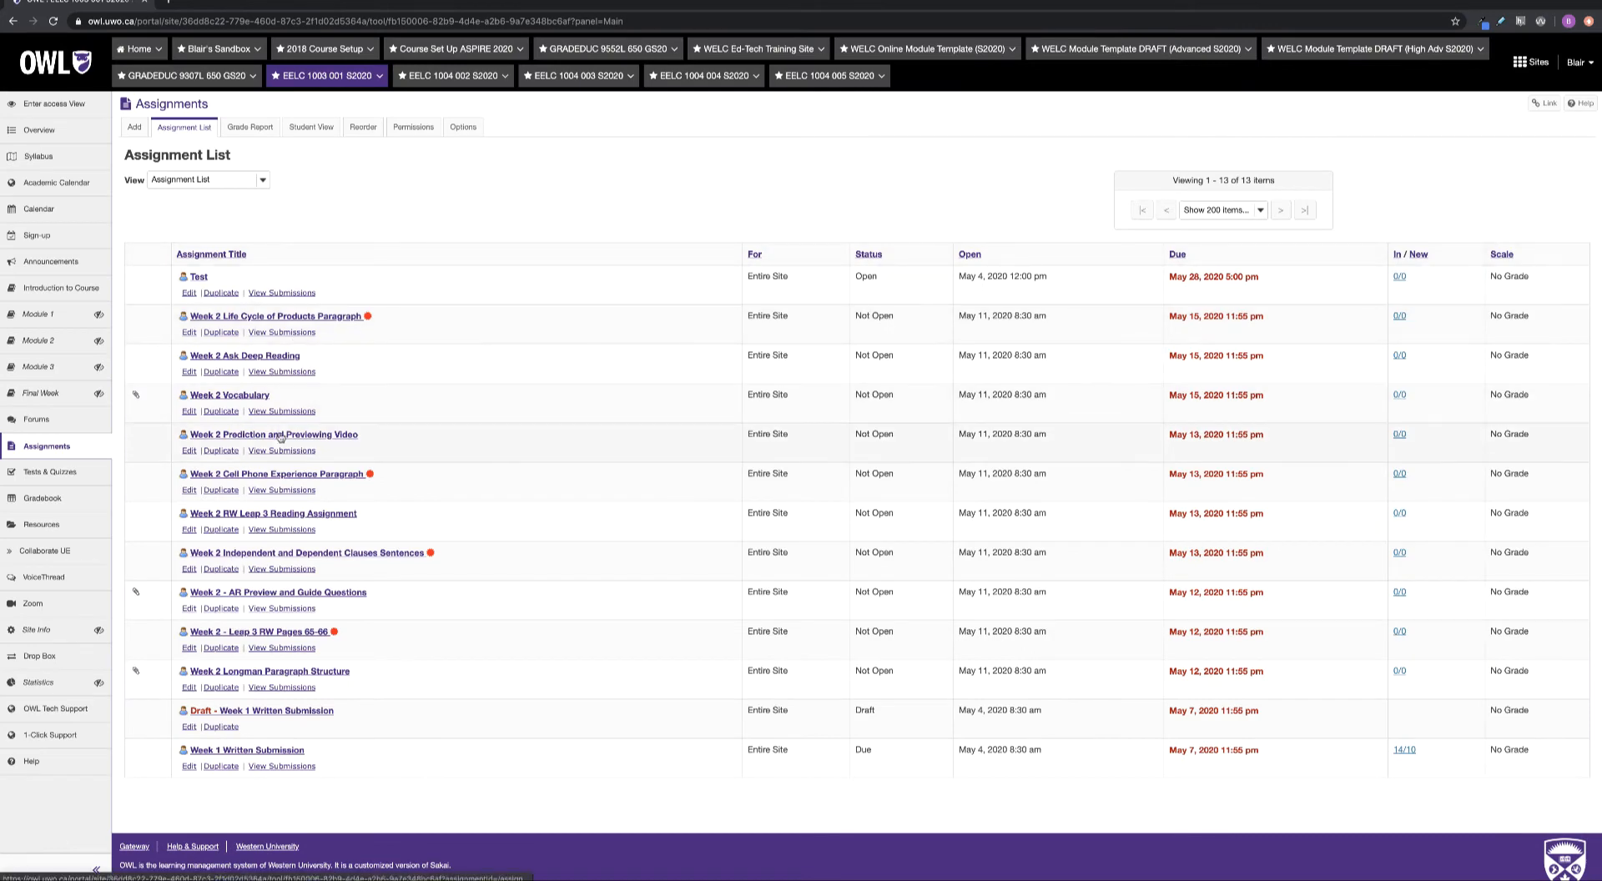
Compare the Published and Working Copies quiz lists, check the gradebook, then go to Module 1
left_click(45, 473)
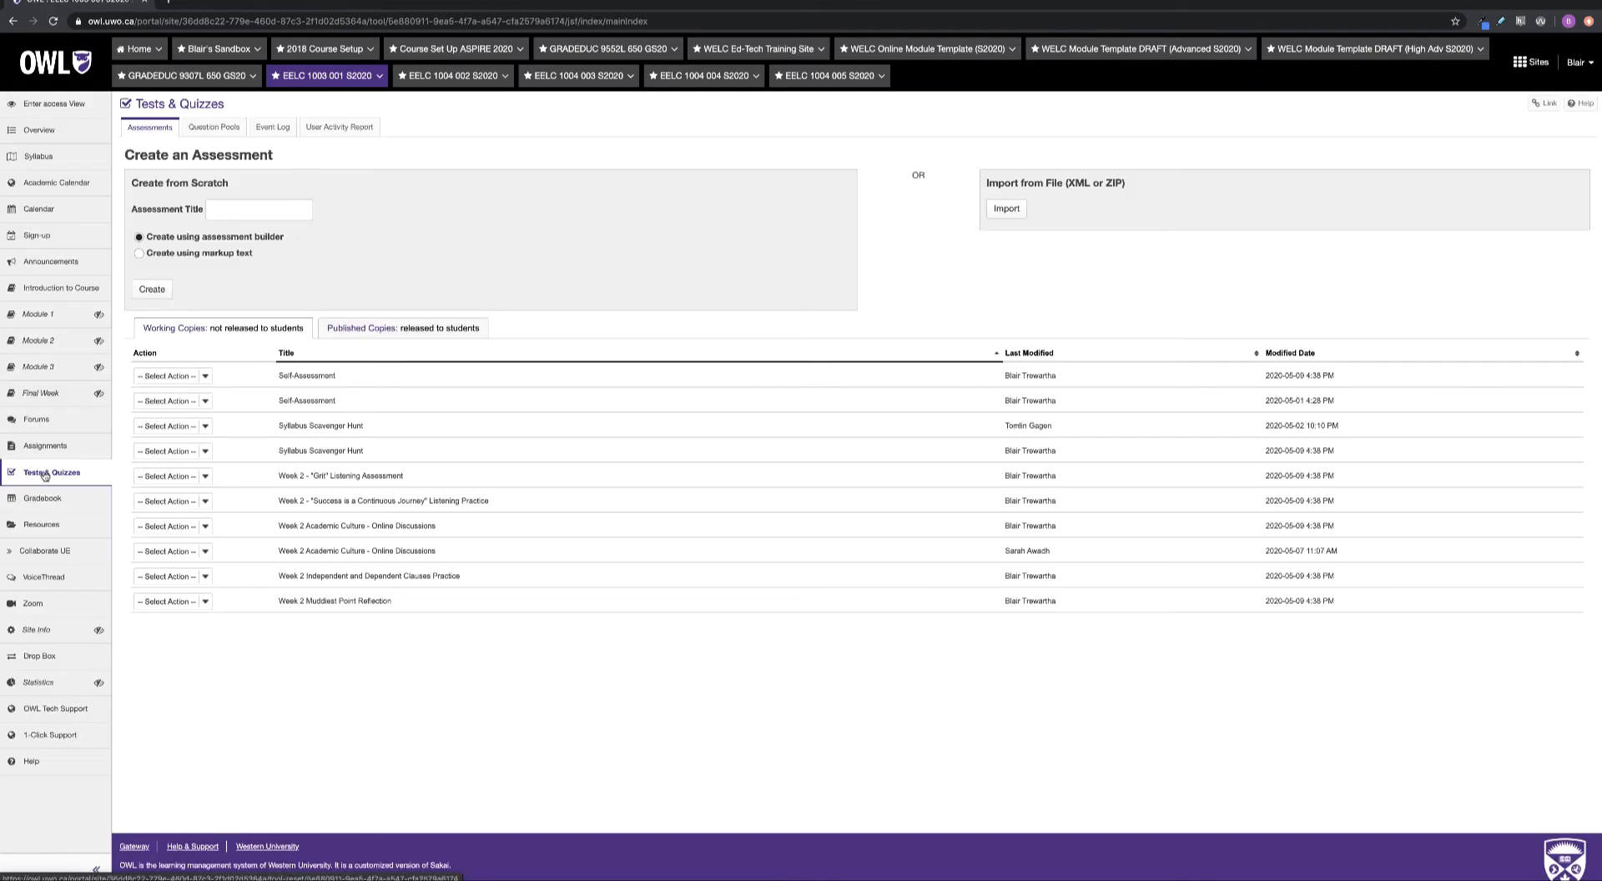
left_click(419, 328)
left_click(270, 332)
left_click(443, 329)
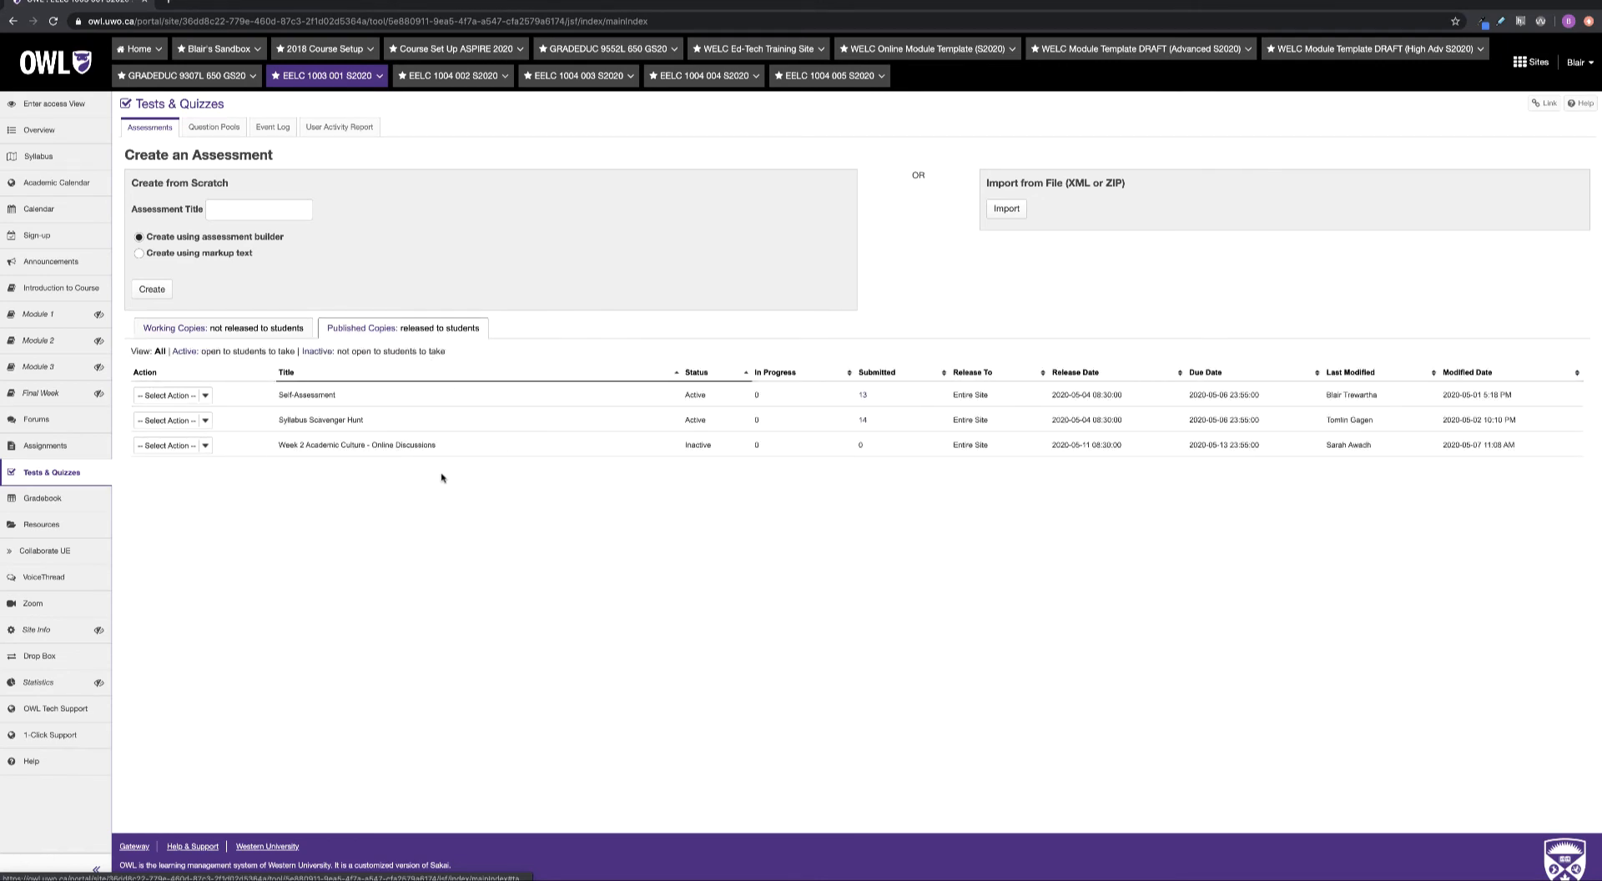
left_click(224, 328)
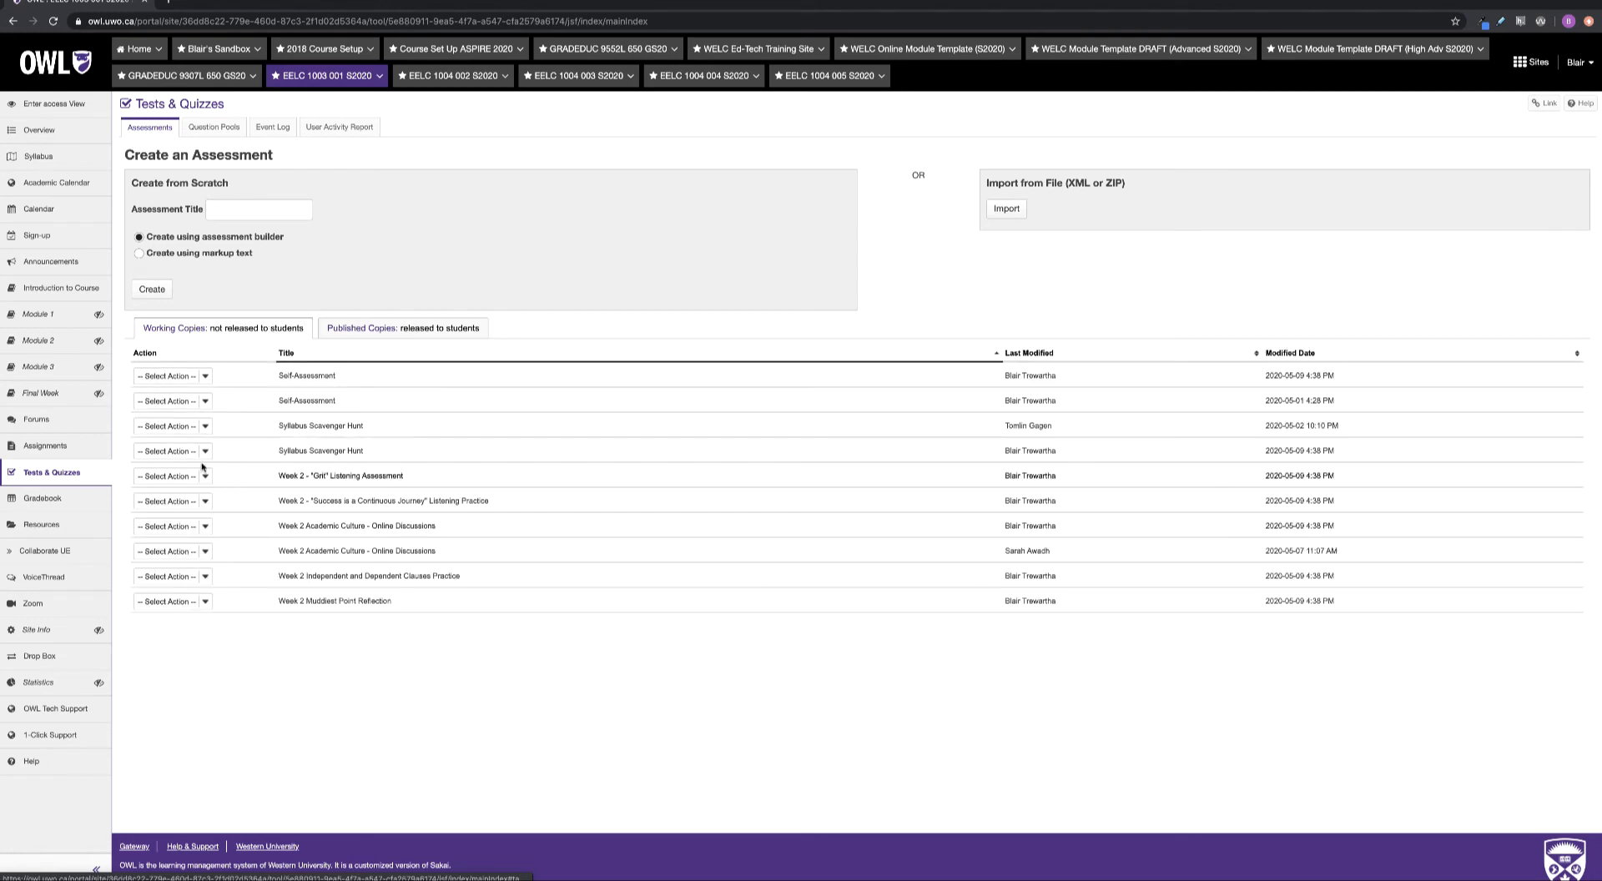
left_click(42, 498)
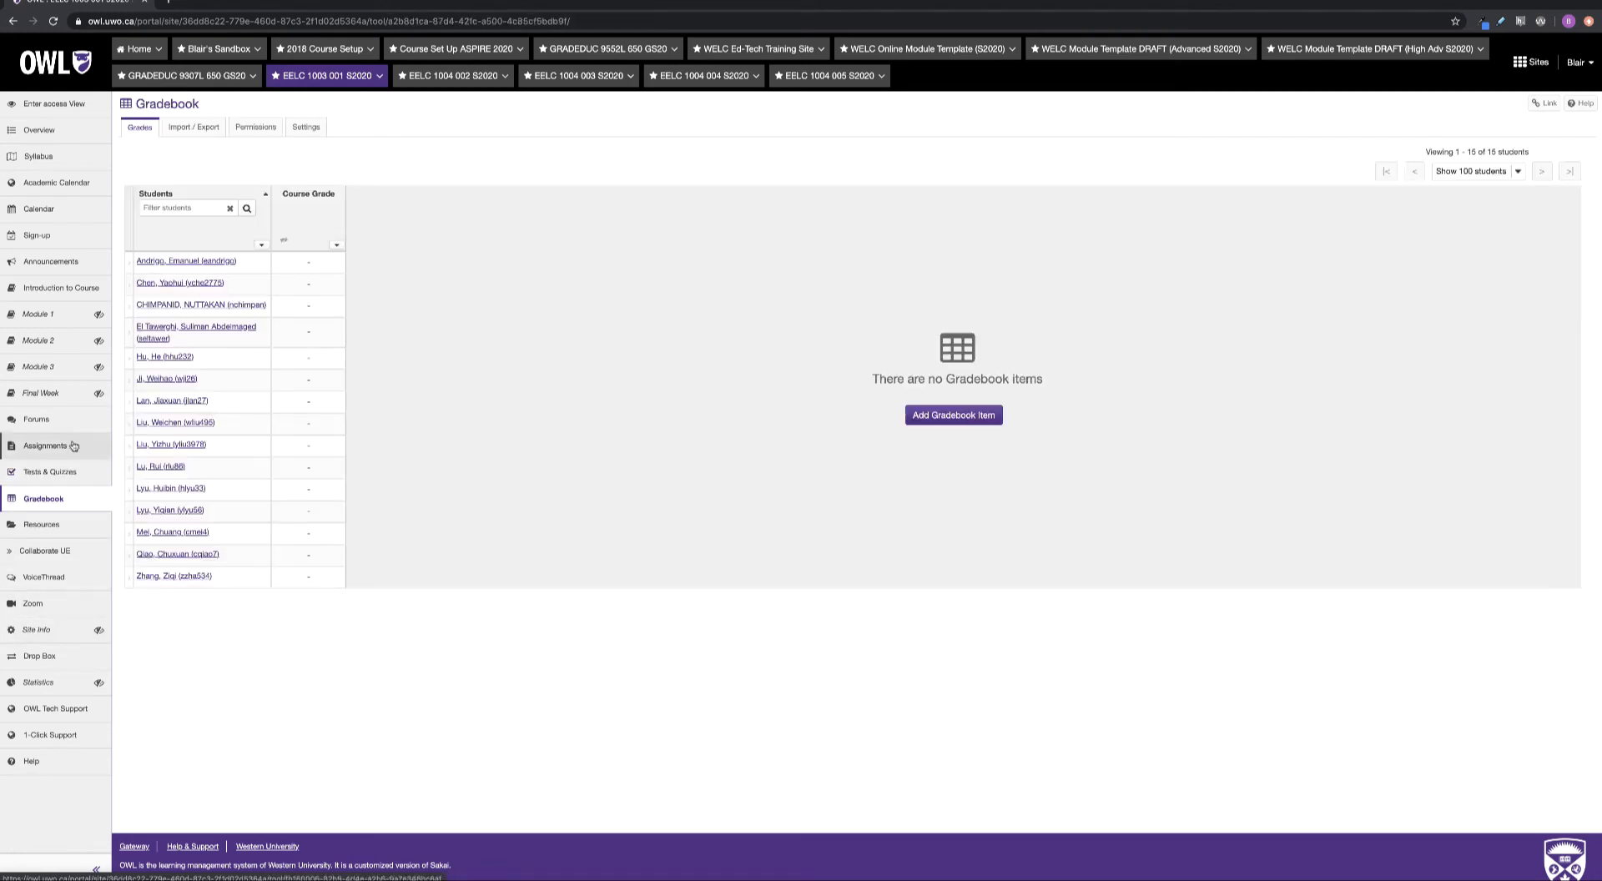
left_click(66, 314)
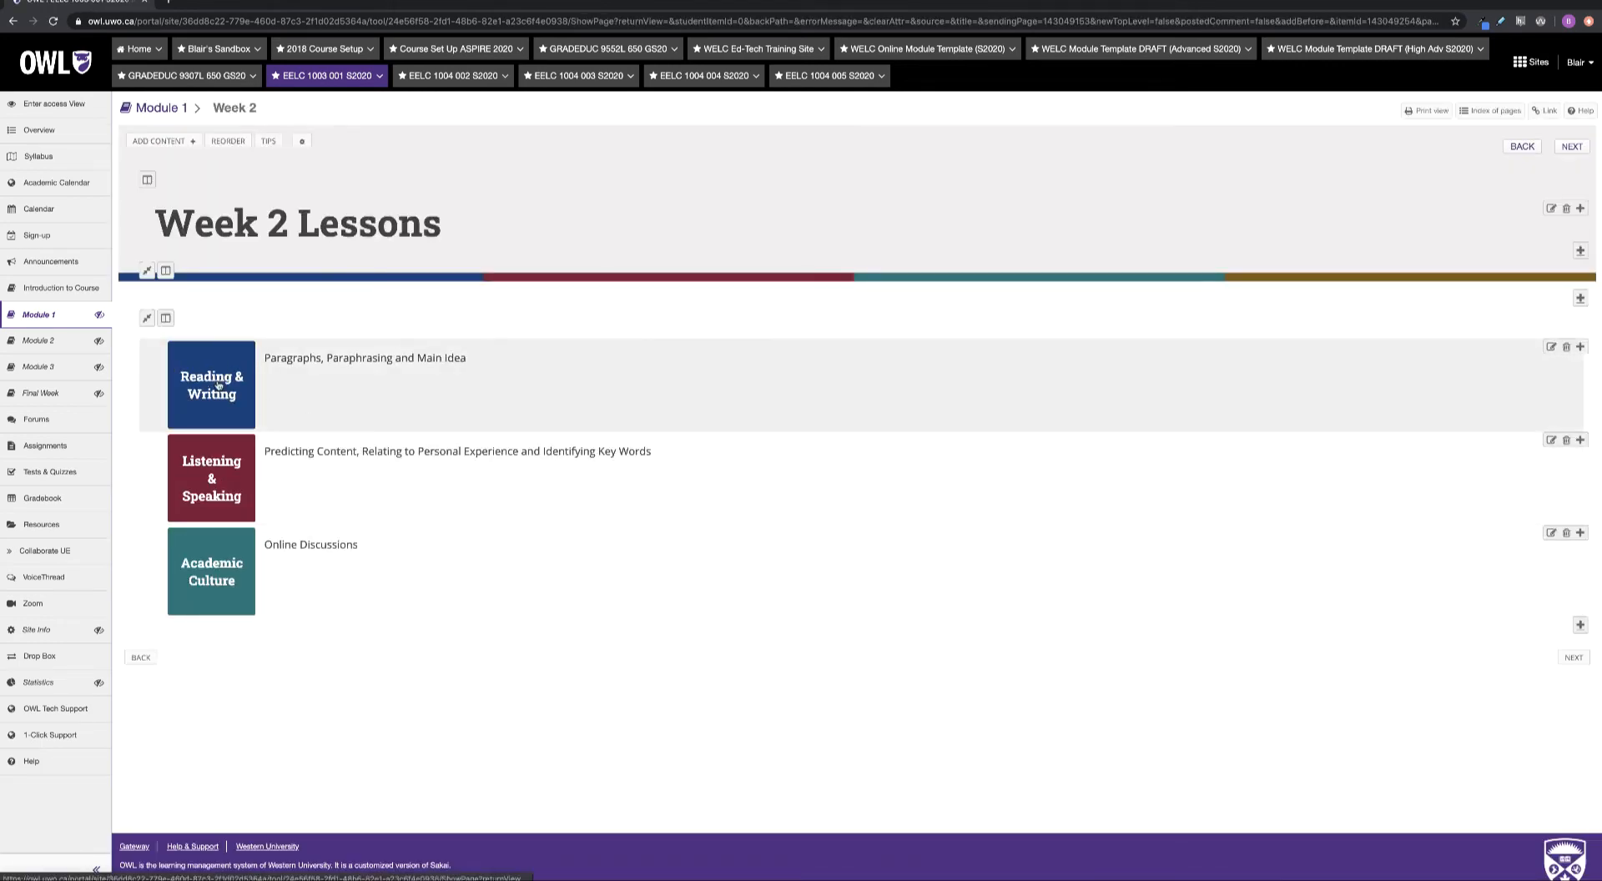
Open the Week 2 Reading & Writing lesson and look through its content
left_click_drag(462, 359, 255, 367)
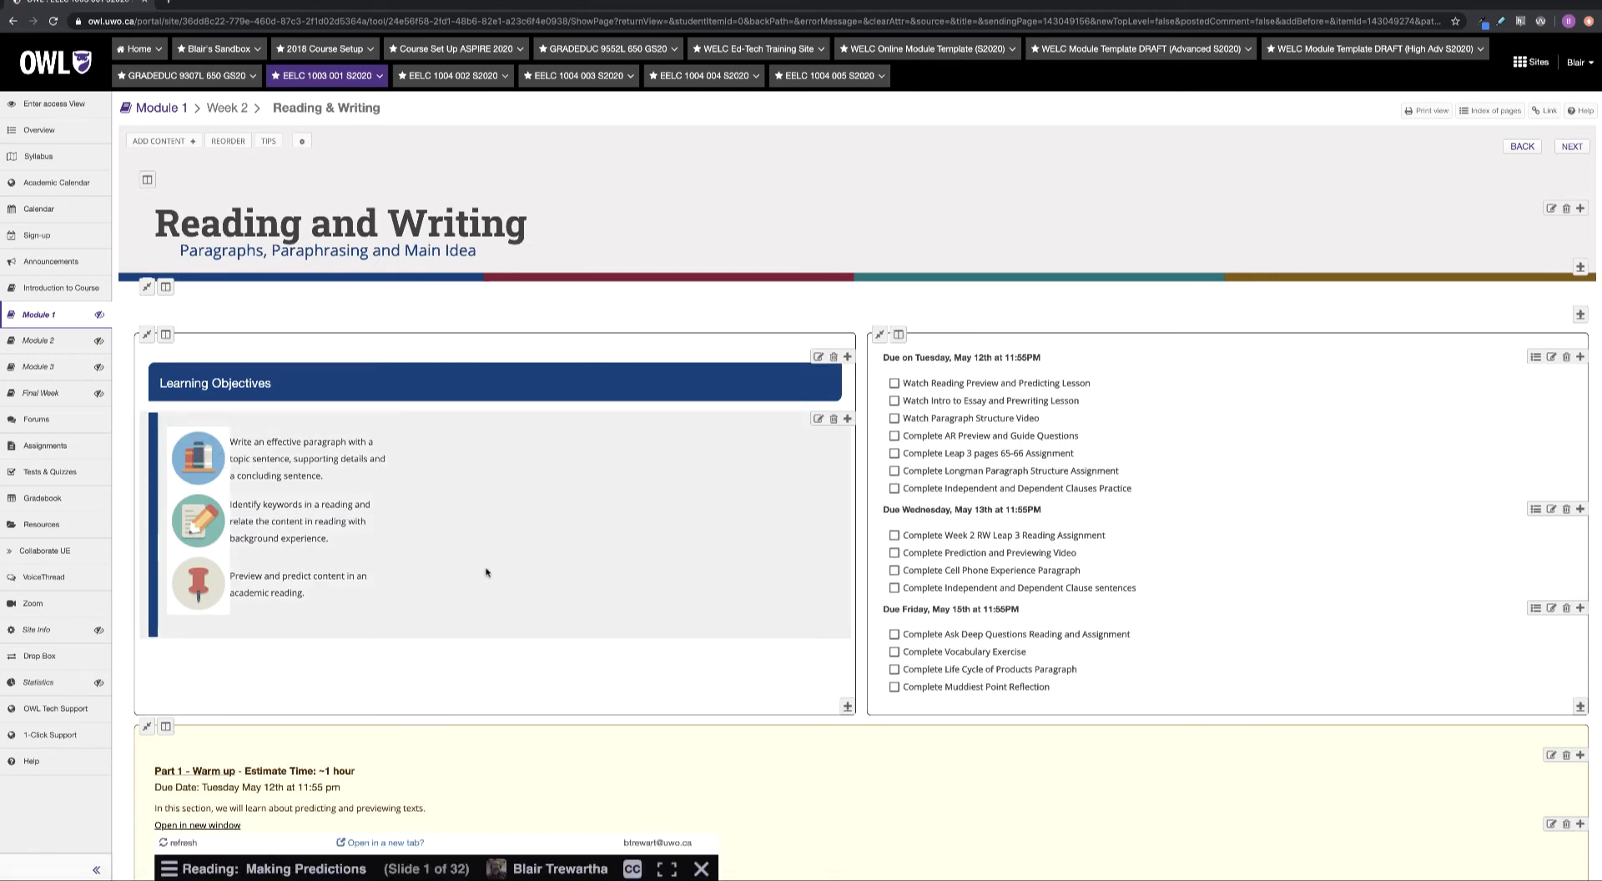
scroll(334, 501, "down", 5)
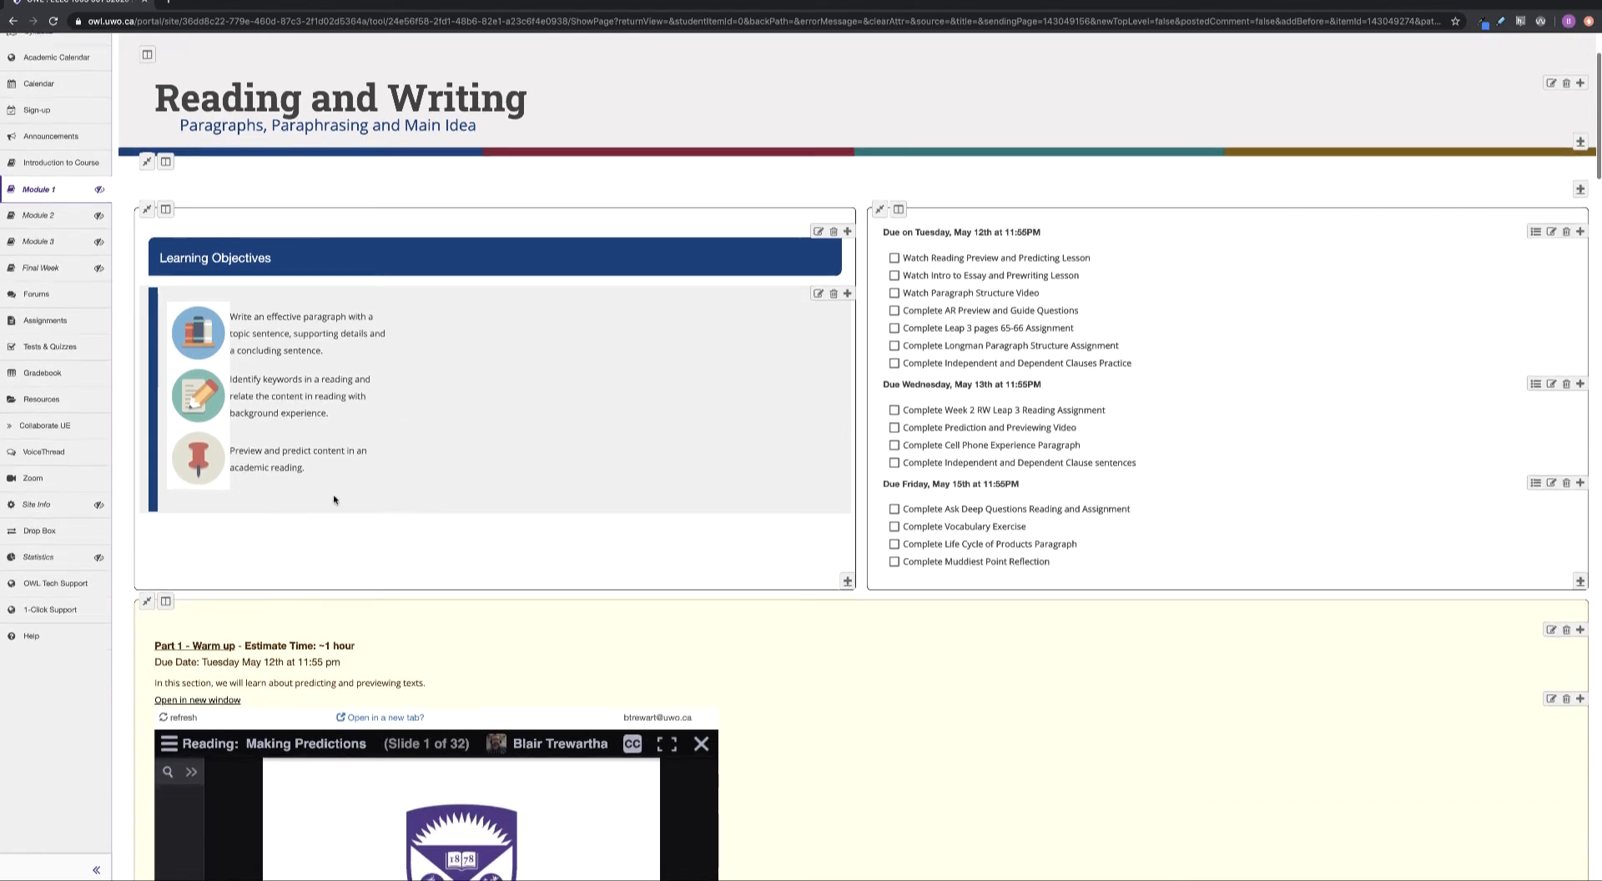
scroll(333, 500, "down", 2)
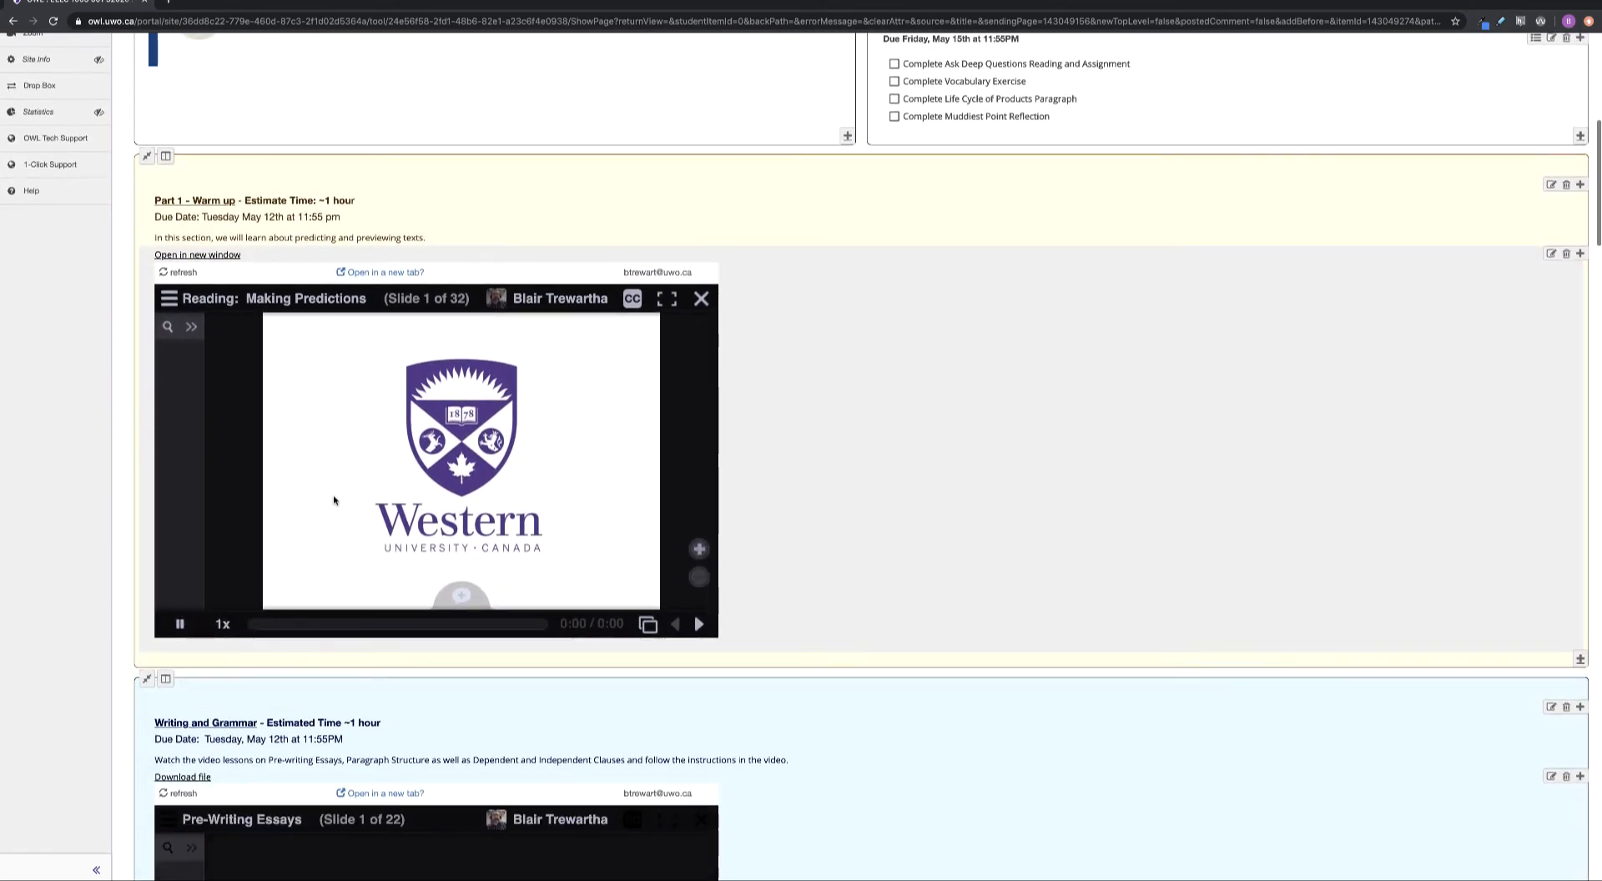
scroll(41, 590, "down", 1)
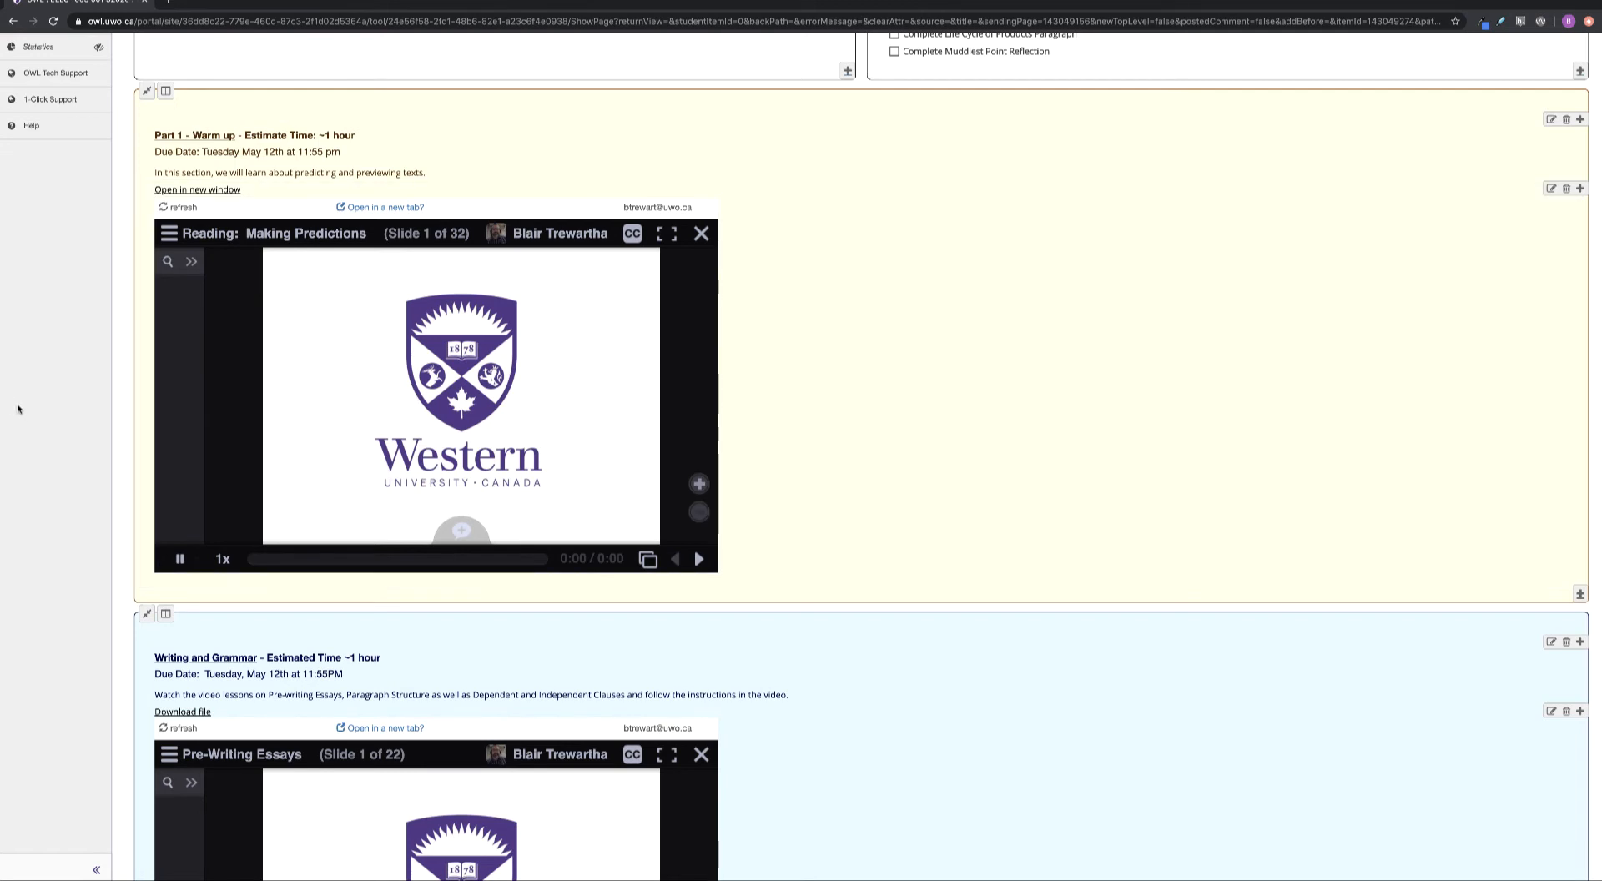
scroll(21, 409, "down", 1)
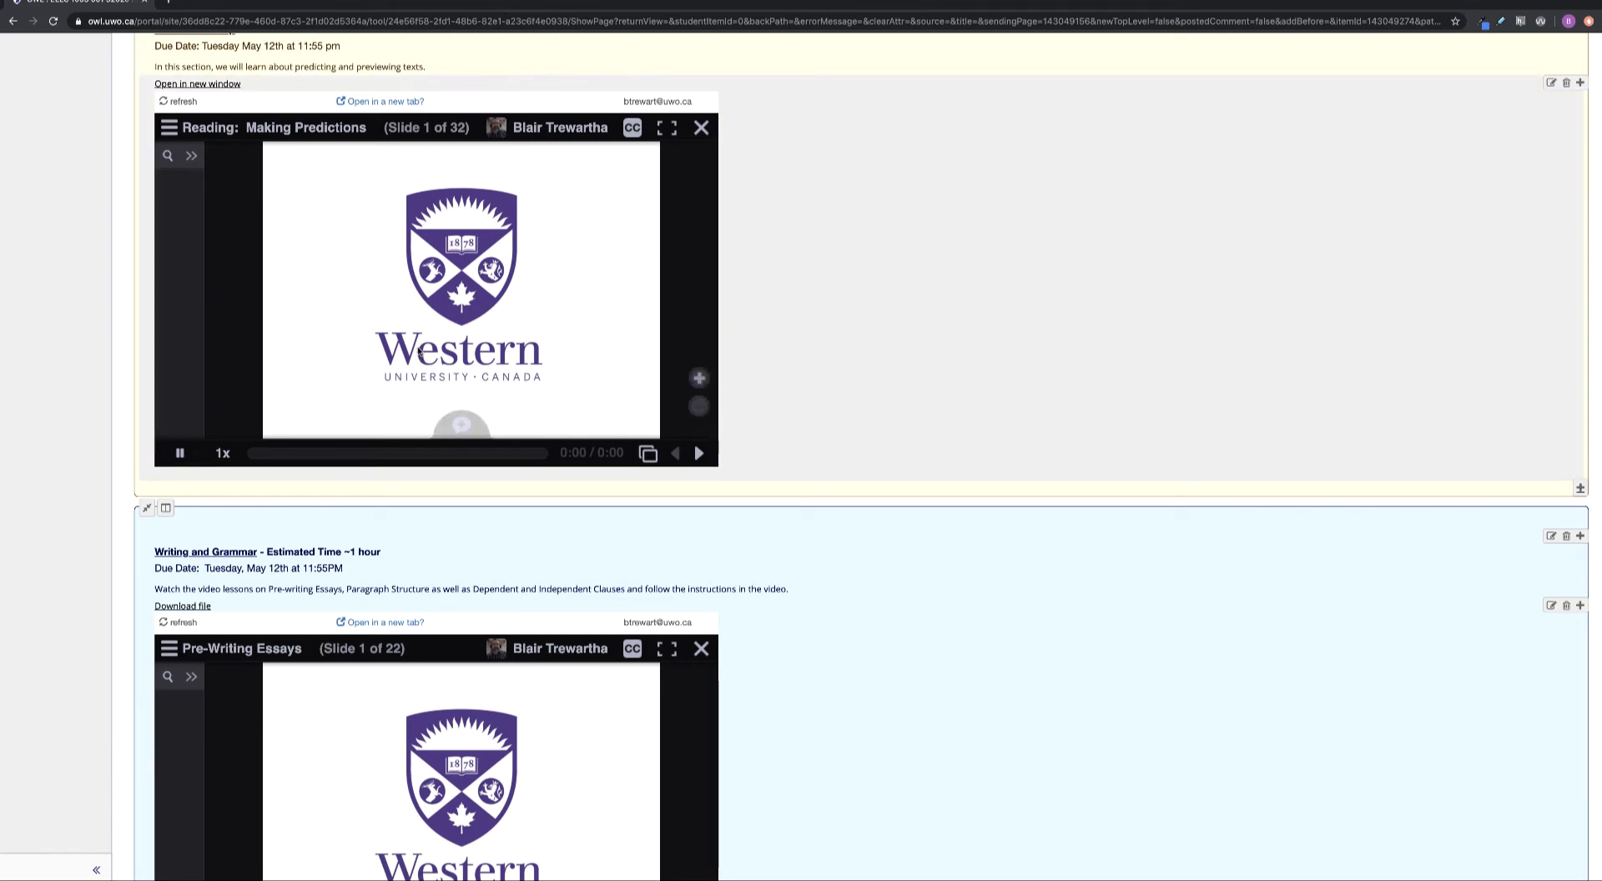
scroll(118, 268, "up", 7)
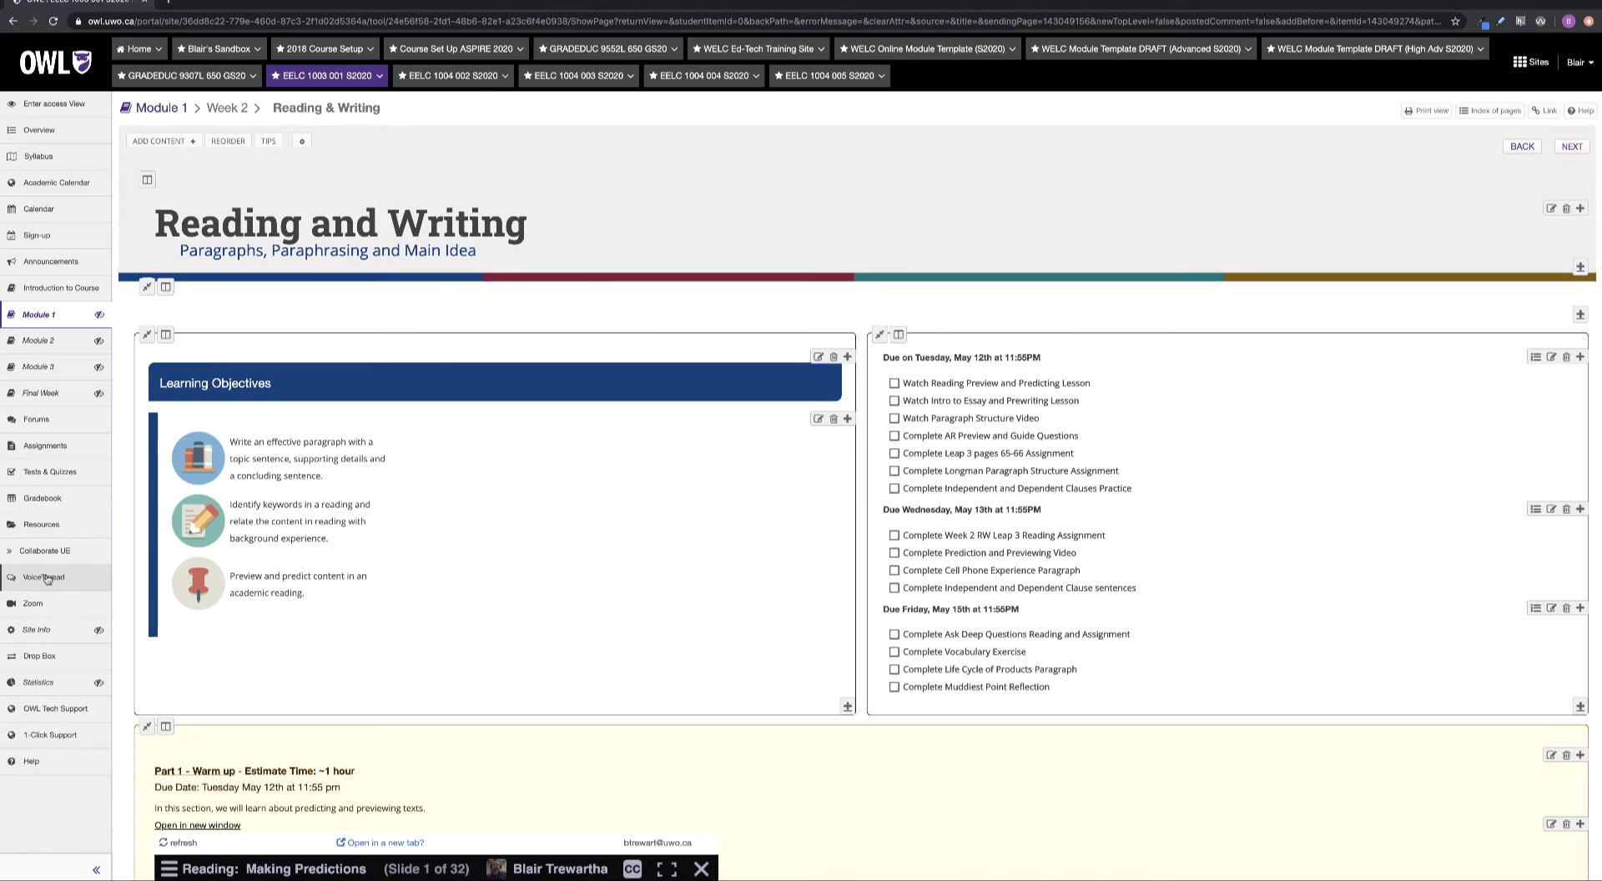
scroll(350, 573, "down", 5)
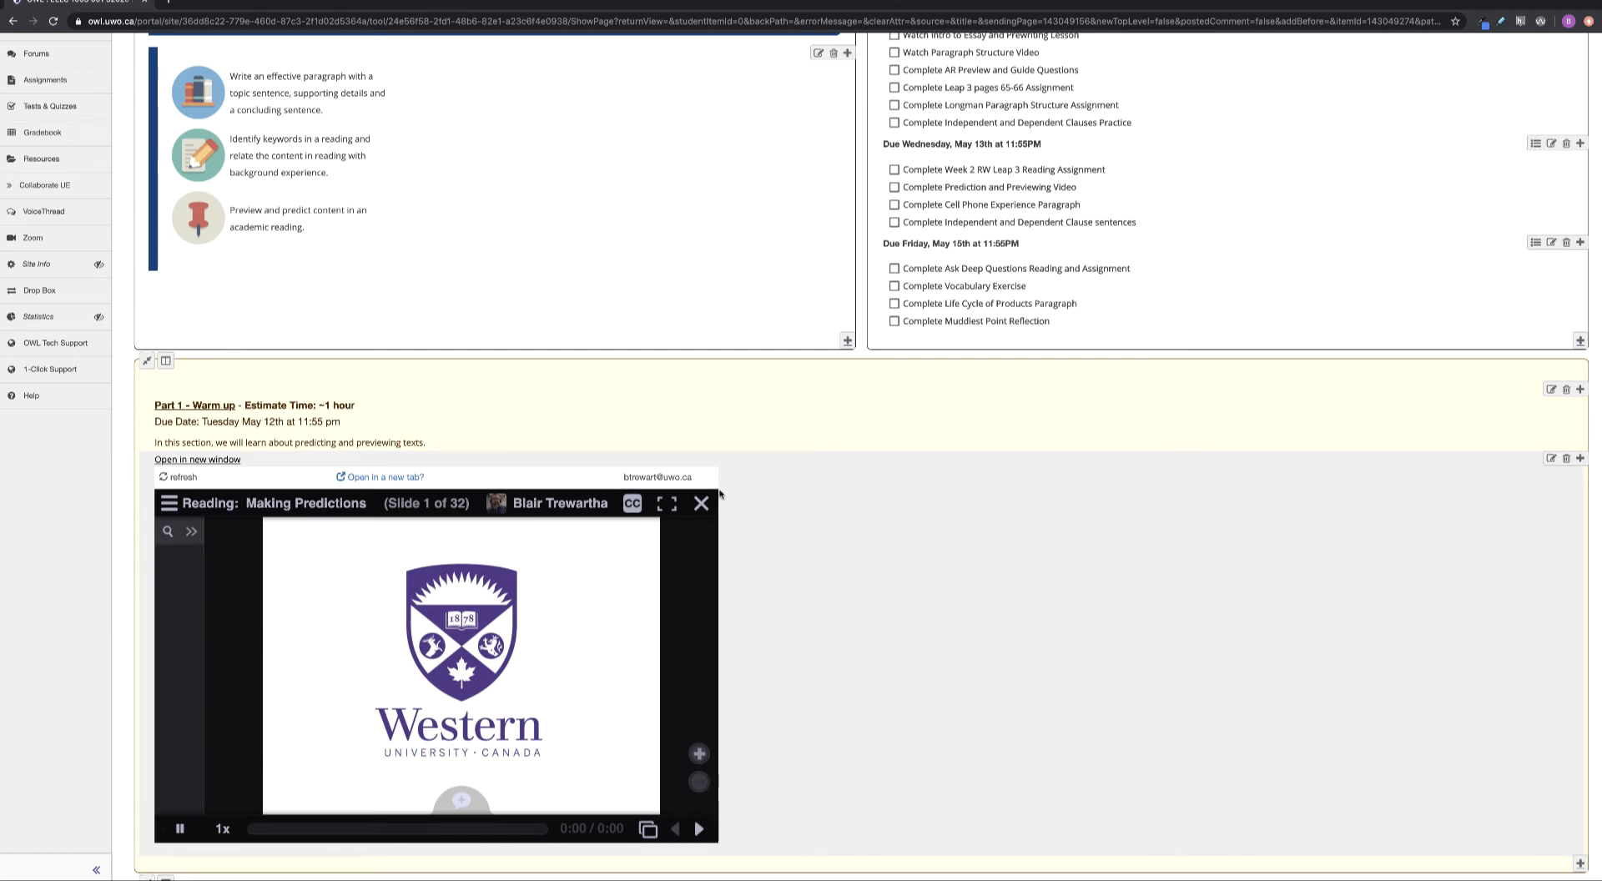
scroll(720, 493, "down", 1)
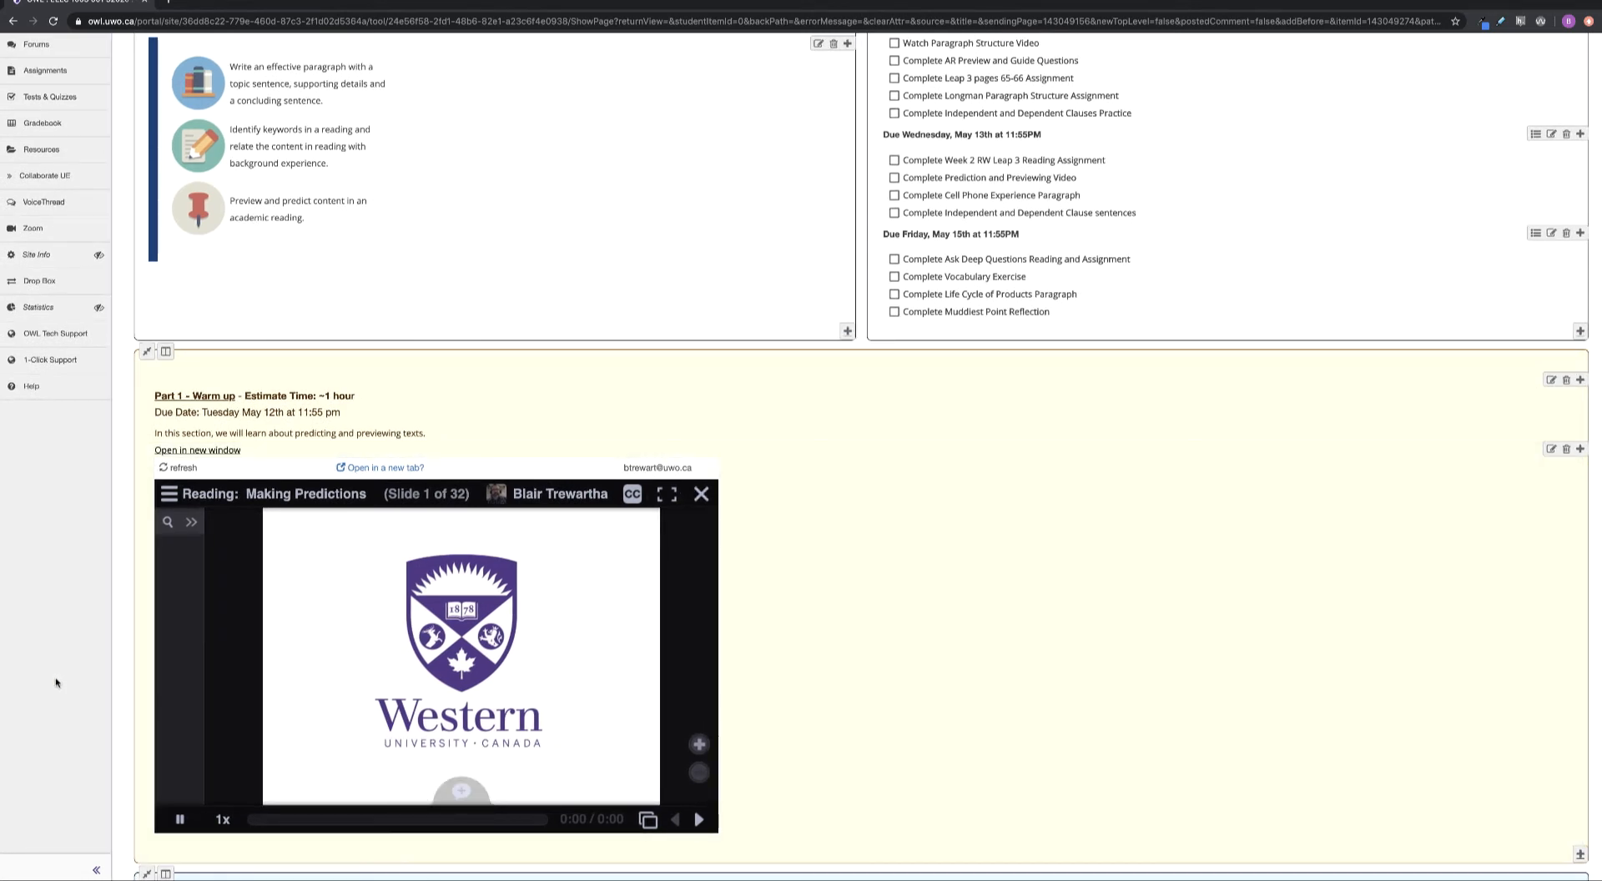
scroll(56, 683, "down", 3)
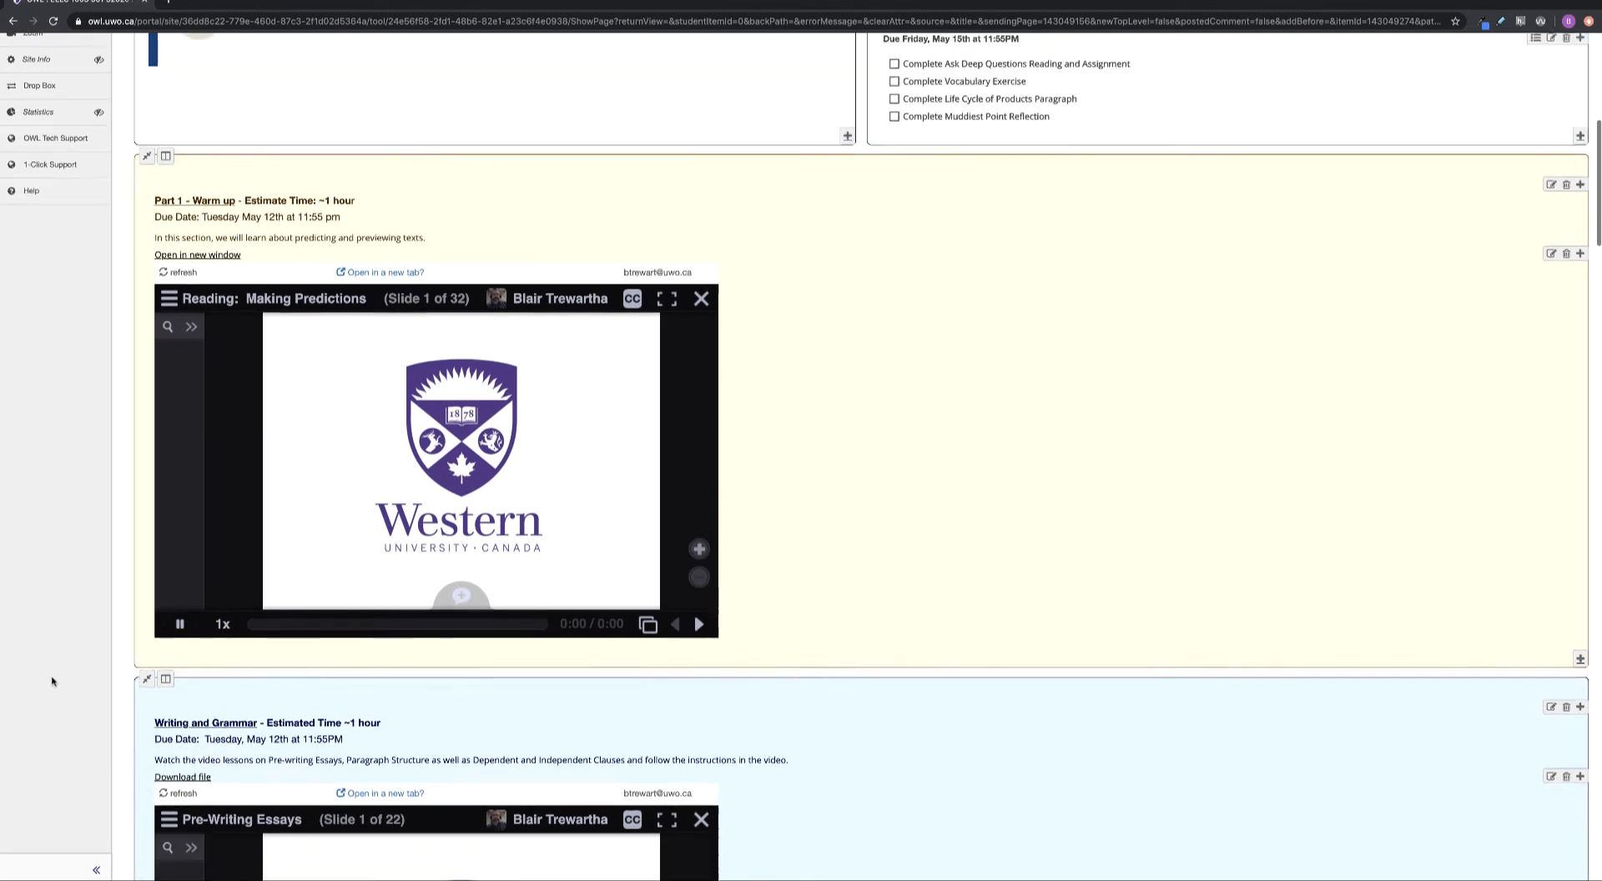
scroll(52, 682, "down", 8)
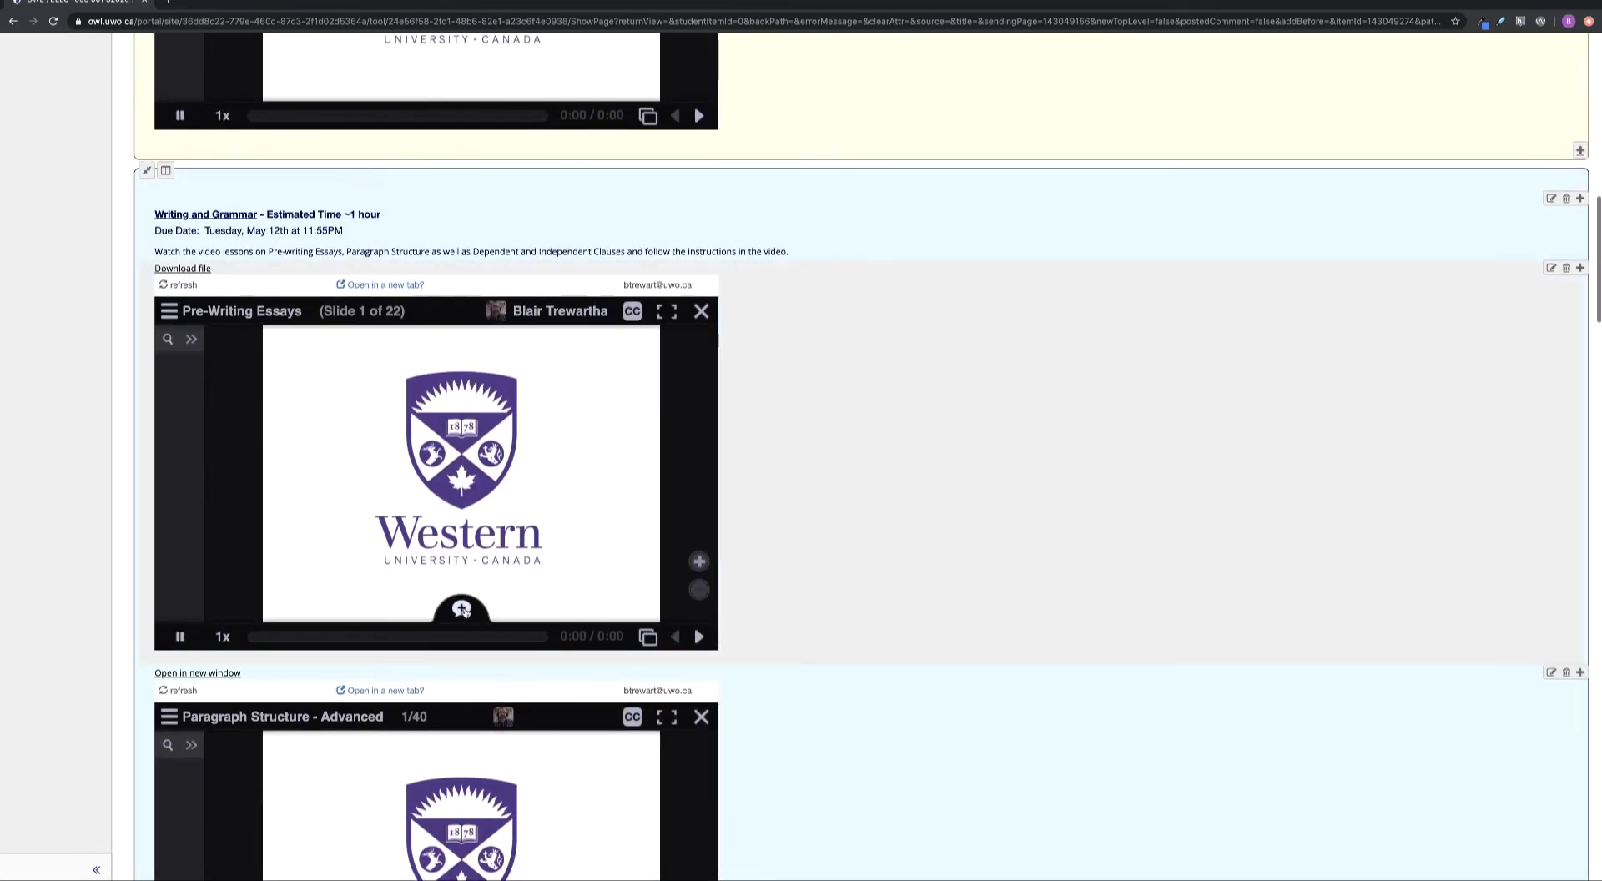
scroll(461, 609, "down", 2)
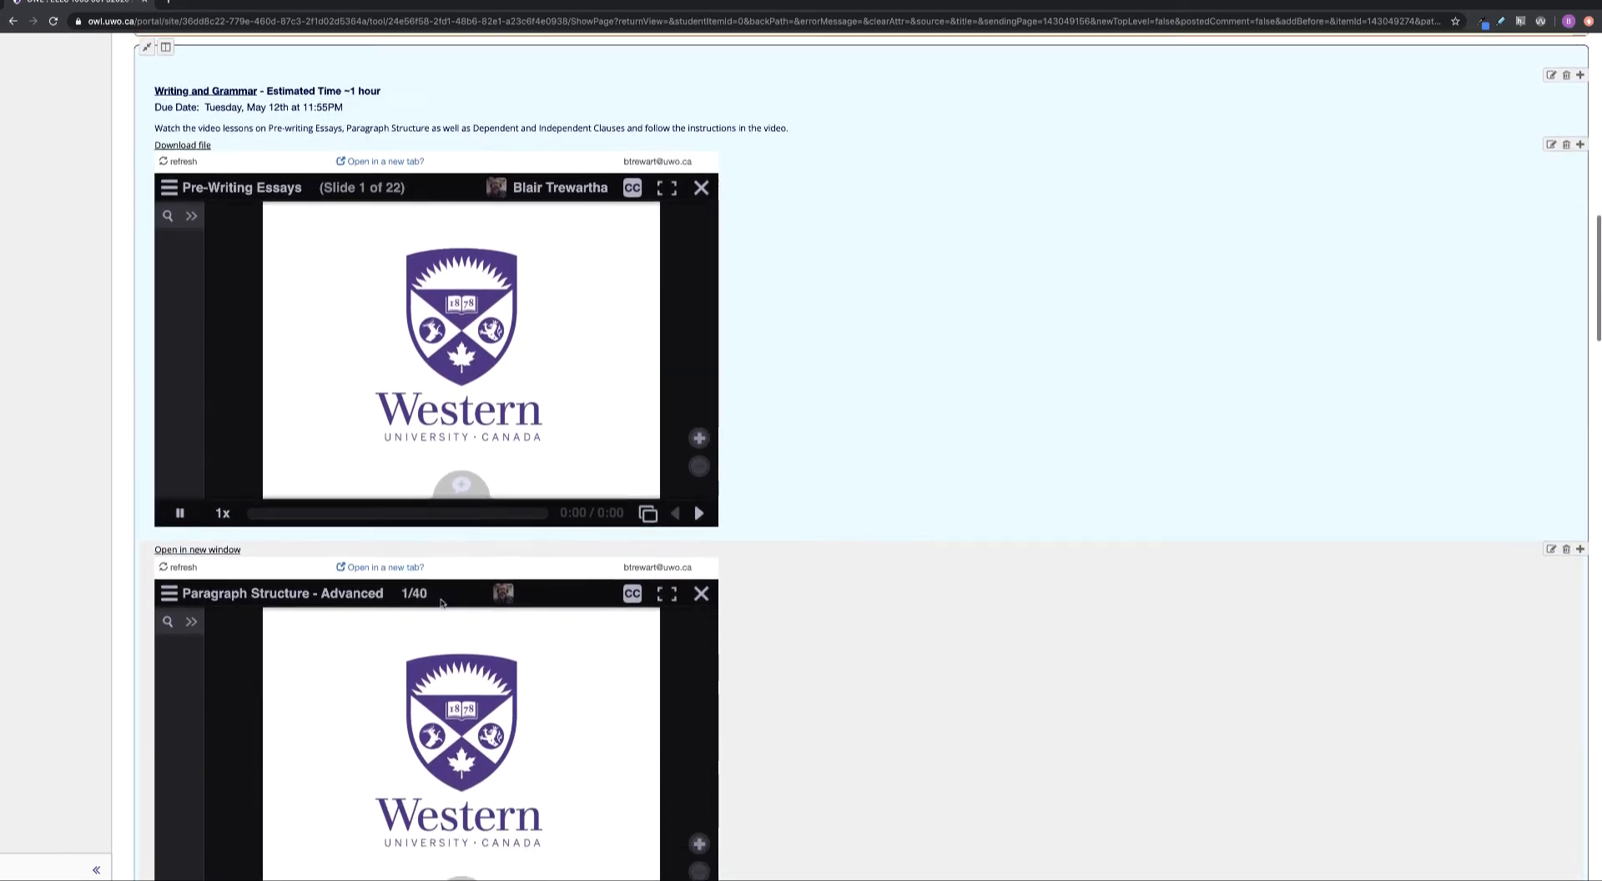
scroll(443, 603, "down", 12)
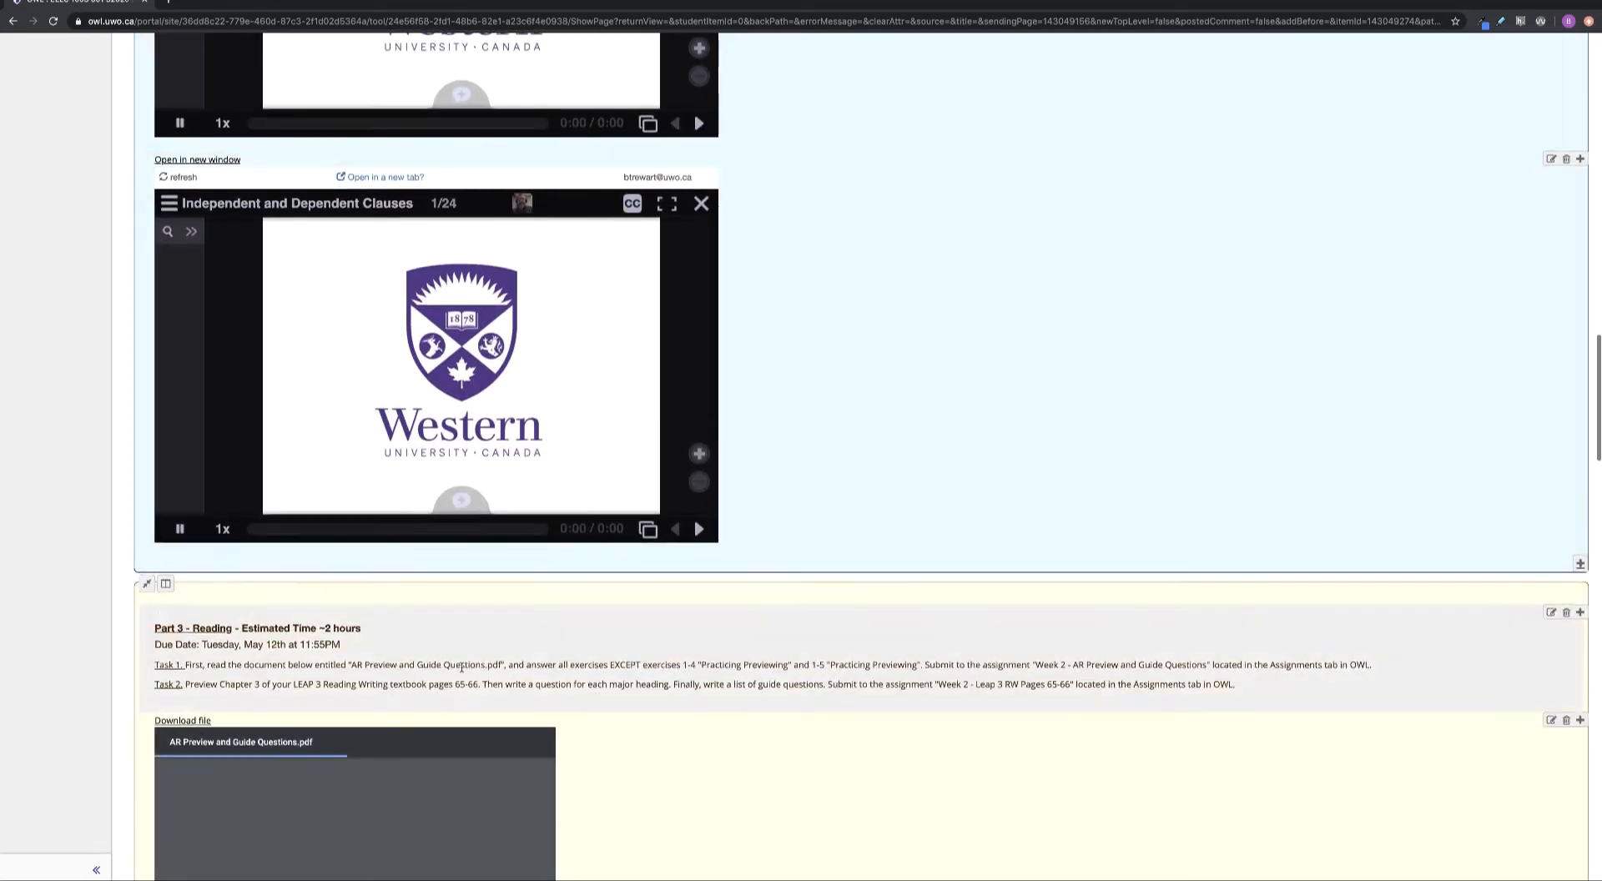
scroll(461, 666, "down", 6)
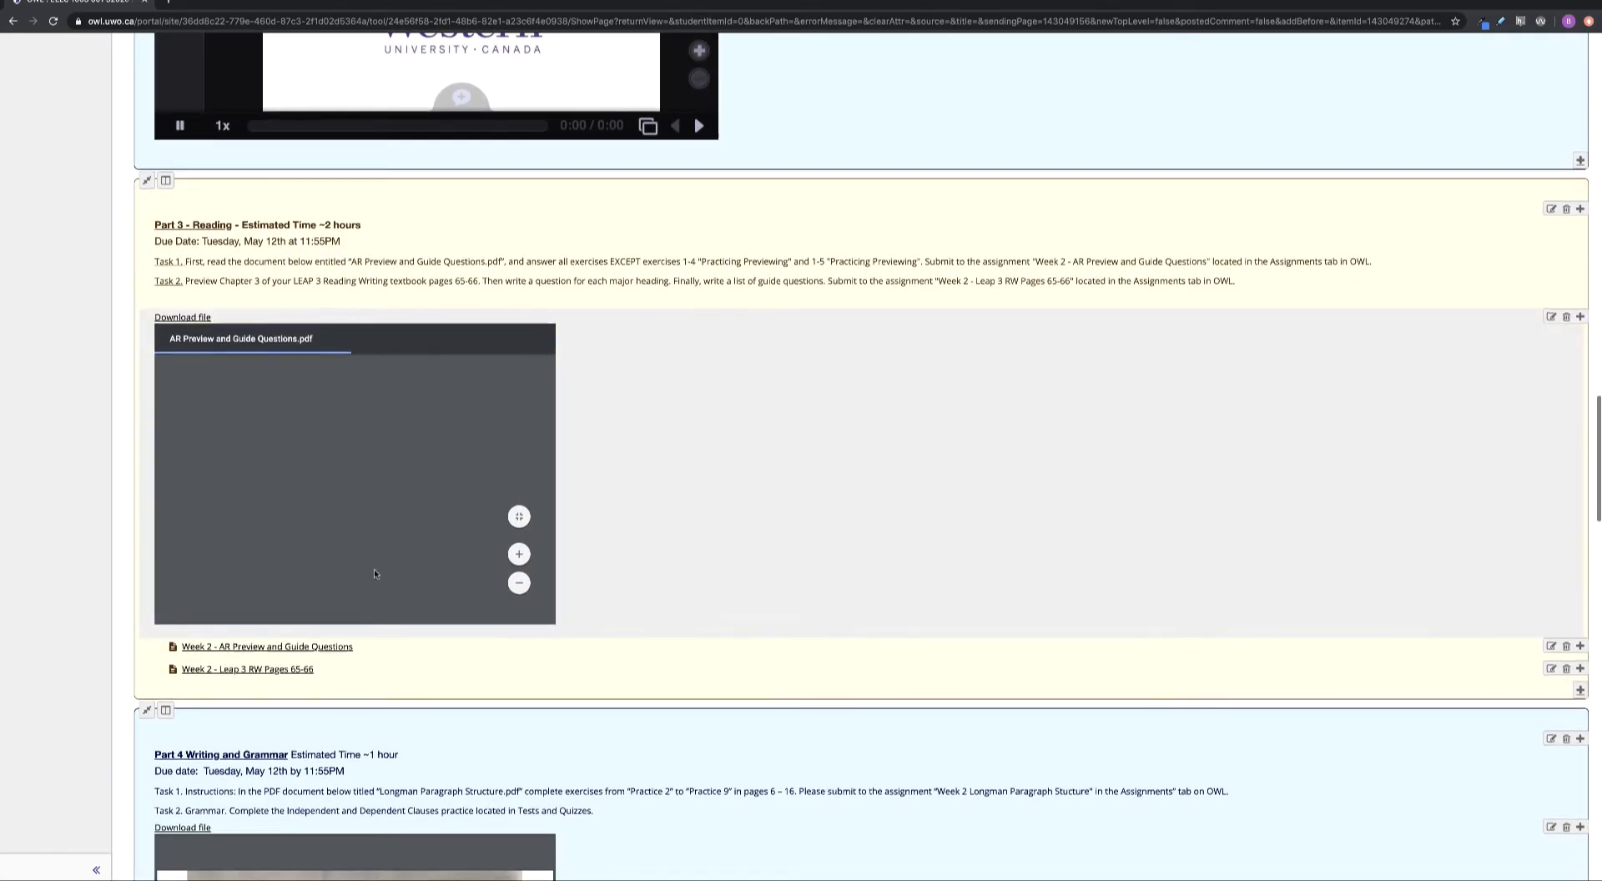
scroll(374, 572, "down", 8)
scroll(343, 615, "up", 6)
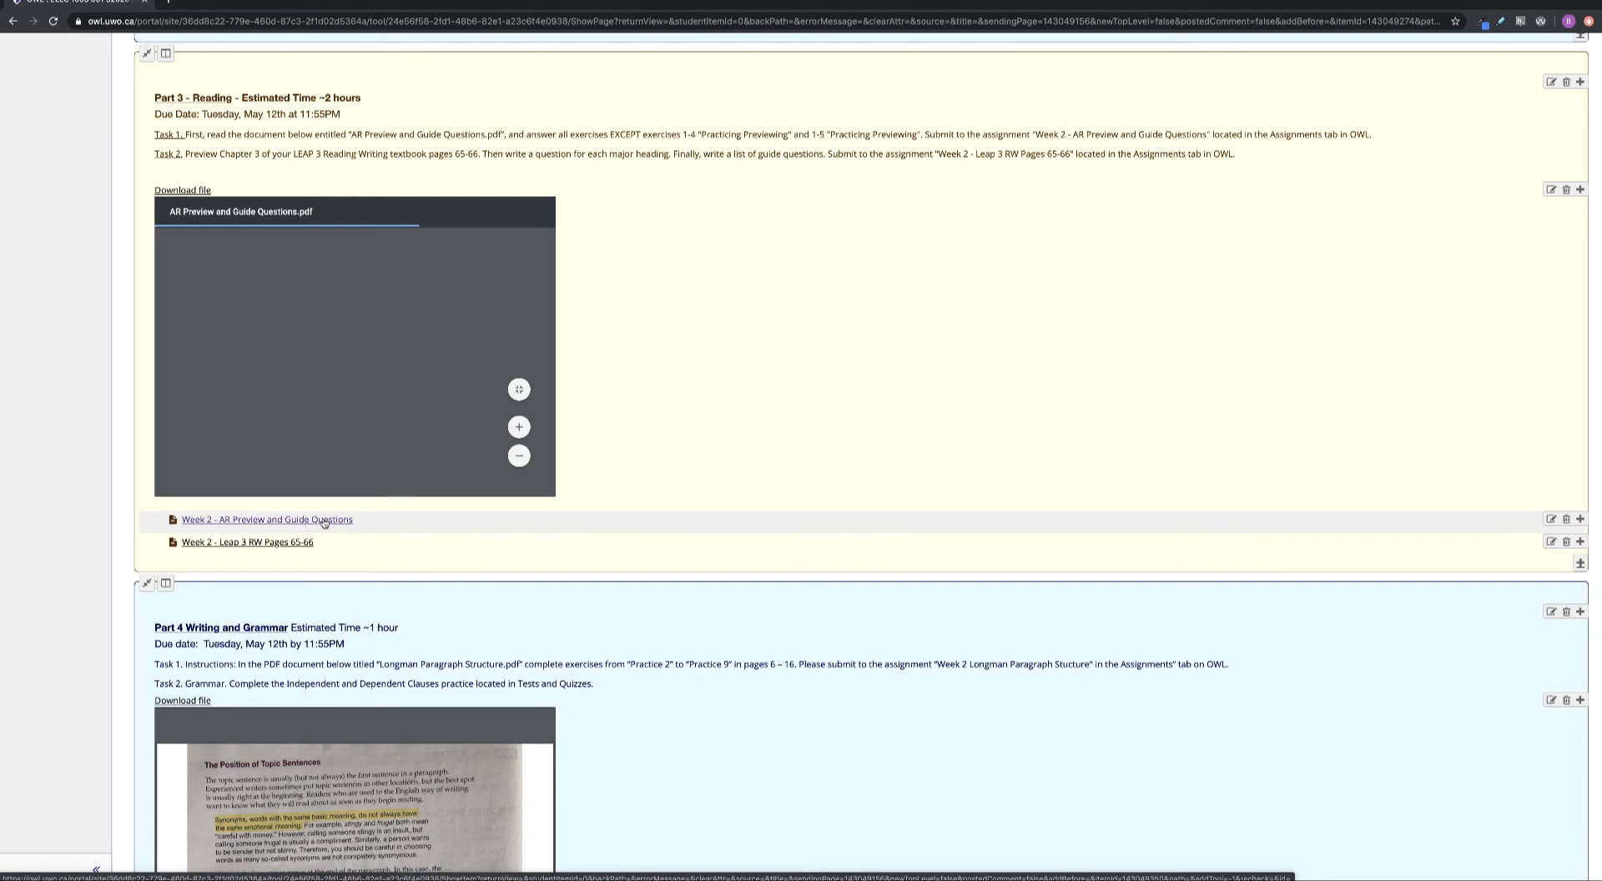
scroll(286, 584, "down", 15)
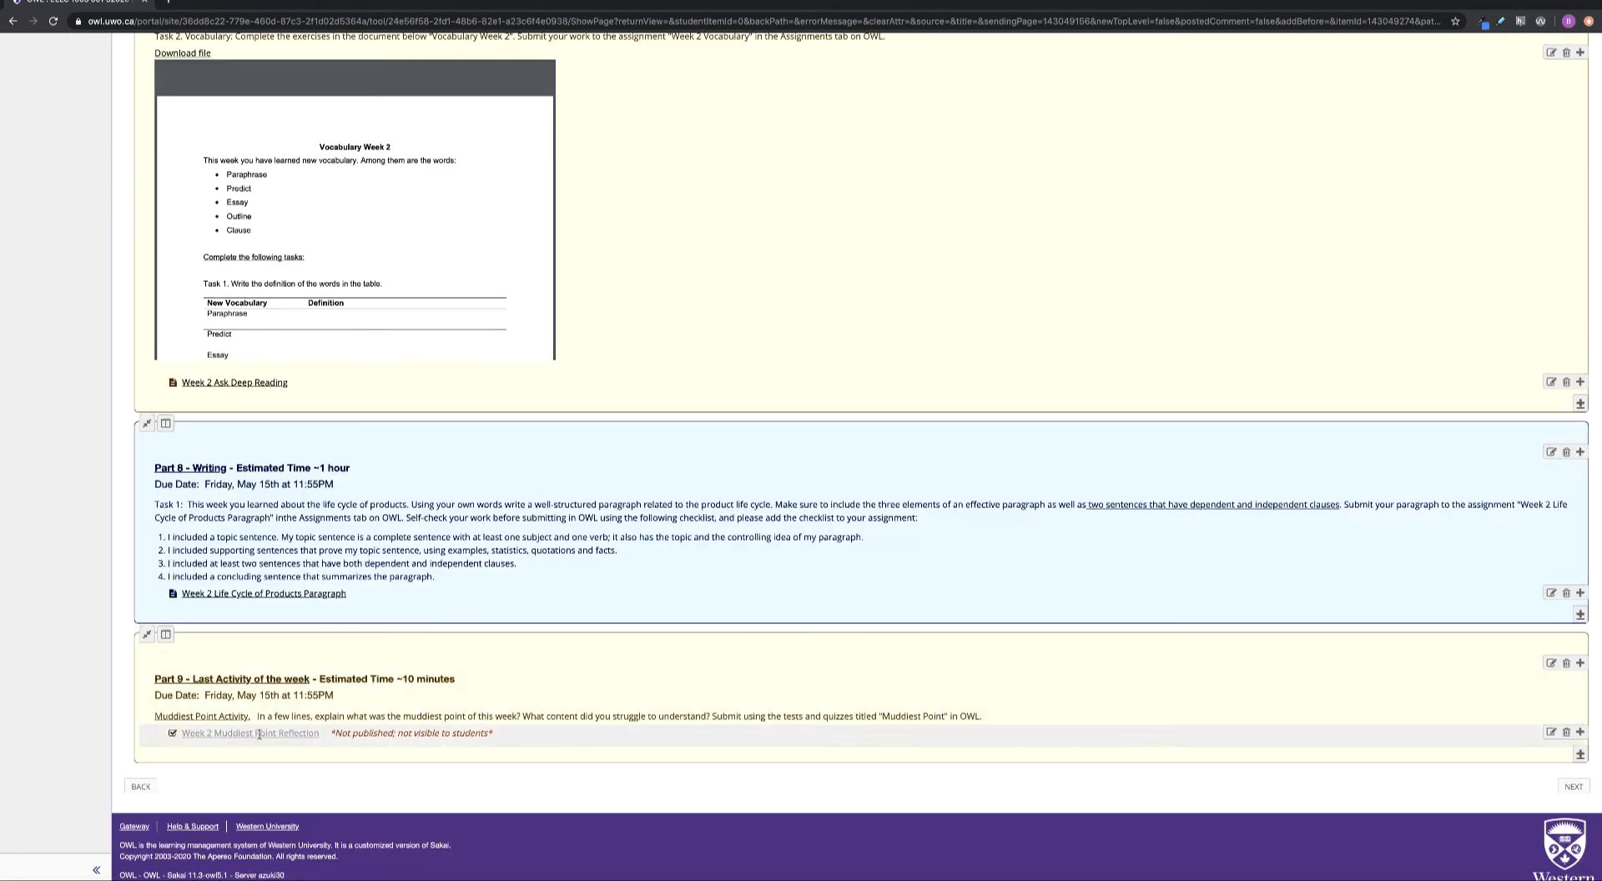
scroll(319, 728, "down", 1)
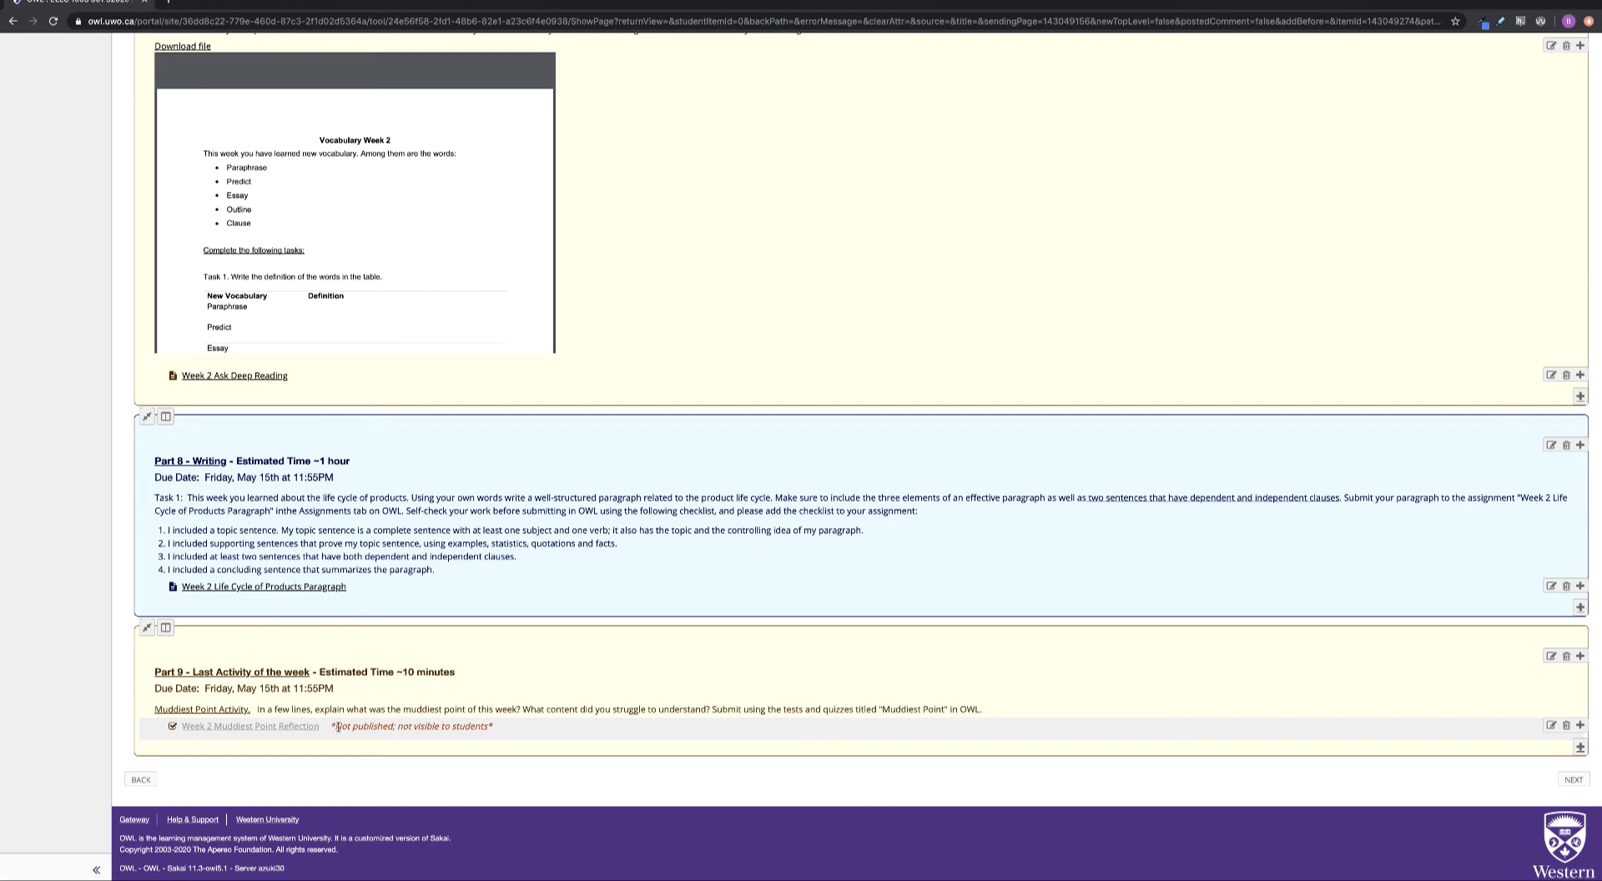
Highlight the 'Not published' notice on the Week 2 Muddiest Point Reflection quiz link
left_click_drag(333, 726, 497, 727)
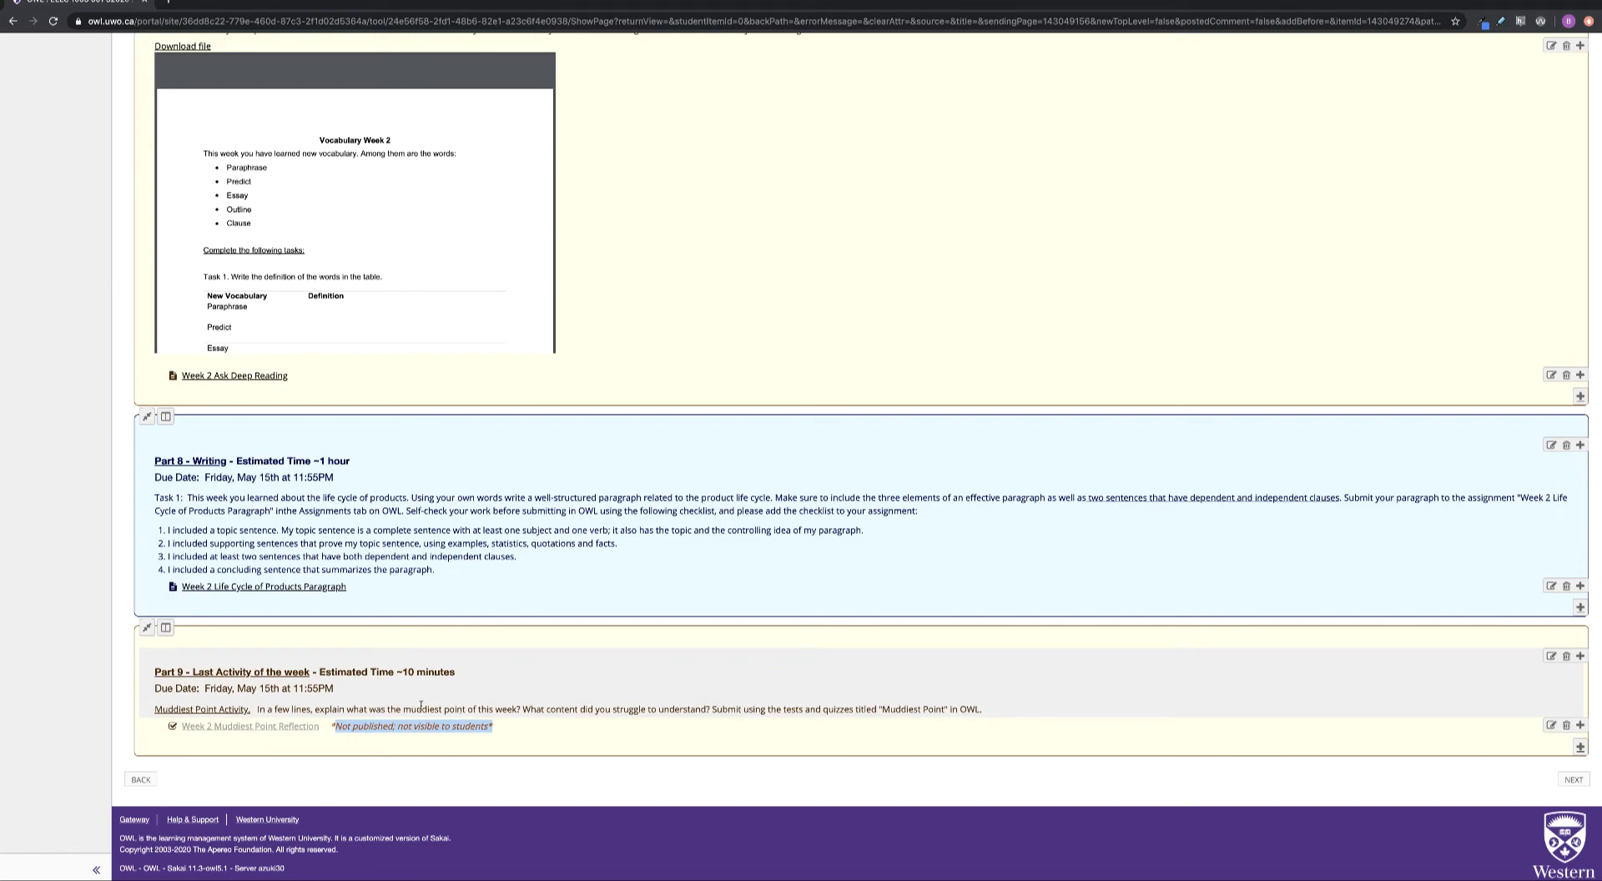
scroll(17, 634, "up", 15)
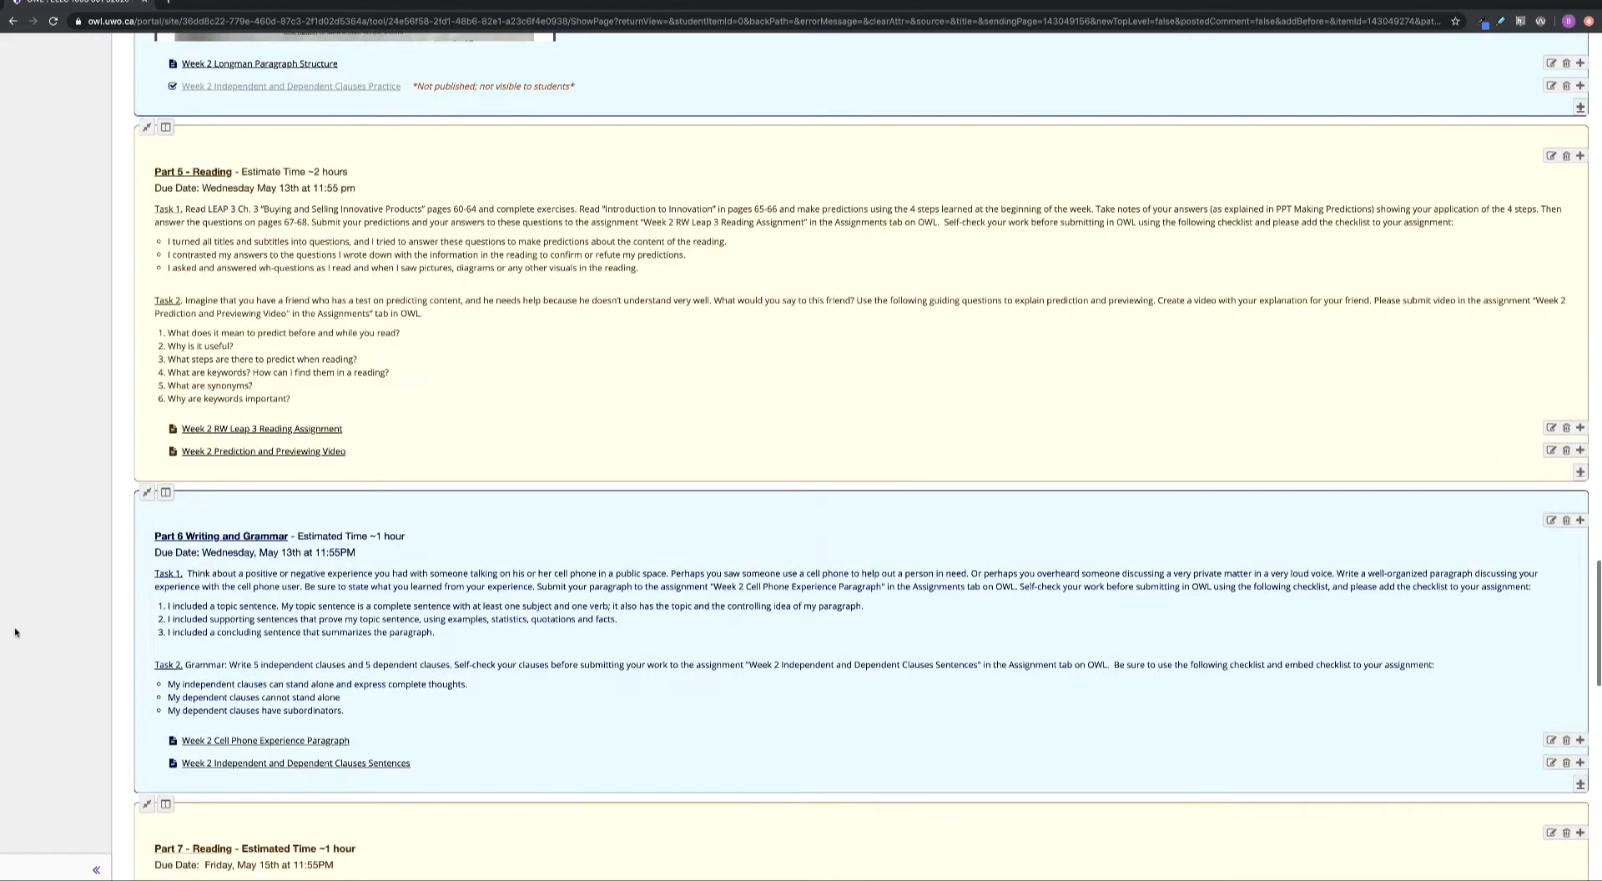
scroll(16, 634, "up", 20)
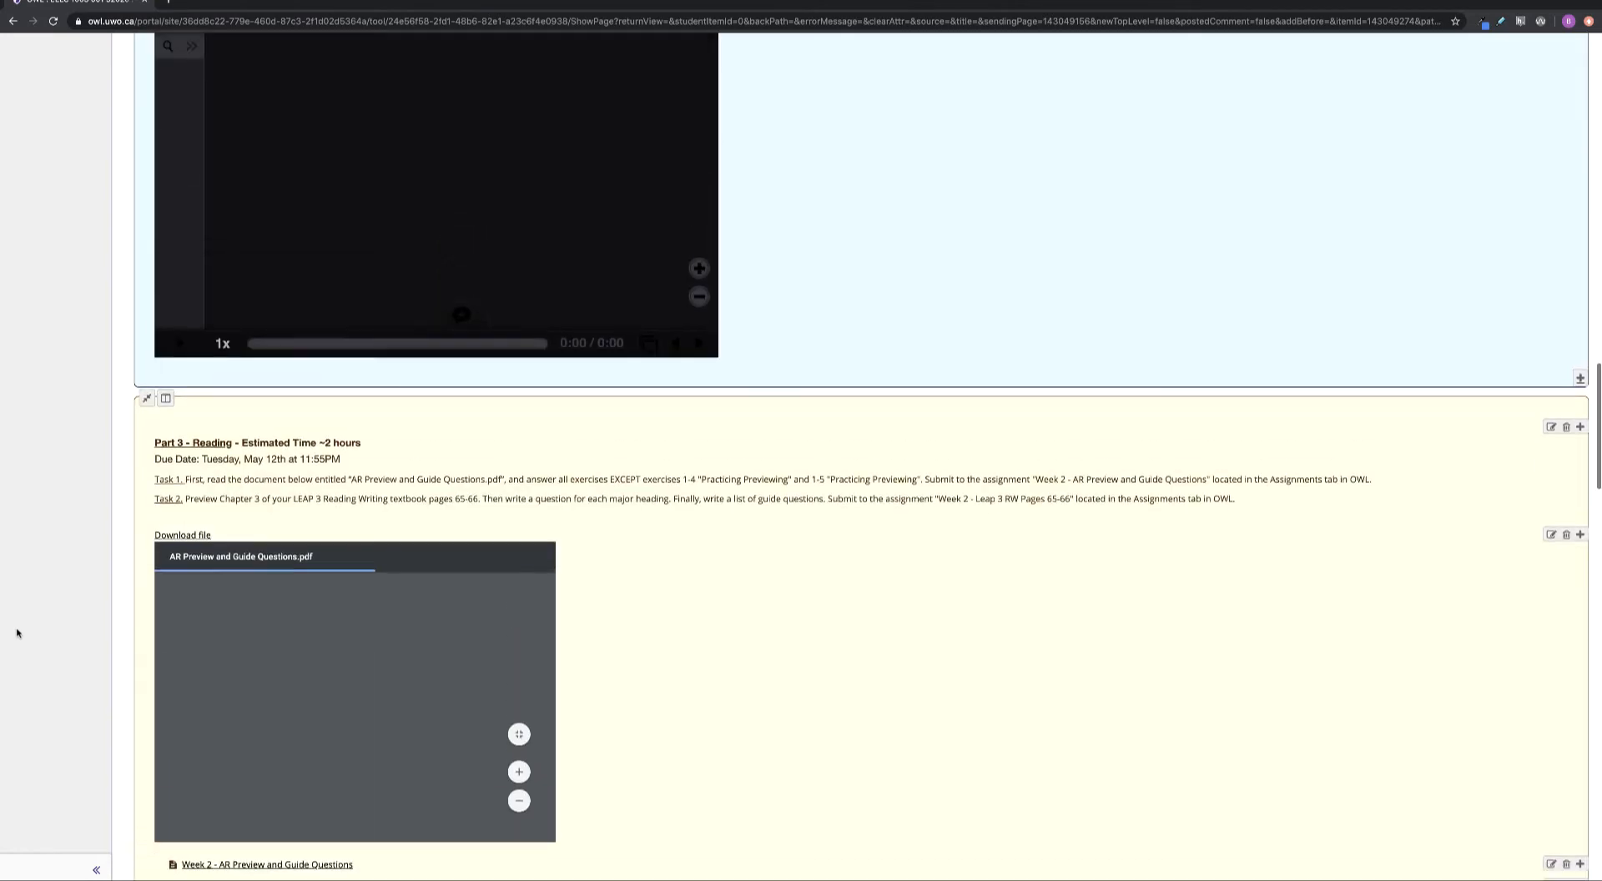
scroll(16, 633, "up", 20)
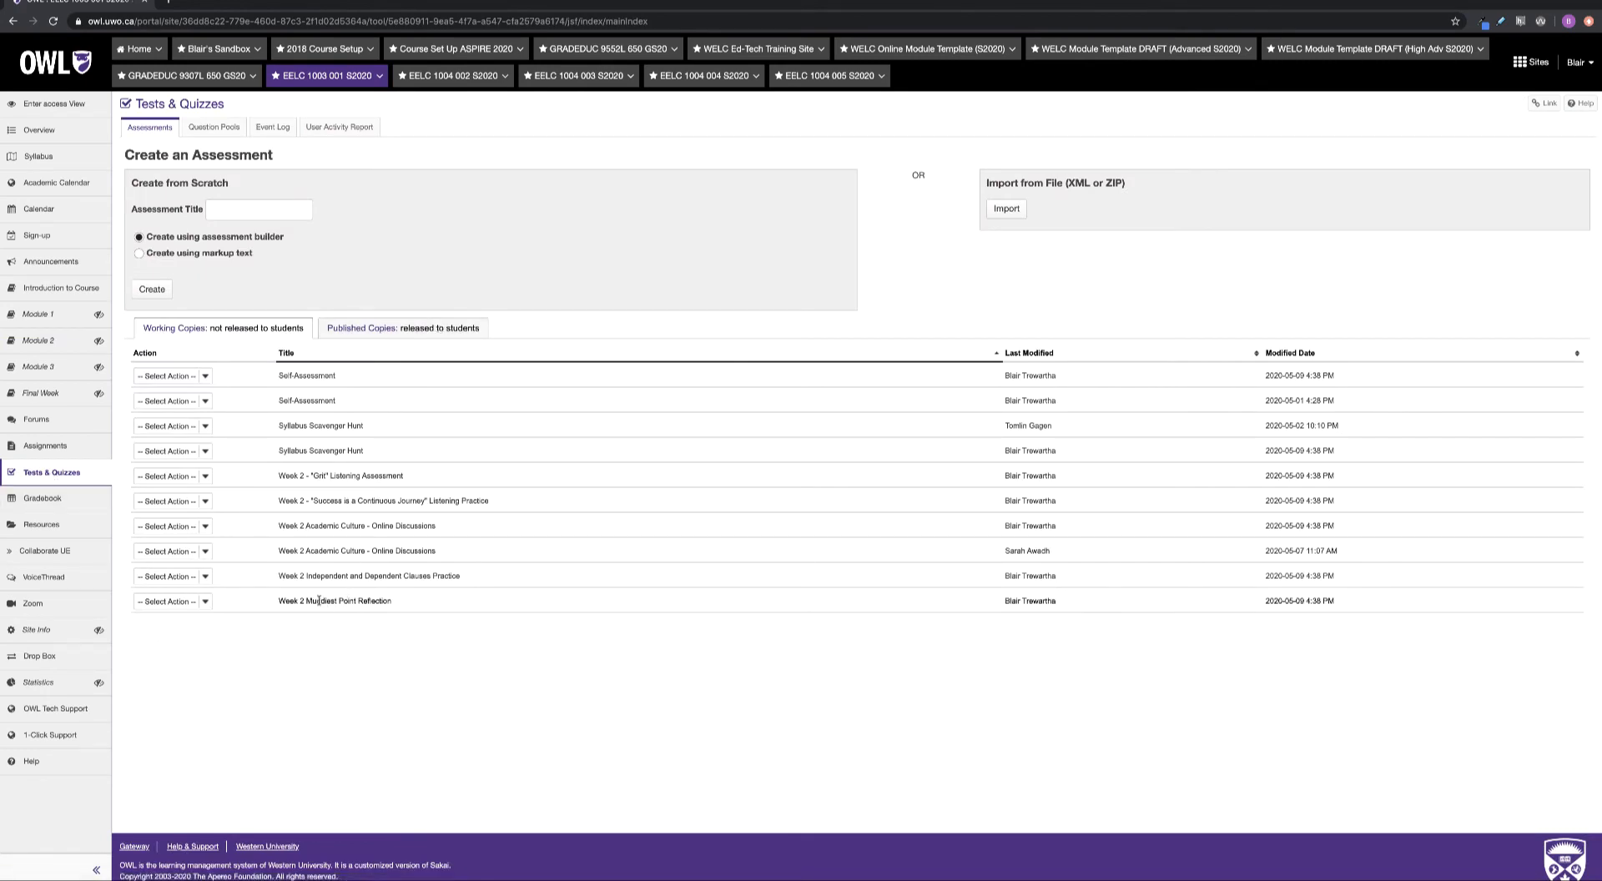
left_click(206, 601)
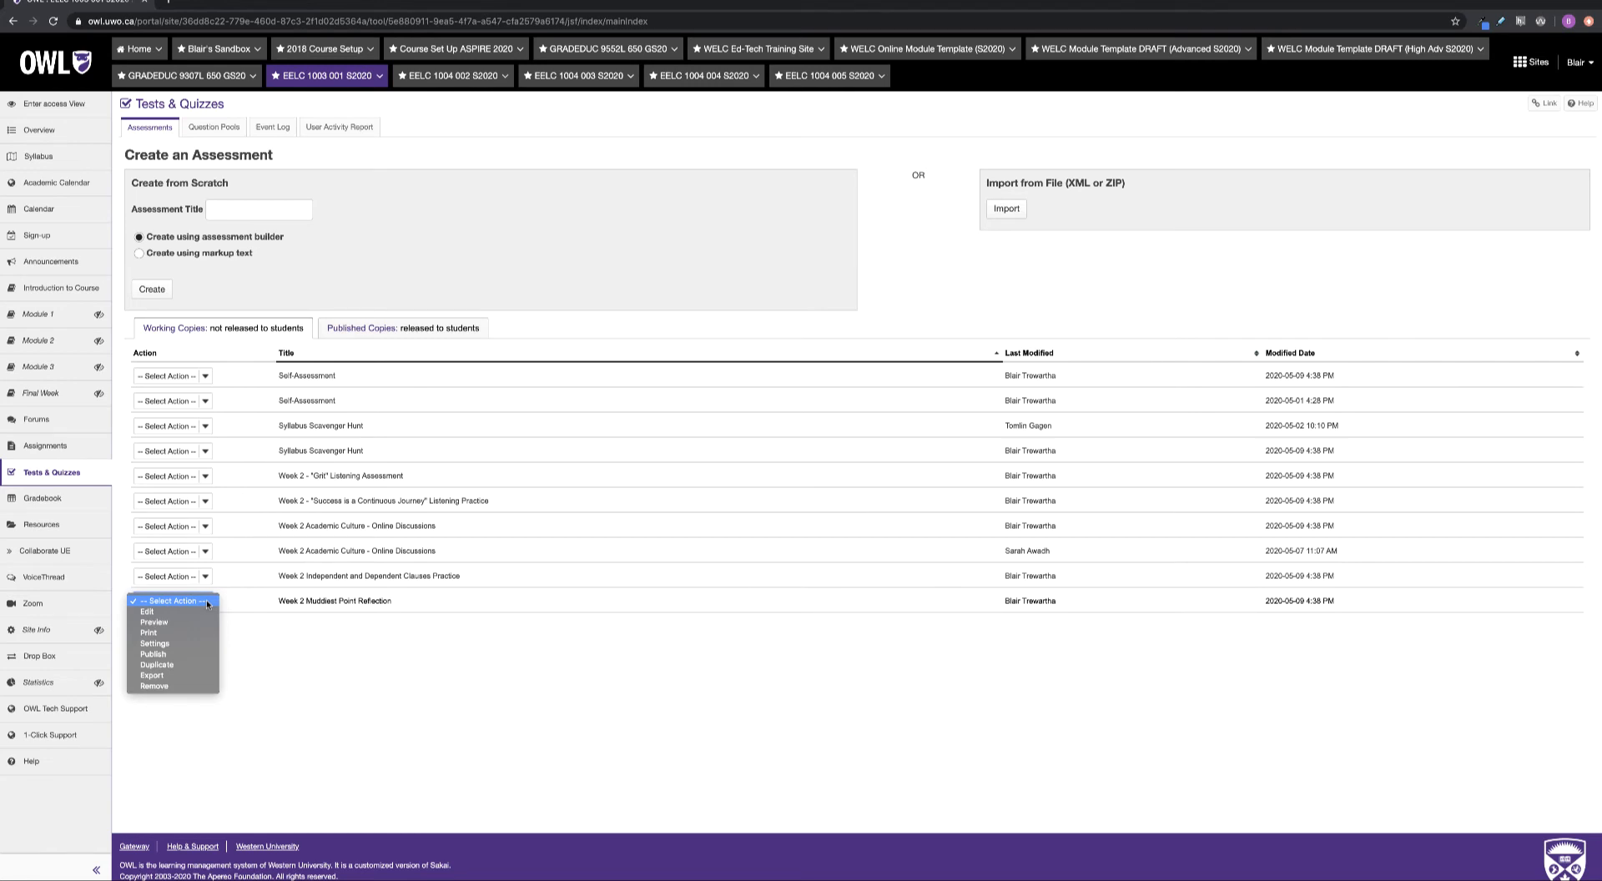
left_click(192, 657)
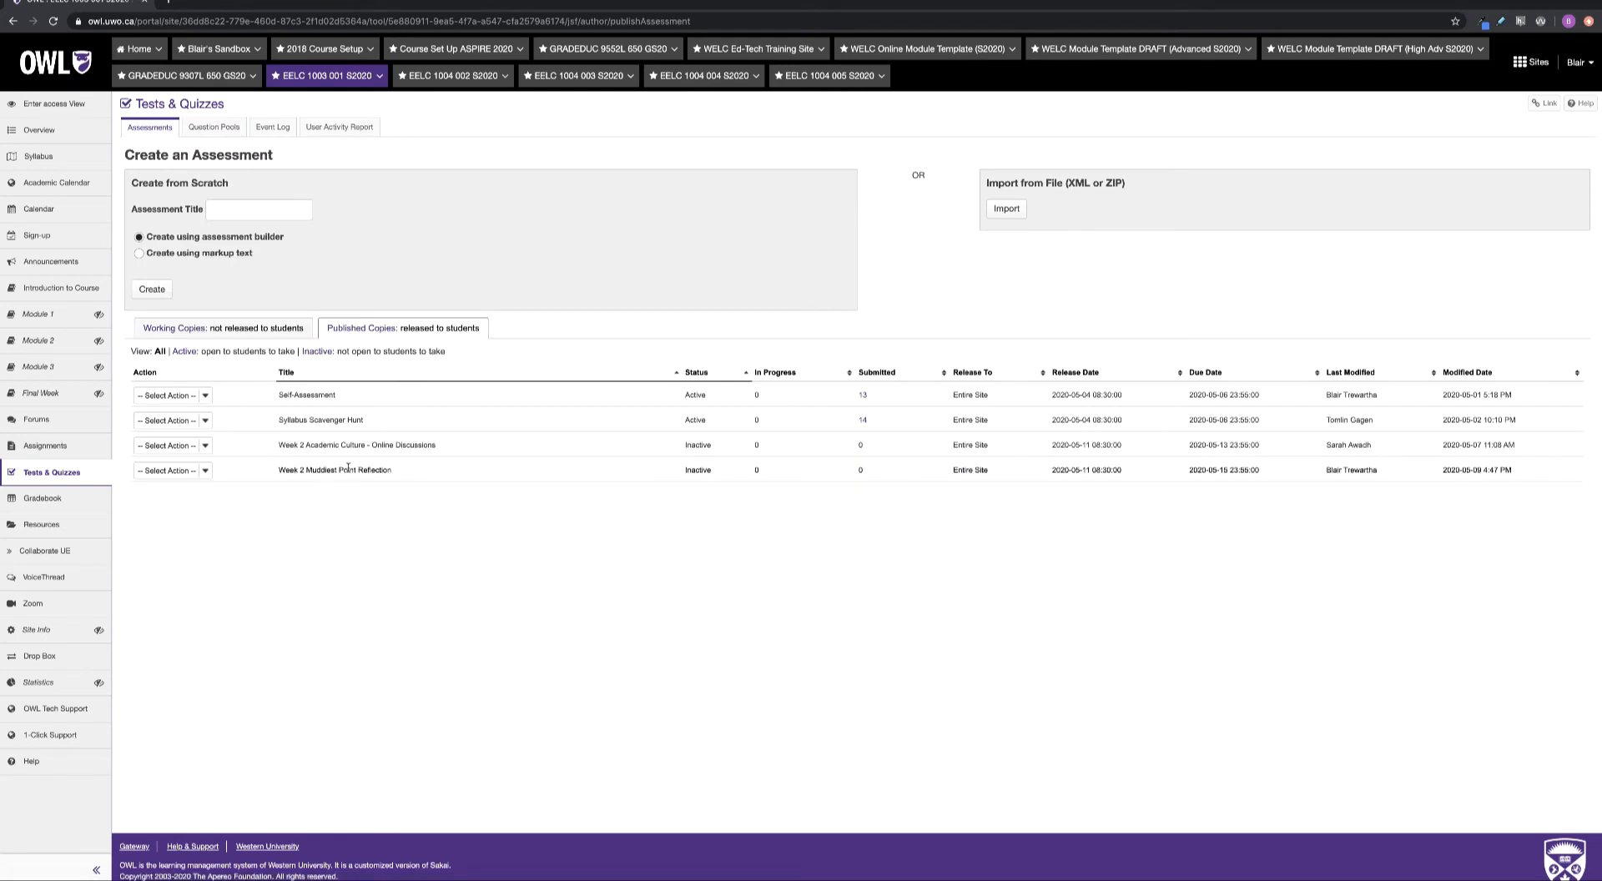
left_click(47, 316)
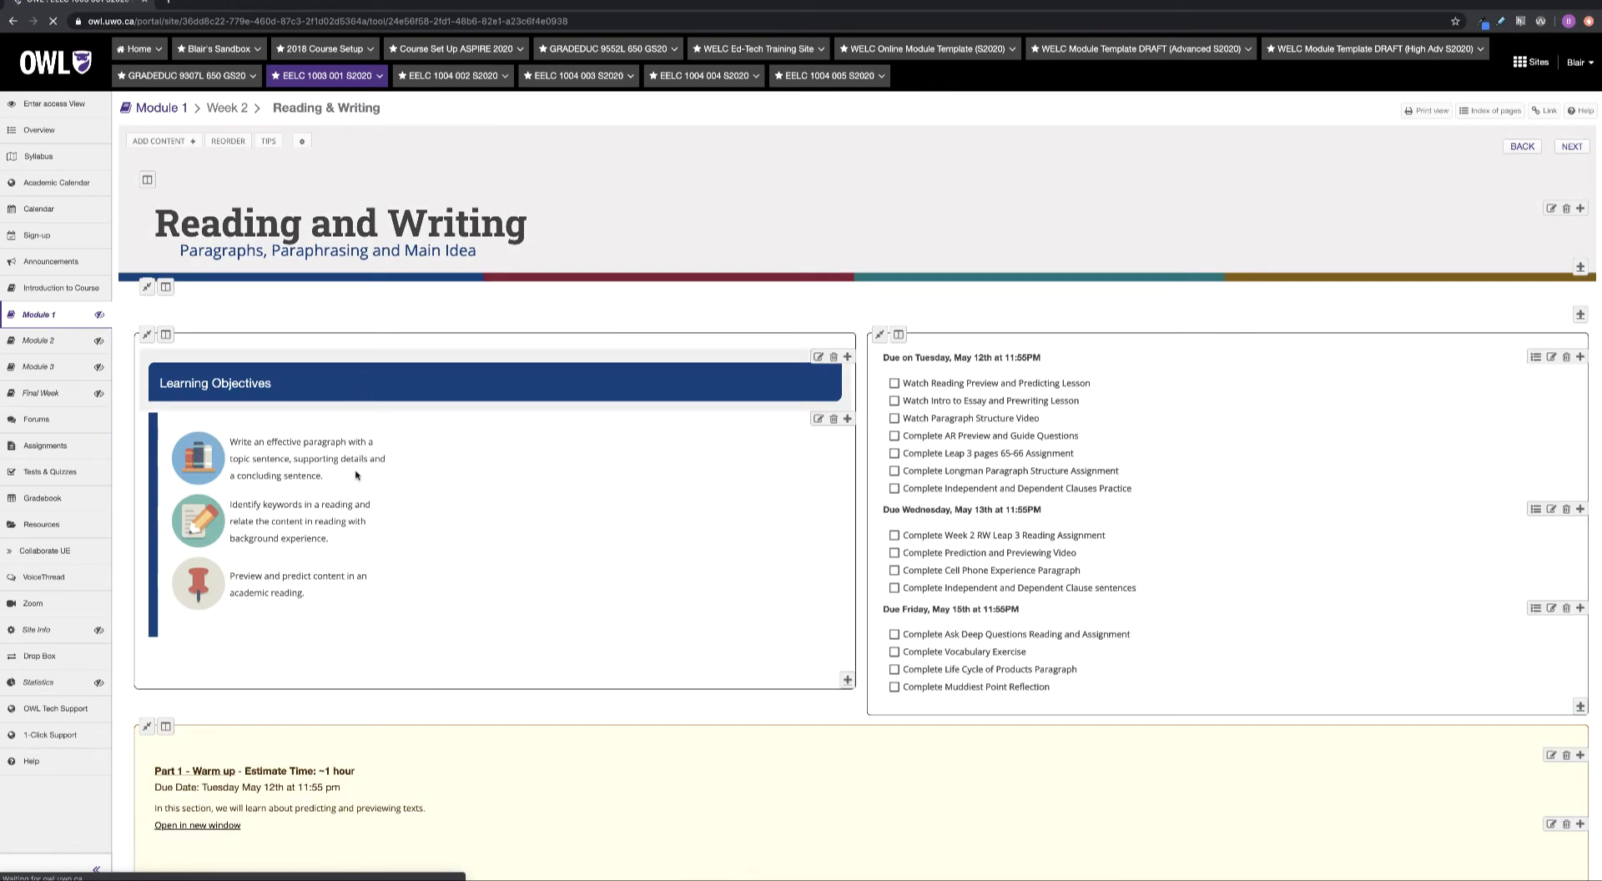
Link the Part 4 Clauses Practice quiz entry to Week 2 Muddiest Point Reflection
scroll(450, 547, "down", 10)
scroll(450, 547, "down", 5)
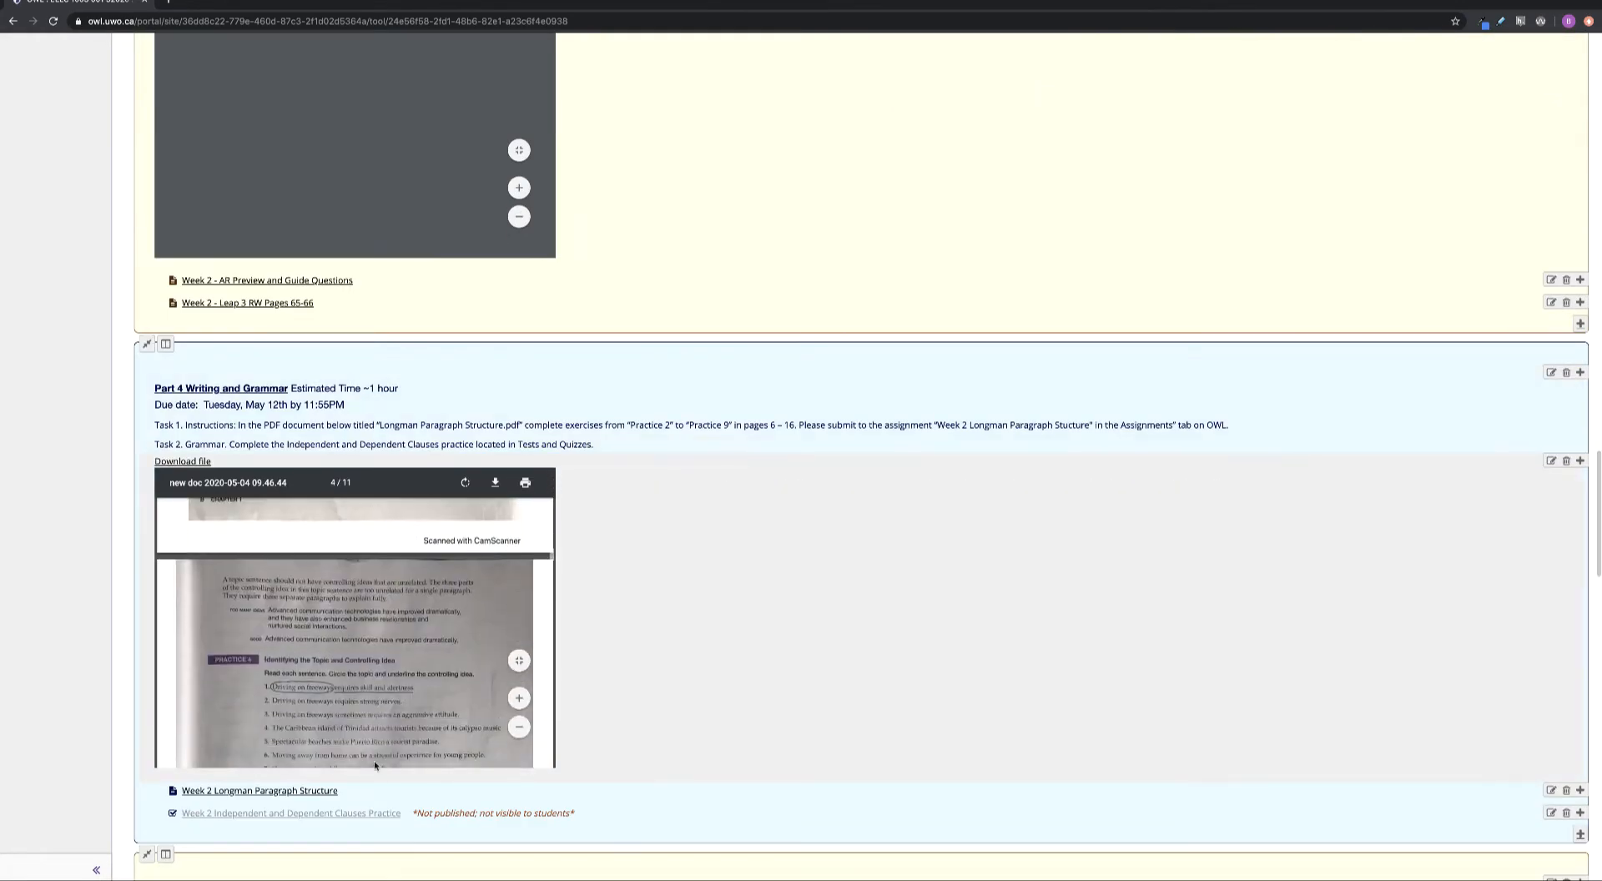
left_click(1551, 814)
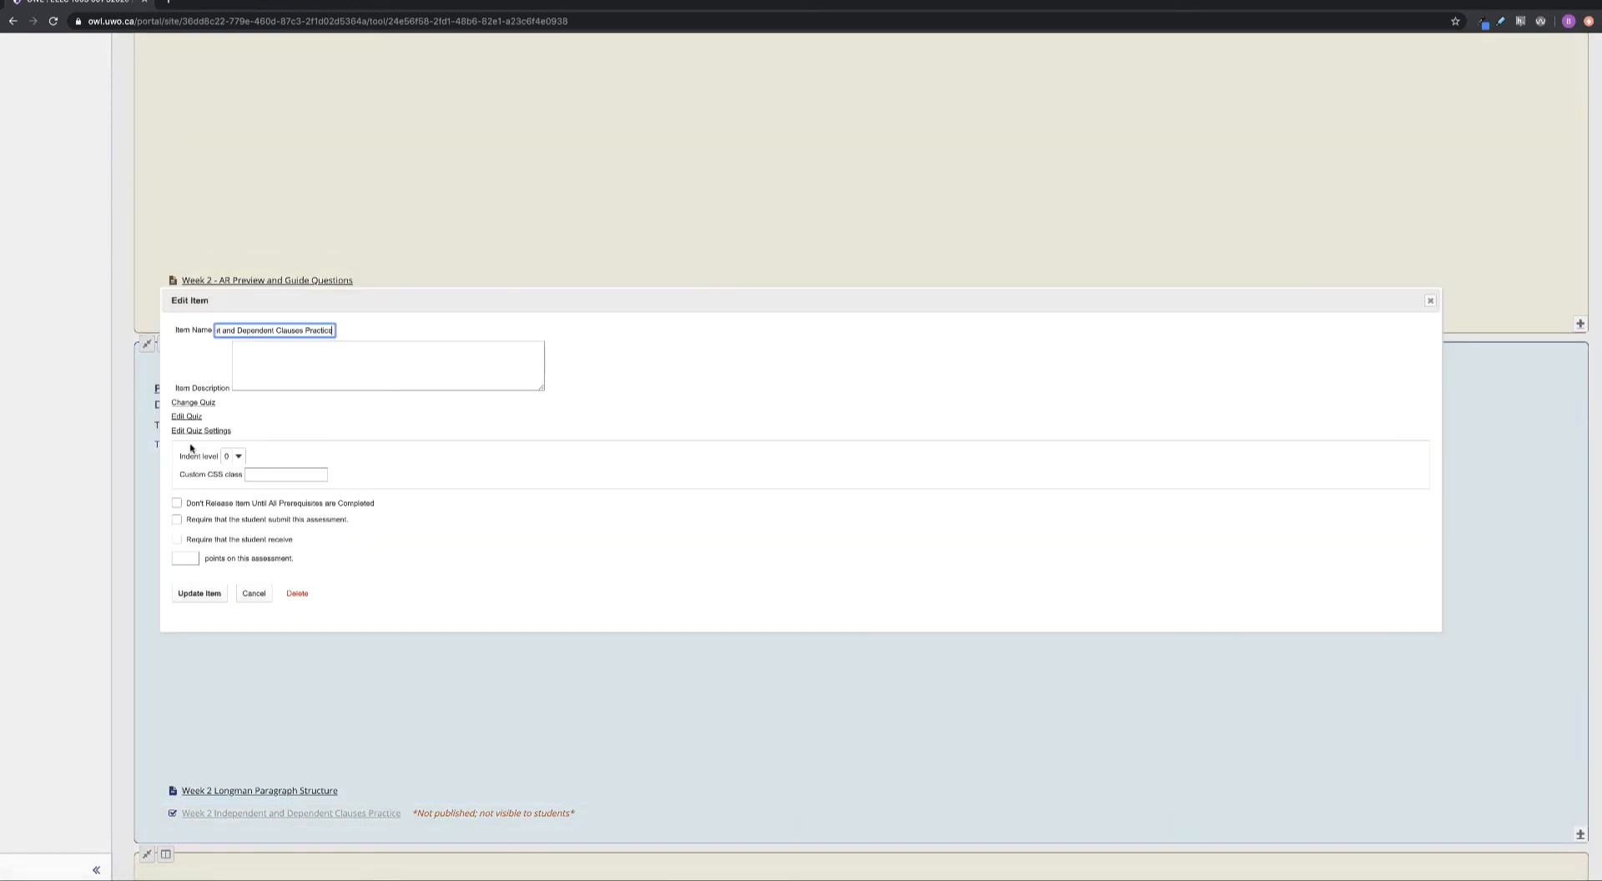
left_click(196, 404)
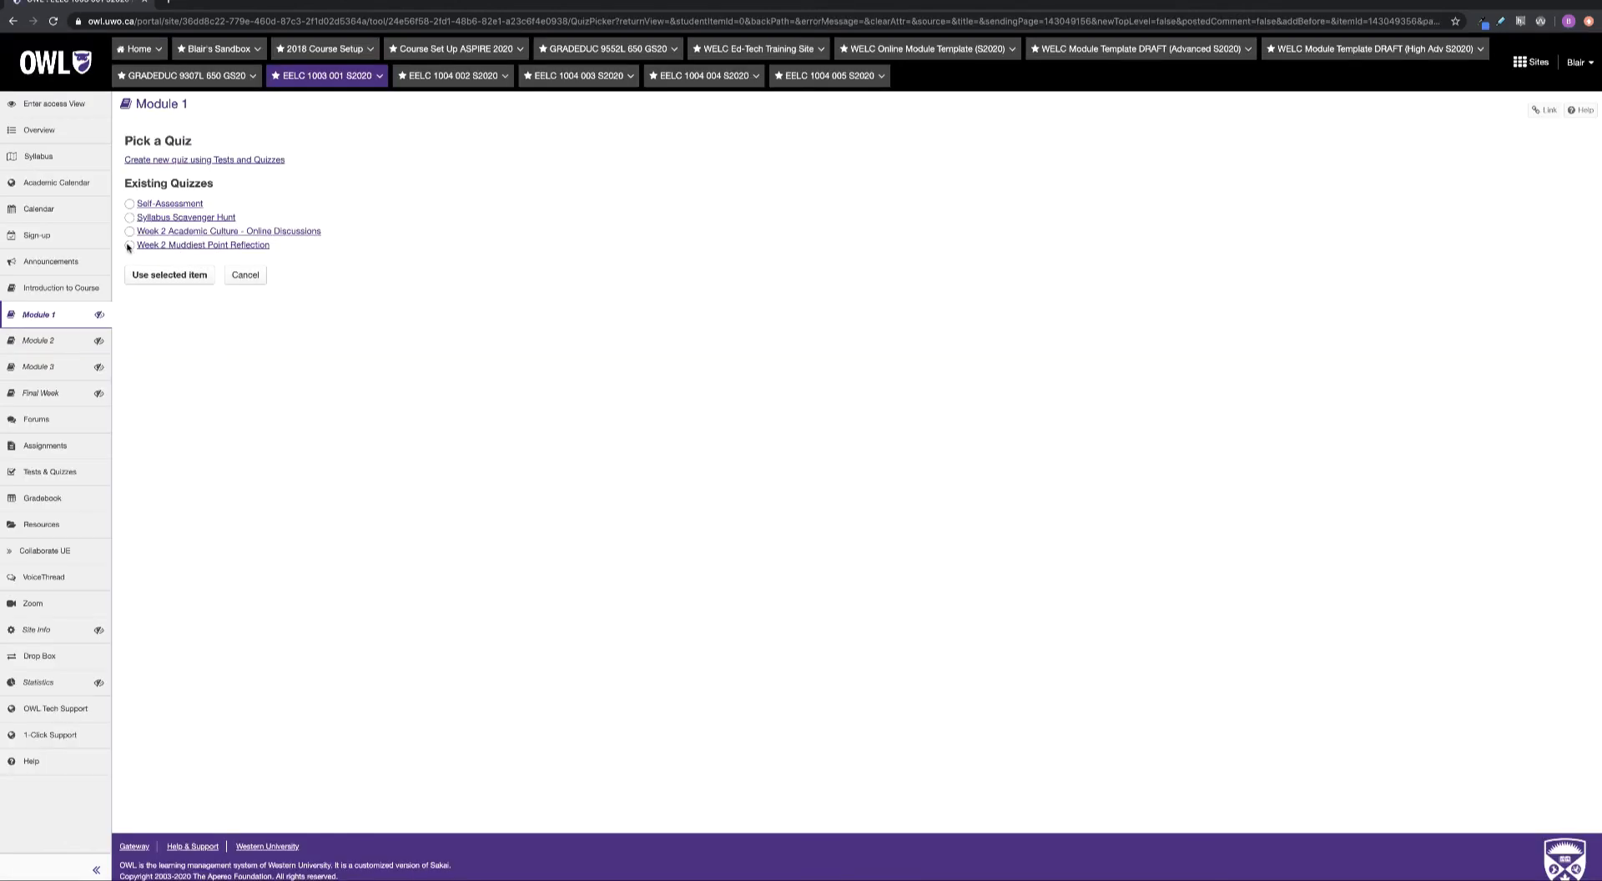
left_click(168, 275)
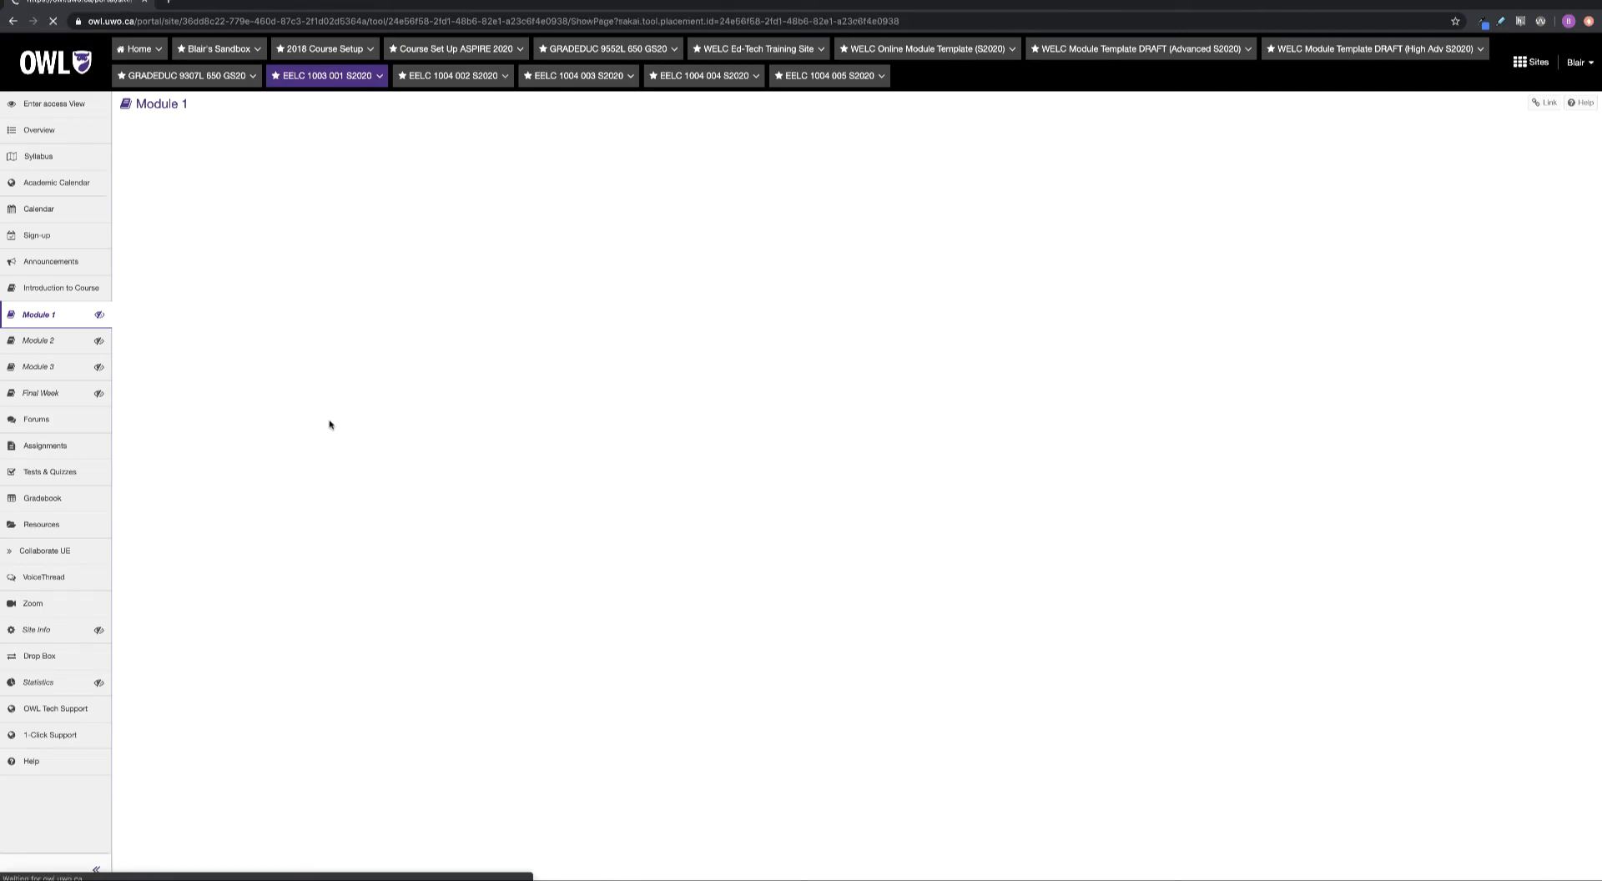
scroll(329, 423, "down", 20)
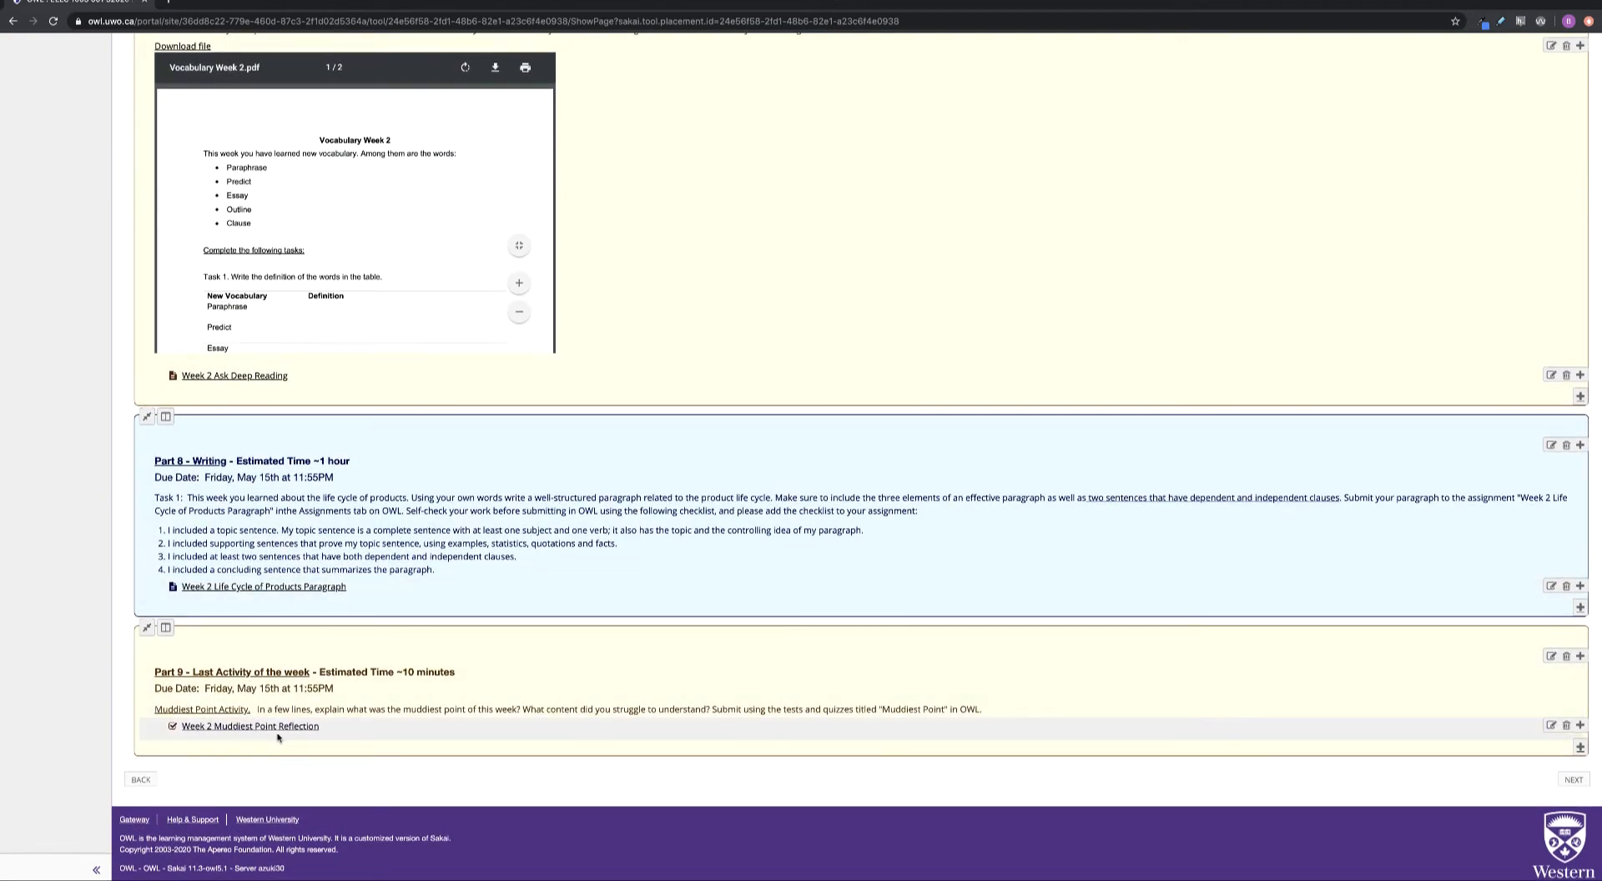
scroll(294, 734, "up", 8)
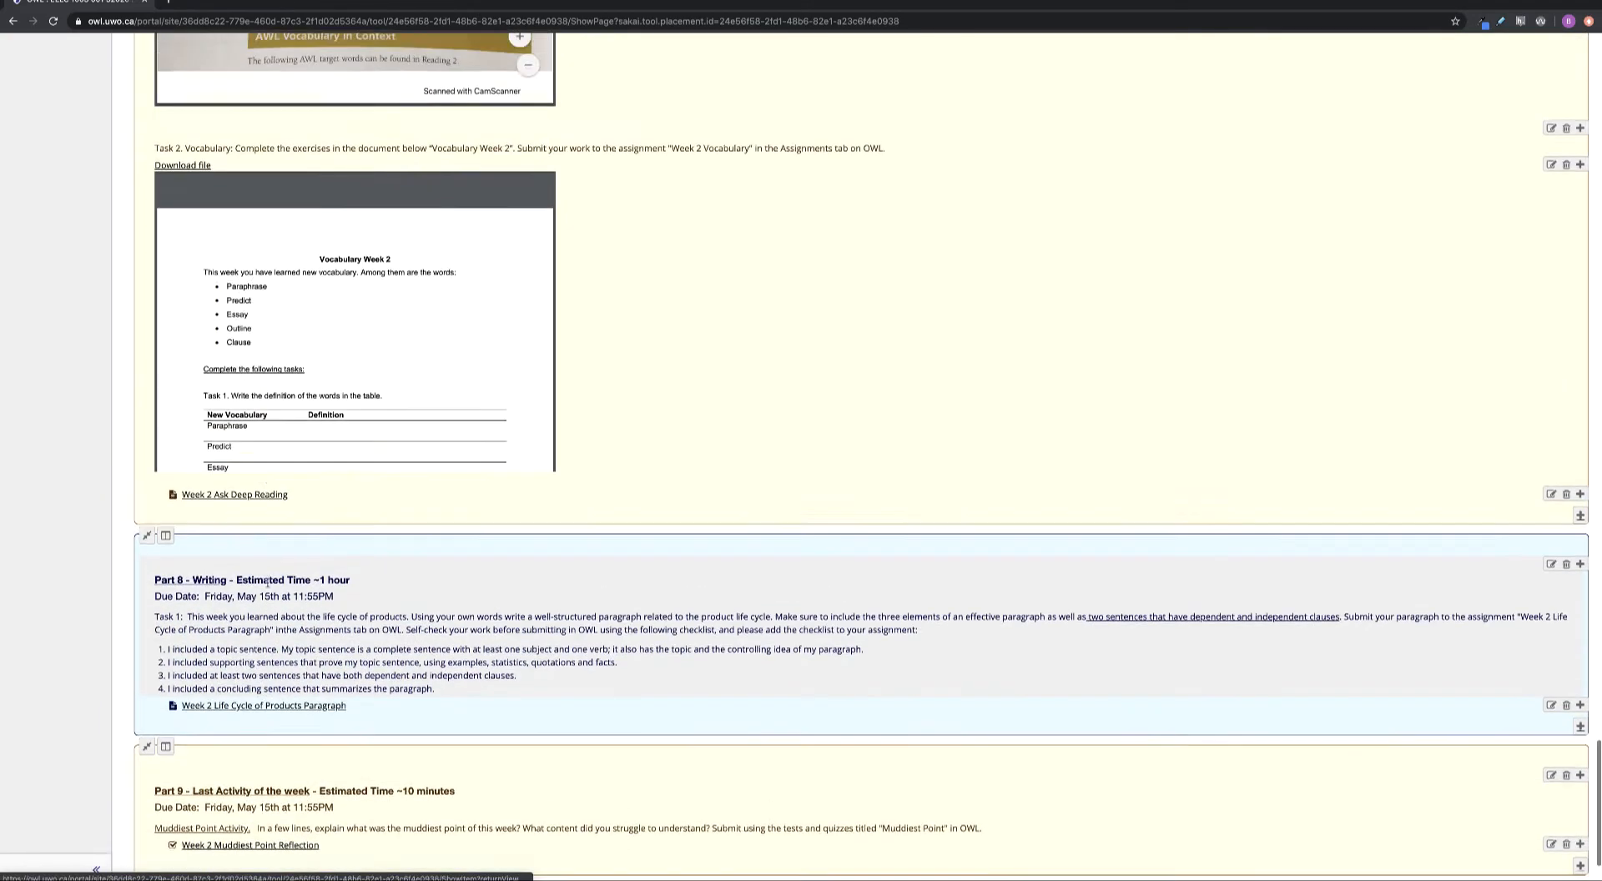
scroll(268, 587, "up", 10)
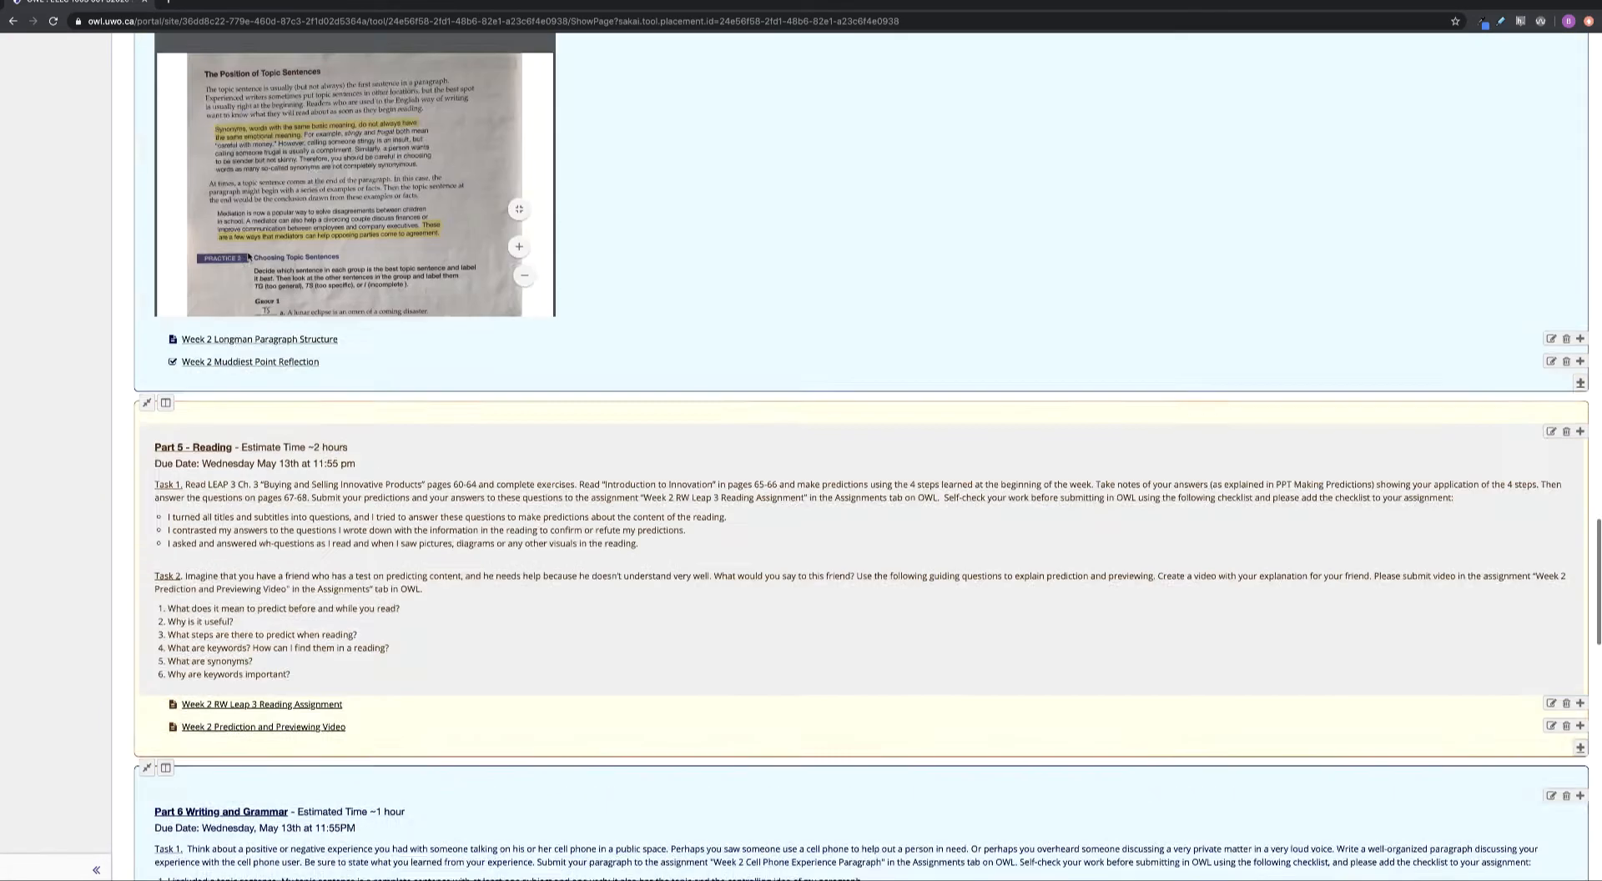
scroll(157, 591, "down", 4)
scroll(228, 455, "up", 4)
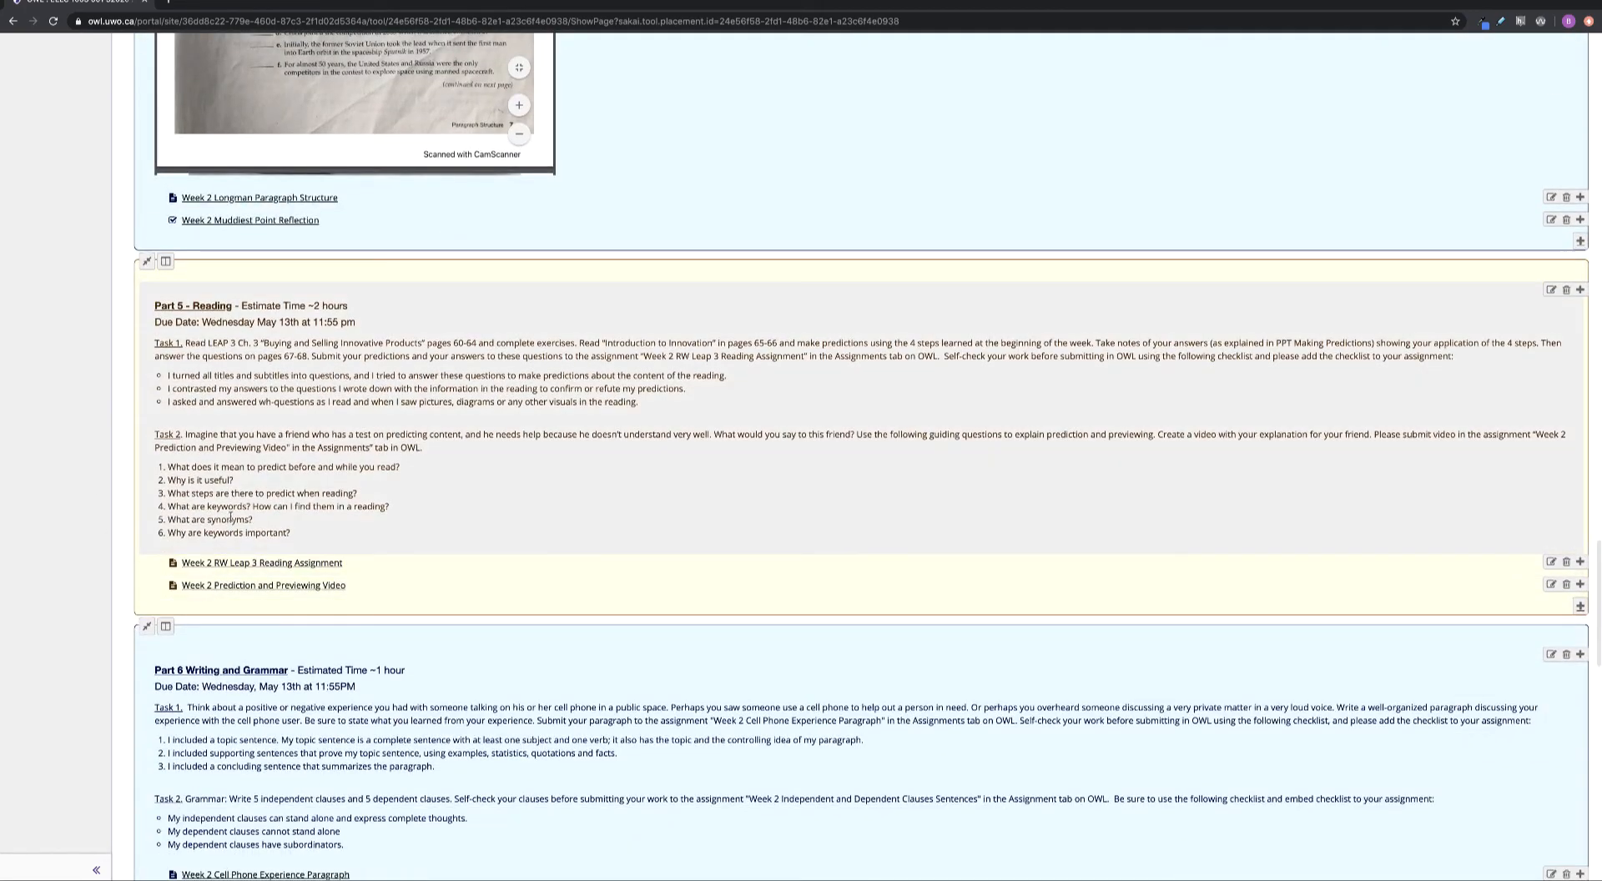
scroll(228, 455, "up", 8)
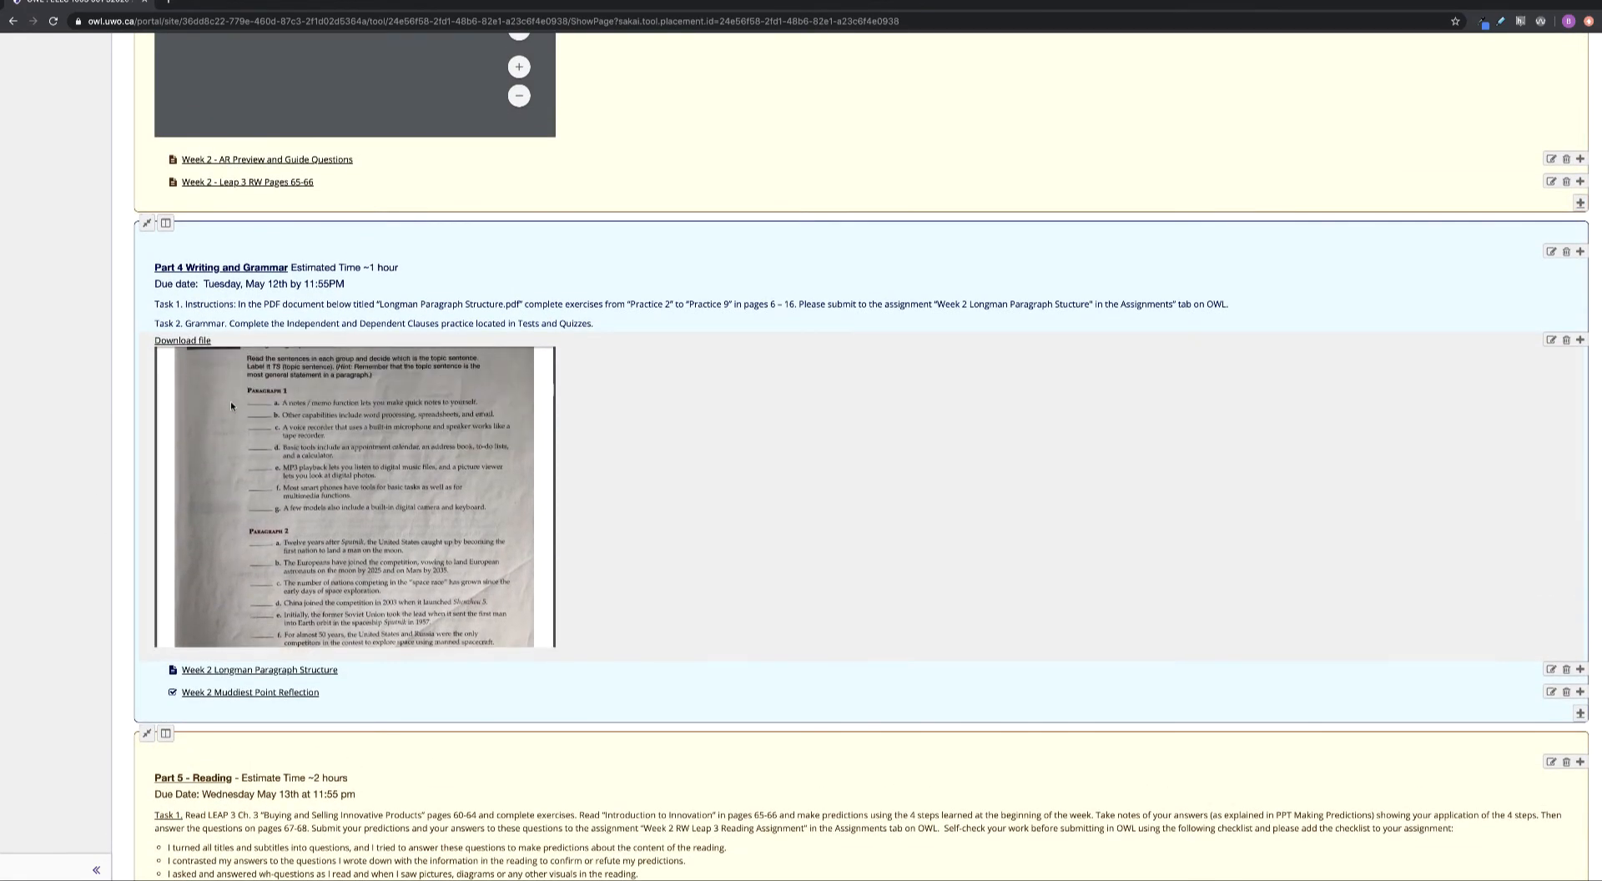
scroll(214, 365, "up", 15)
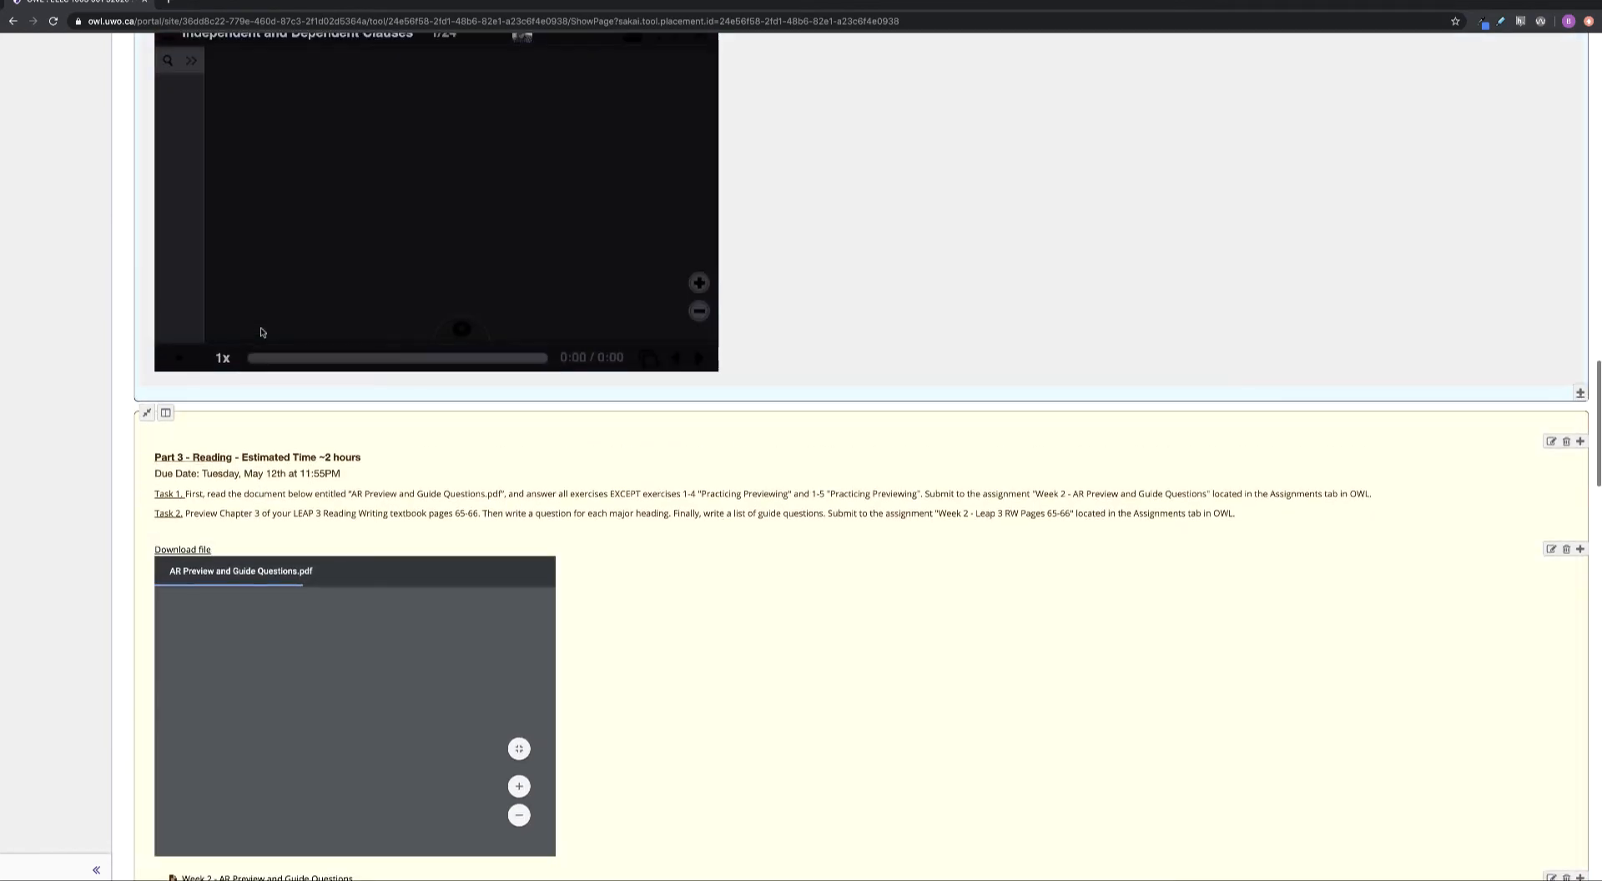
scroll(242, 366, "up", 15)
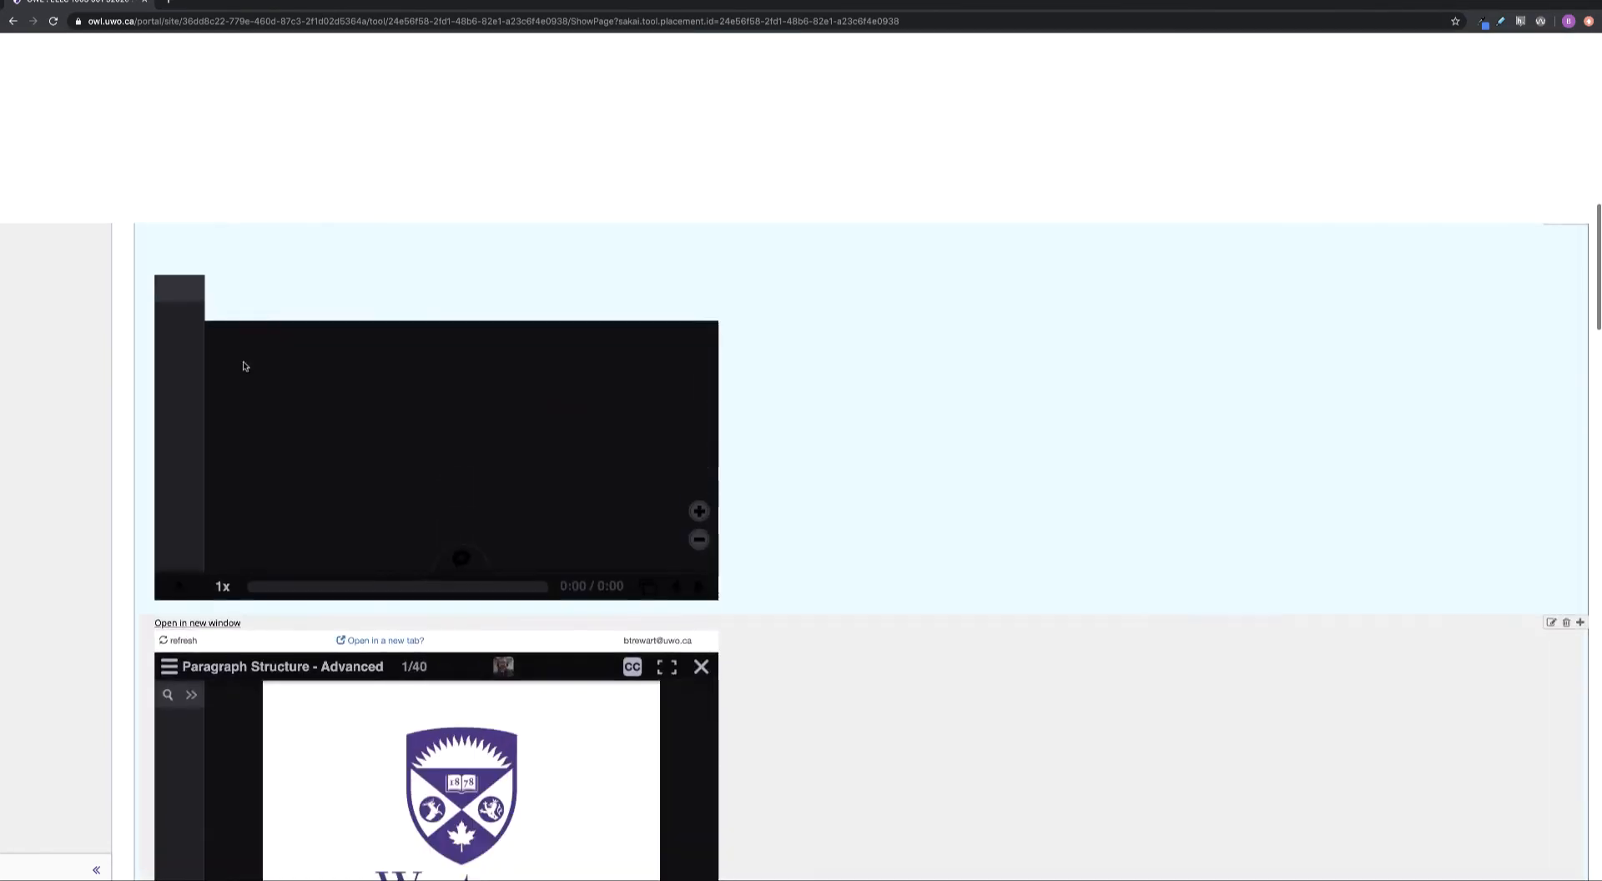
scroll(246, 367, "up", 5)
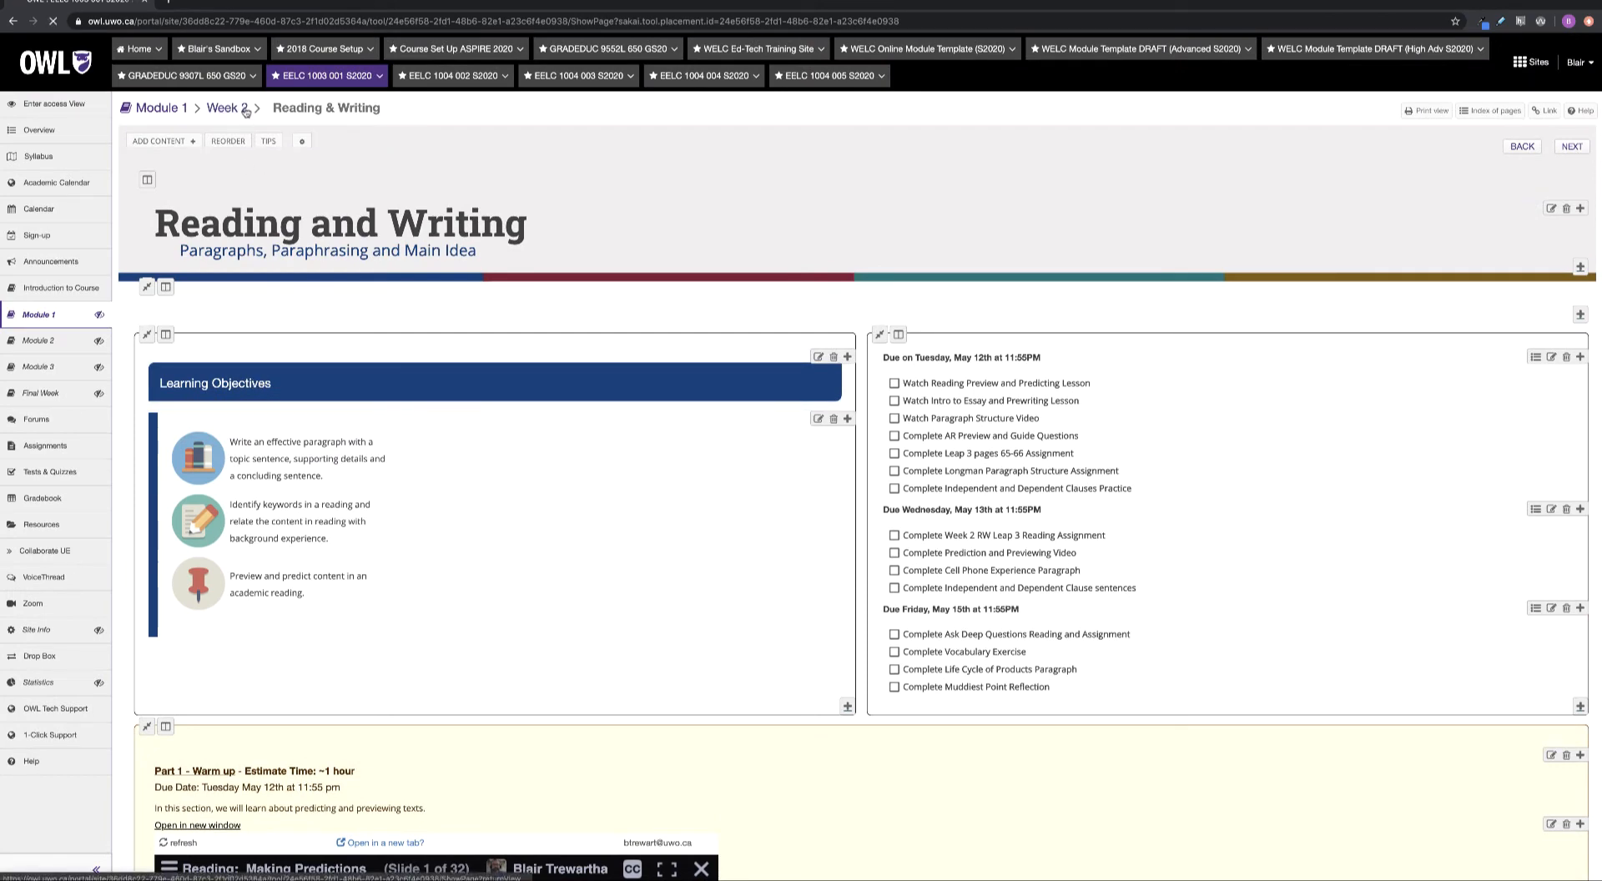
left_click(246, 109)
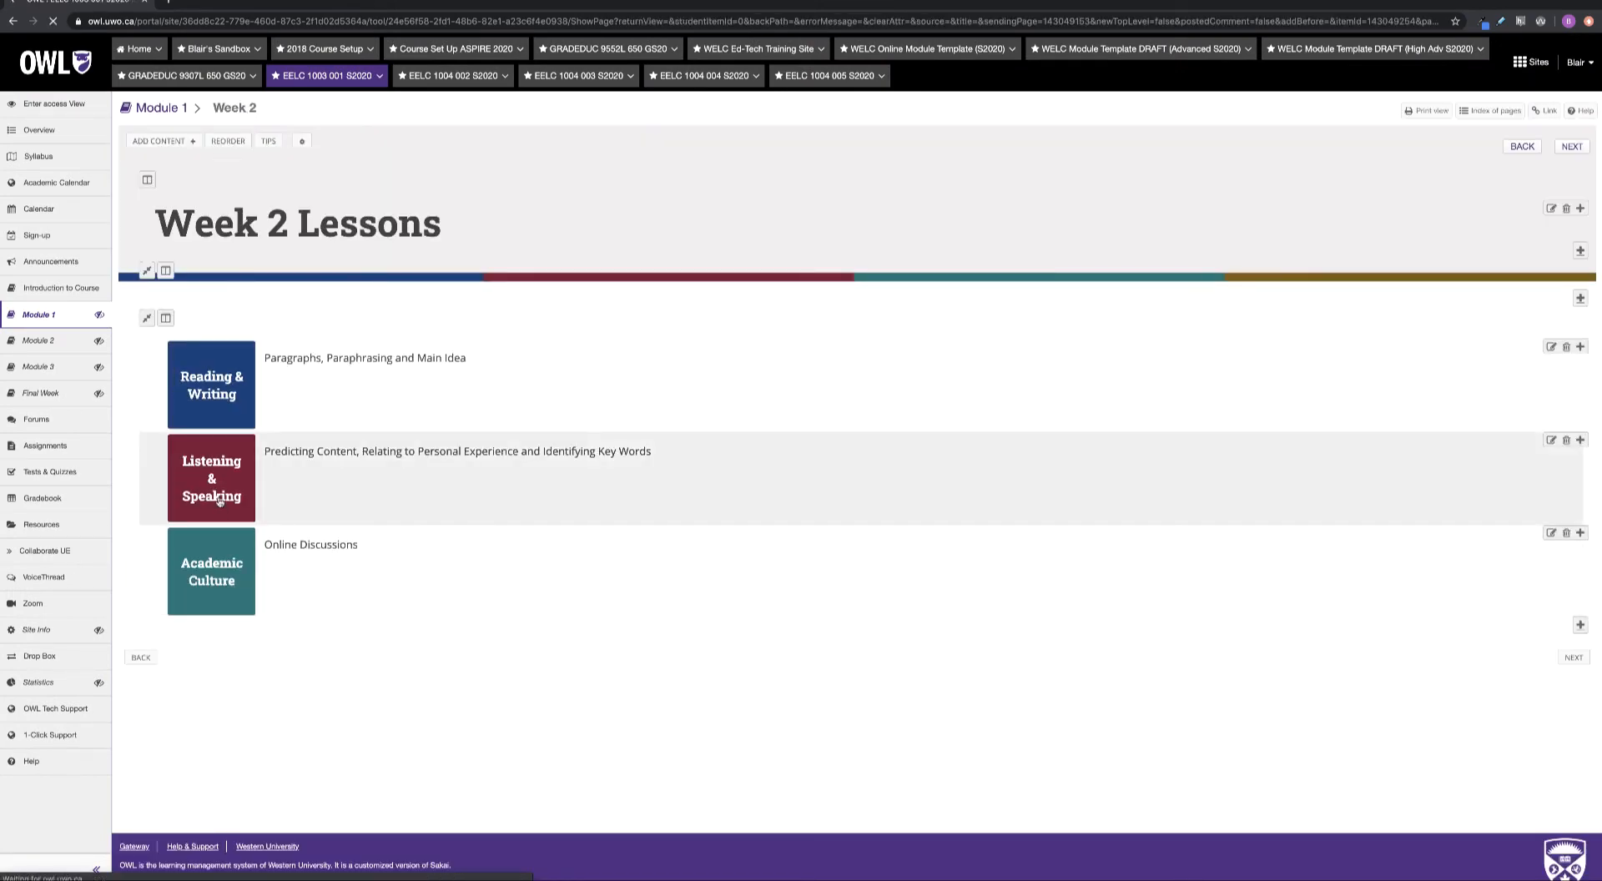
left_click(220, 500)
scroll(697, 228, "down", 2)
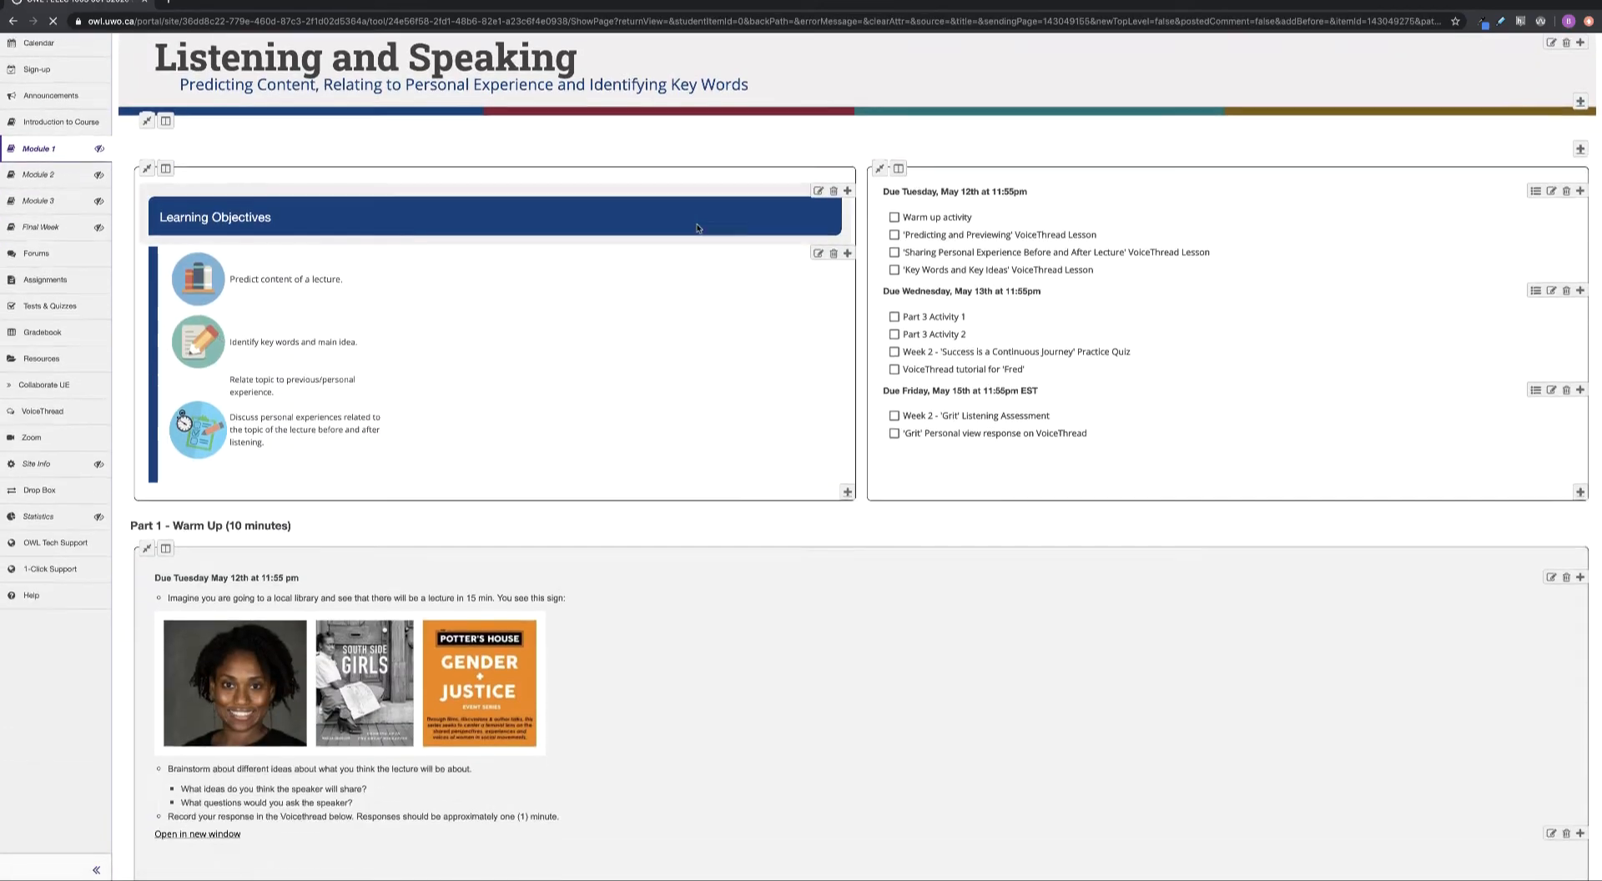
scroll(697, 227, "down", 8)
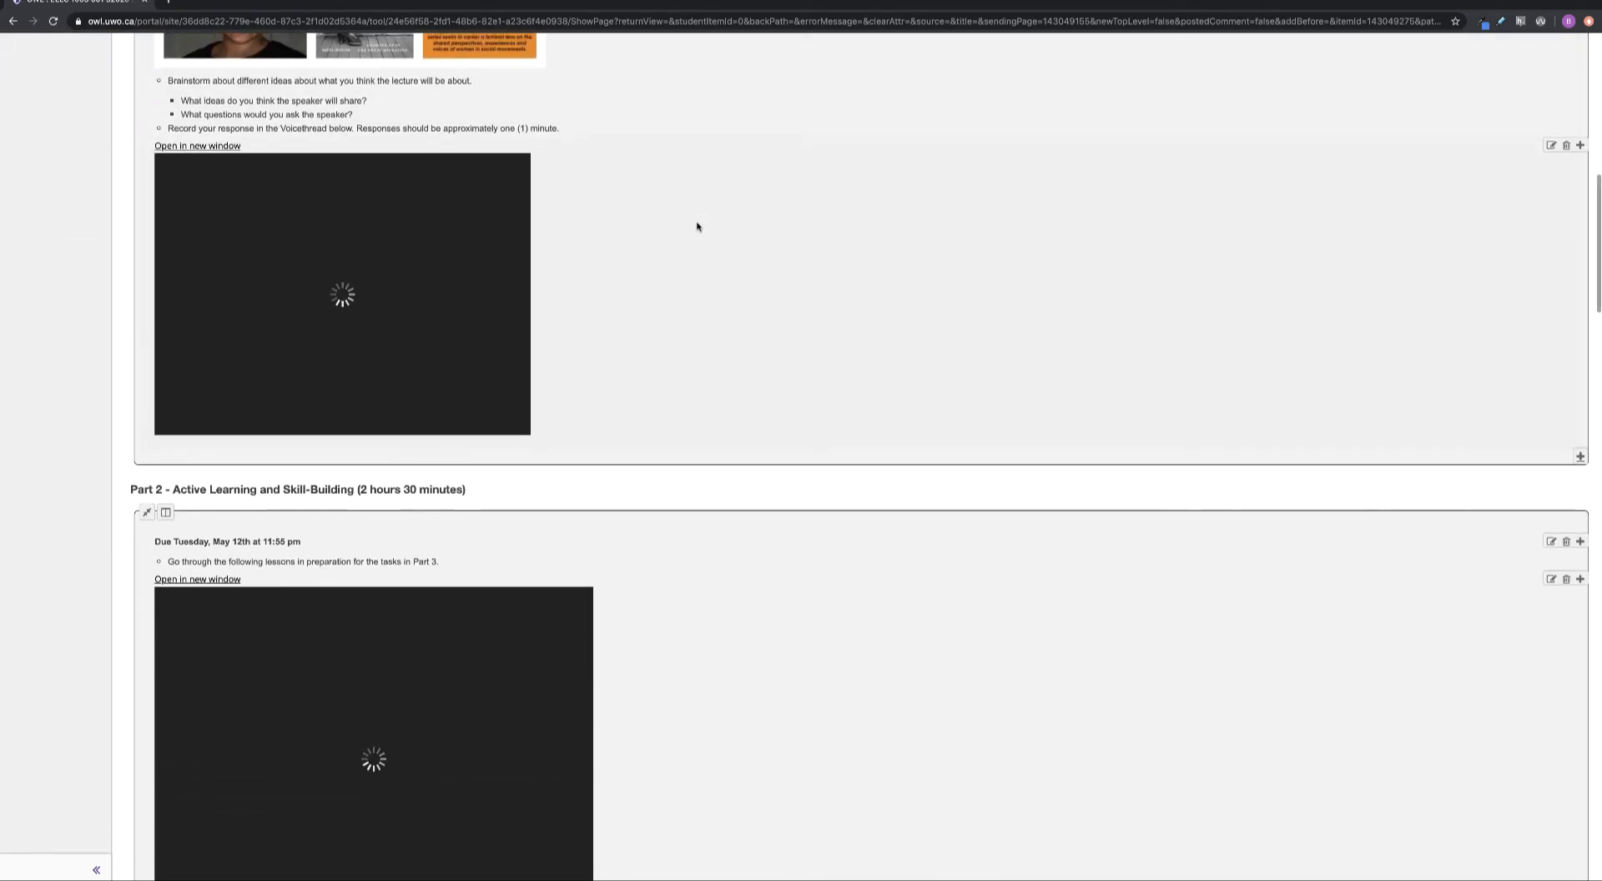
scroll(697, 227, "down", 10)
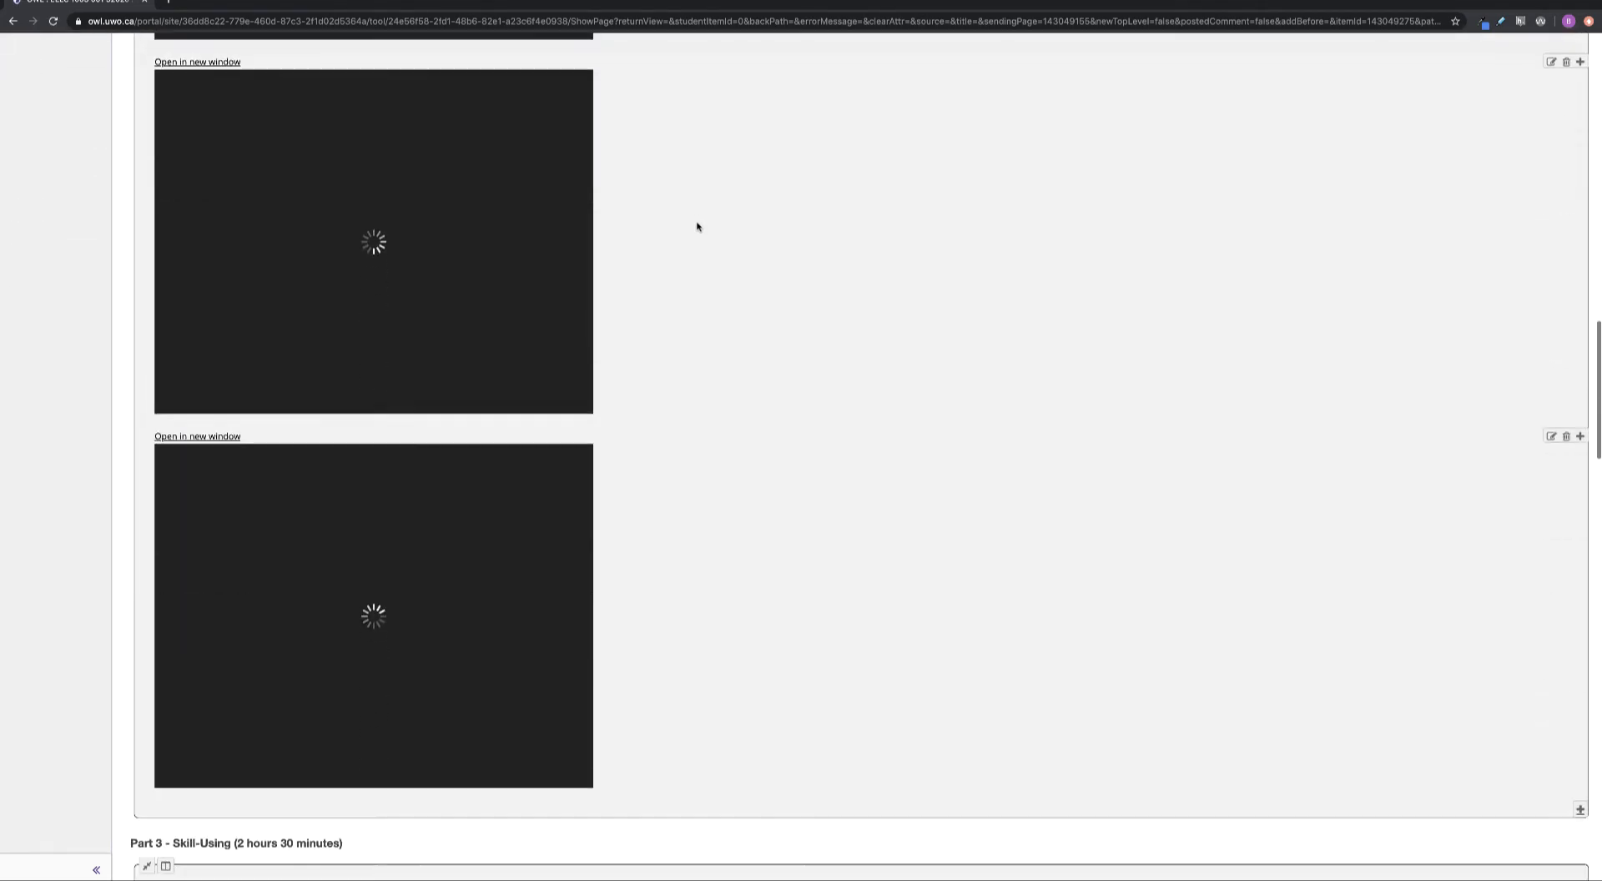
scroll(697, 228, "down", 1)
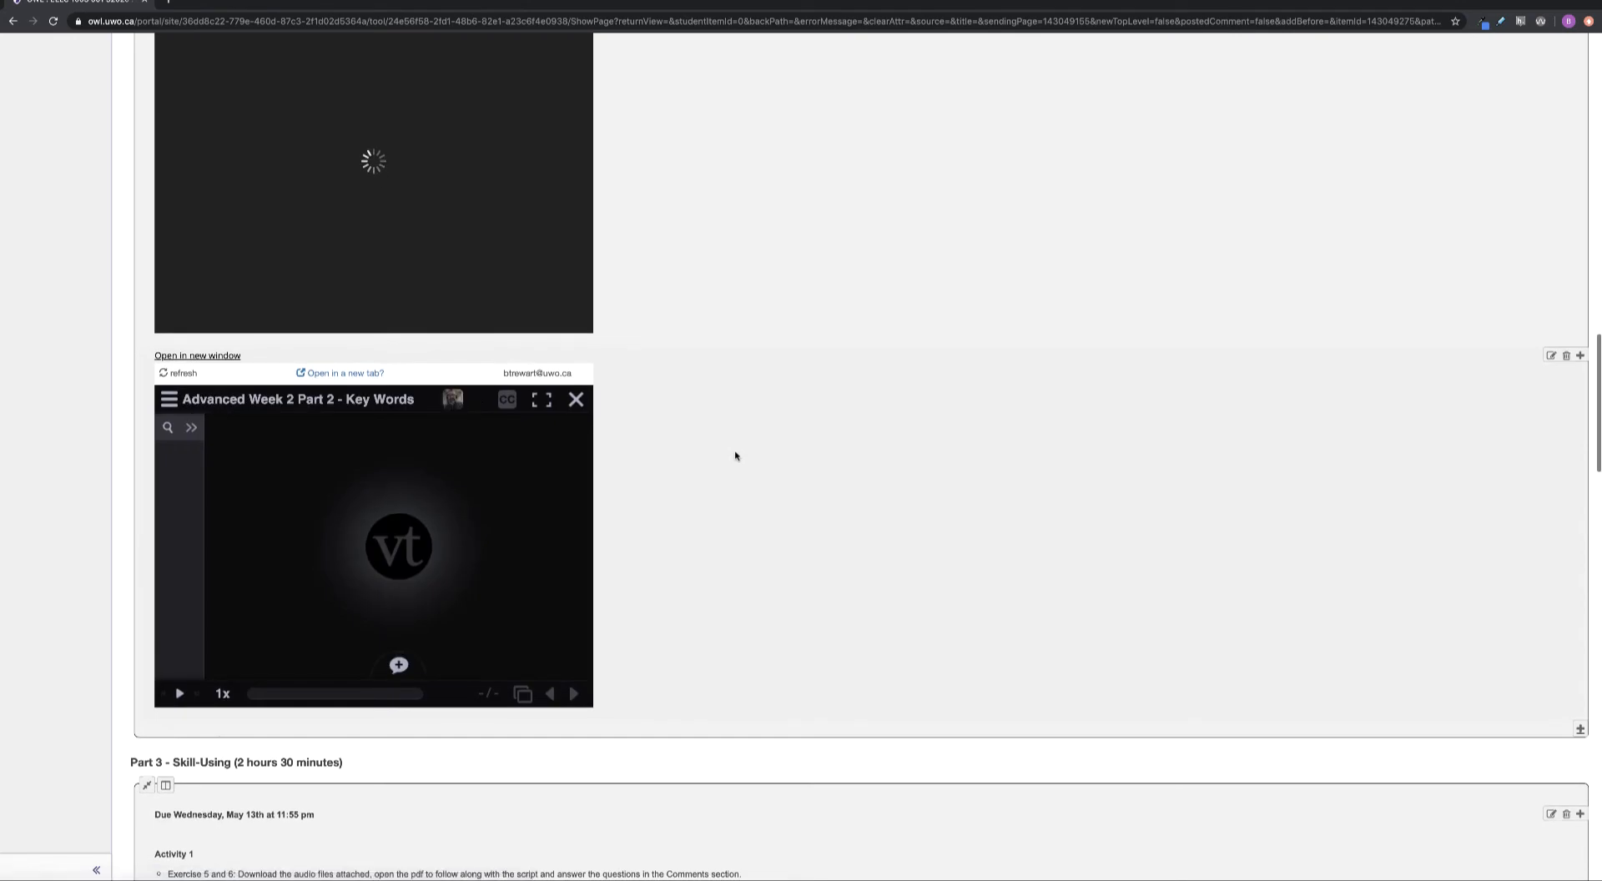
scroll(735, 456, "down", 5)
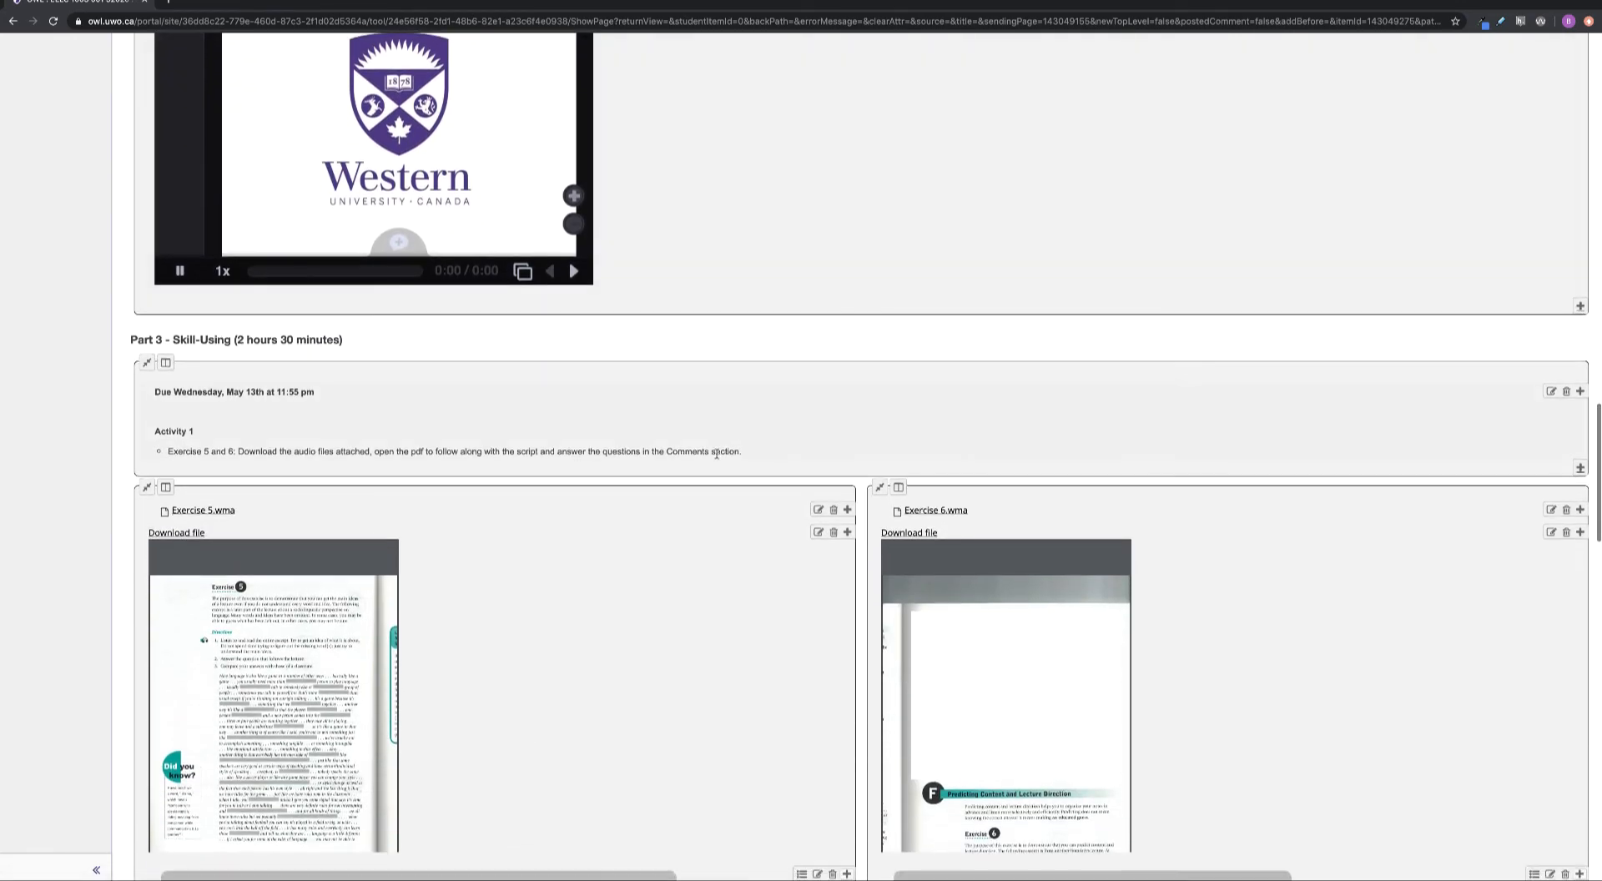
scroll(582, 444, "down", 1)
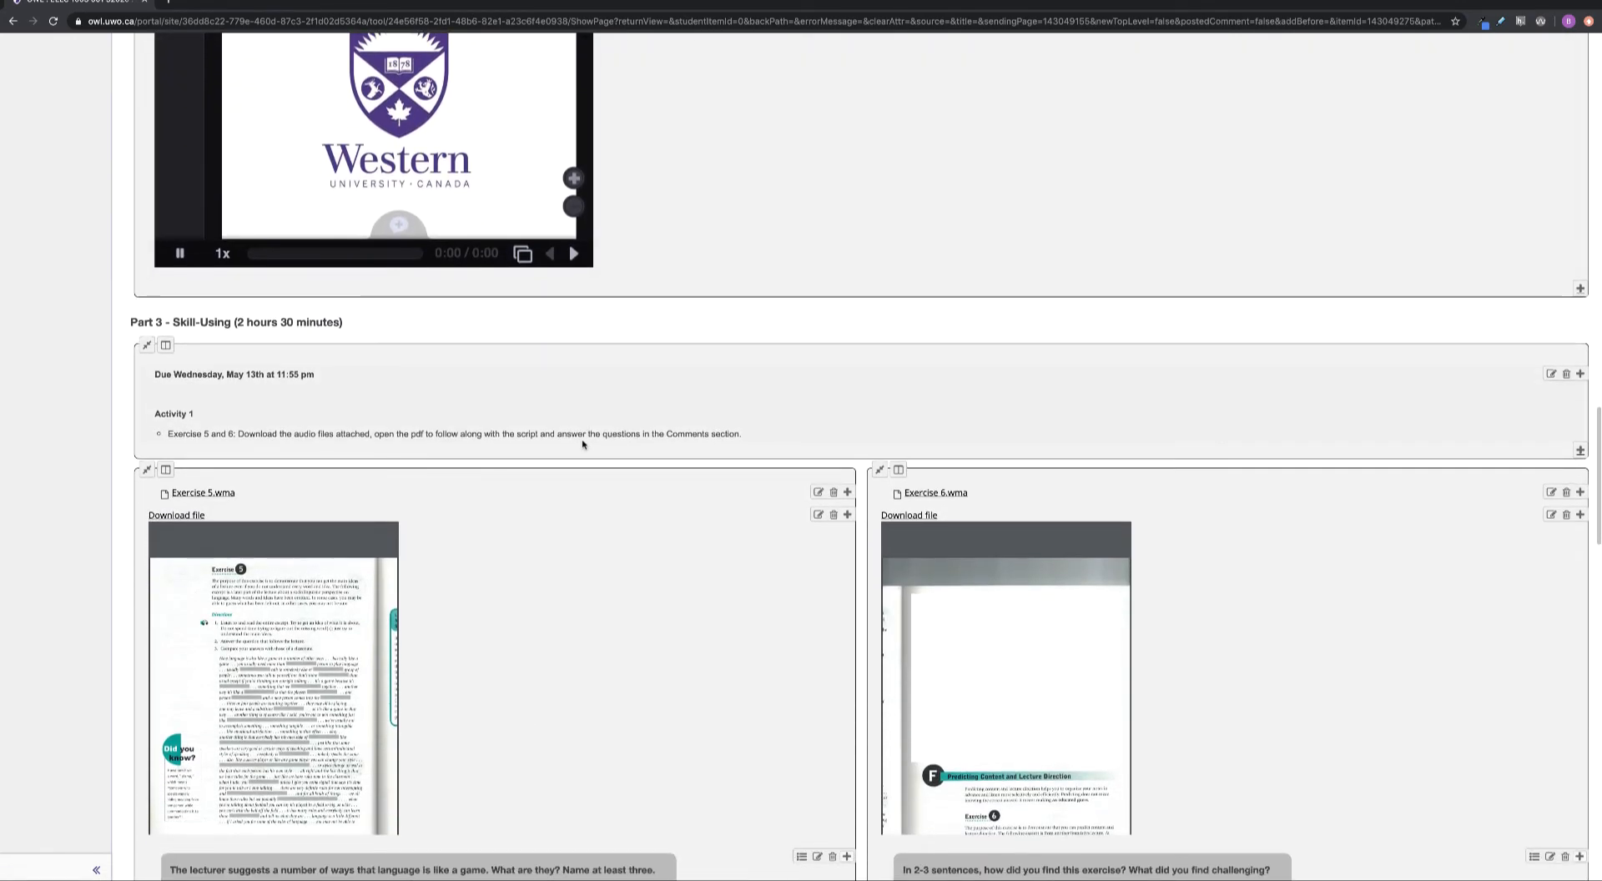
scroll(583, 444, "down", 3)
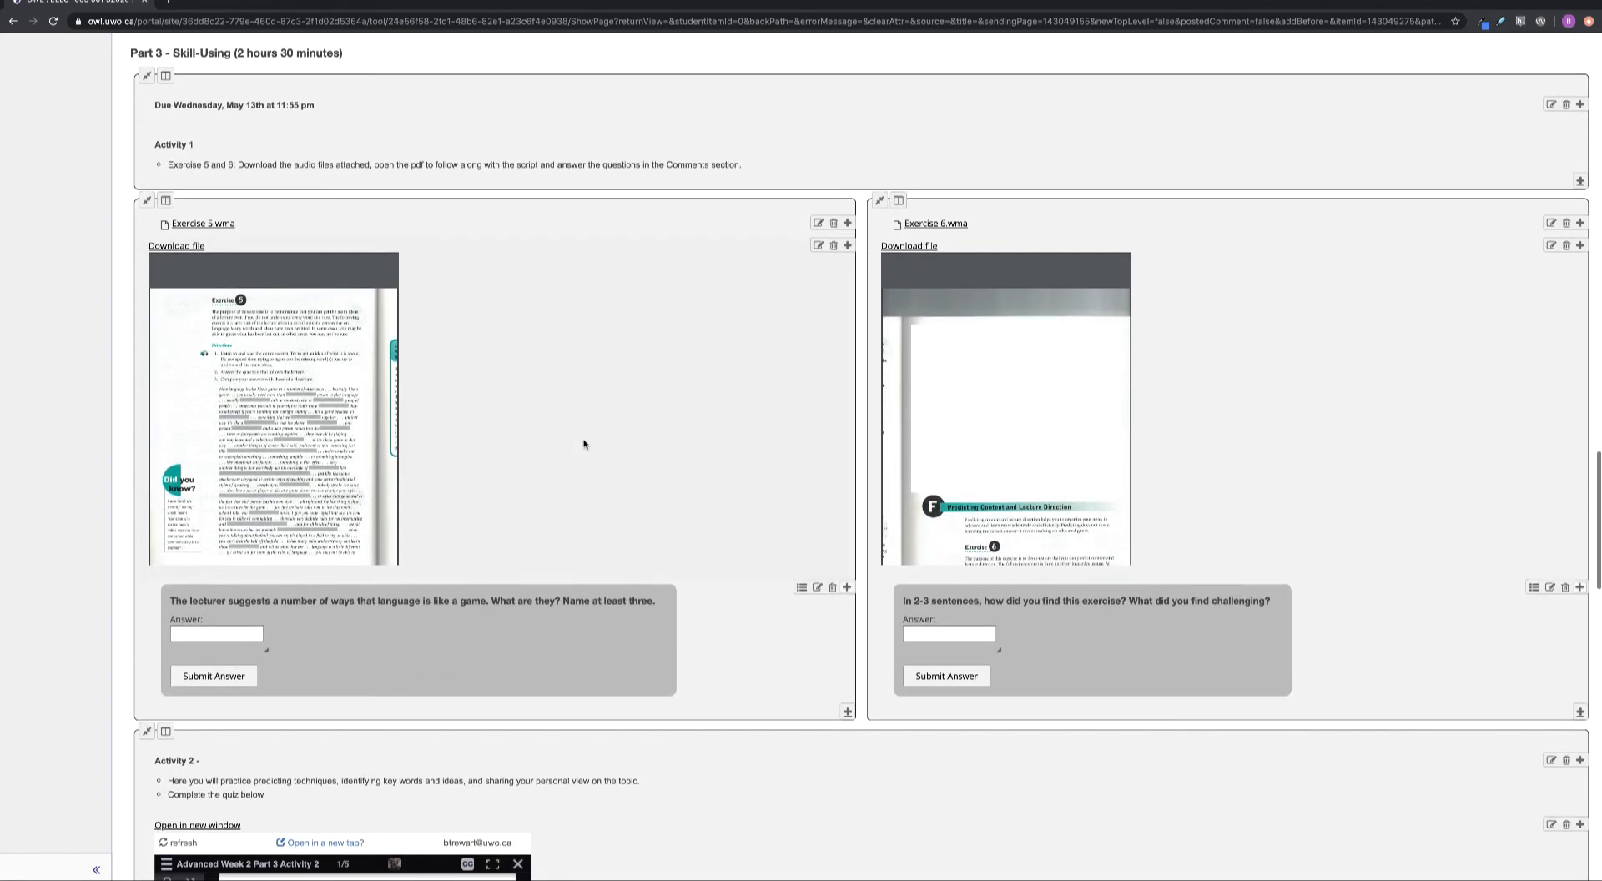
scroll(584, 444, "down", 6)
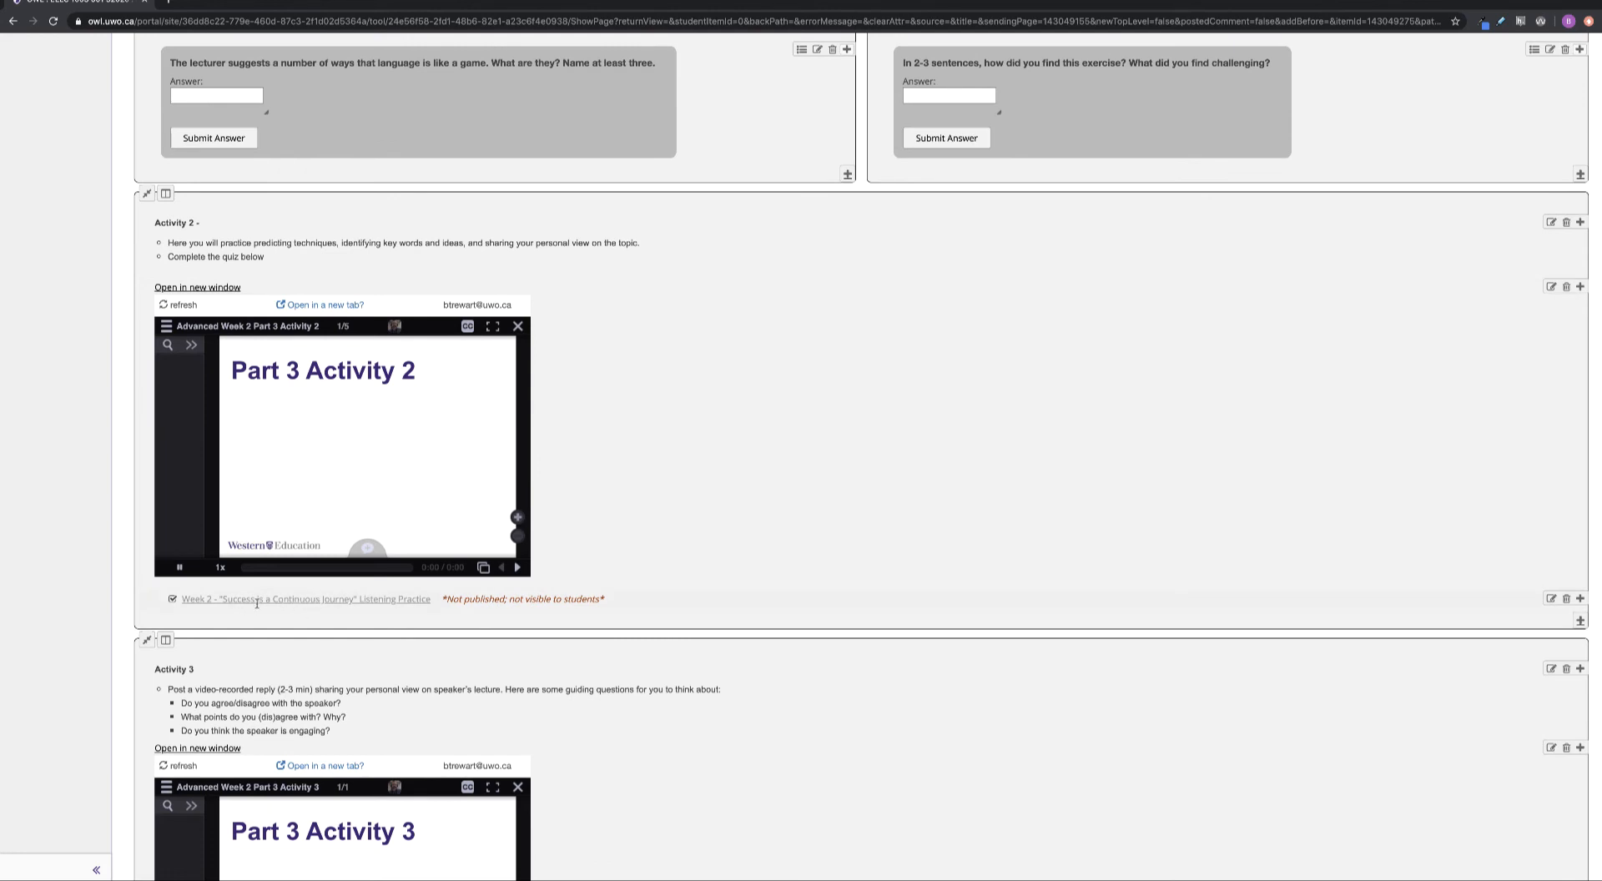
scroll(11, 336, "up", 9)
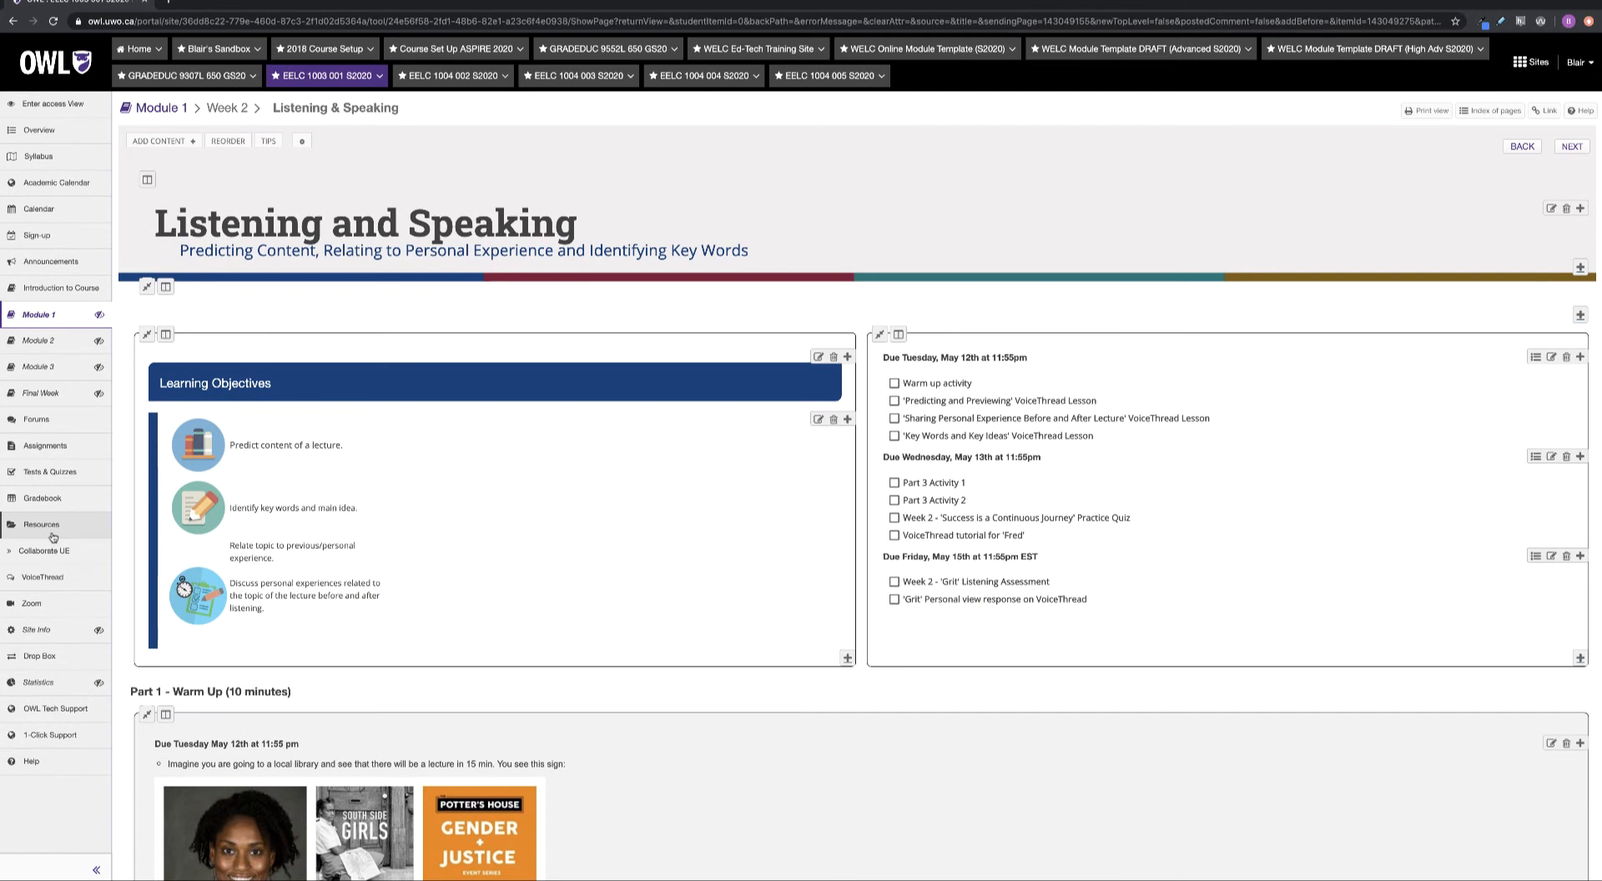
Publish the Success is a Continuous Journey listening practice quiz, then return to the lesson
left_click(55, 472)
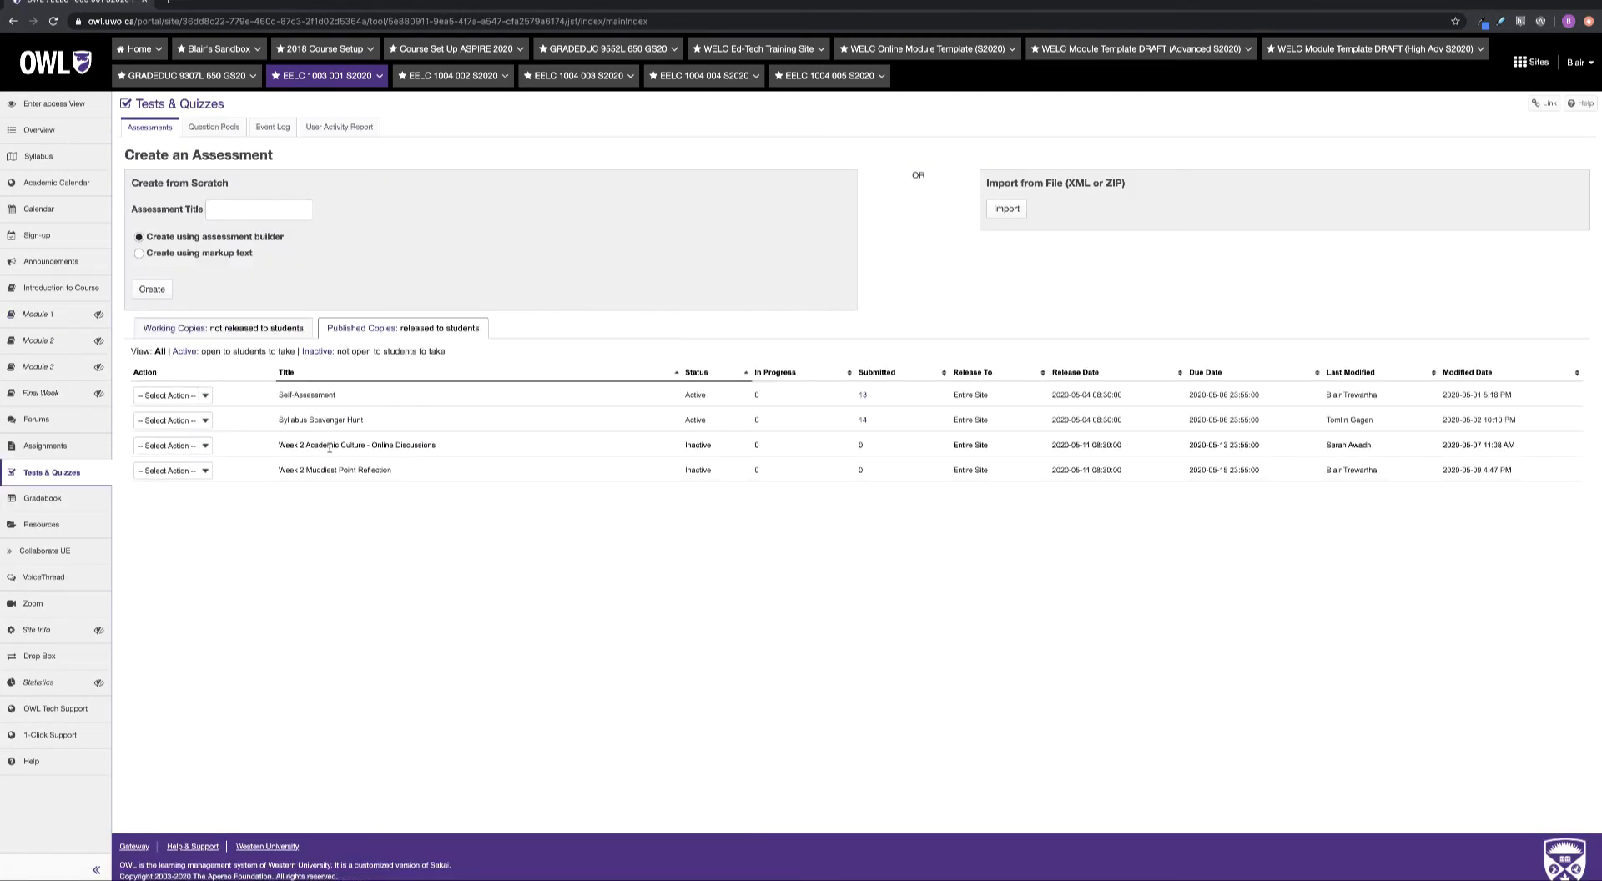
left_click(271, 329)
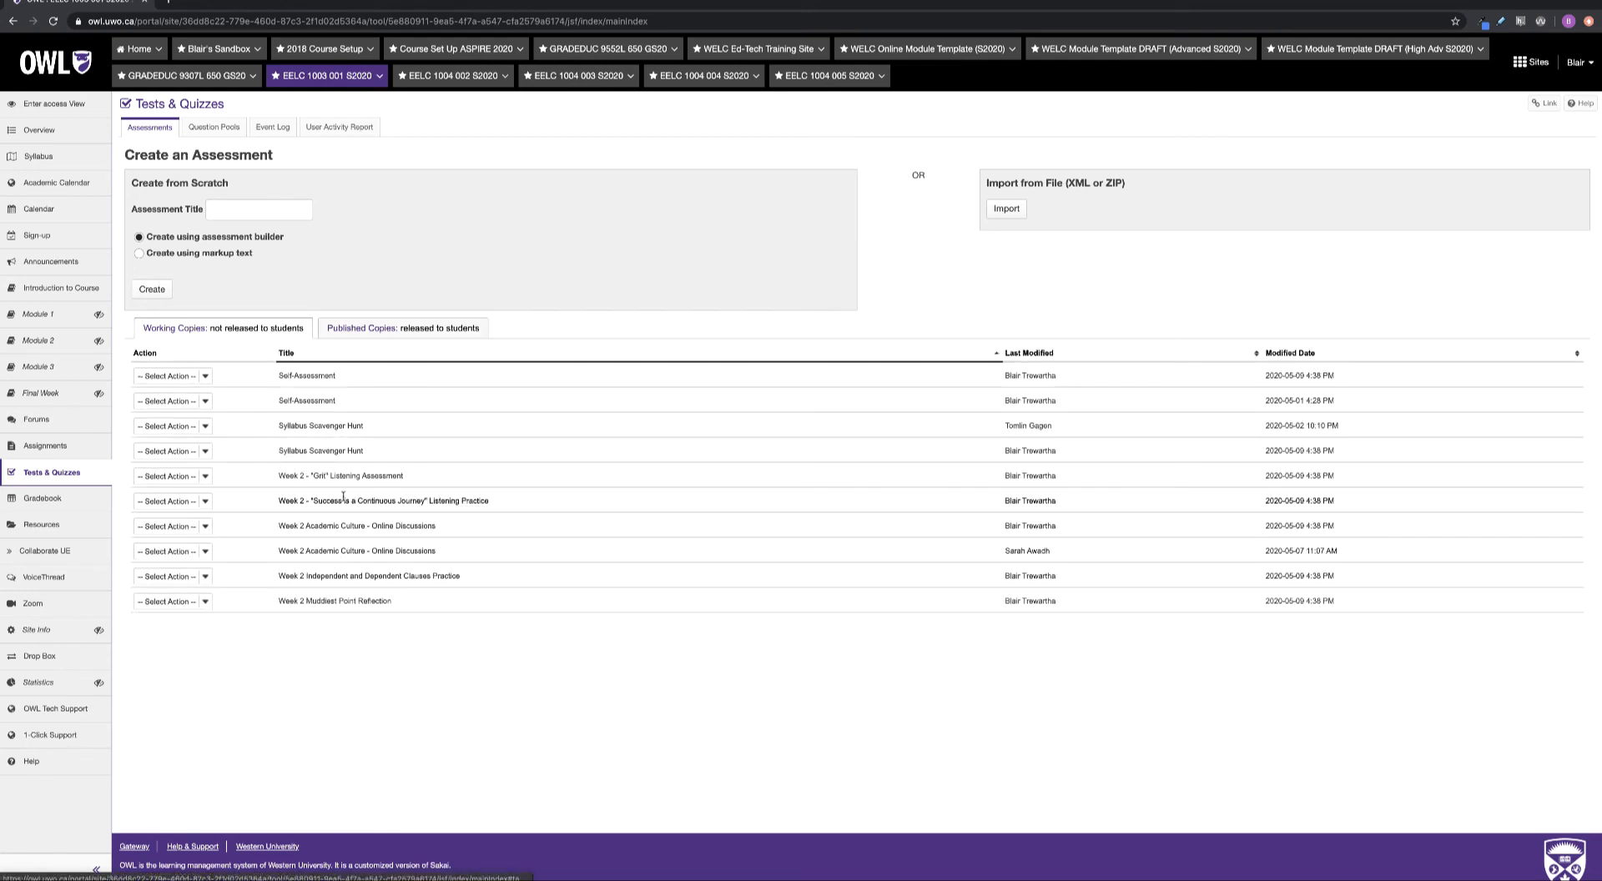
left_click(205, 502)
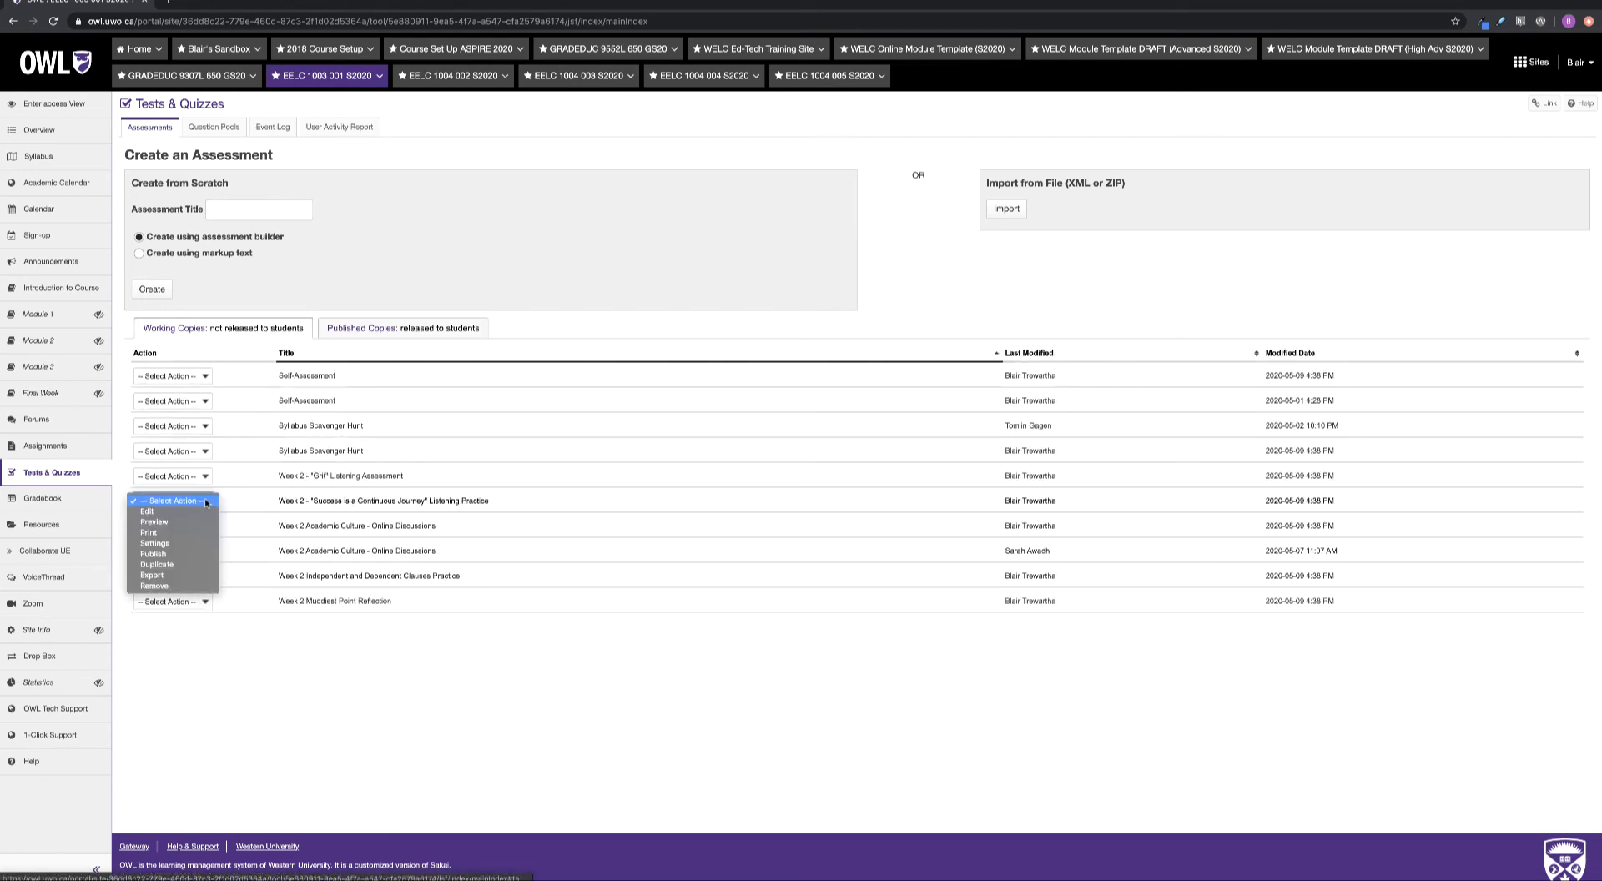
left_click(178, 555)
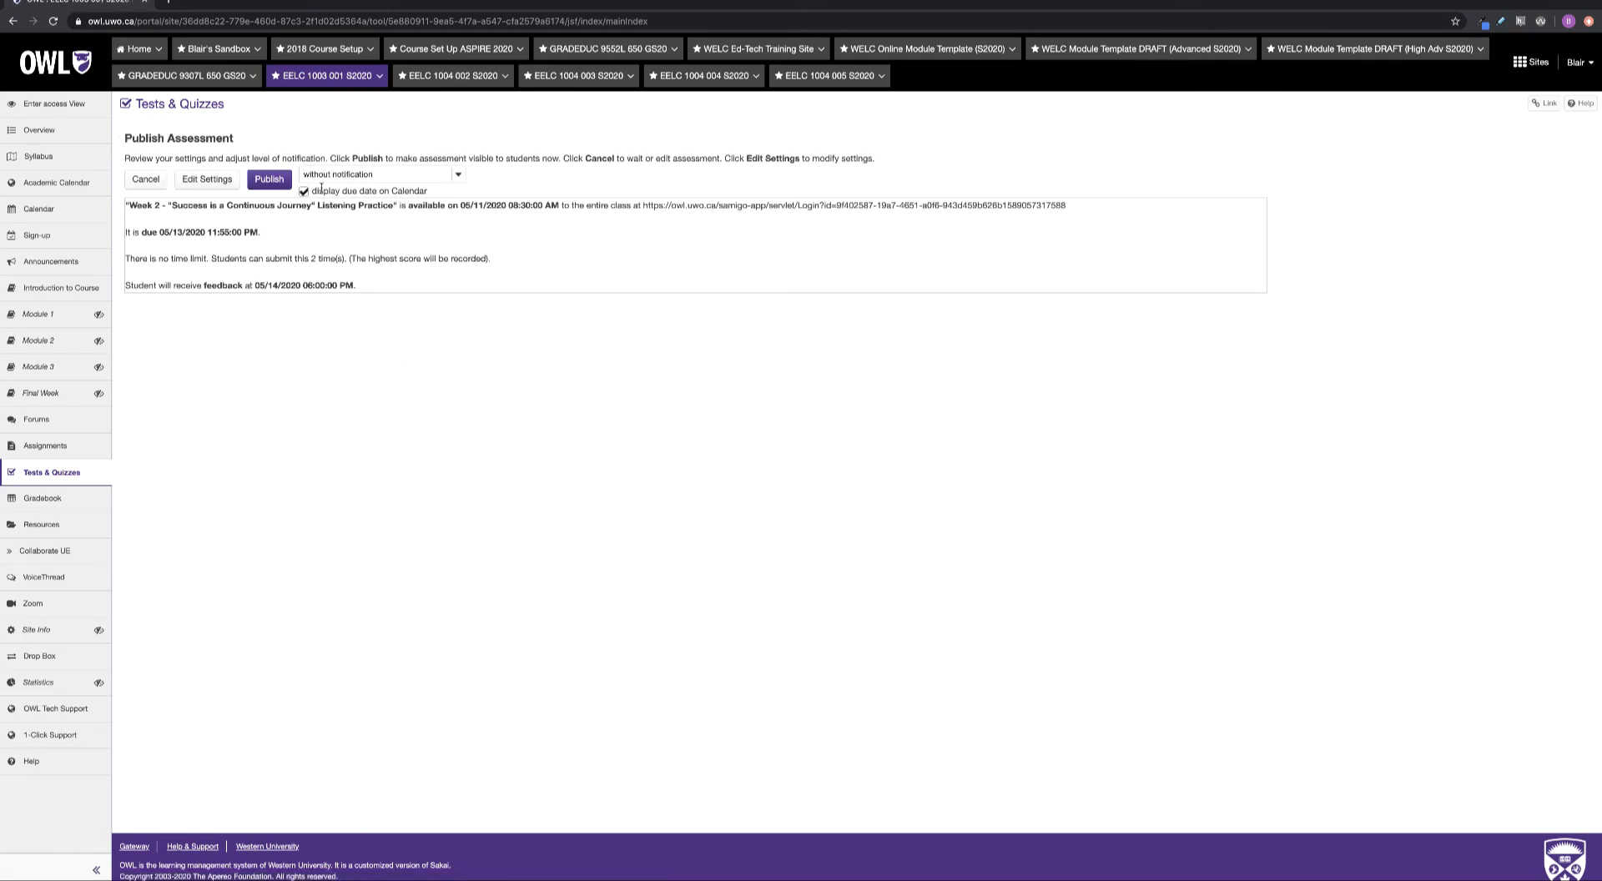
left_click(268, 180)
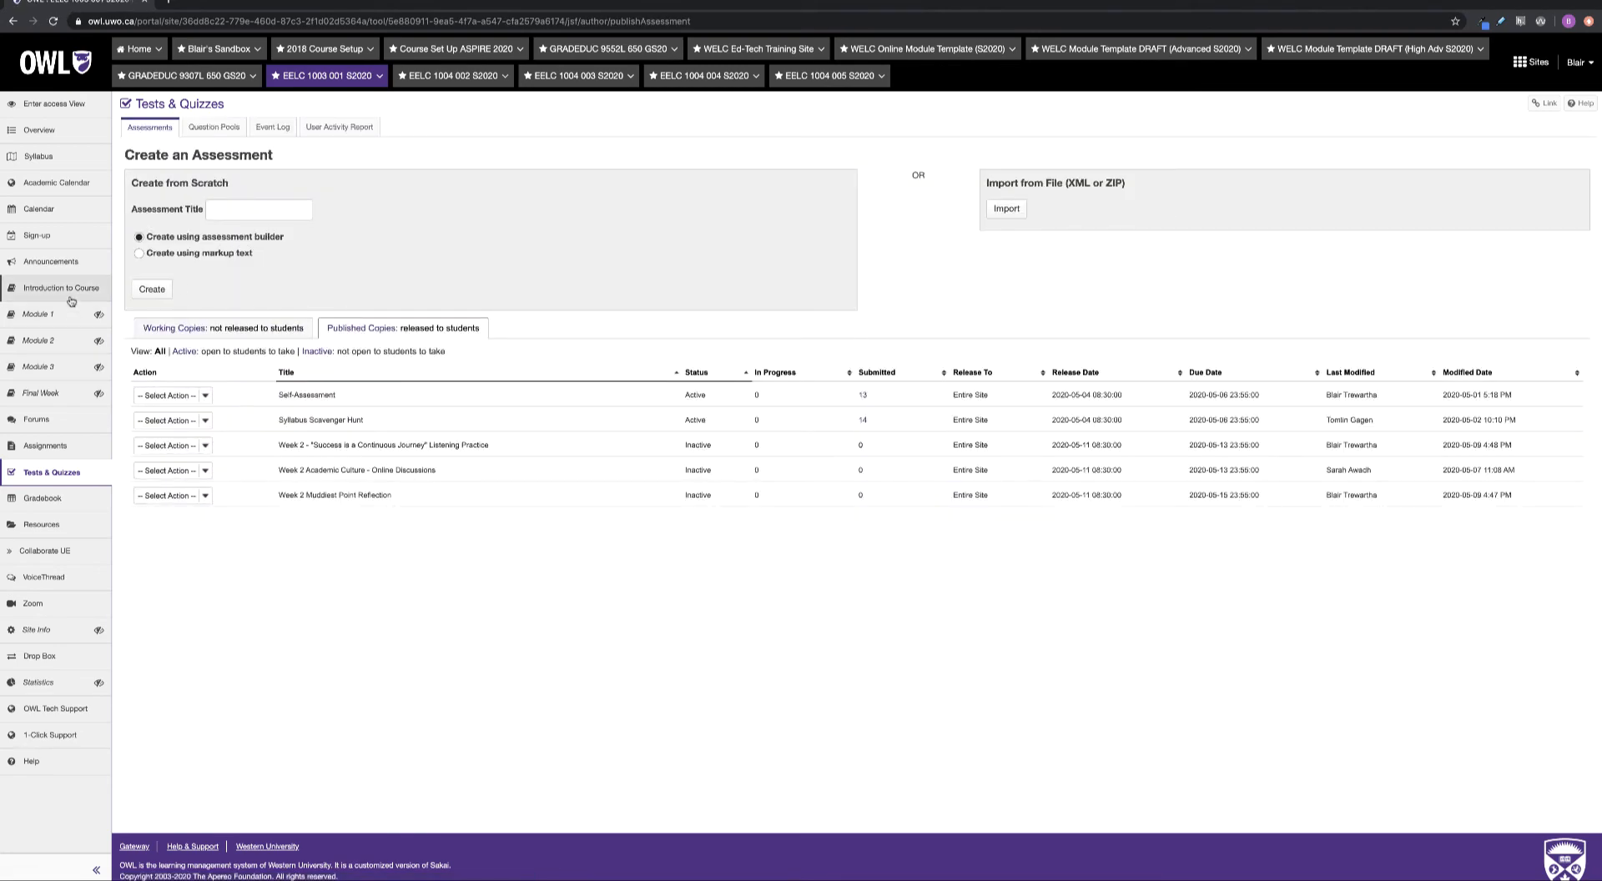
left_click(54, 318)
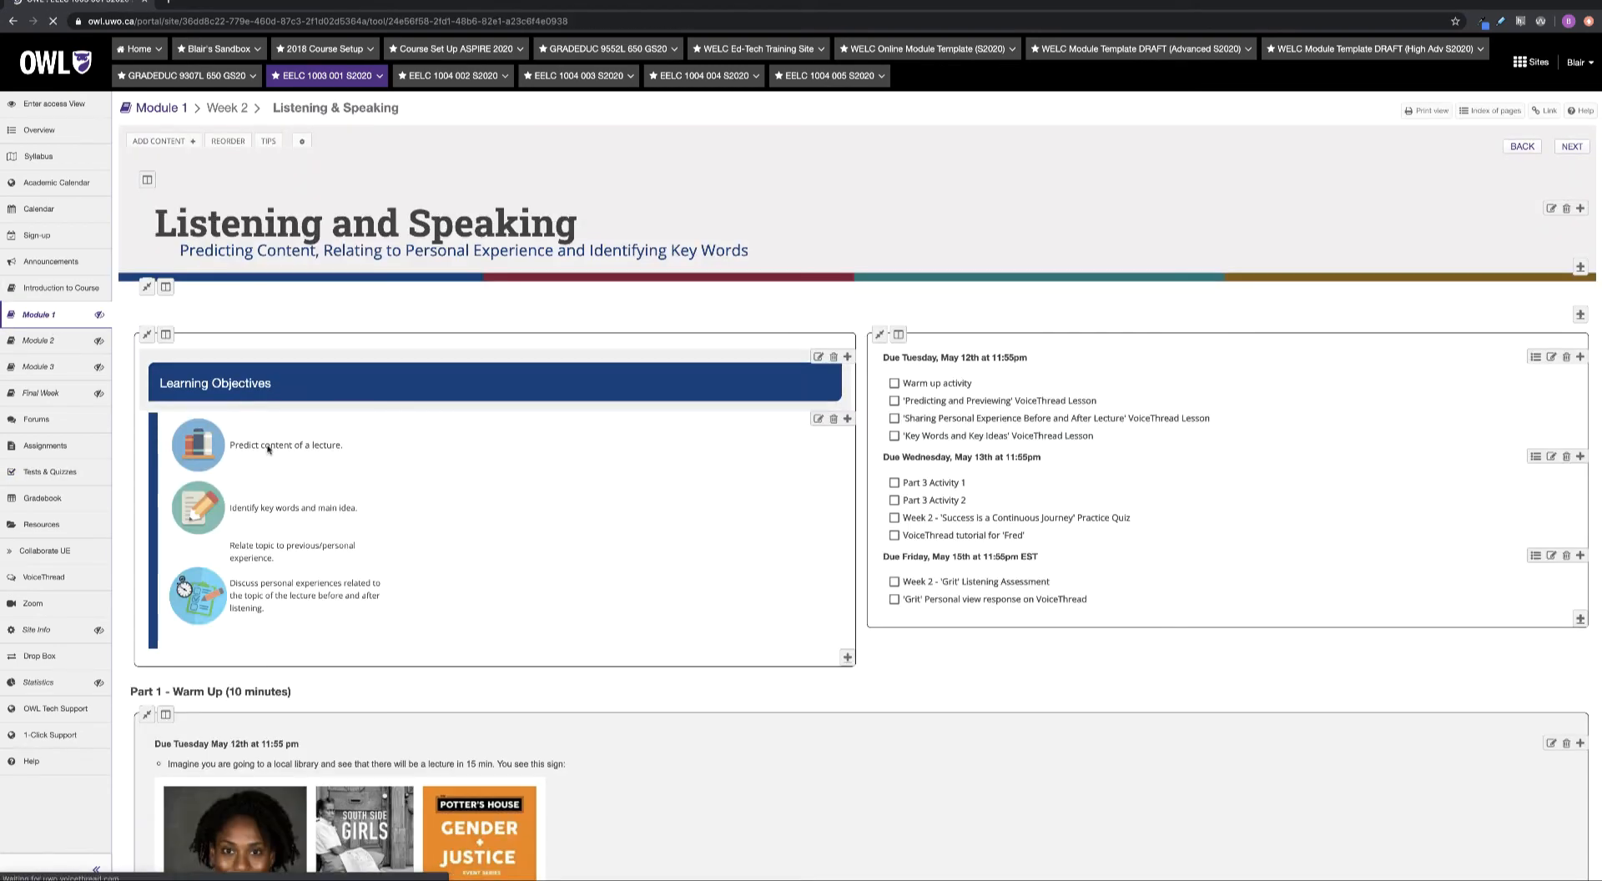
Check the lesson's quiz link, then show the Tests & Quizzes Working Copies list
scroll(595, 626, "down", 5)
scroll(404, 579, "down", 20)
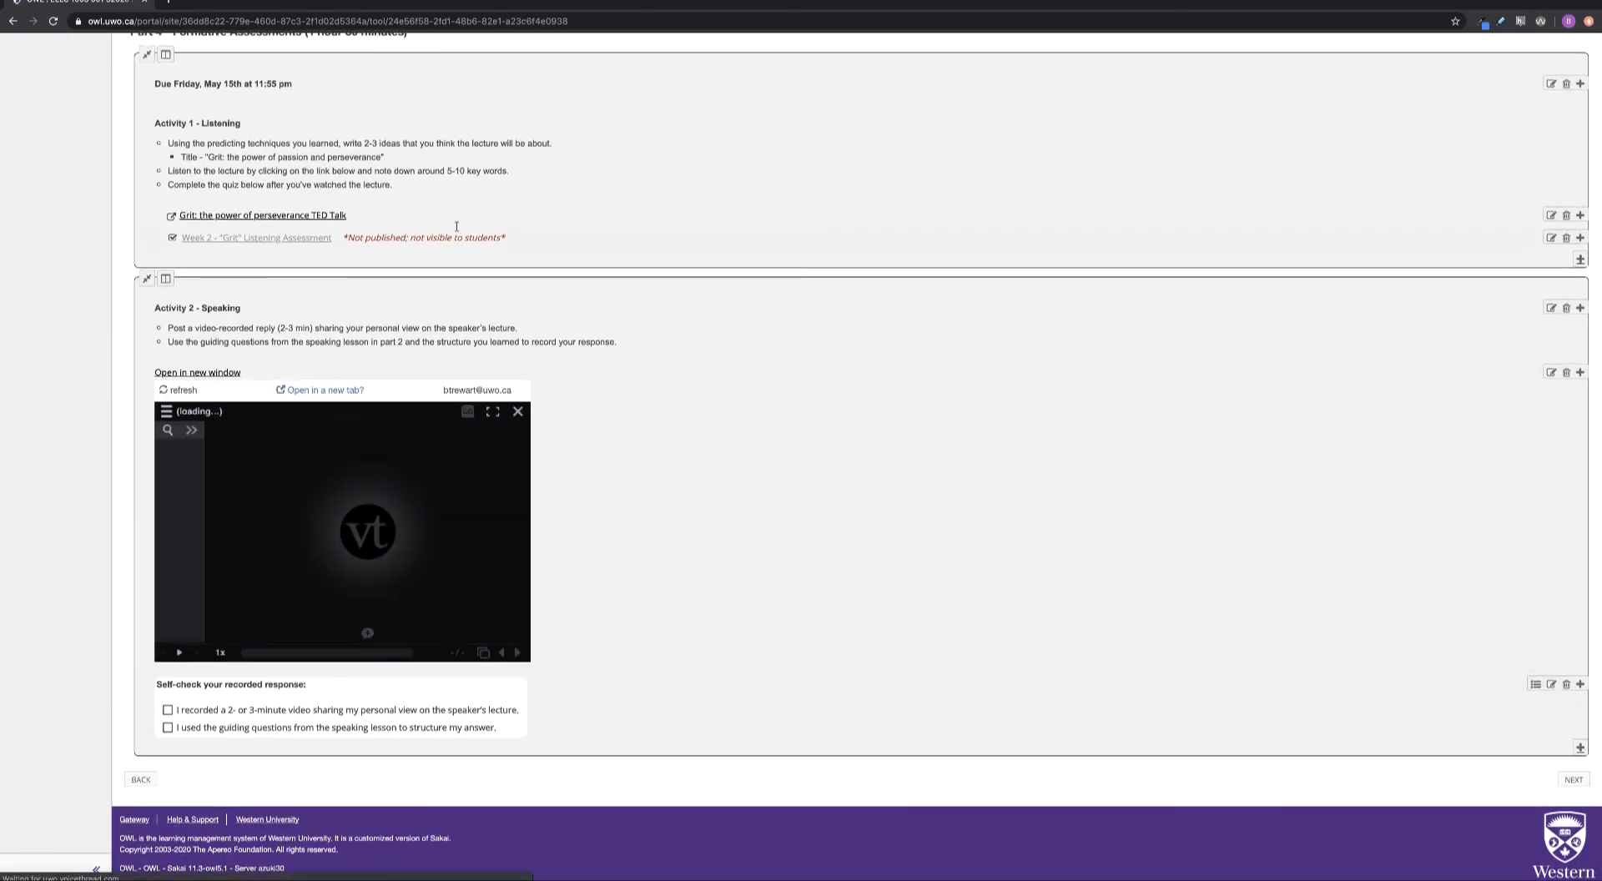
scroll(309, 253, "up", 8)
scroll(309, 256, "up", 10)
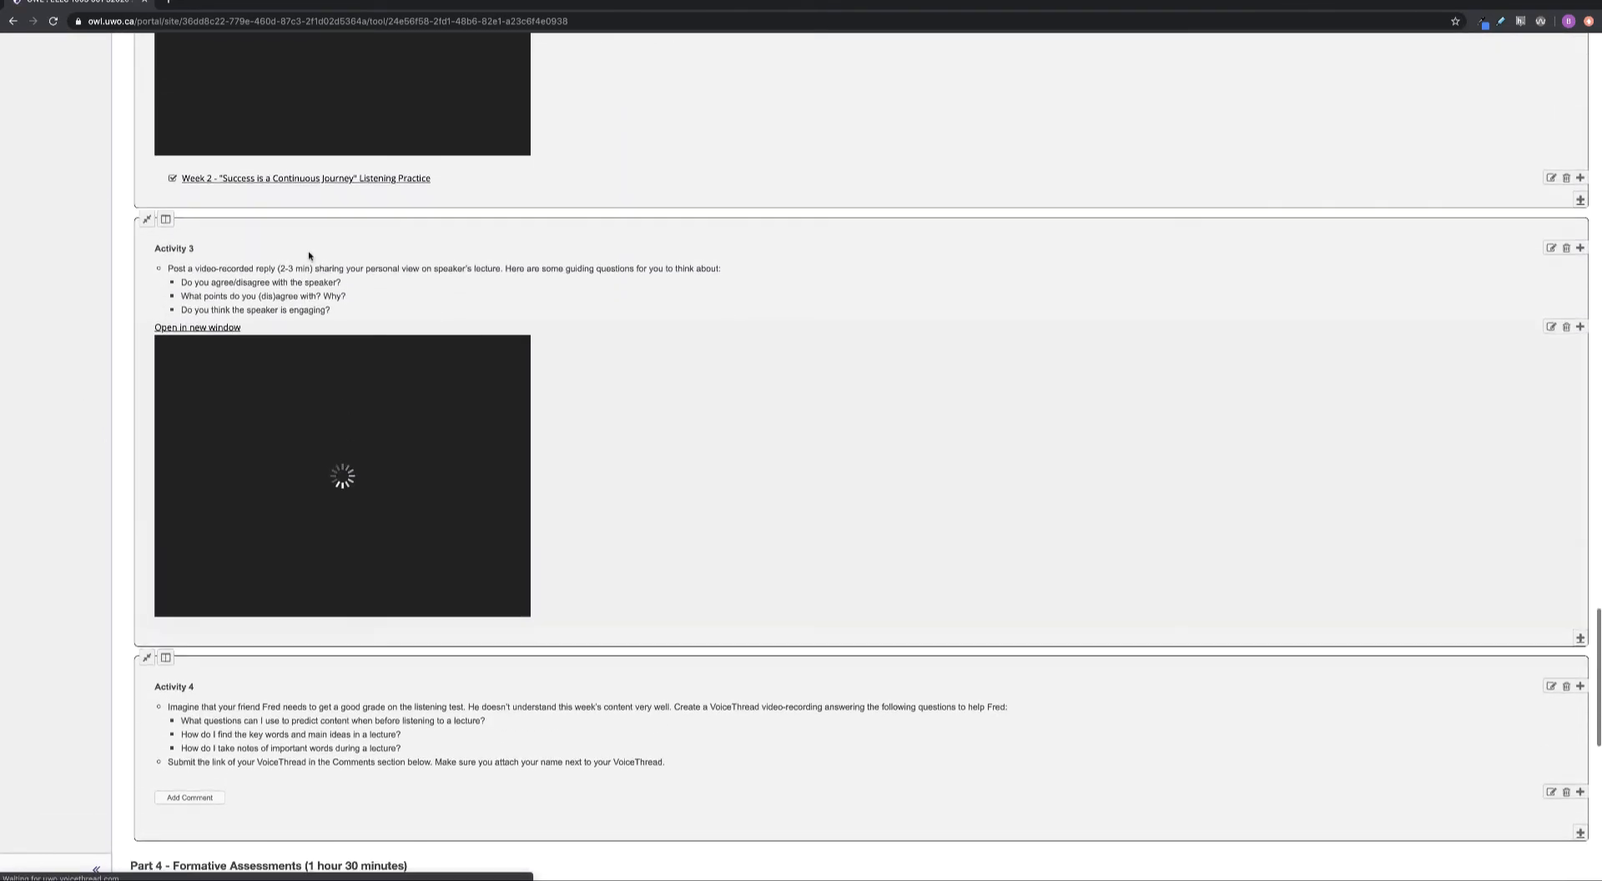
scroll(255, 426, "down", 3)
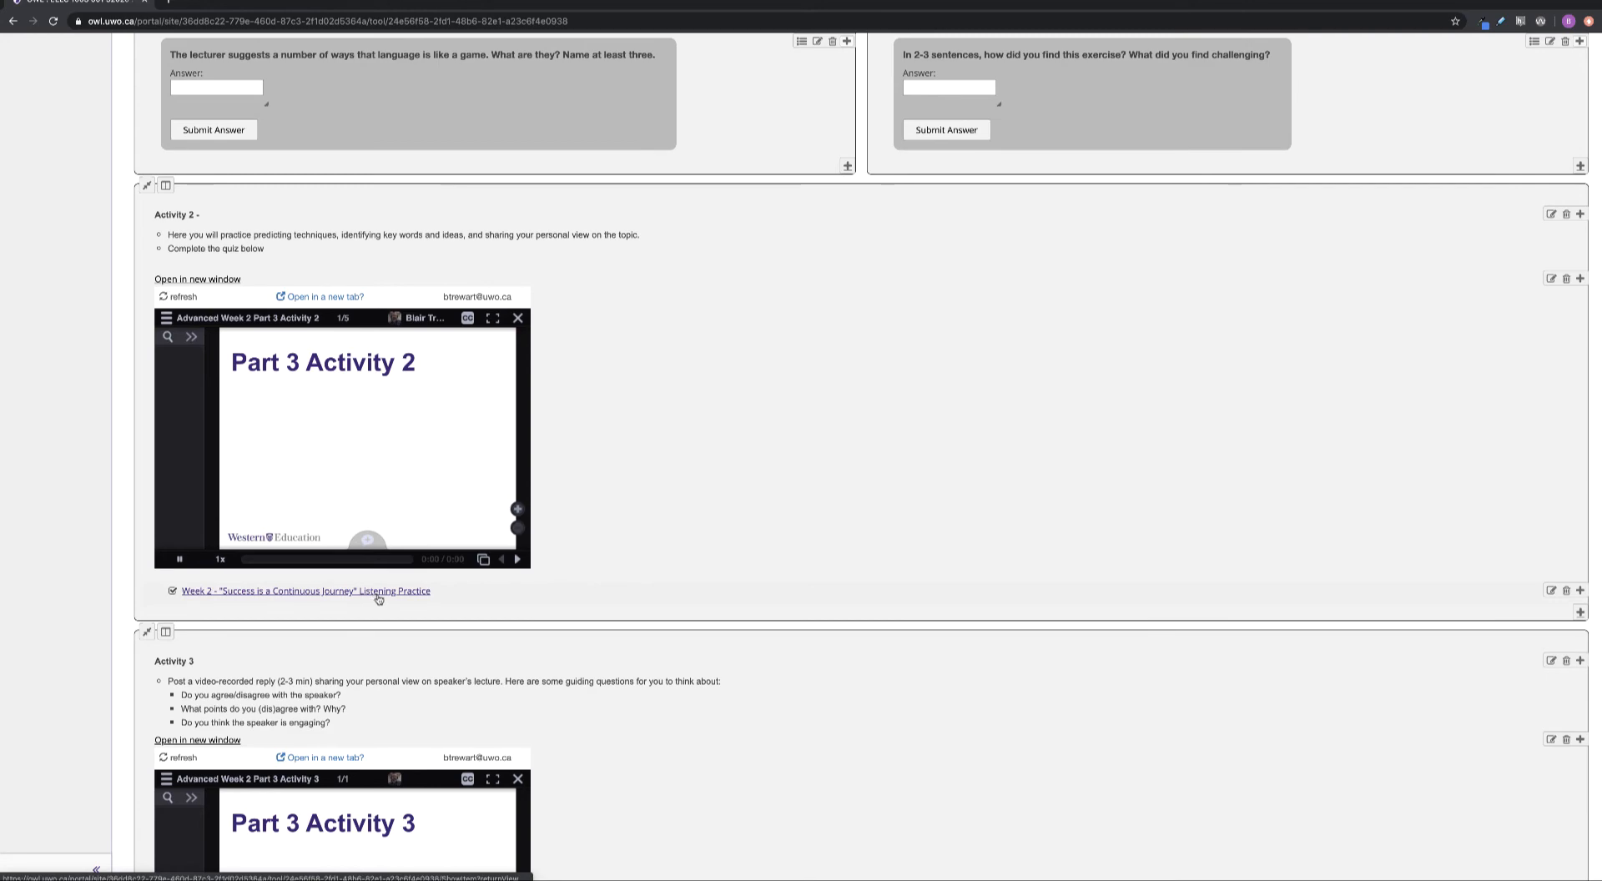
scroll(53, 508, "down", 2)
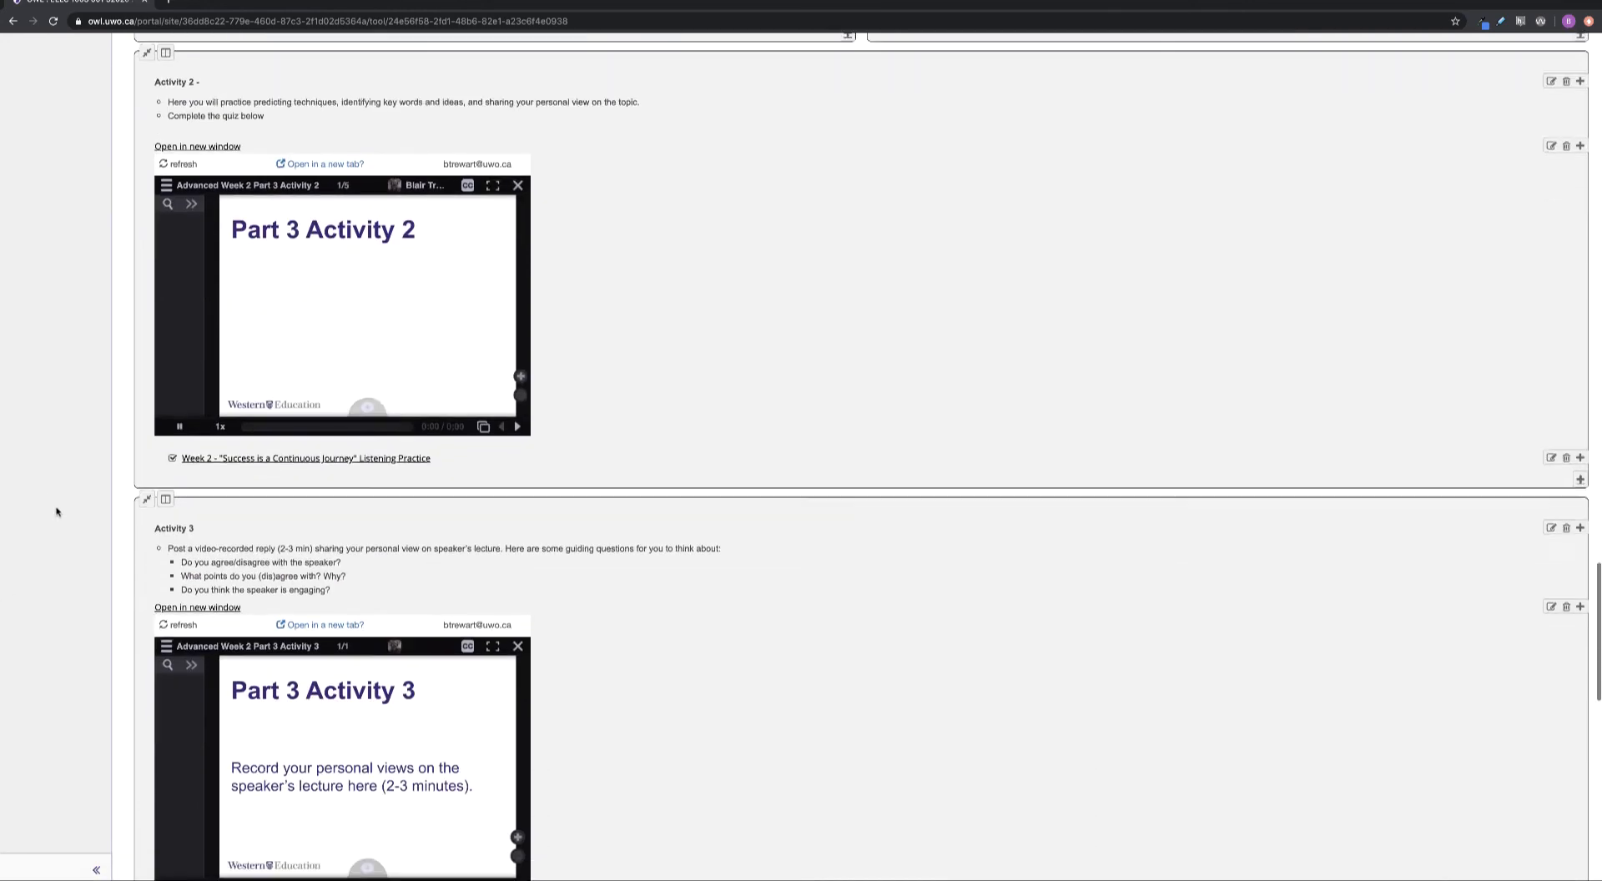
scroll(53, 508, "up", 12)
scroll(95, 261, "up", 10)
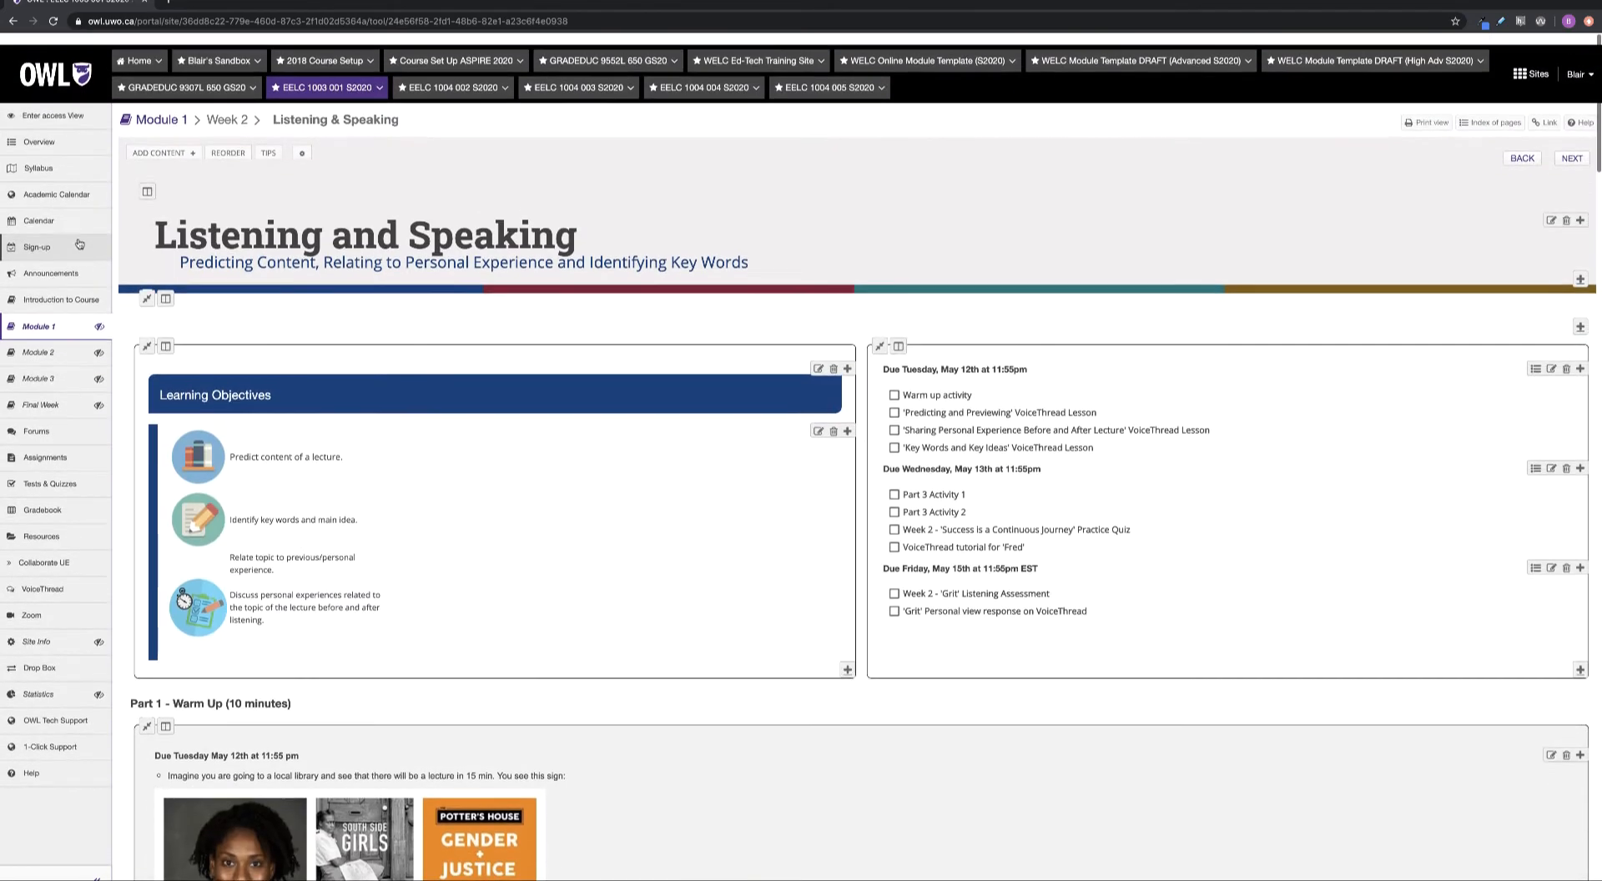
left_click(48, 317)
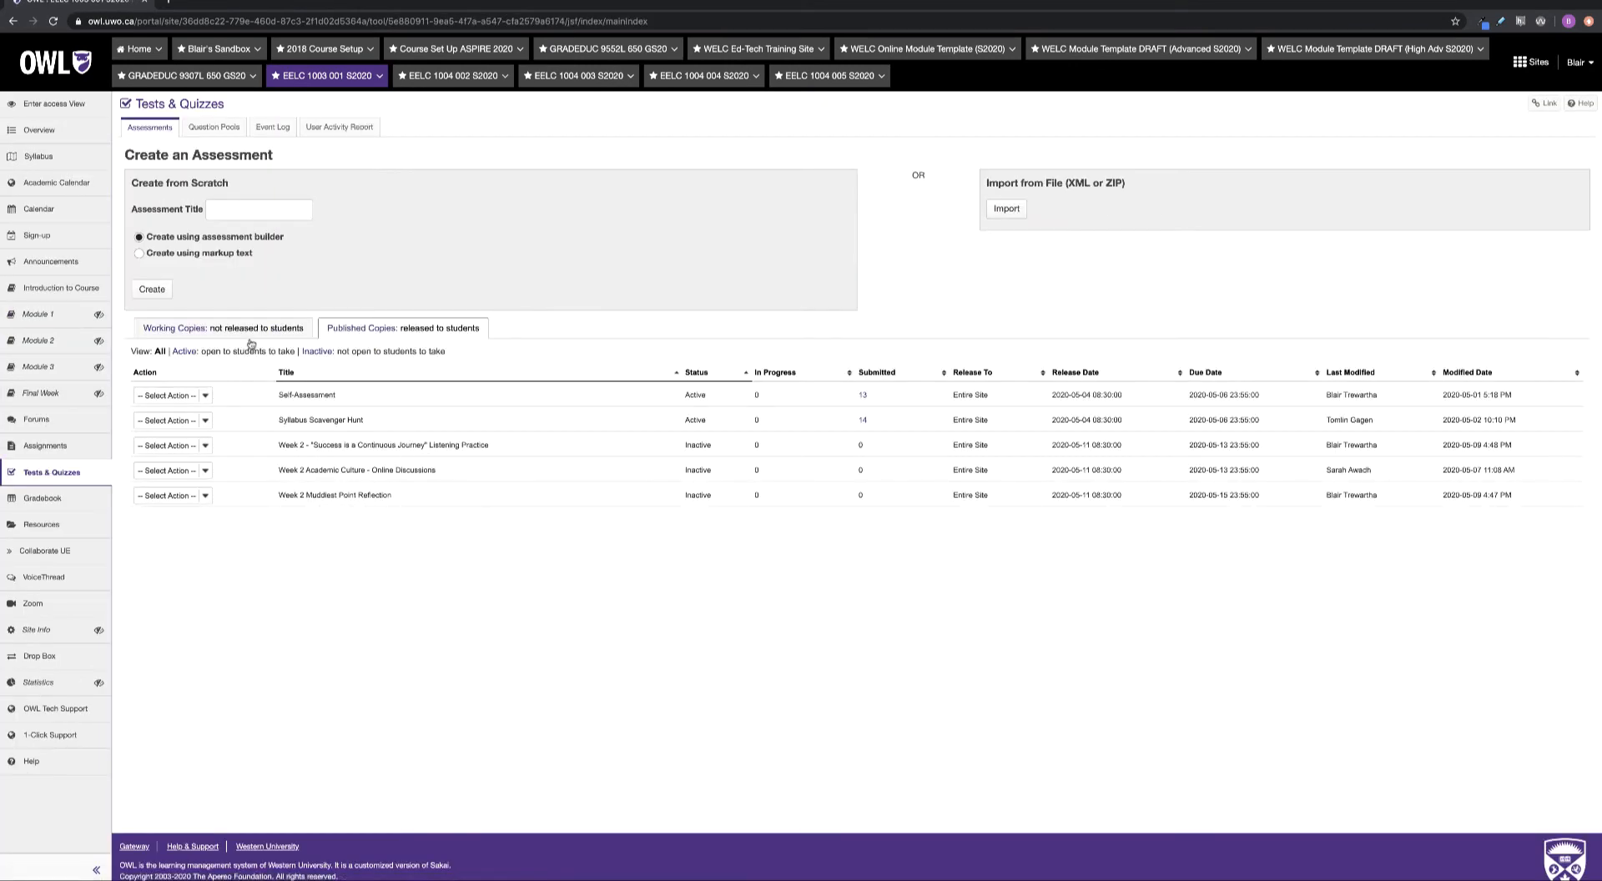
left_click(249, 333)
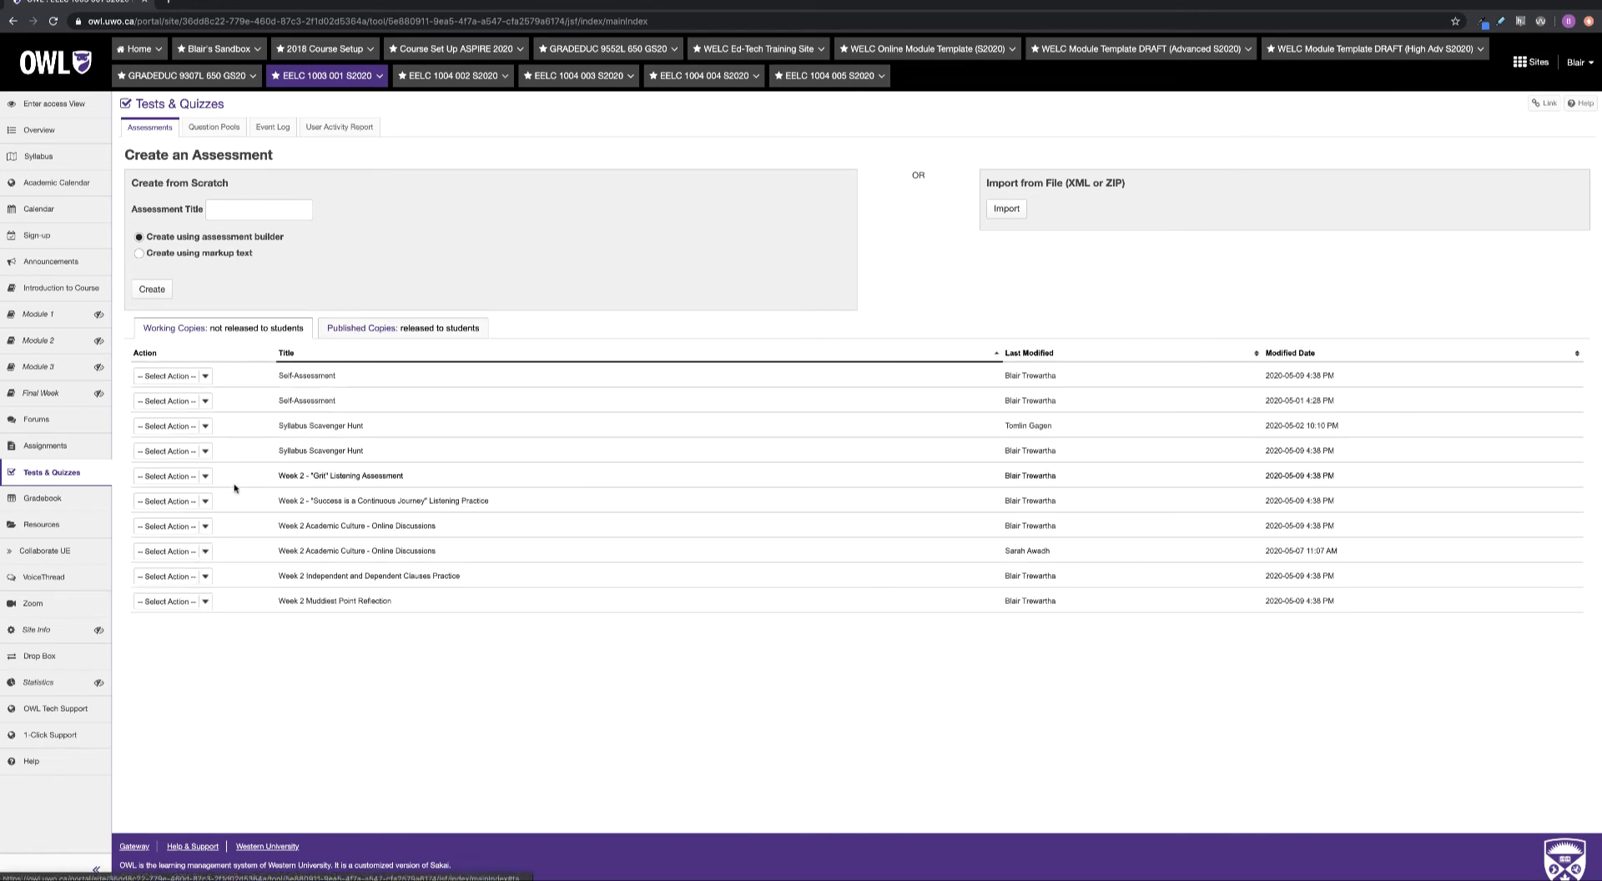
Publish the Week 2 Grit Listening Assessment, then go back to the Module 1 overview
left_click(199, 476)
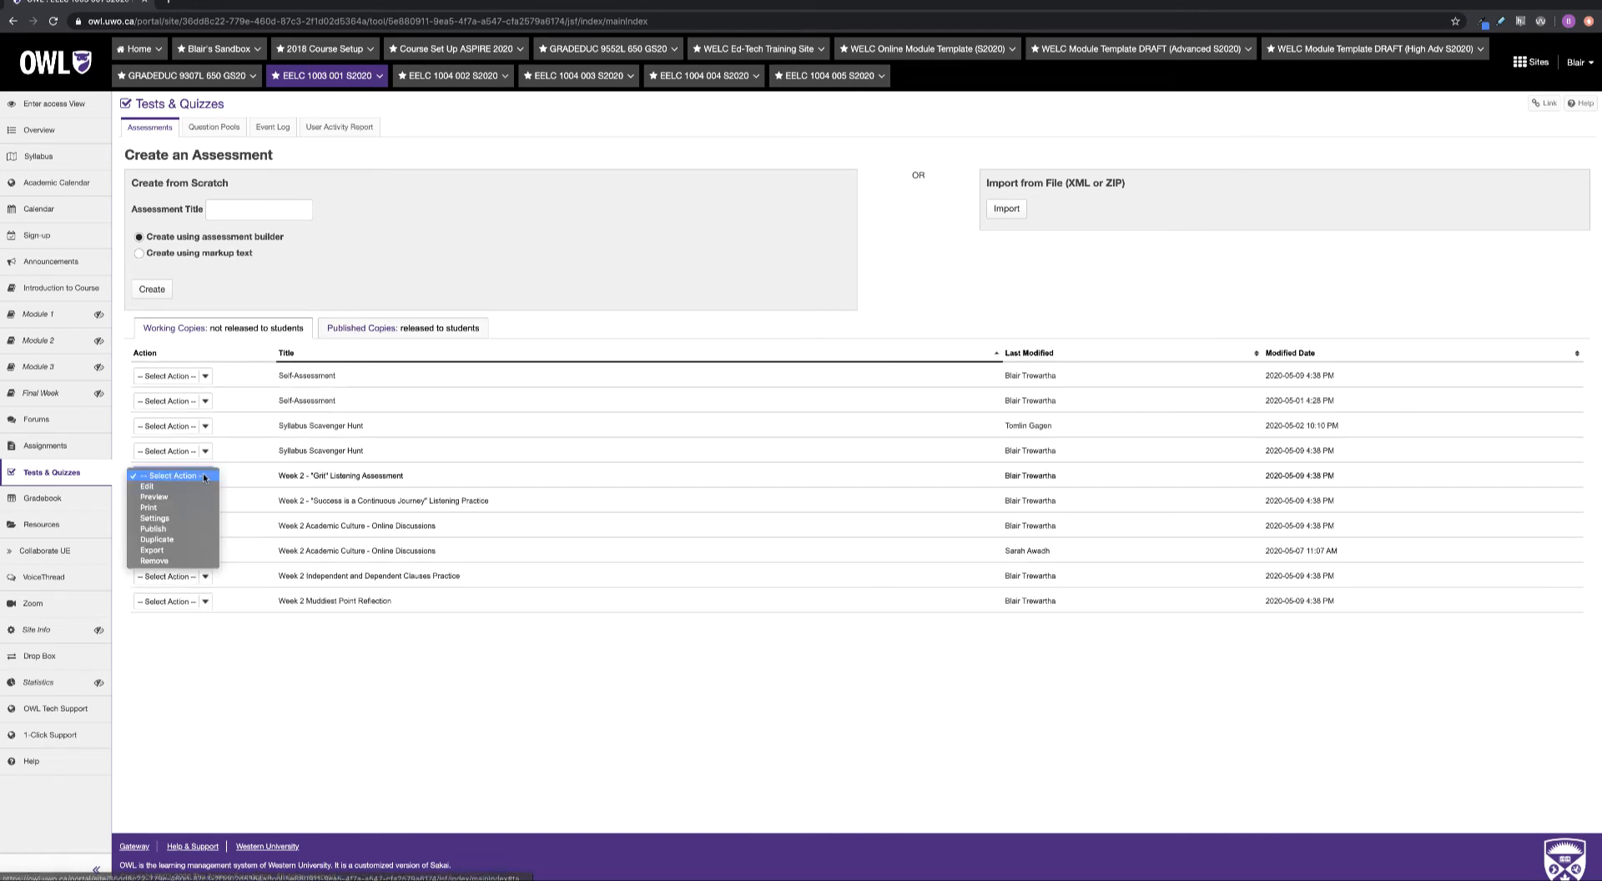
left_click(172, 530)
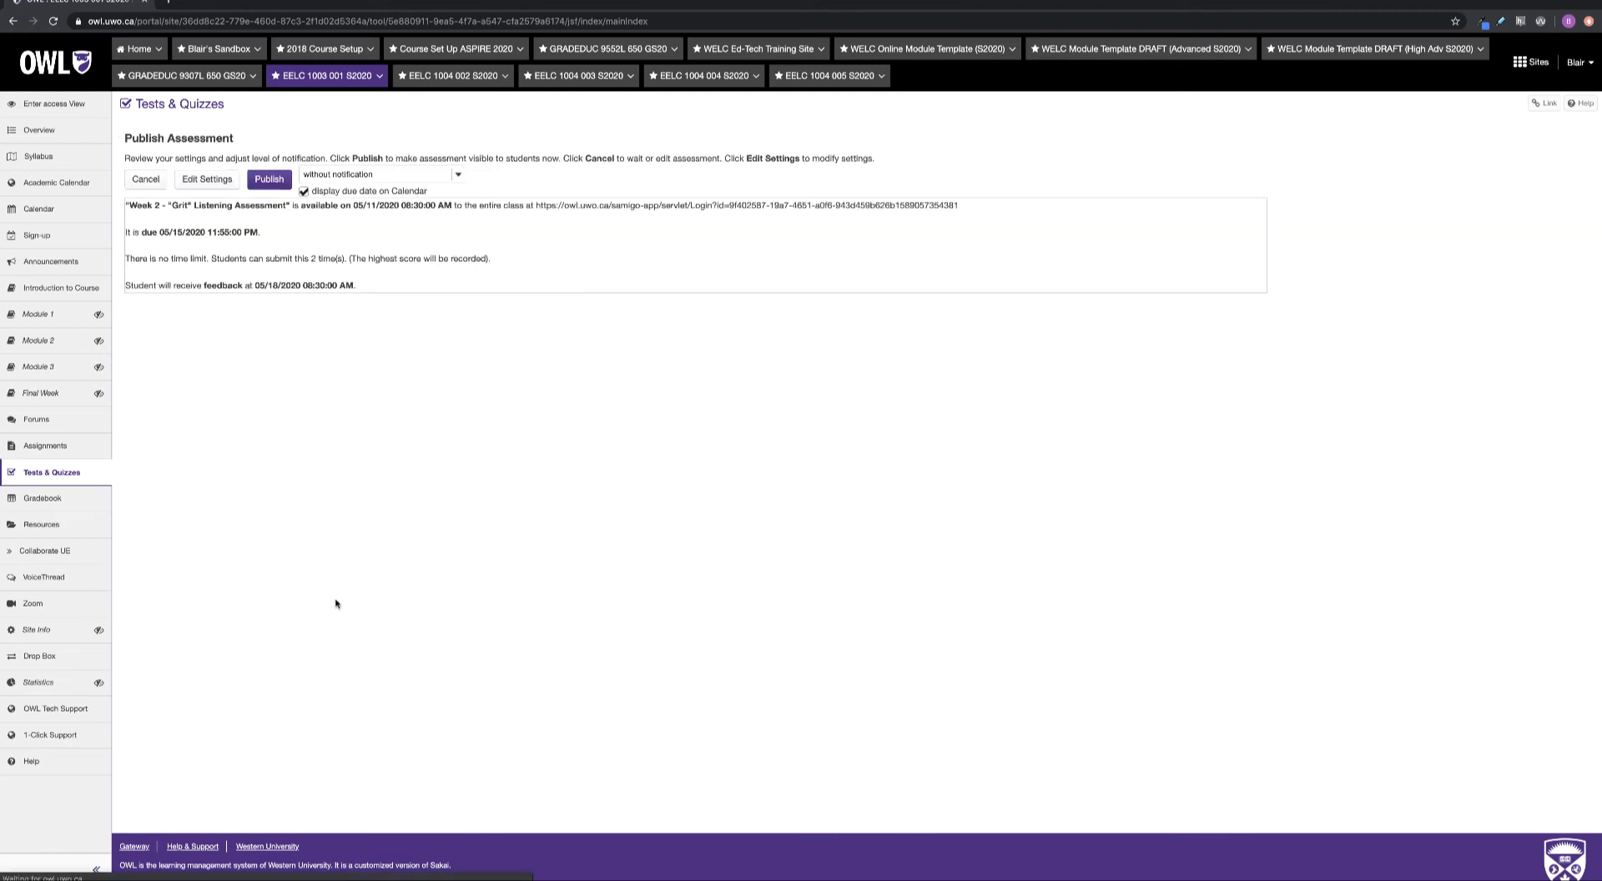
left_click(268, 179)
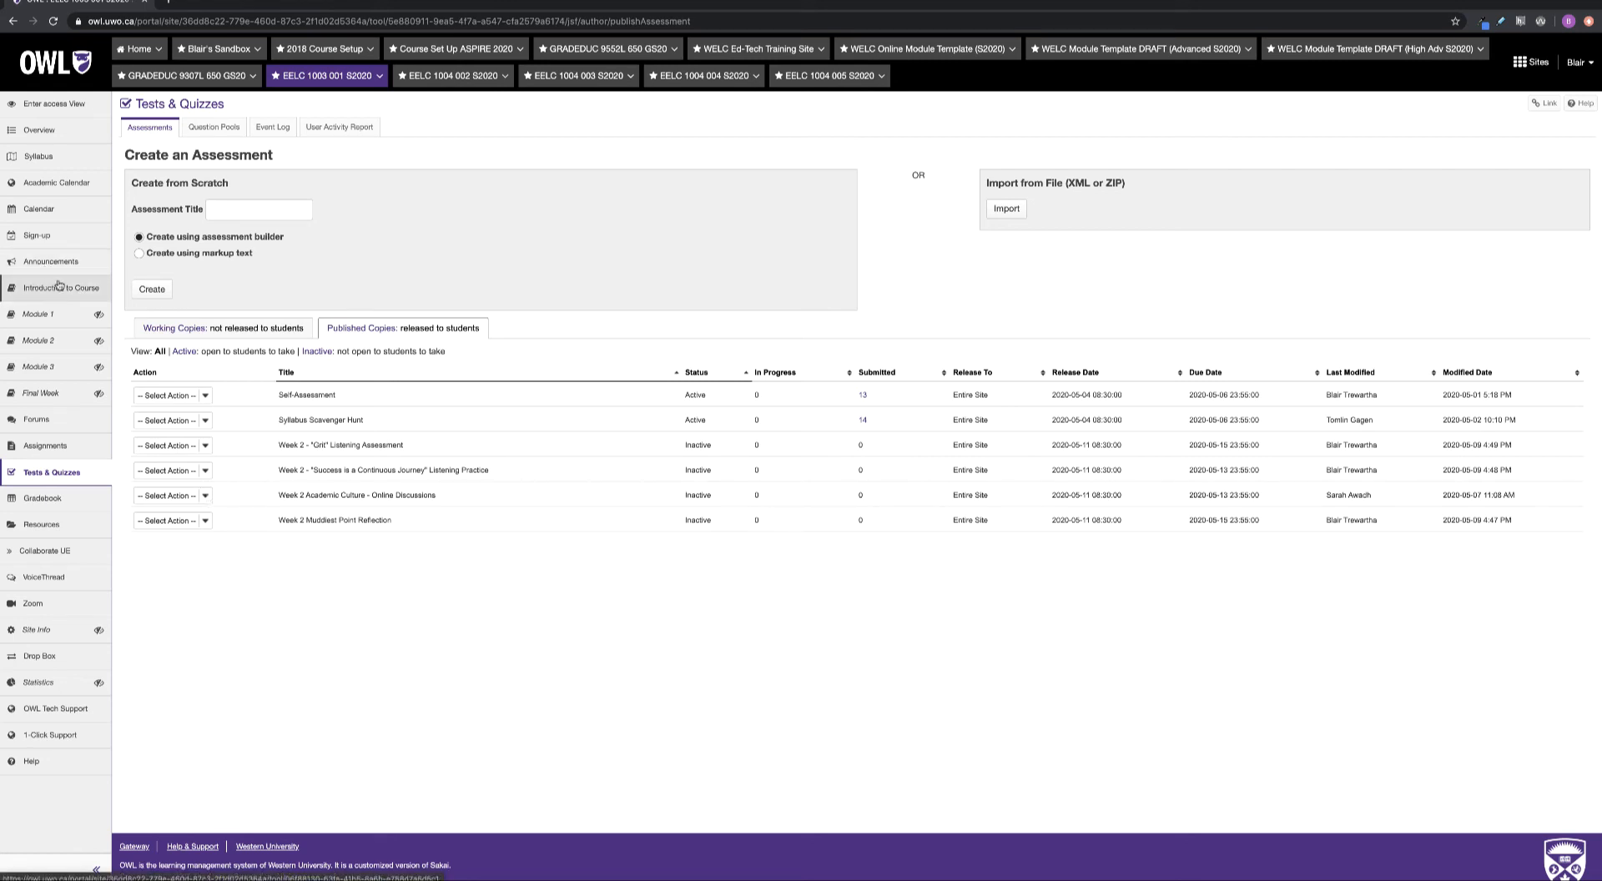
left_click(51, 317)
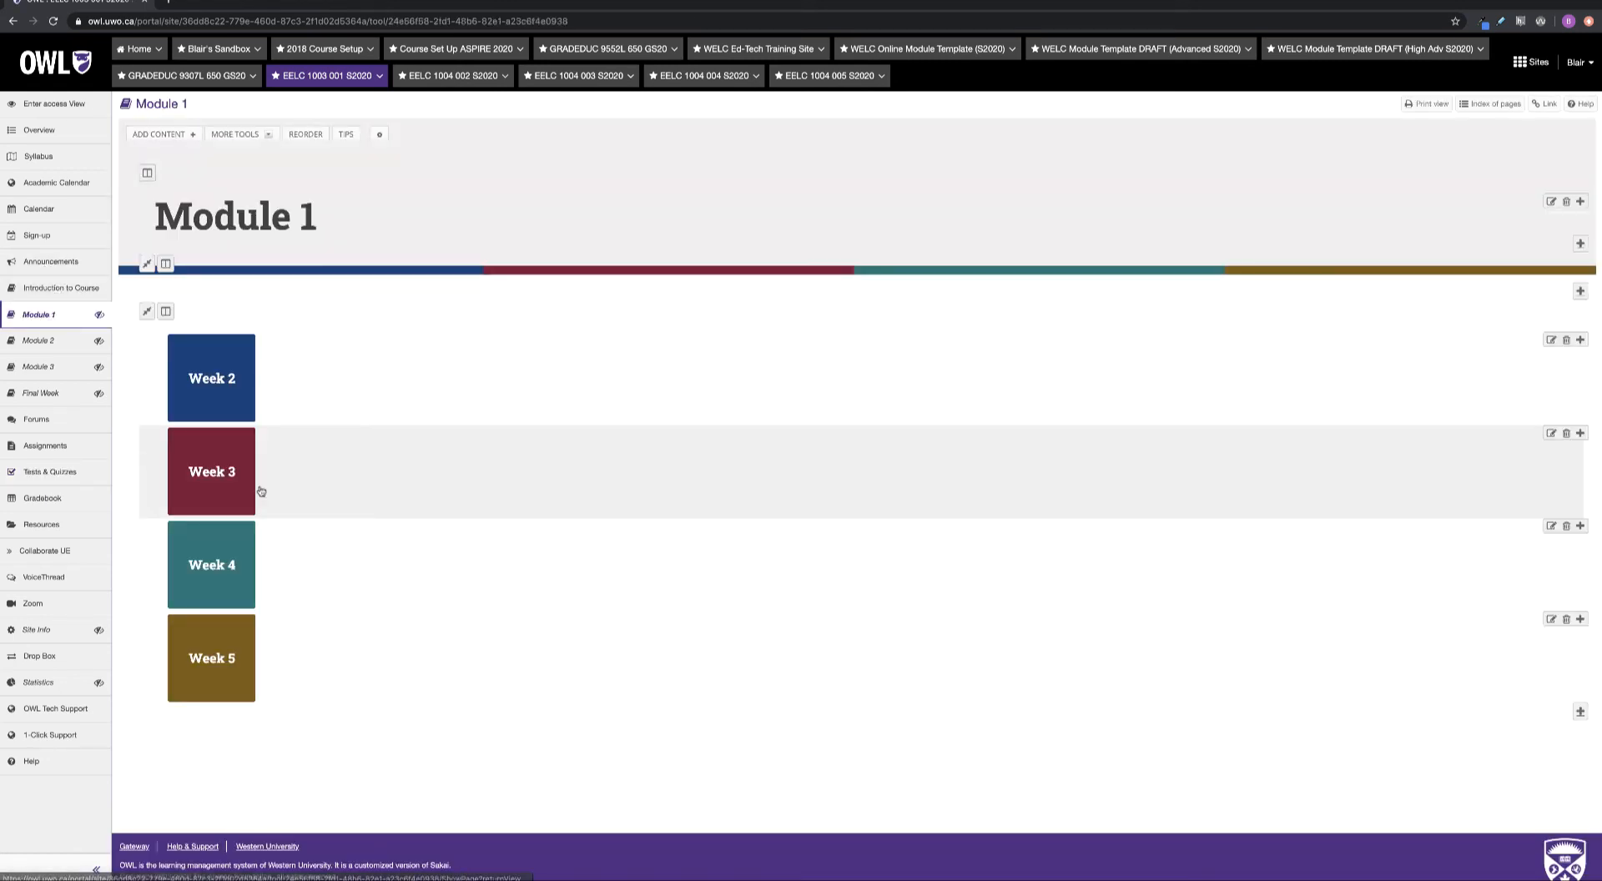
left_click(229, 362)
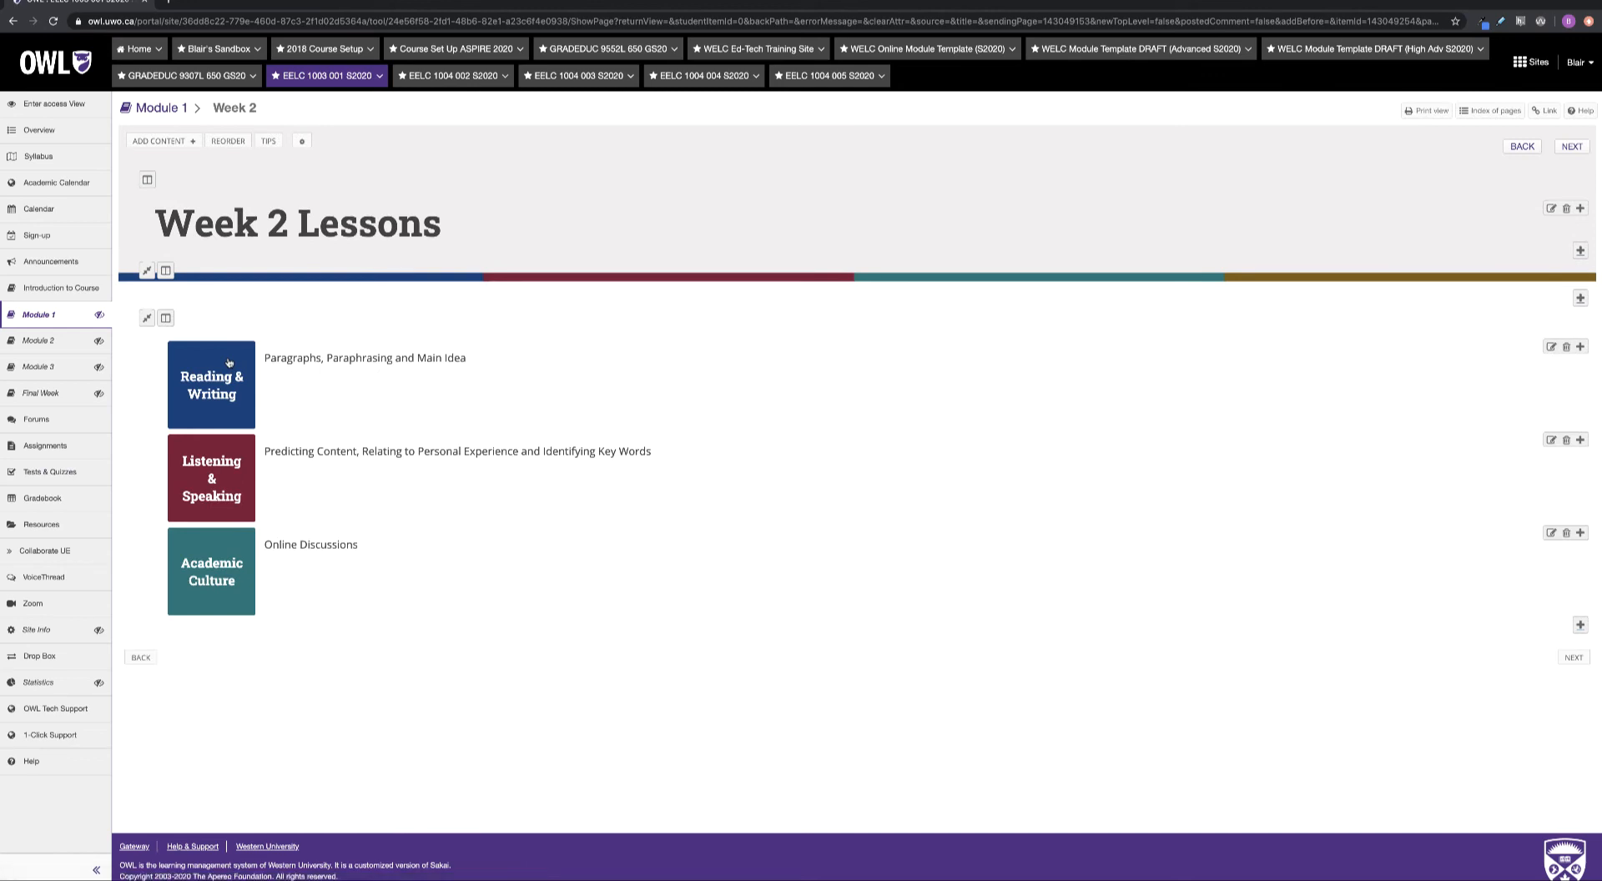
left_click(217, 482)
scroll(219, 484, "down", 8)
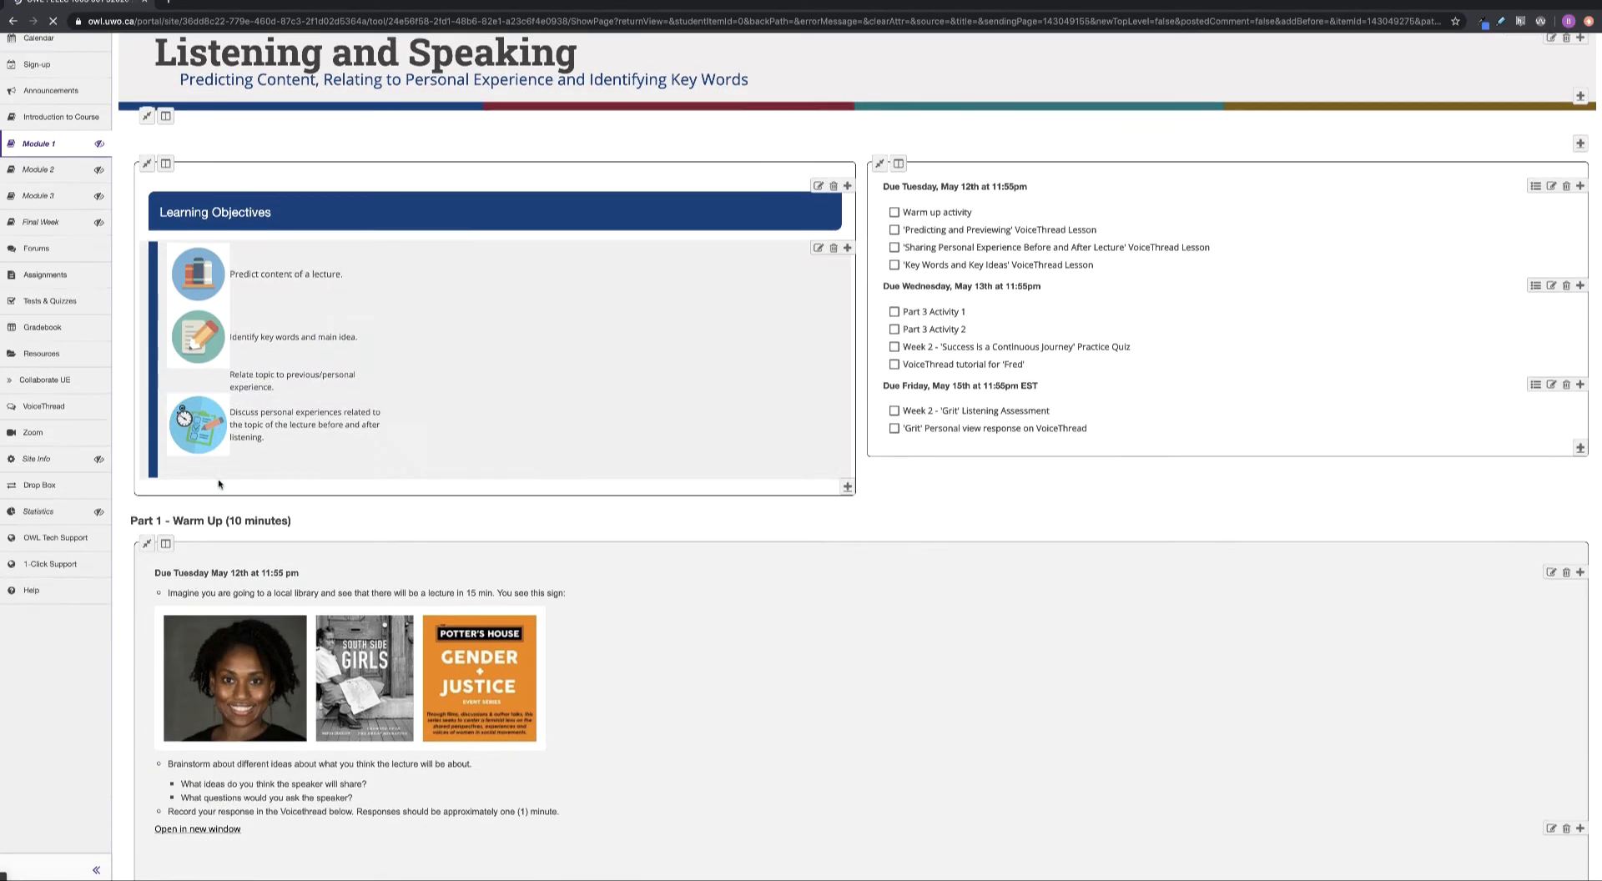
scroll(100, 472, "down", 15)
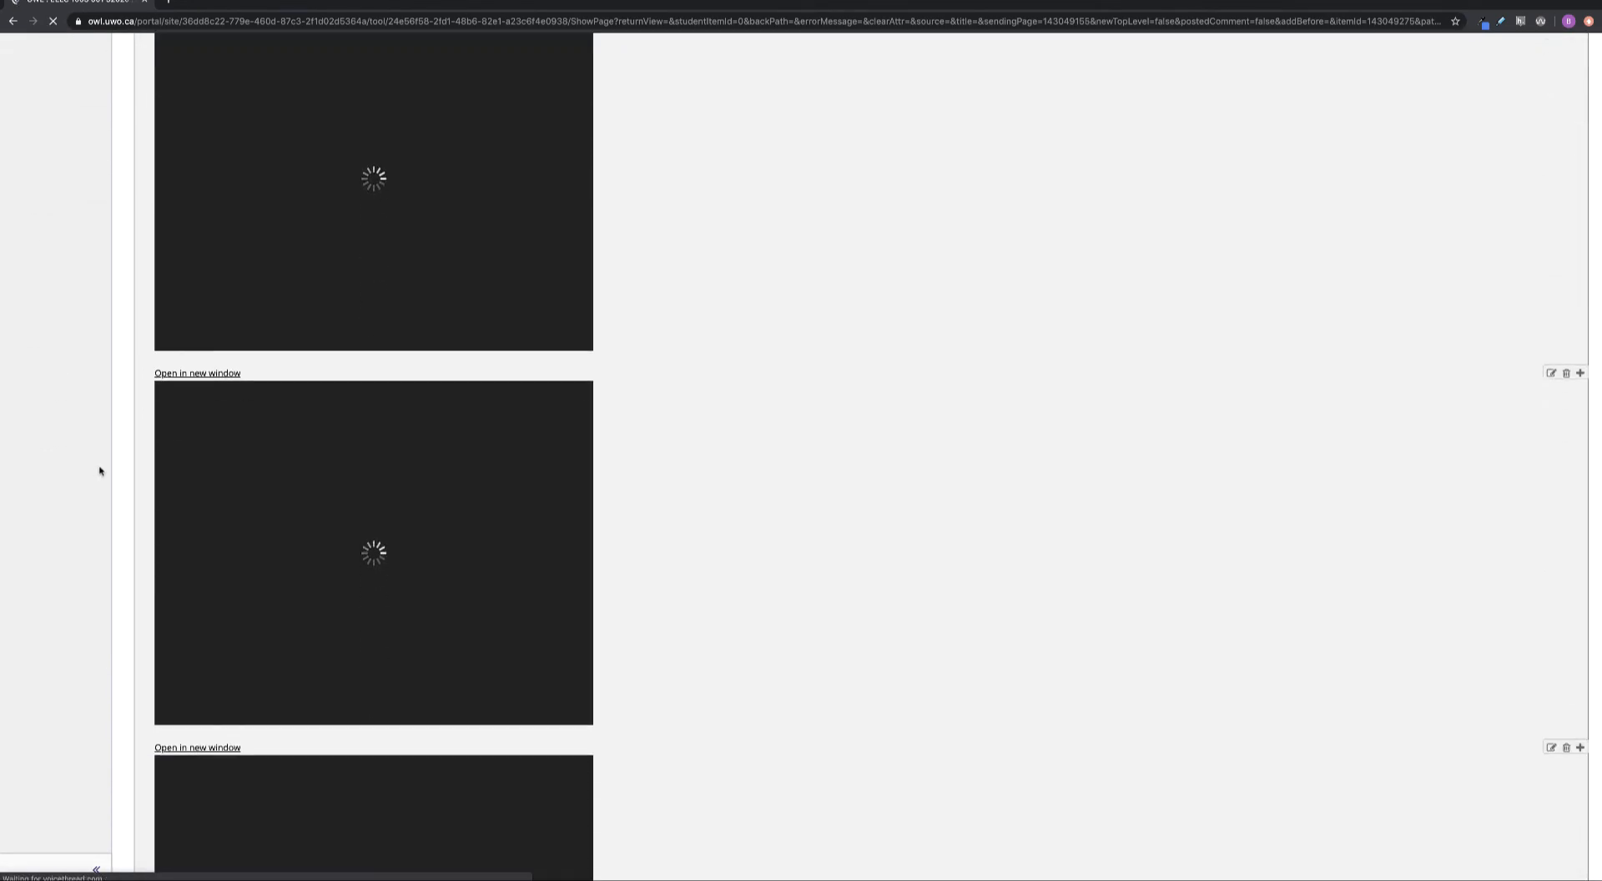
scroll(100, 471, "down", 12)
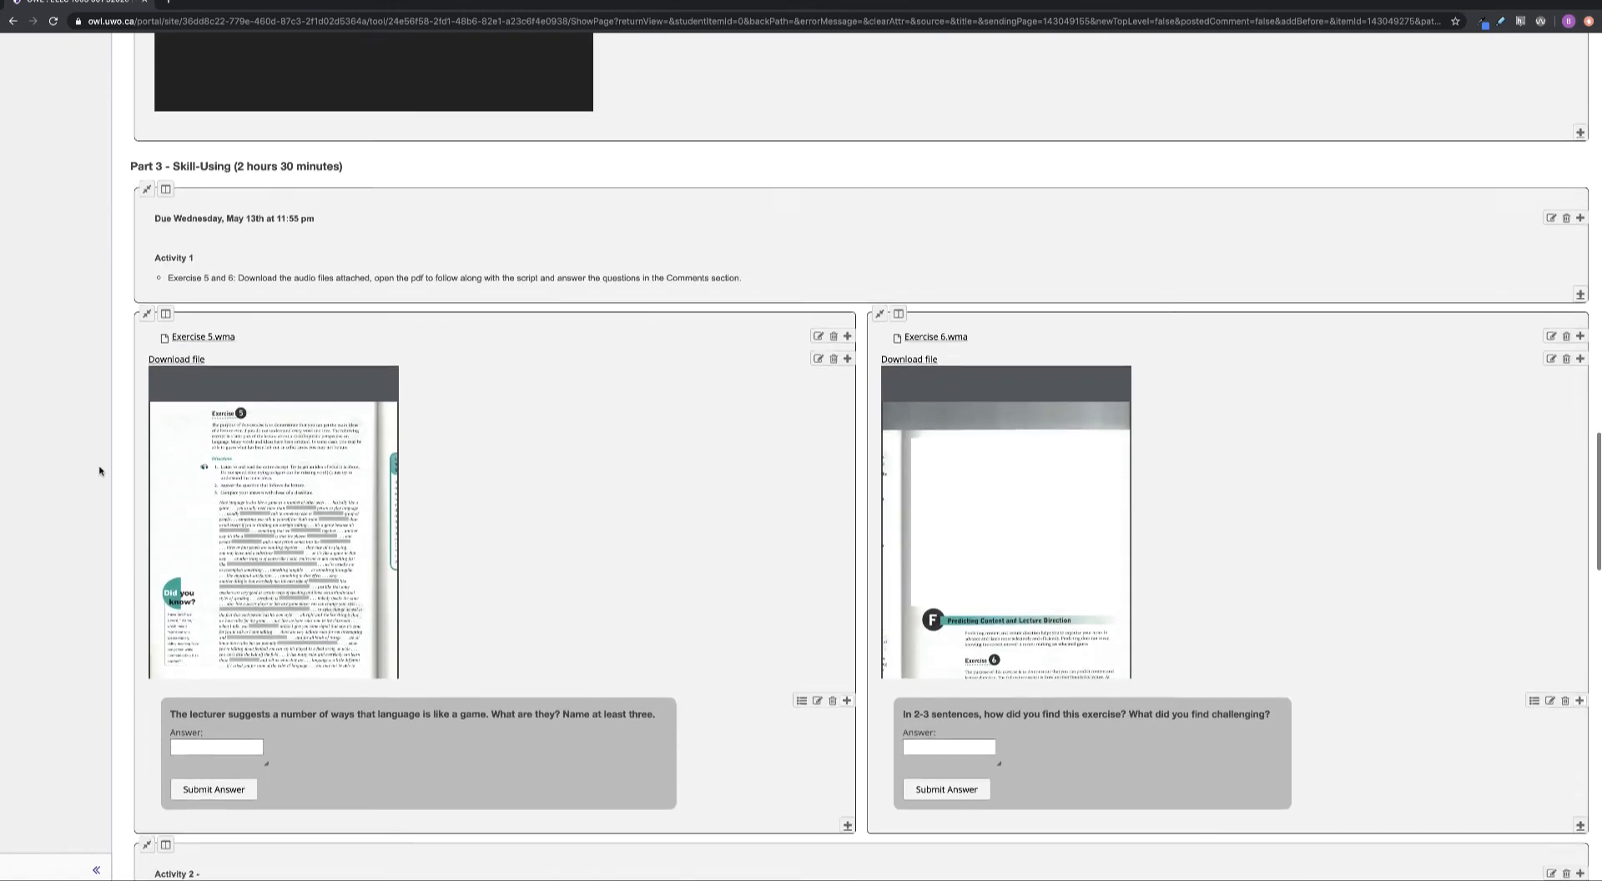
scroll(99, 472, "down", 6)
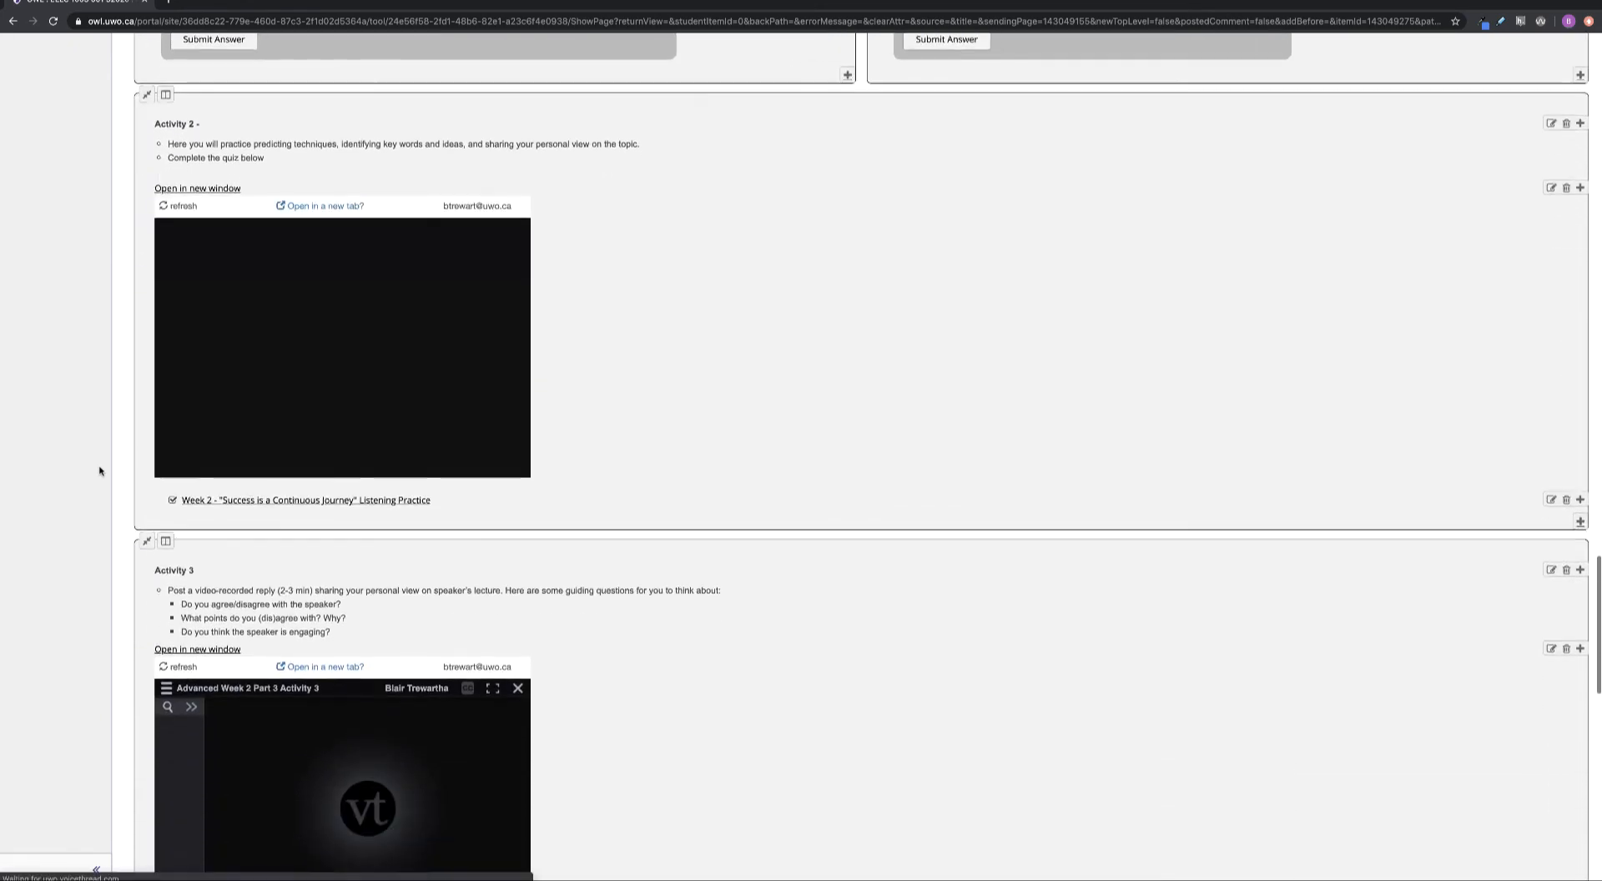
scroll(99, 472, "down", 5)
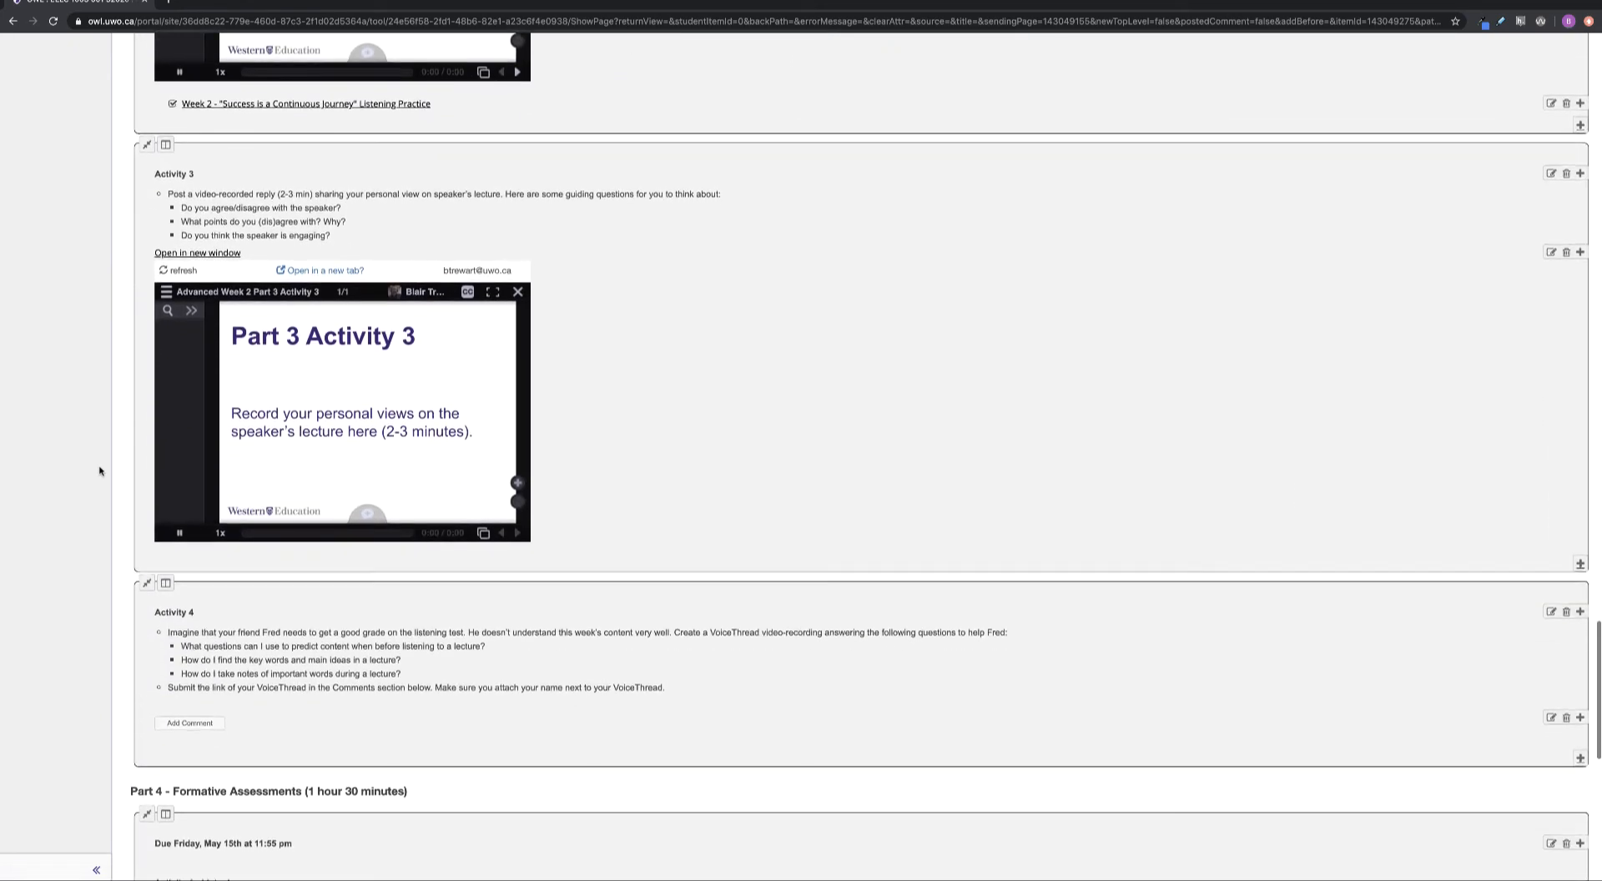
scroll(99, 471, "down", 4)
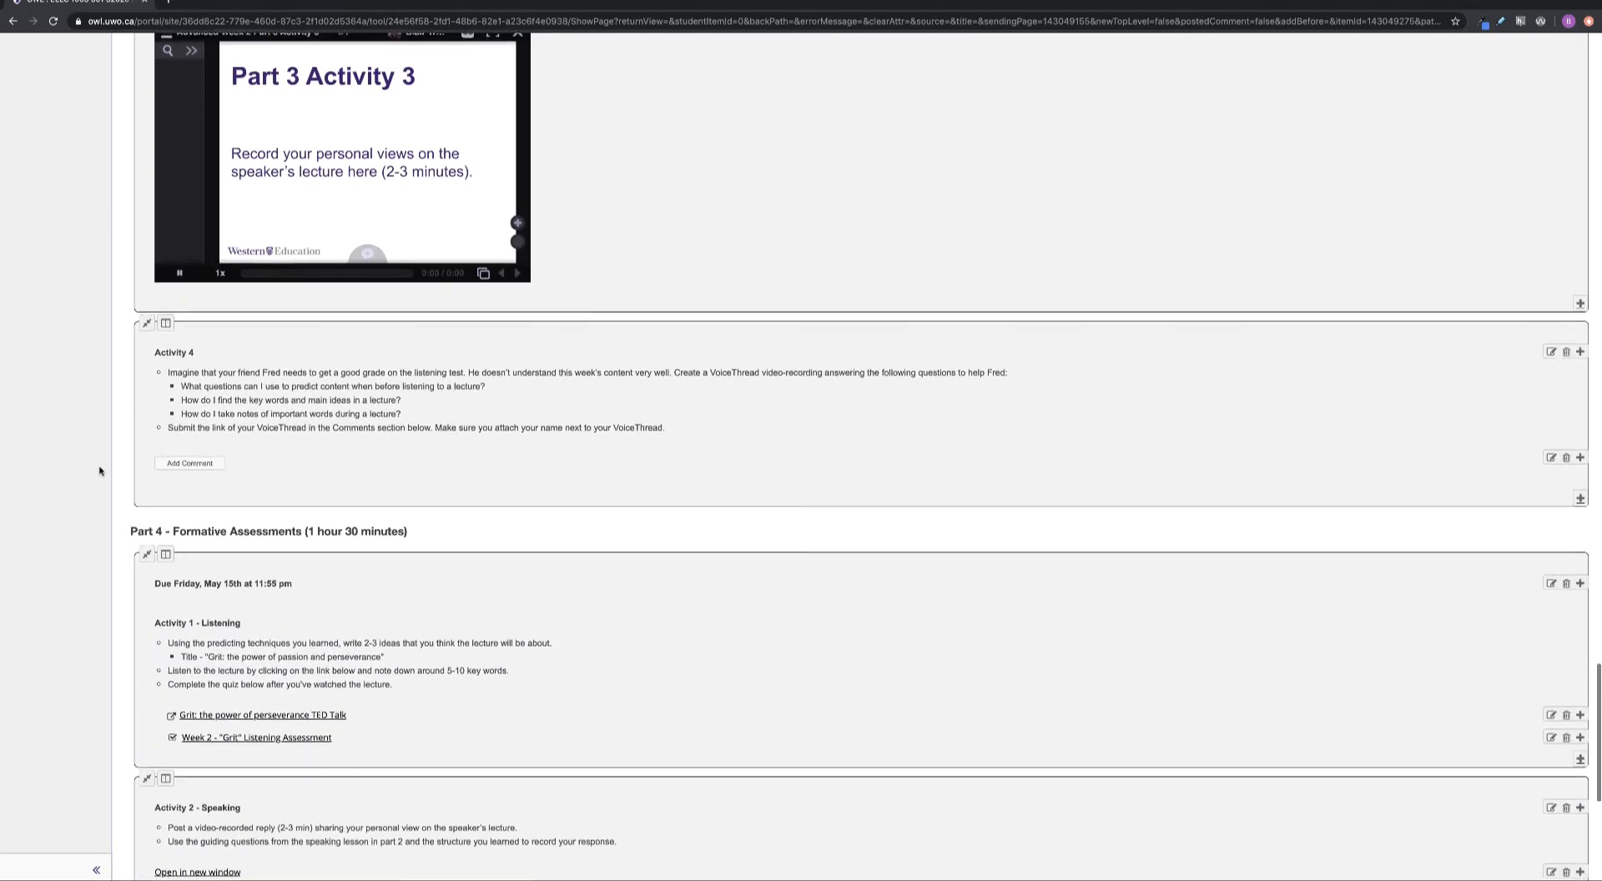
scroll(99, 472, "down", 1)
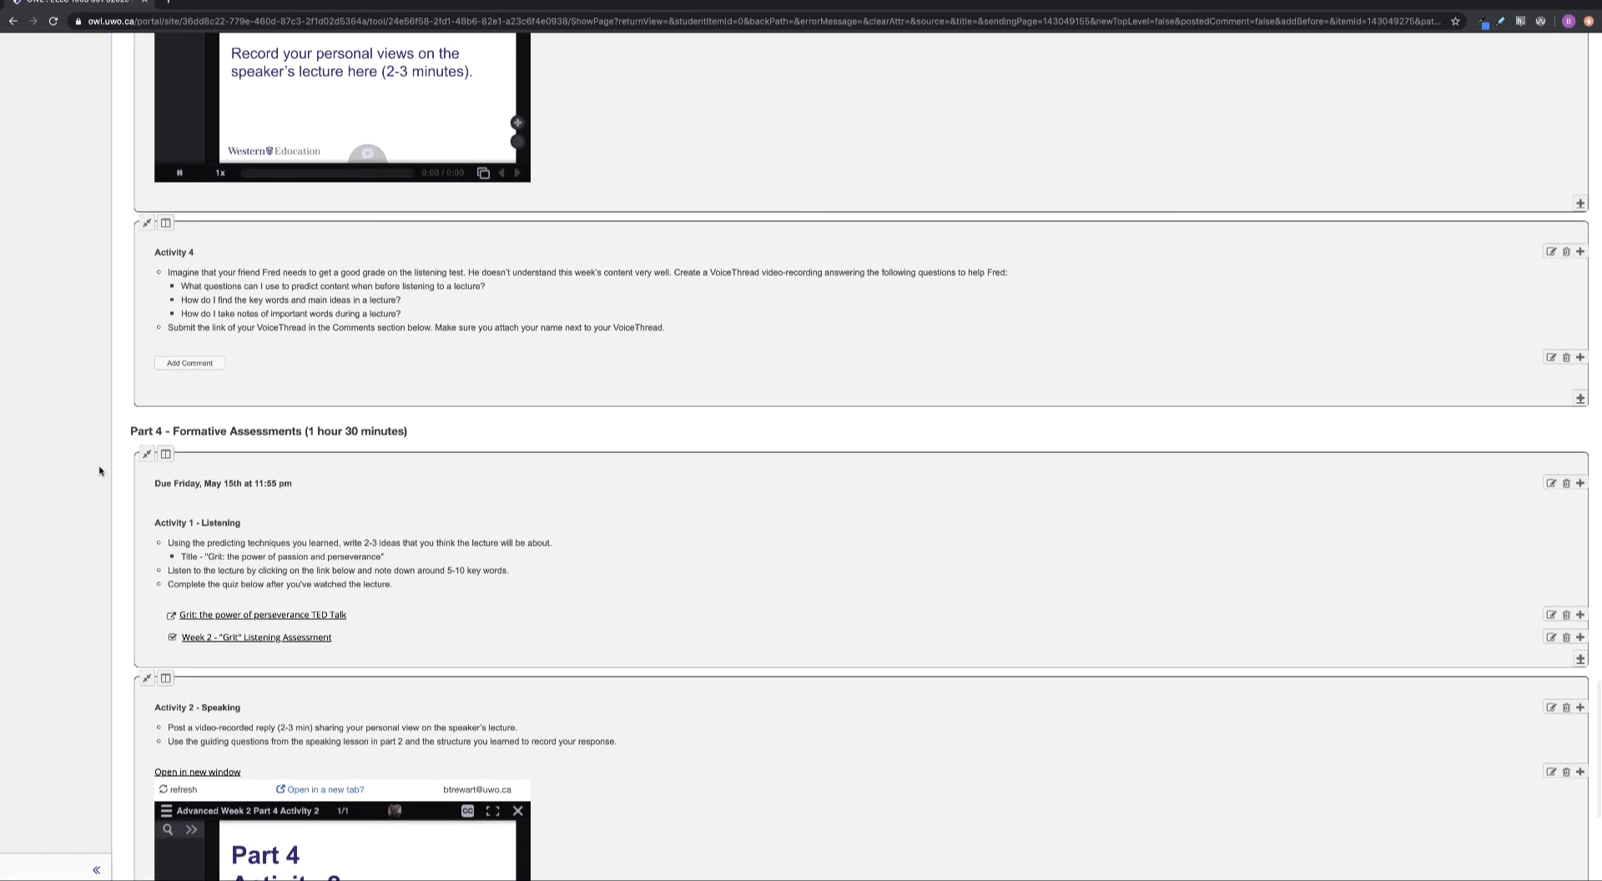
scroll(119, 456, "down", 1)
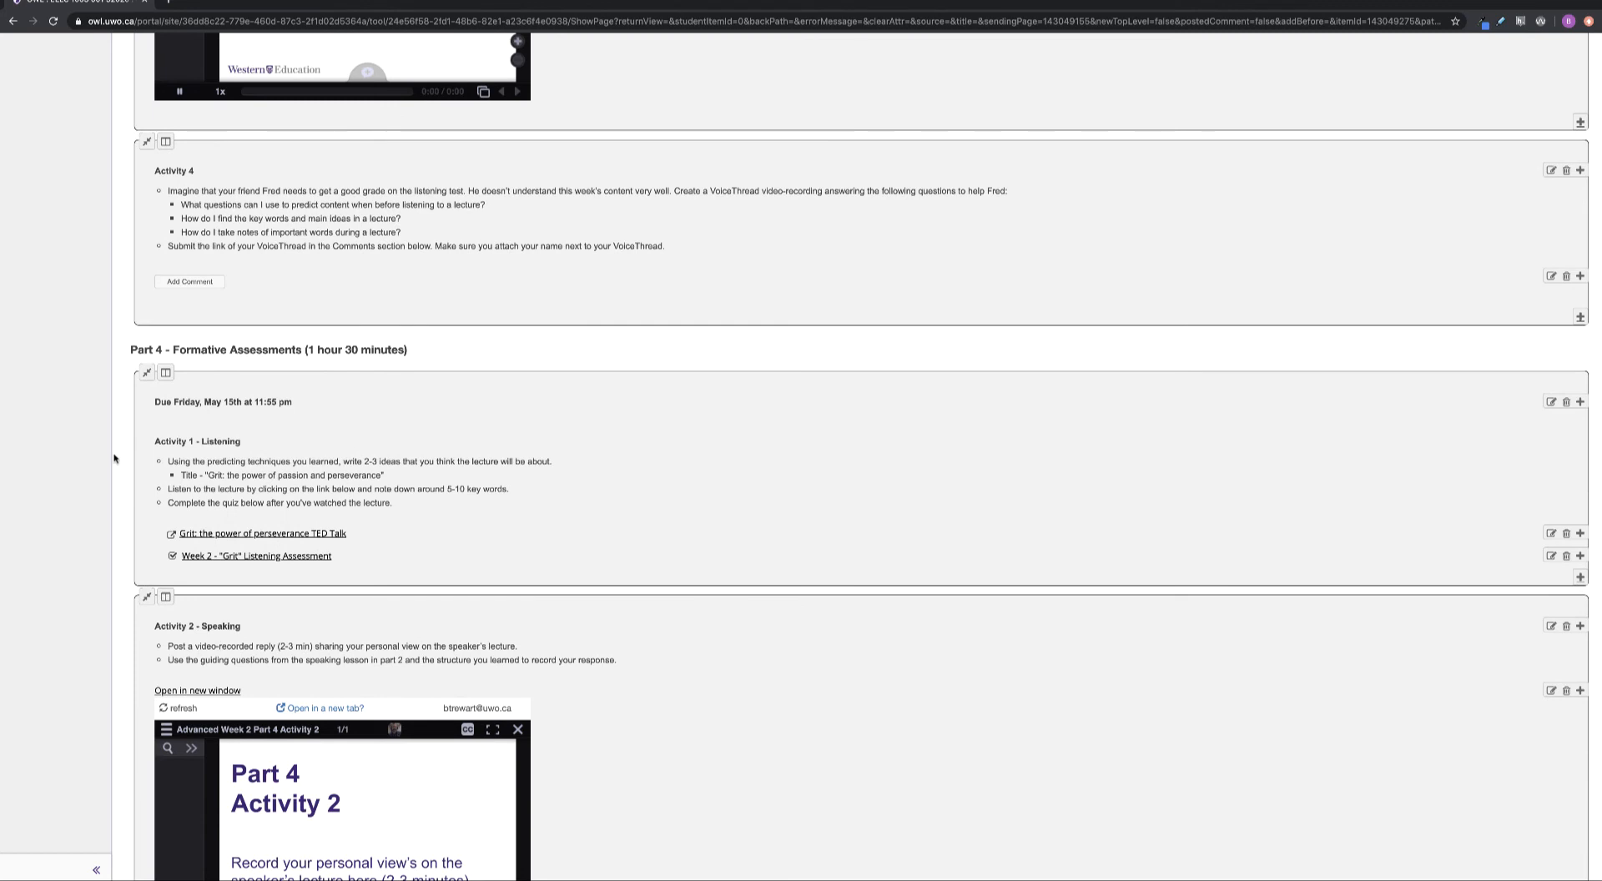
scroll(134, 468, "down", 1)
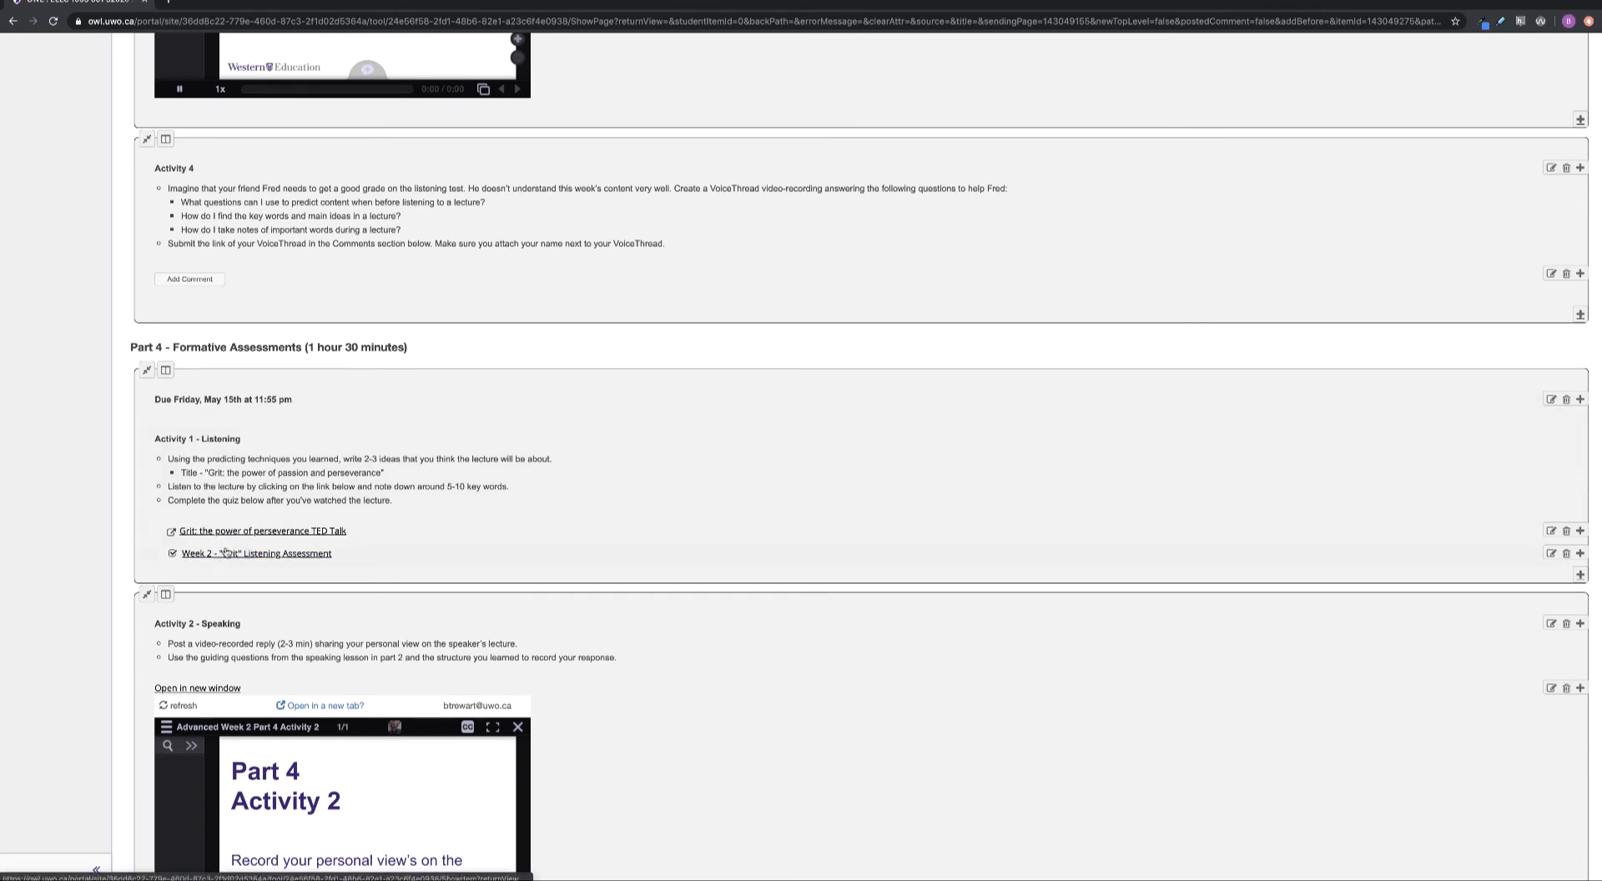
scroll(64, 586, "down", 4)
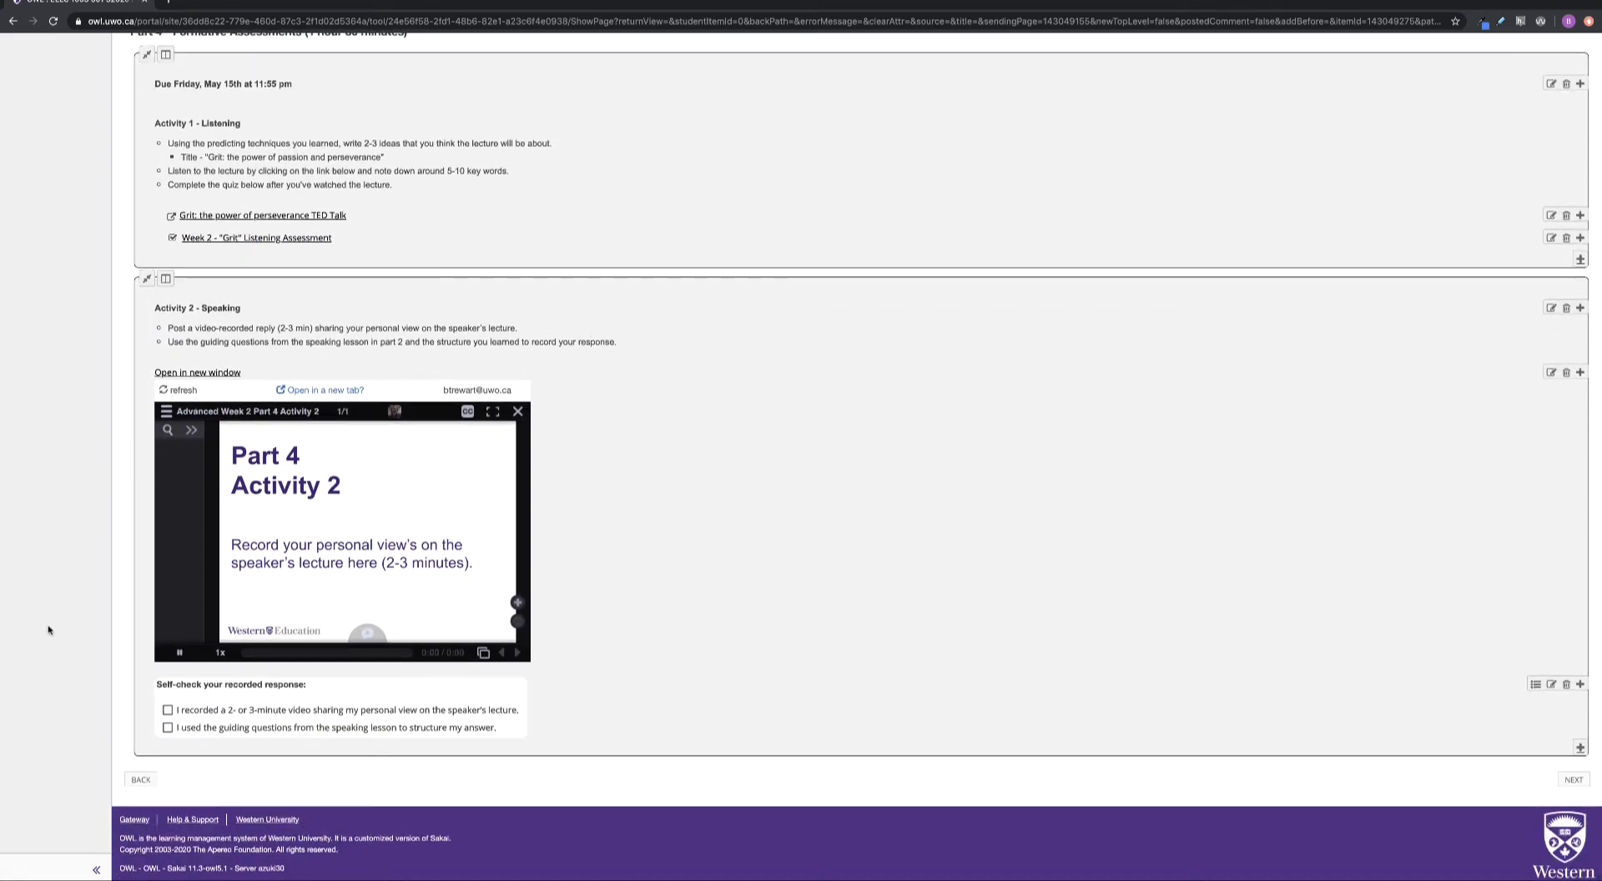
scroll(64, 602, "up", 20)
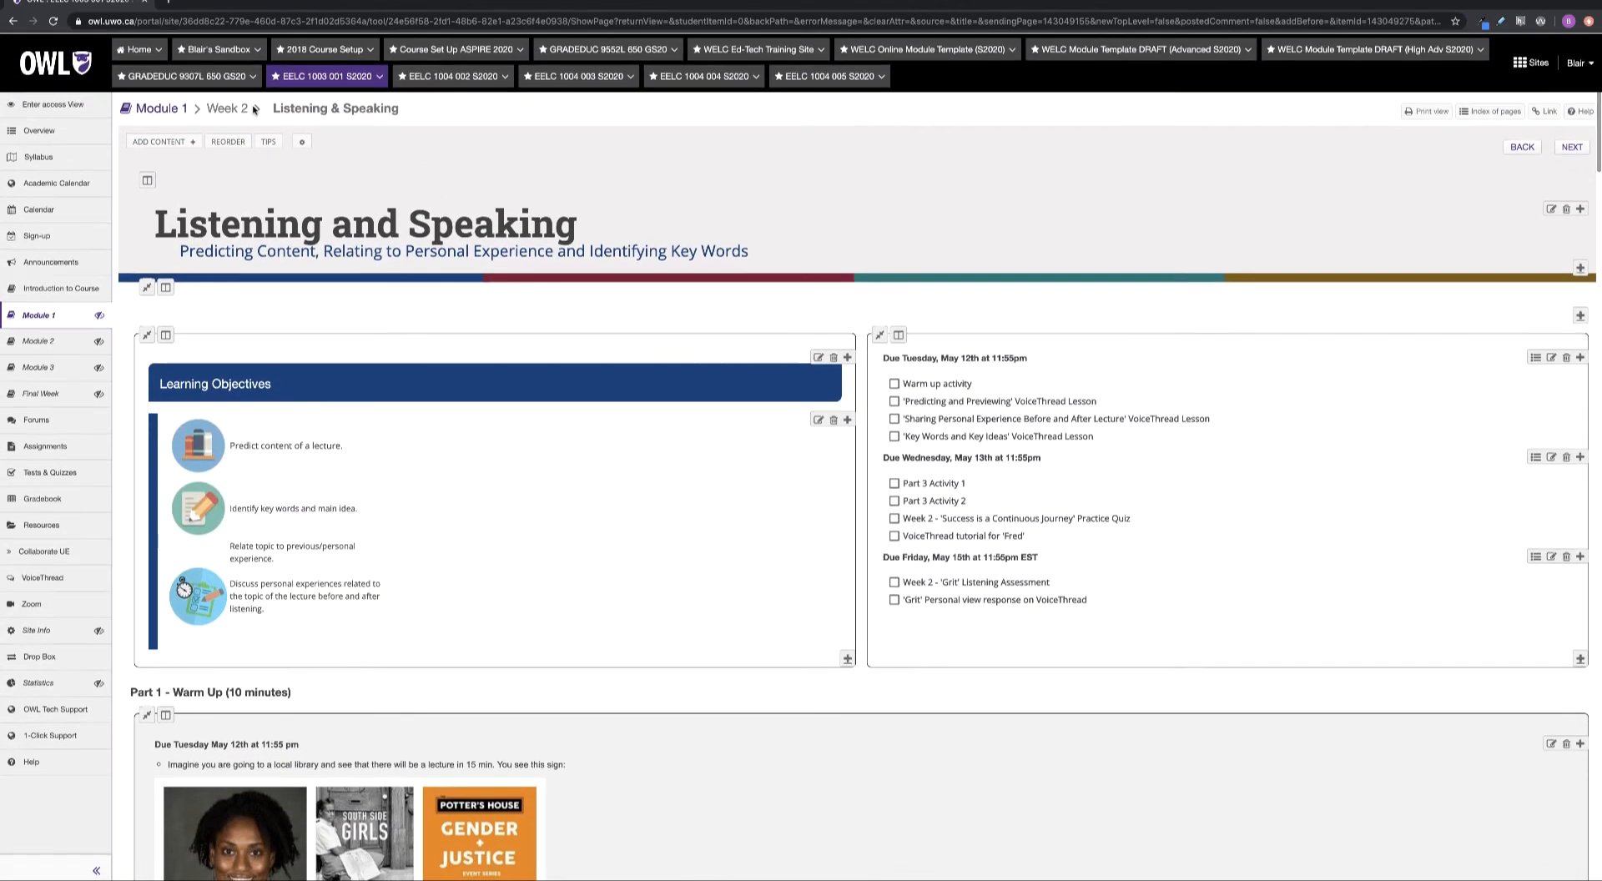
Review the Week 2 Academic Culture page and its Online Discussions quiz link, then return to Week 2 lessons
left_click(219, 113)
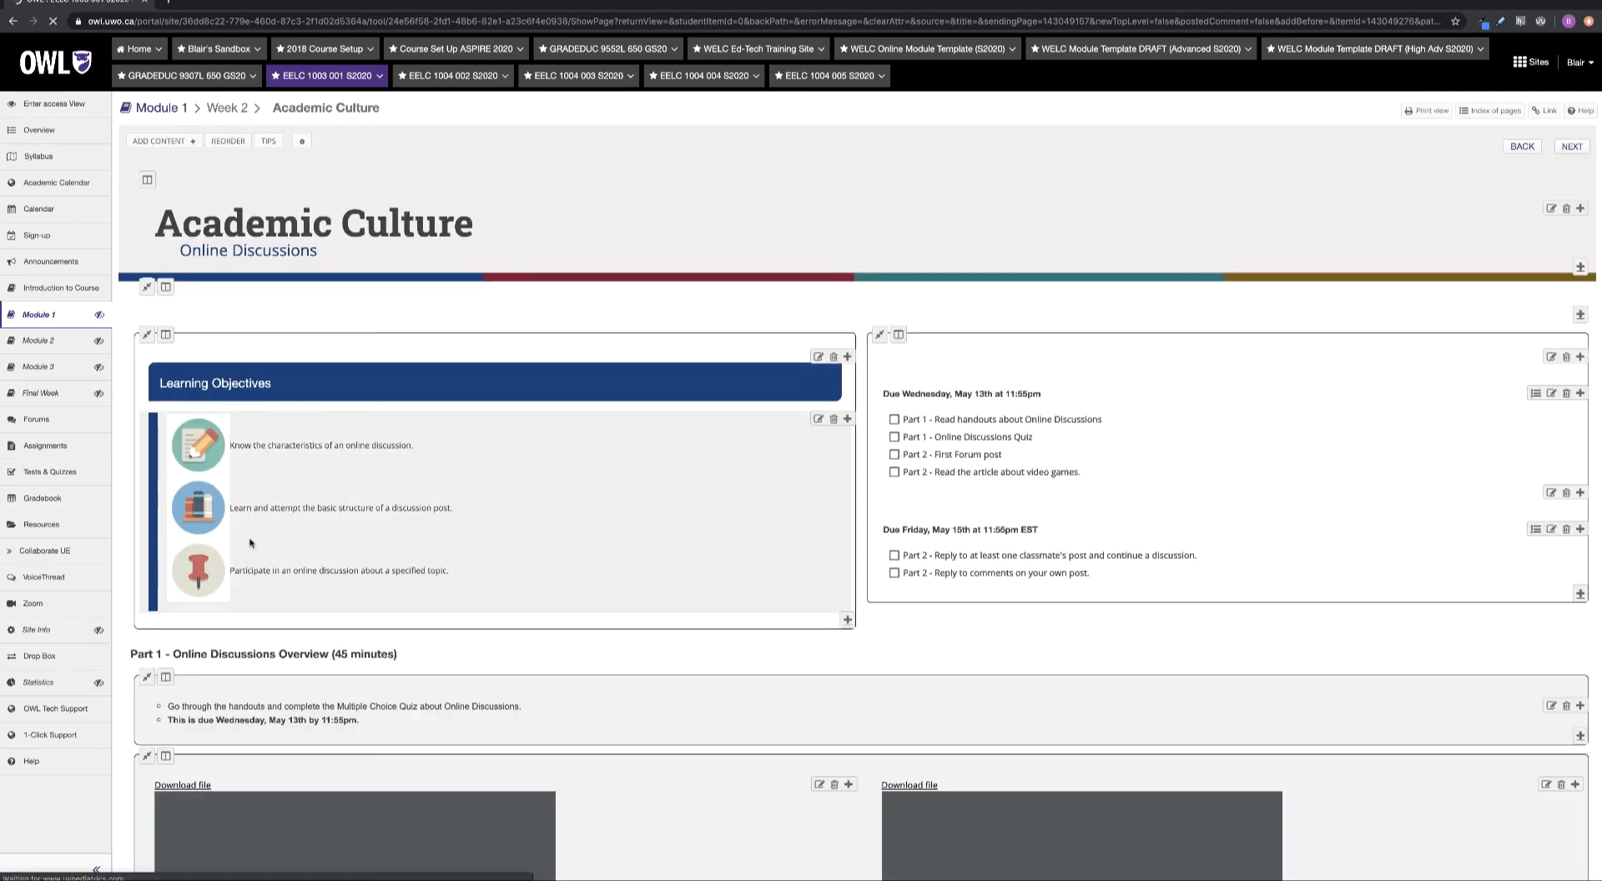
scroll(403, 535, "down", 5)
scroll(23, 594, "down", 1)
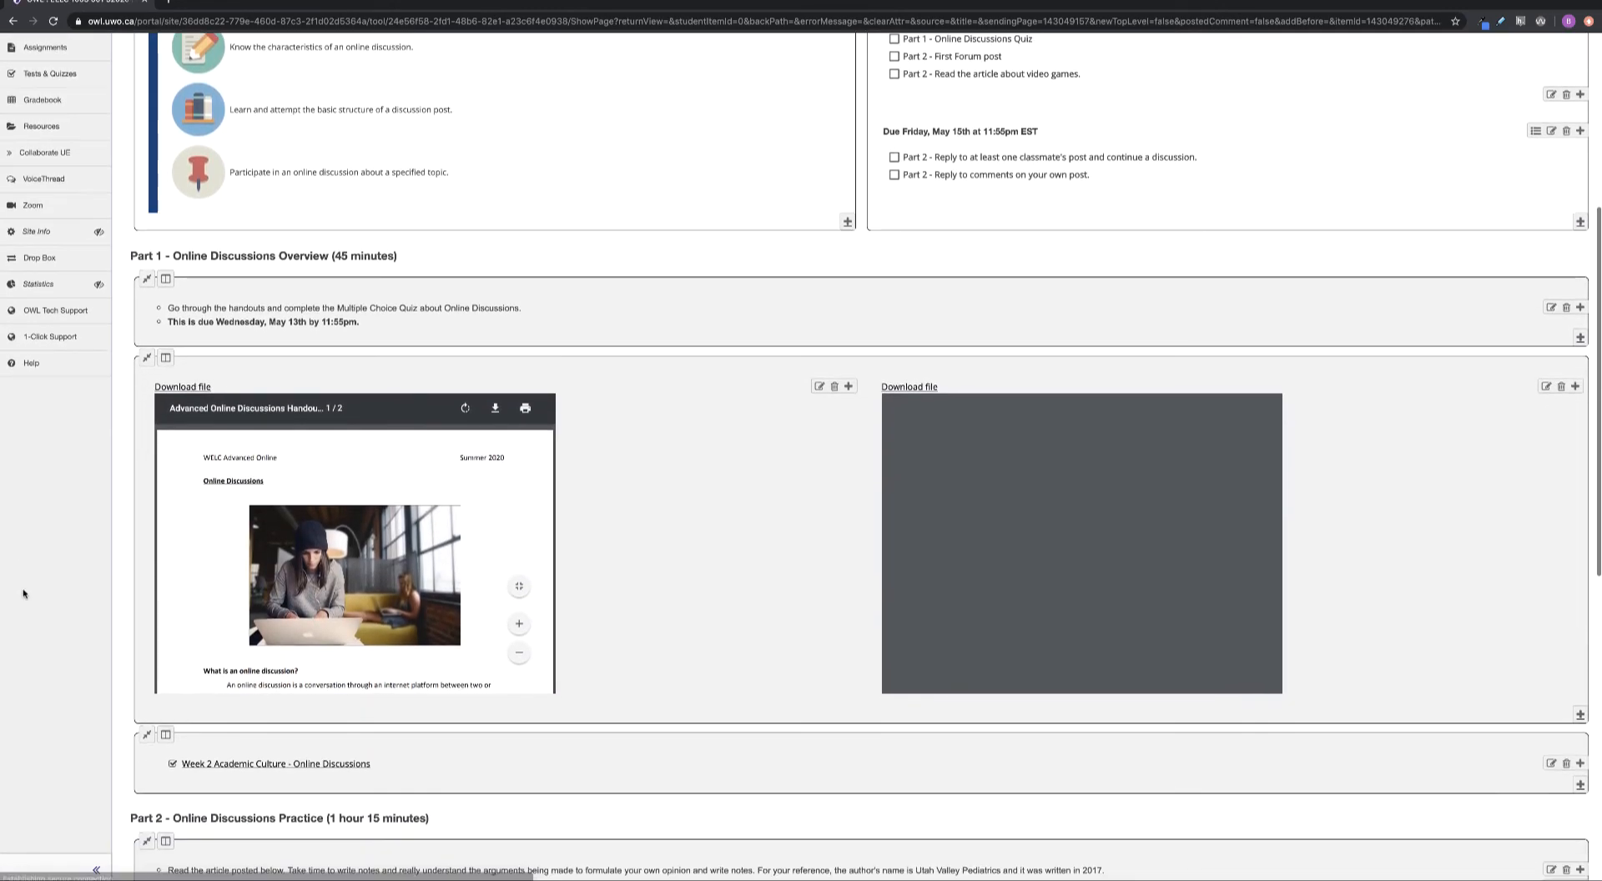
scroll(23, 594, "down", 2)
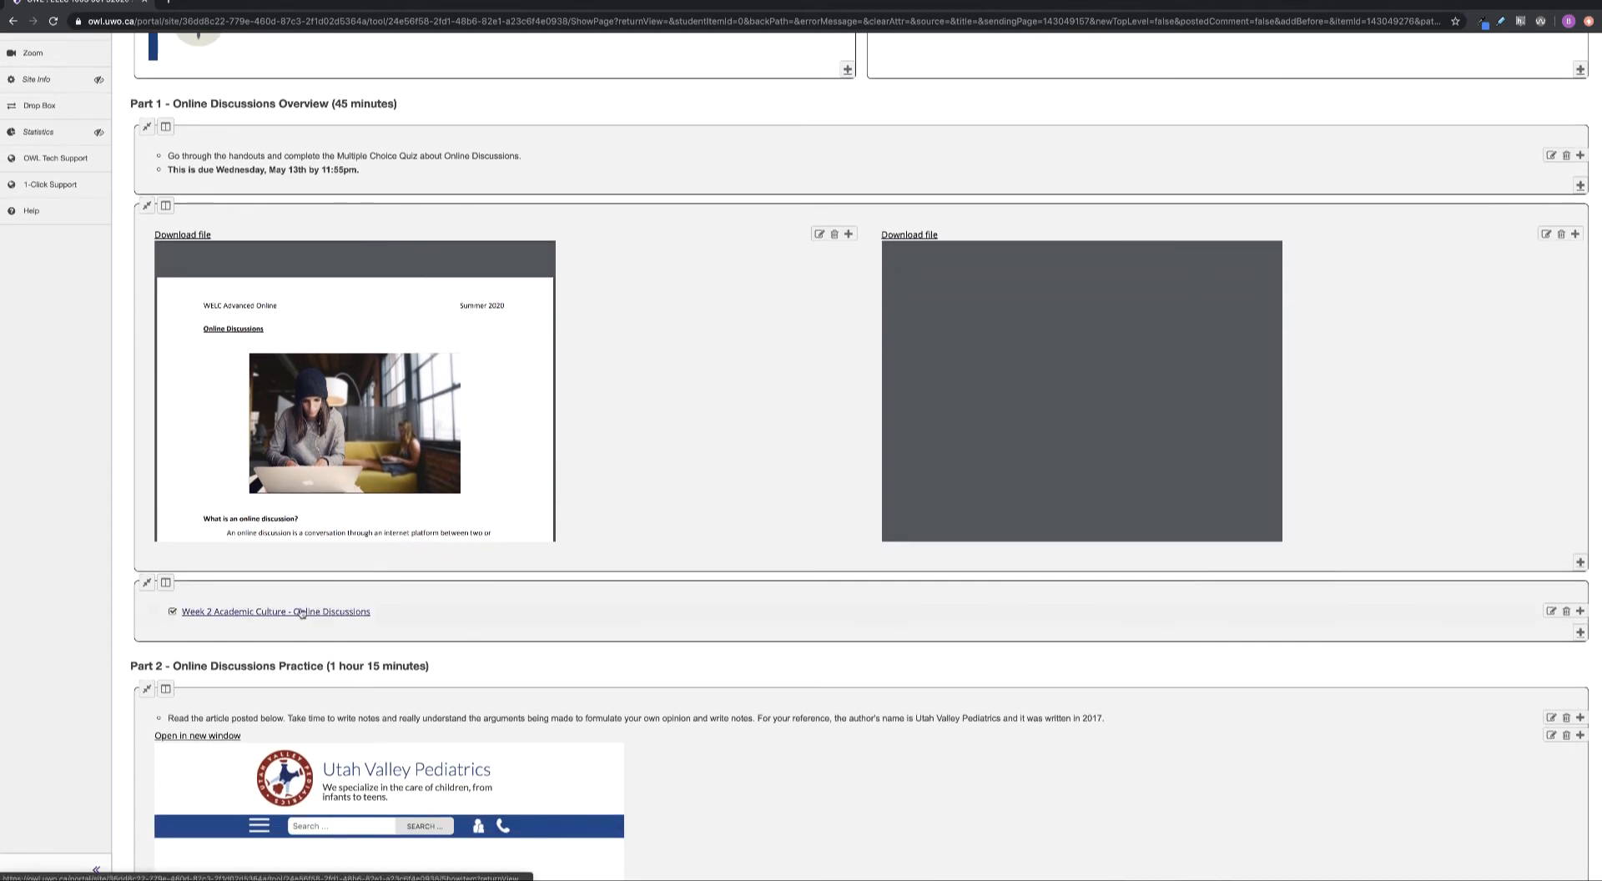
scroll(38, 614, "down", 3)
scroll(37, 614, "down", 4)
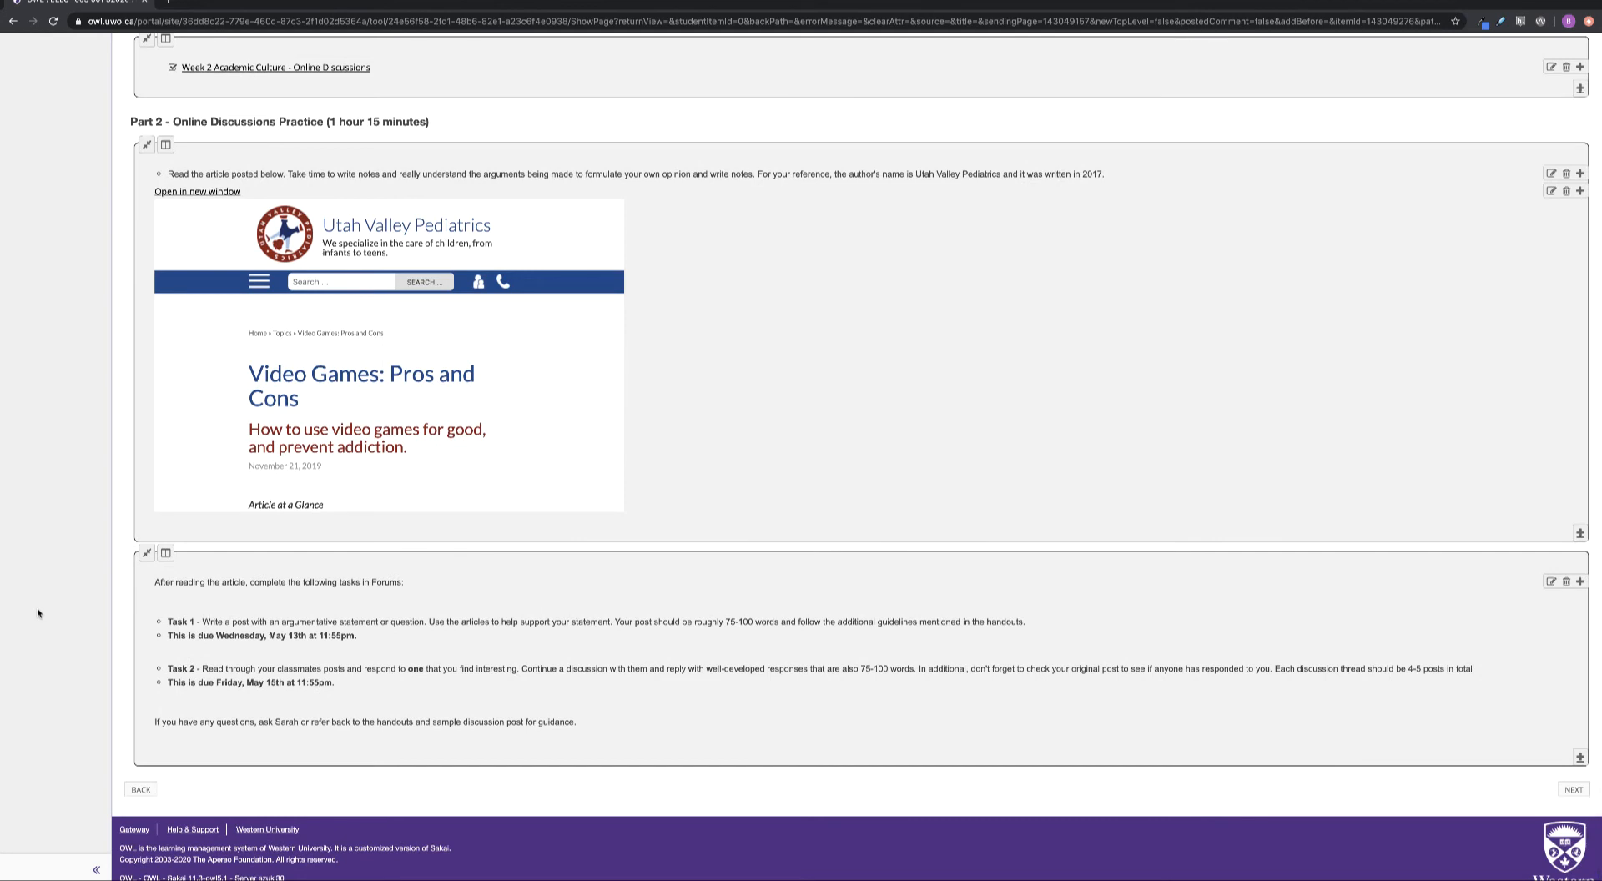
scroll(37, 614, "down", 1)
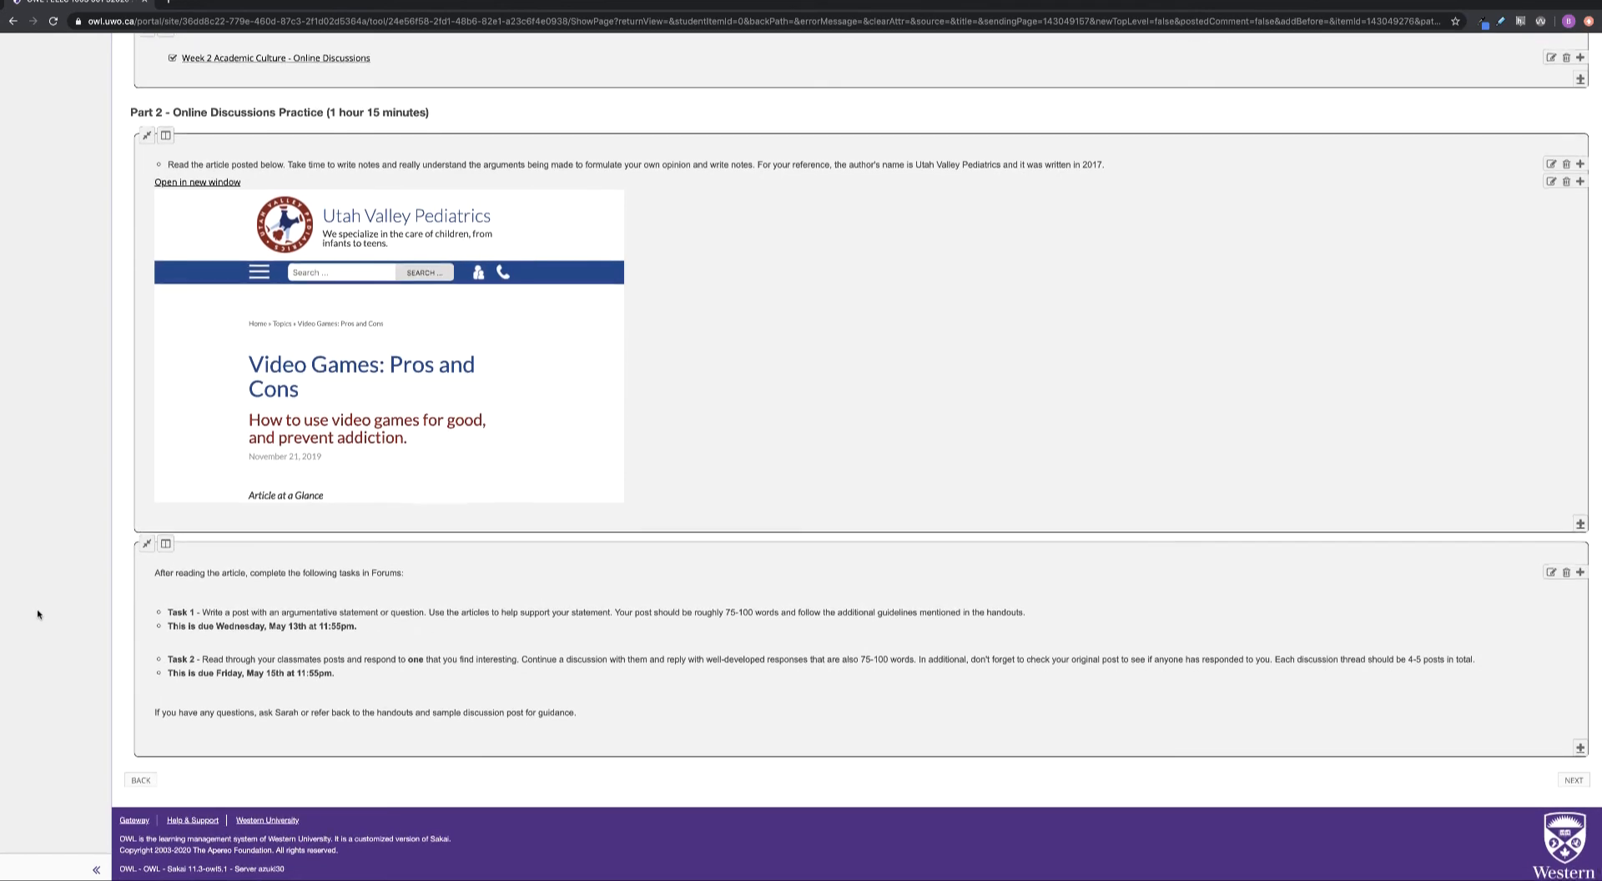
scroll(38, 613, "up", 15)
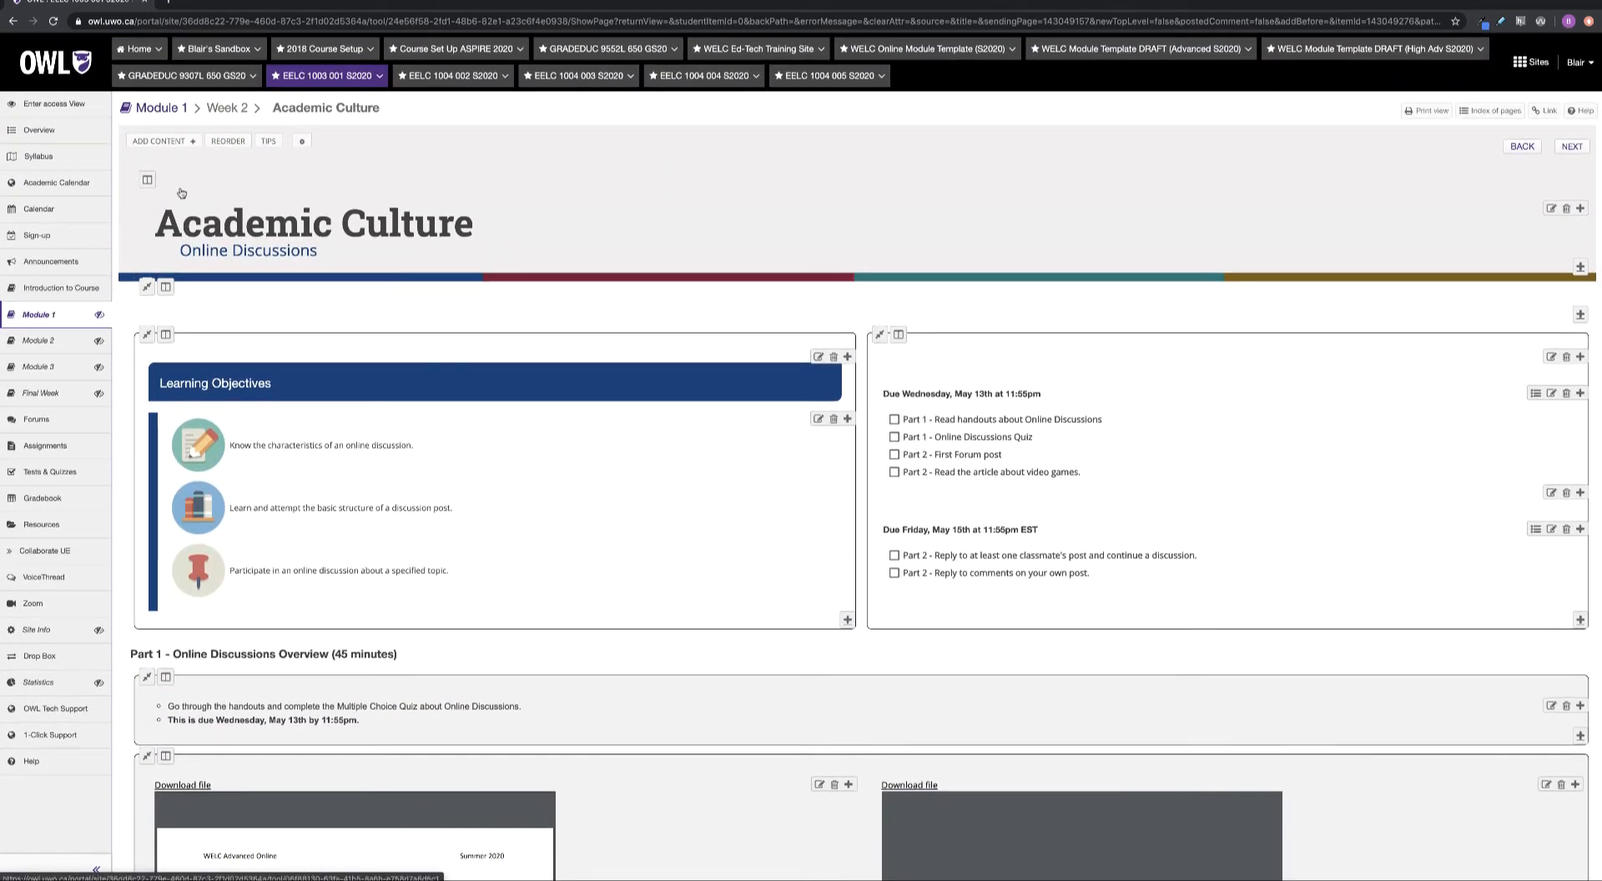
left_click(240, 109)
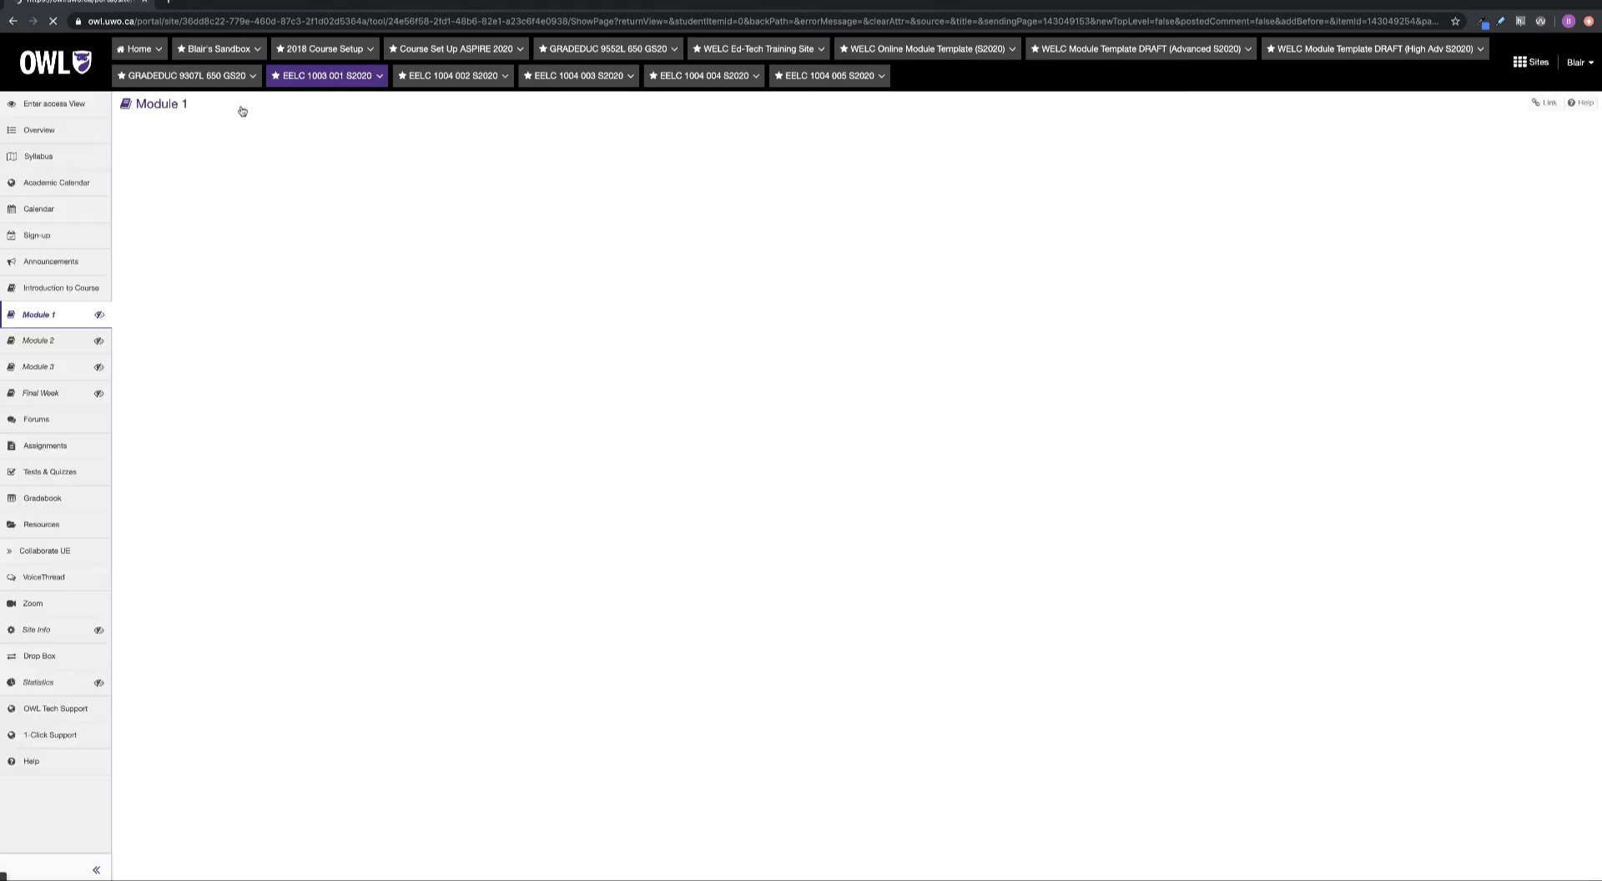
On Module 1, hide the Week 3 button until a morning time on May 18
left_click(173, 109)
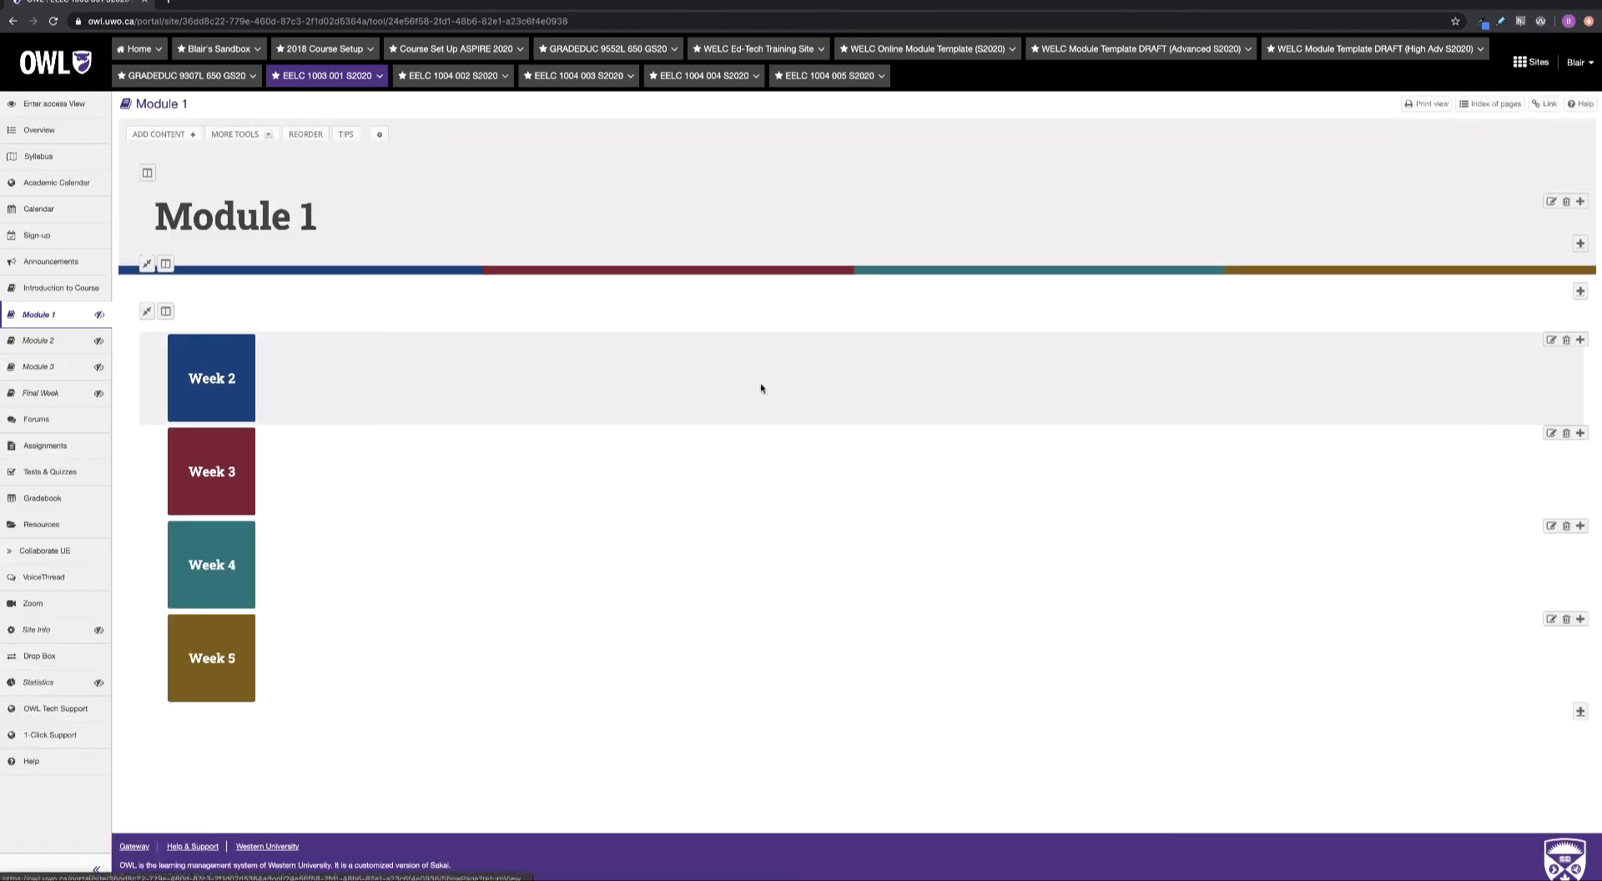
left_click(1552, 433)
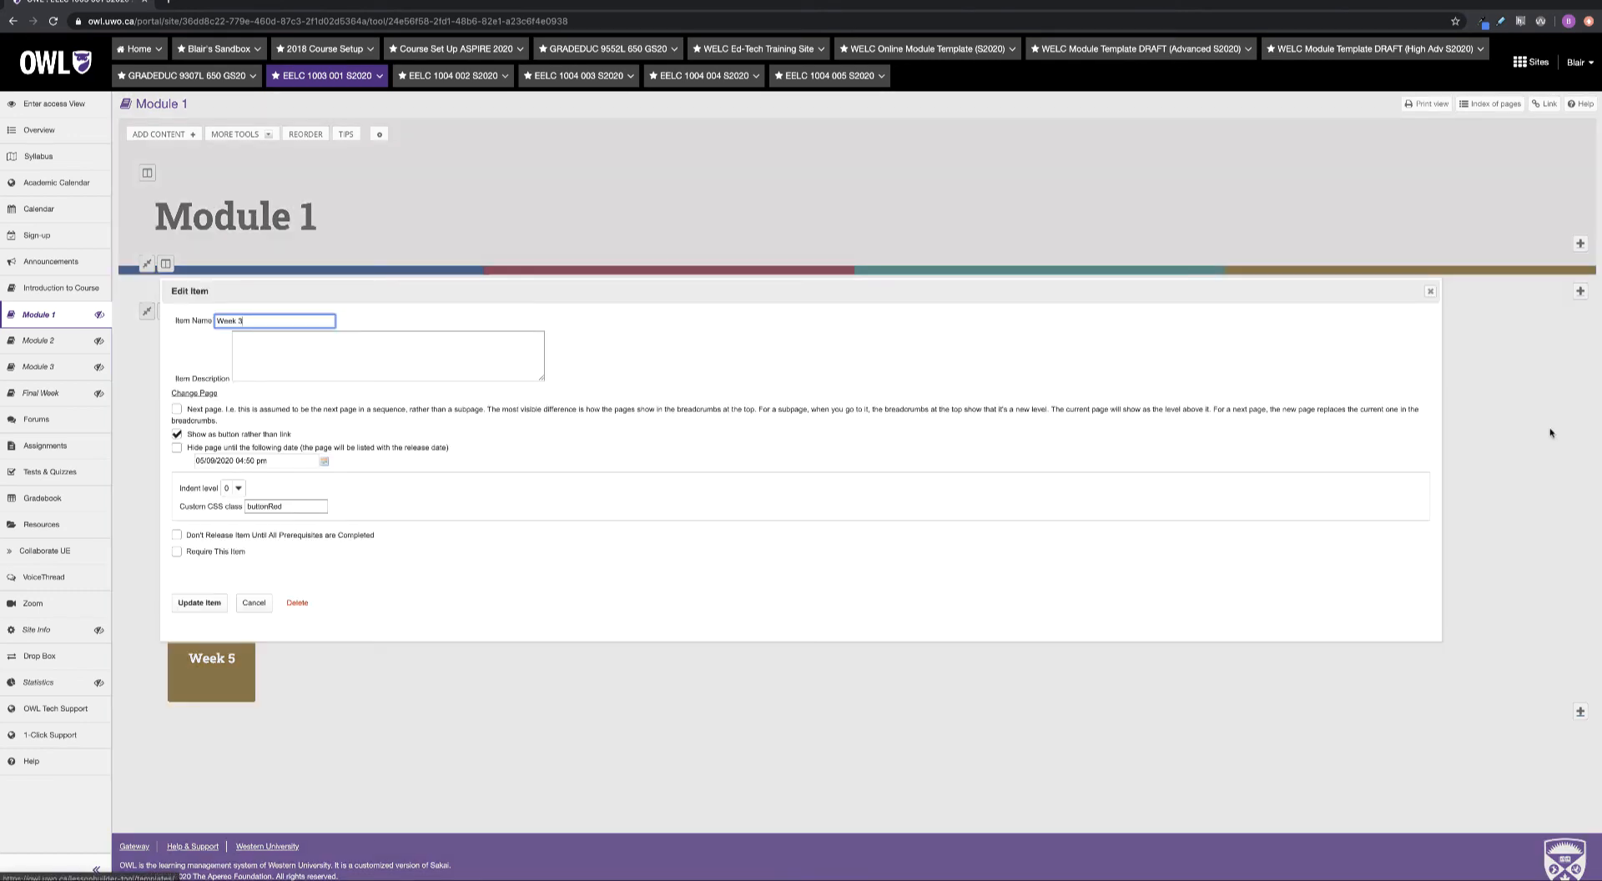
left_click(176, 449)
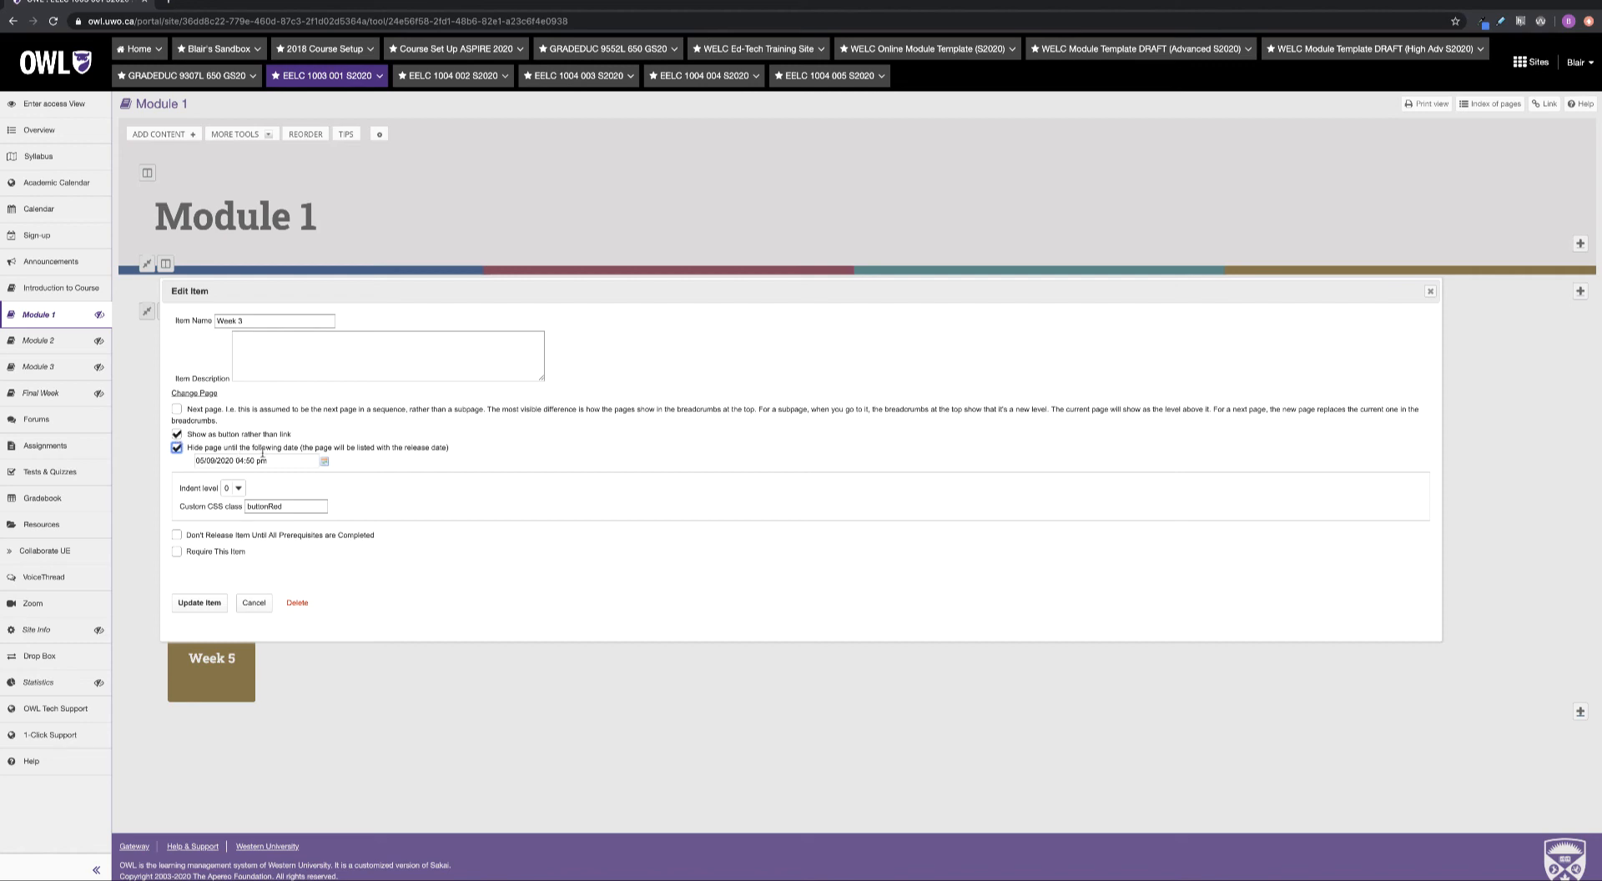
left_click(283, 460)
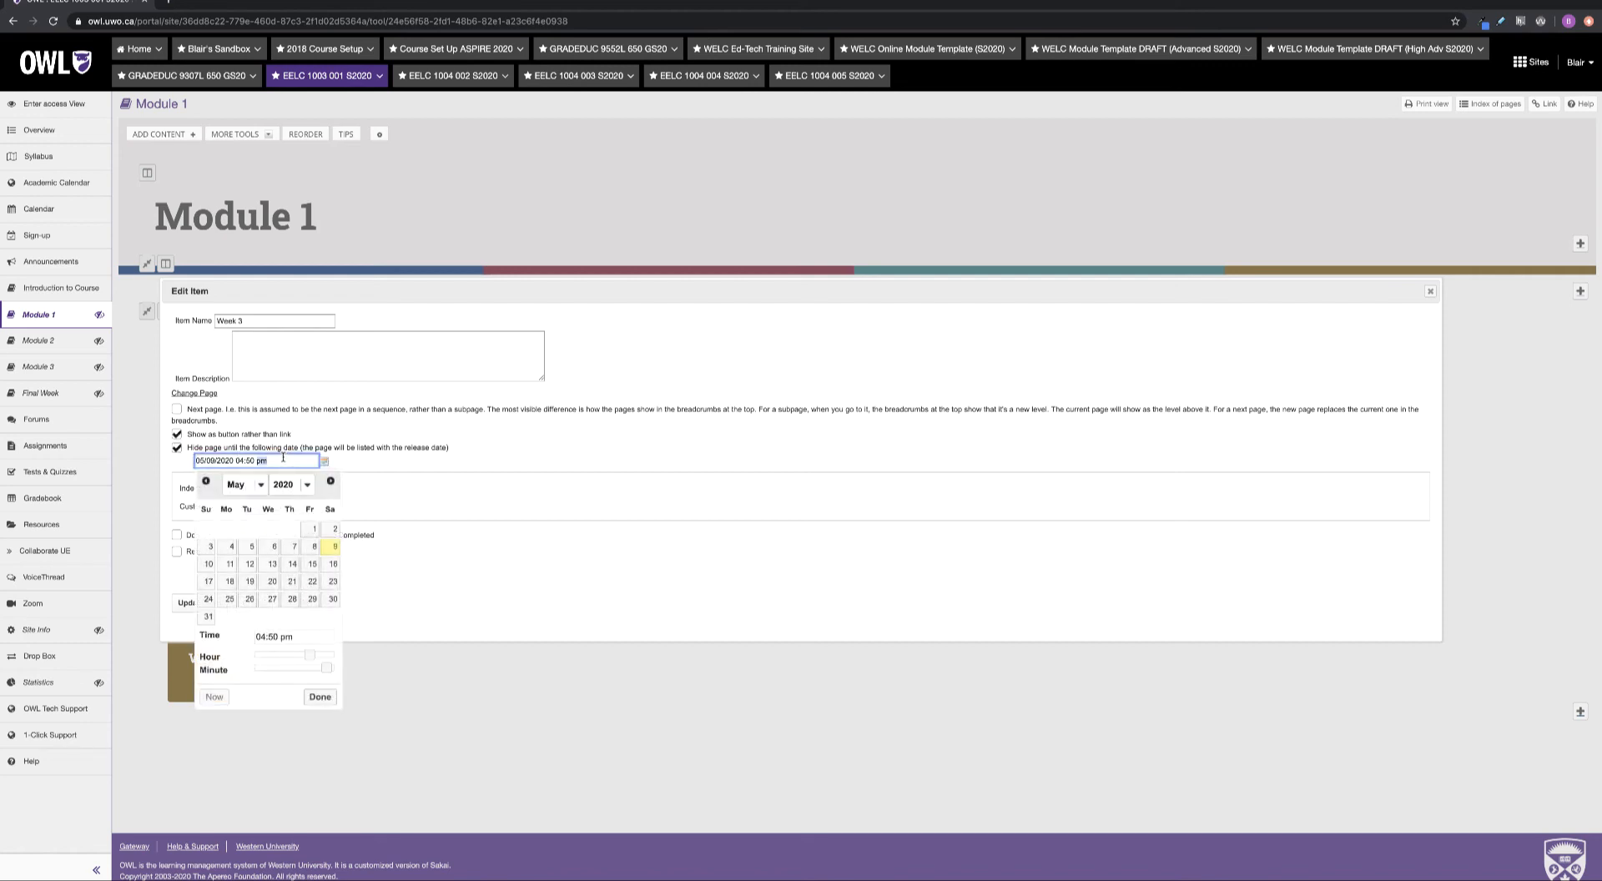
triple_click(283, 458)
left_click(230, 583)
left_click_drag(308, 656, 290, 659)
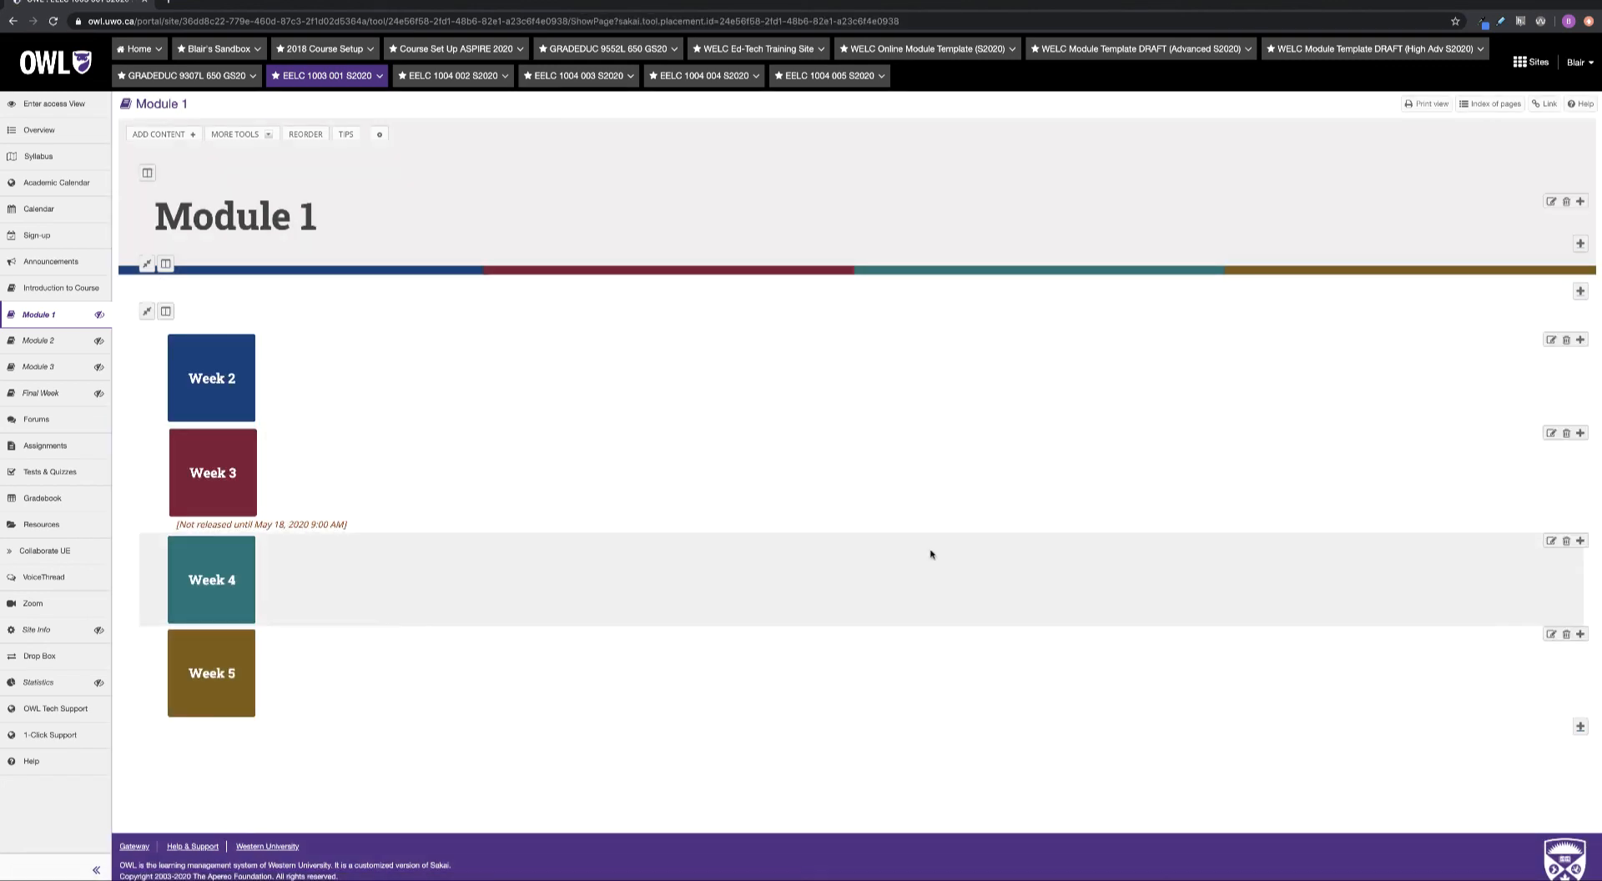
left_click(1552, 542)
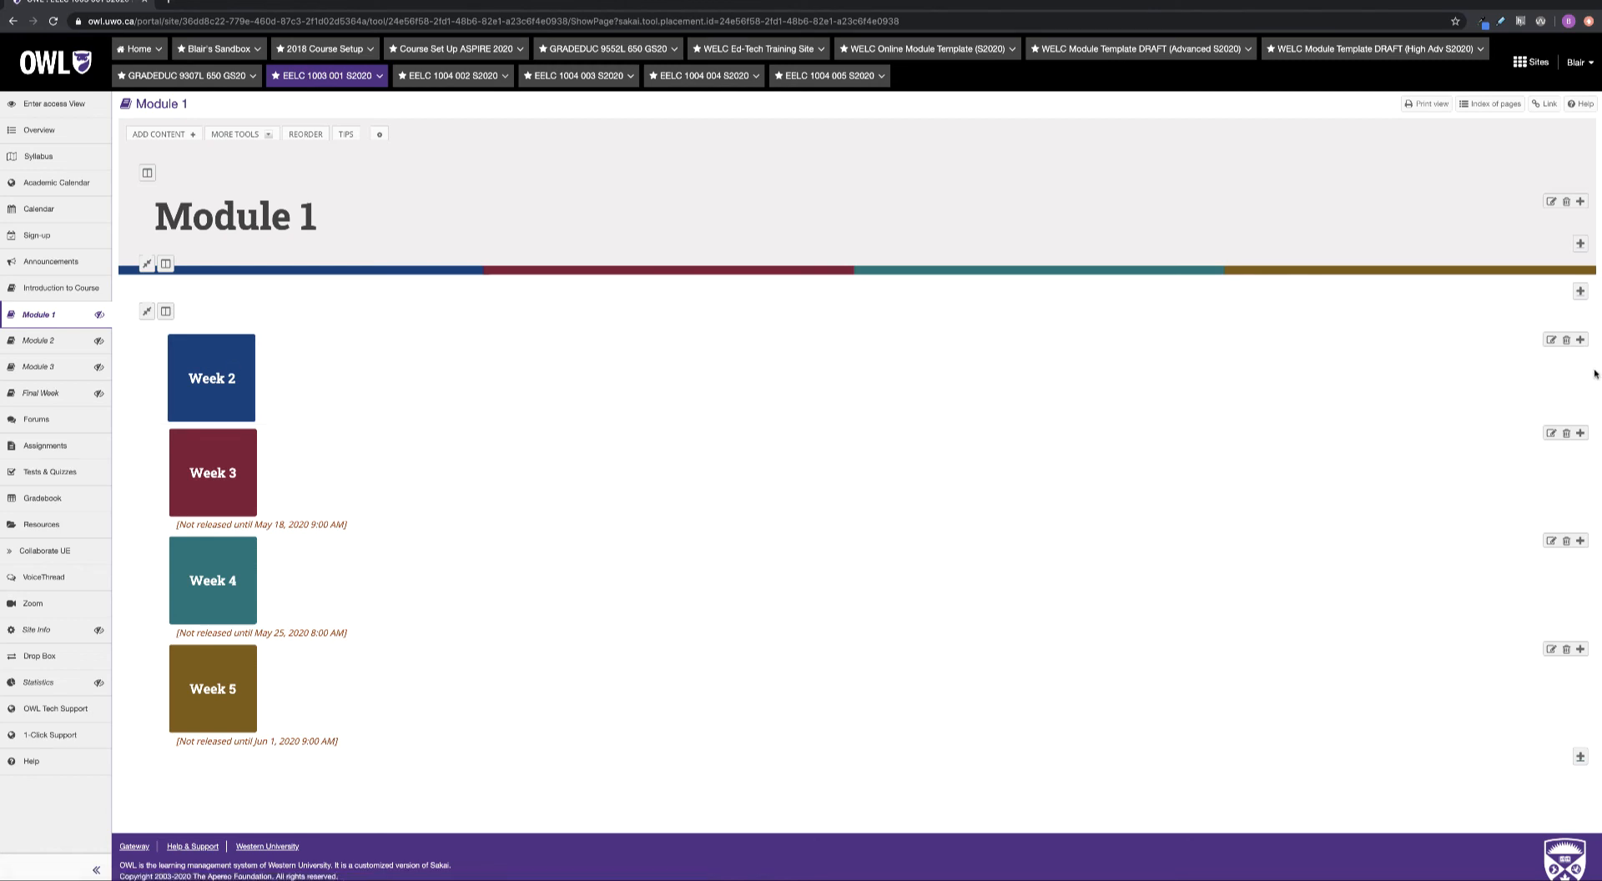
Hide Module 1's Week 2 button until 05/11/2020 09:00 am and save the item
left_click(1551, 339)
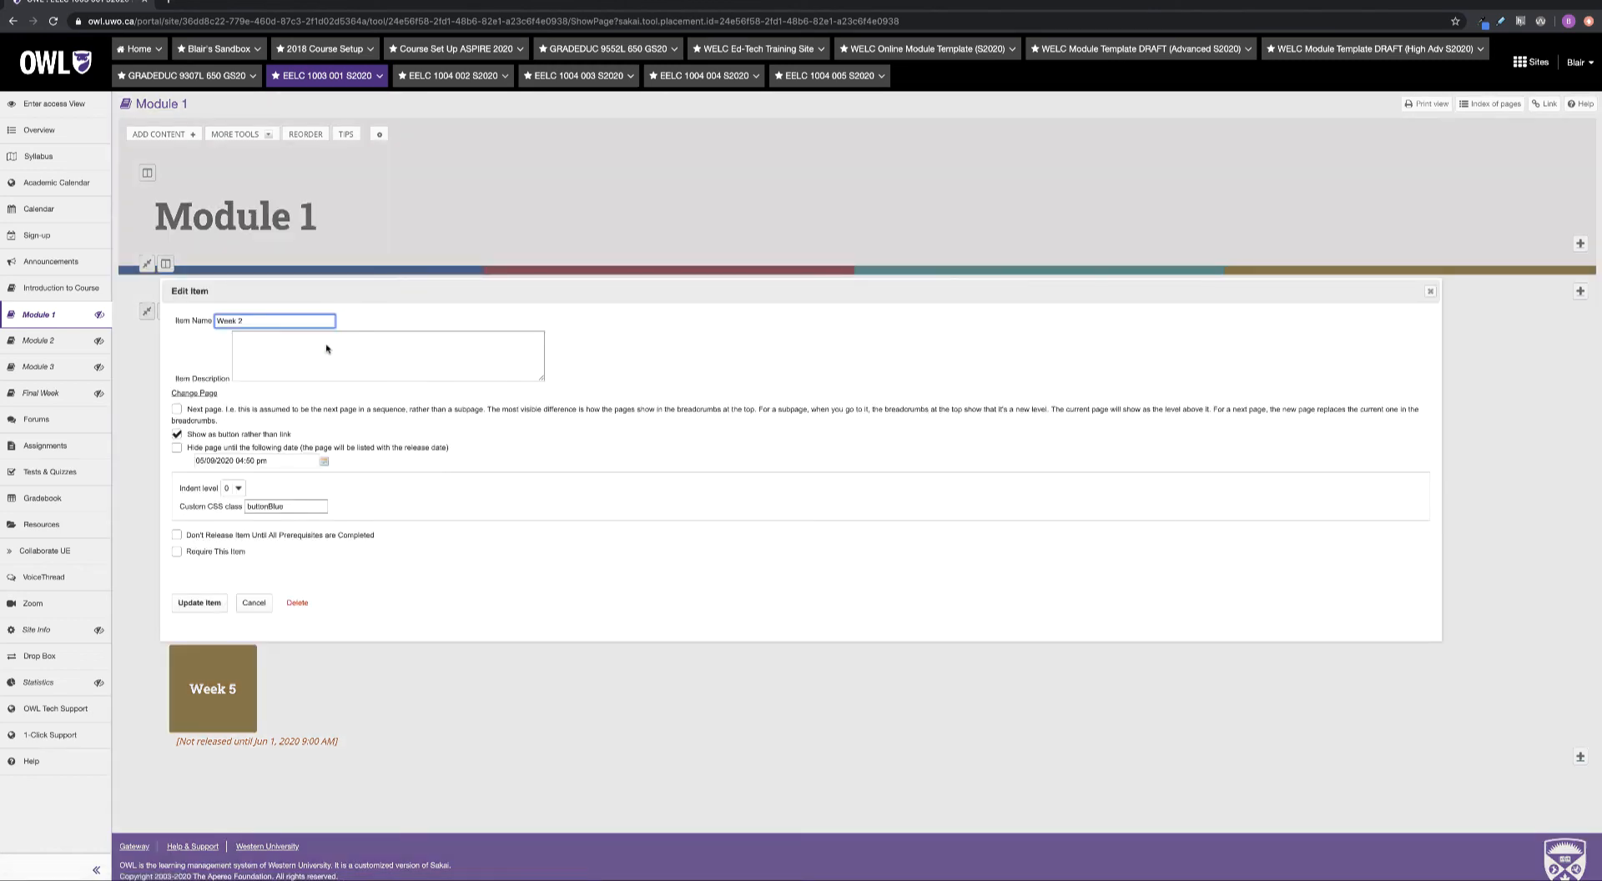
left_click(325, 461)
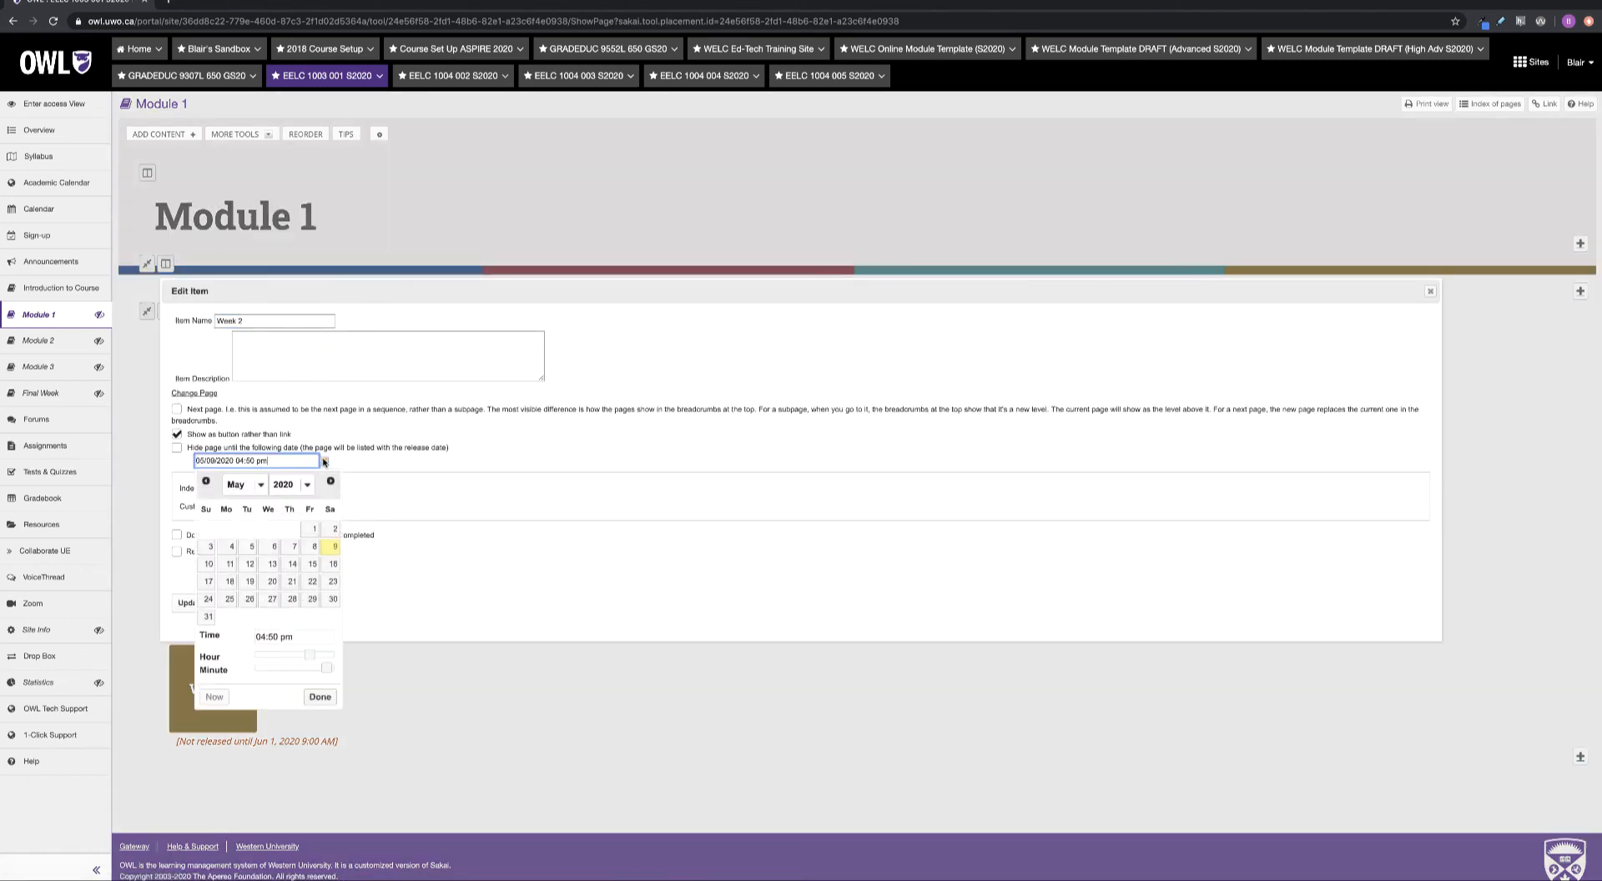
left_click(229, 565)
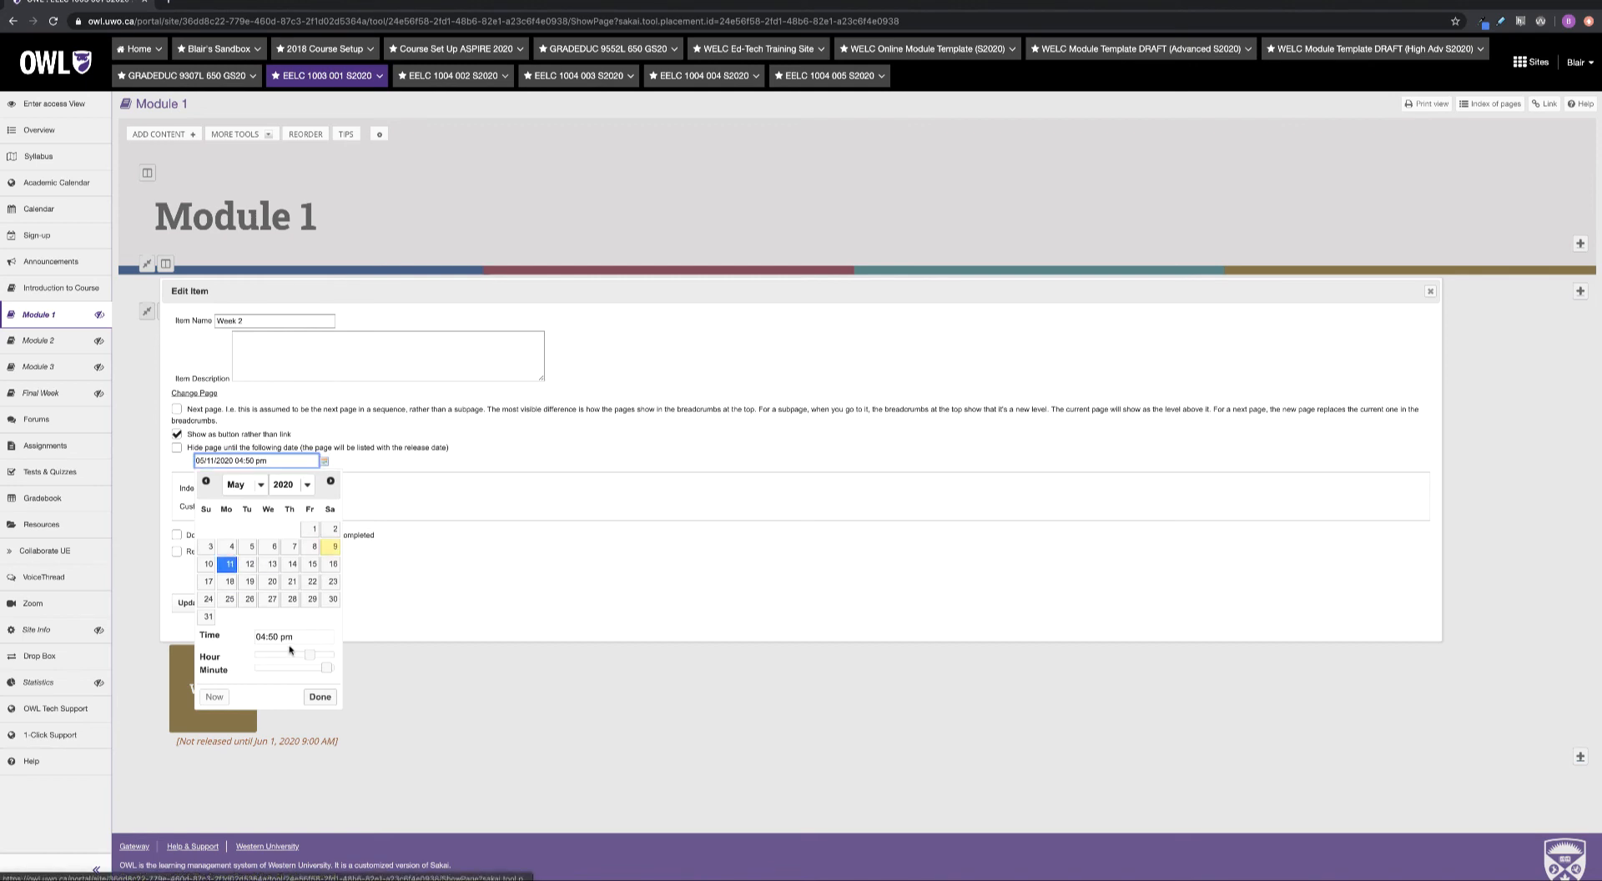
left_click_drag(310, 656, 255, 667)
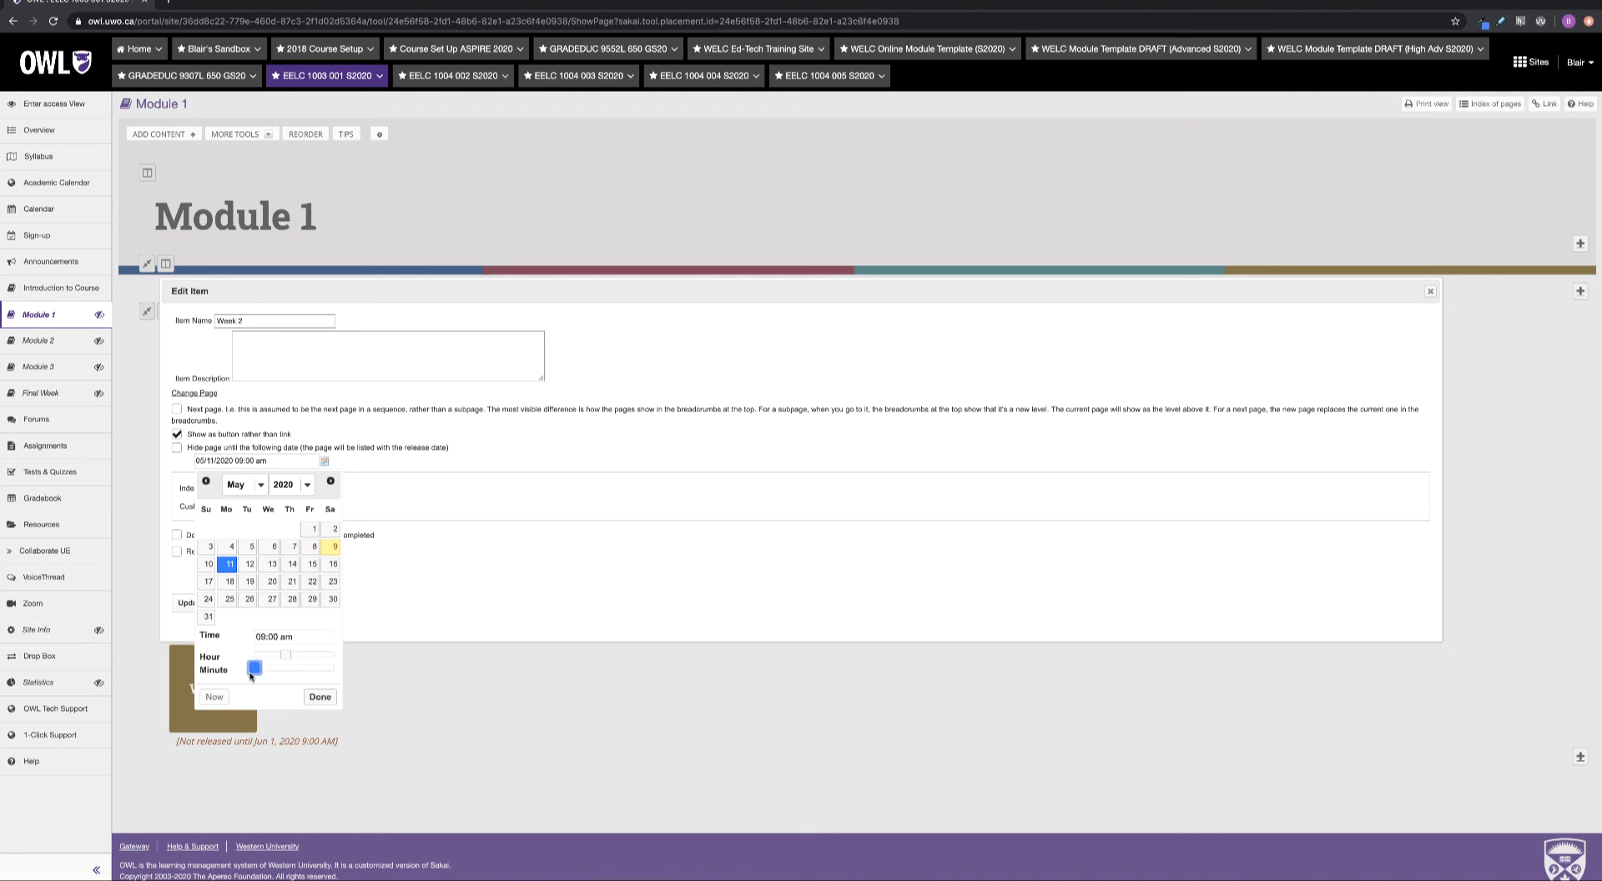
left_click(321, 699)
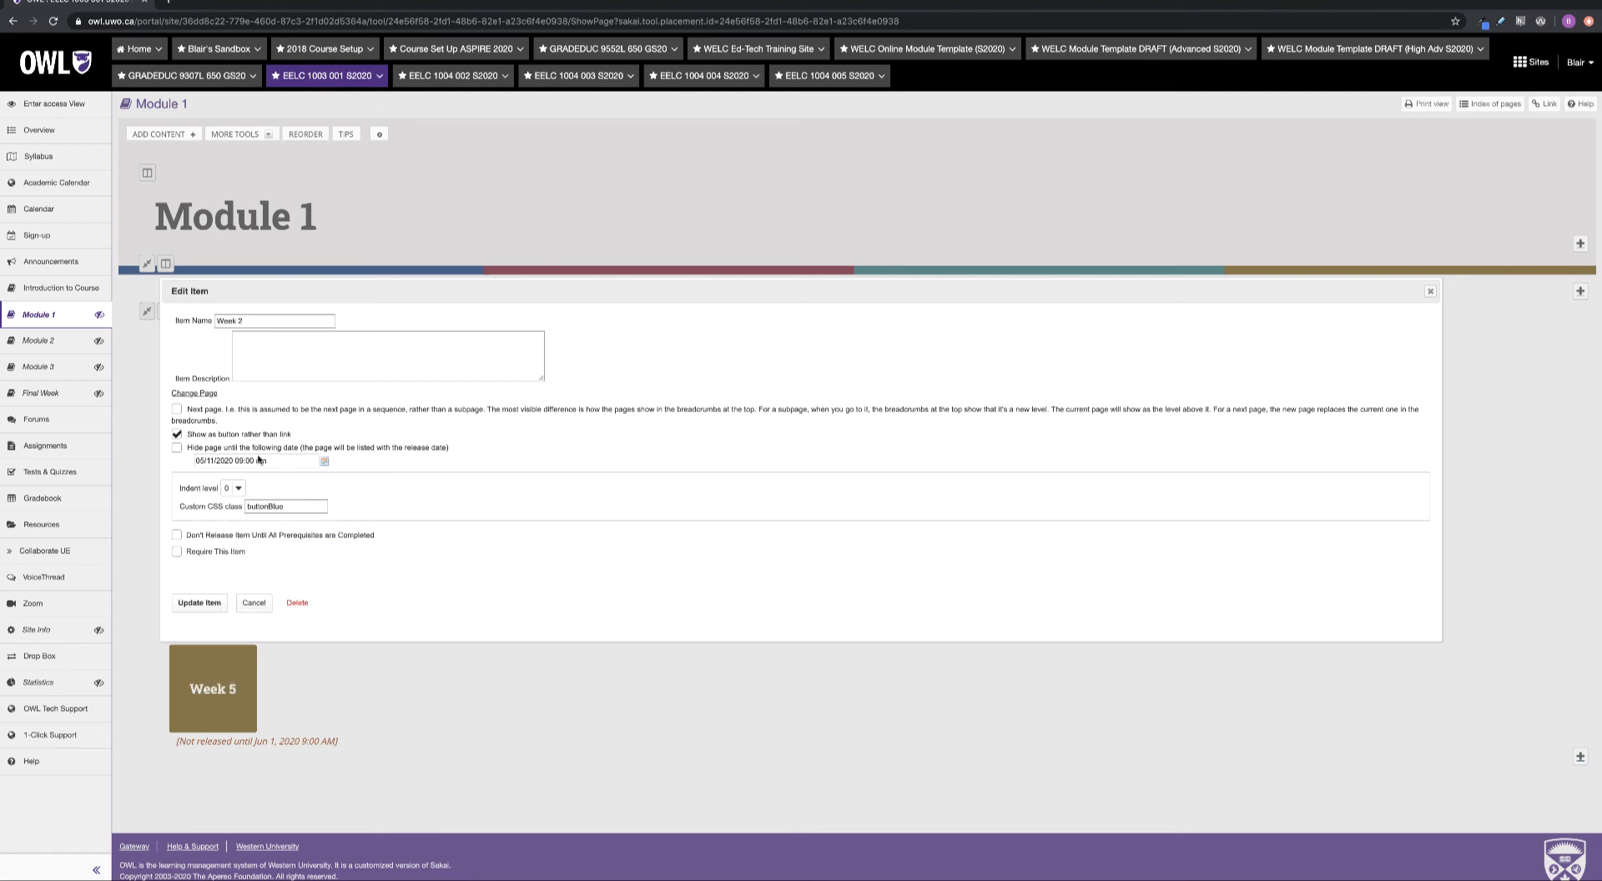
left_click(177, 448)
left_click(208, 604)
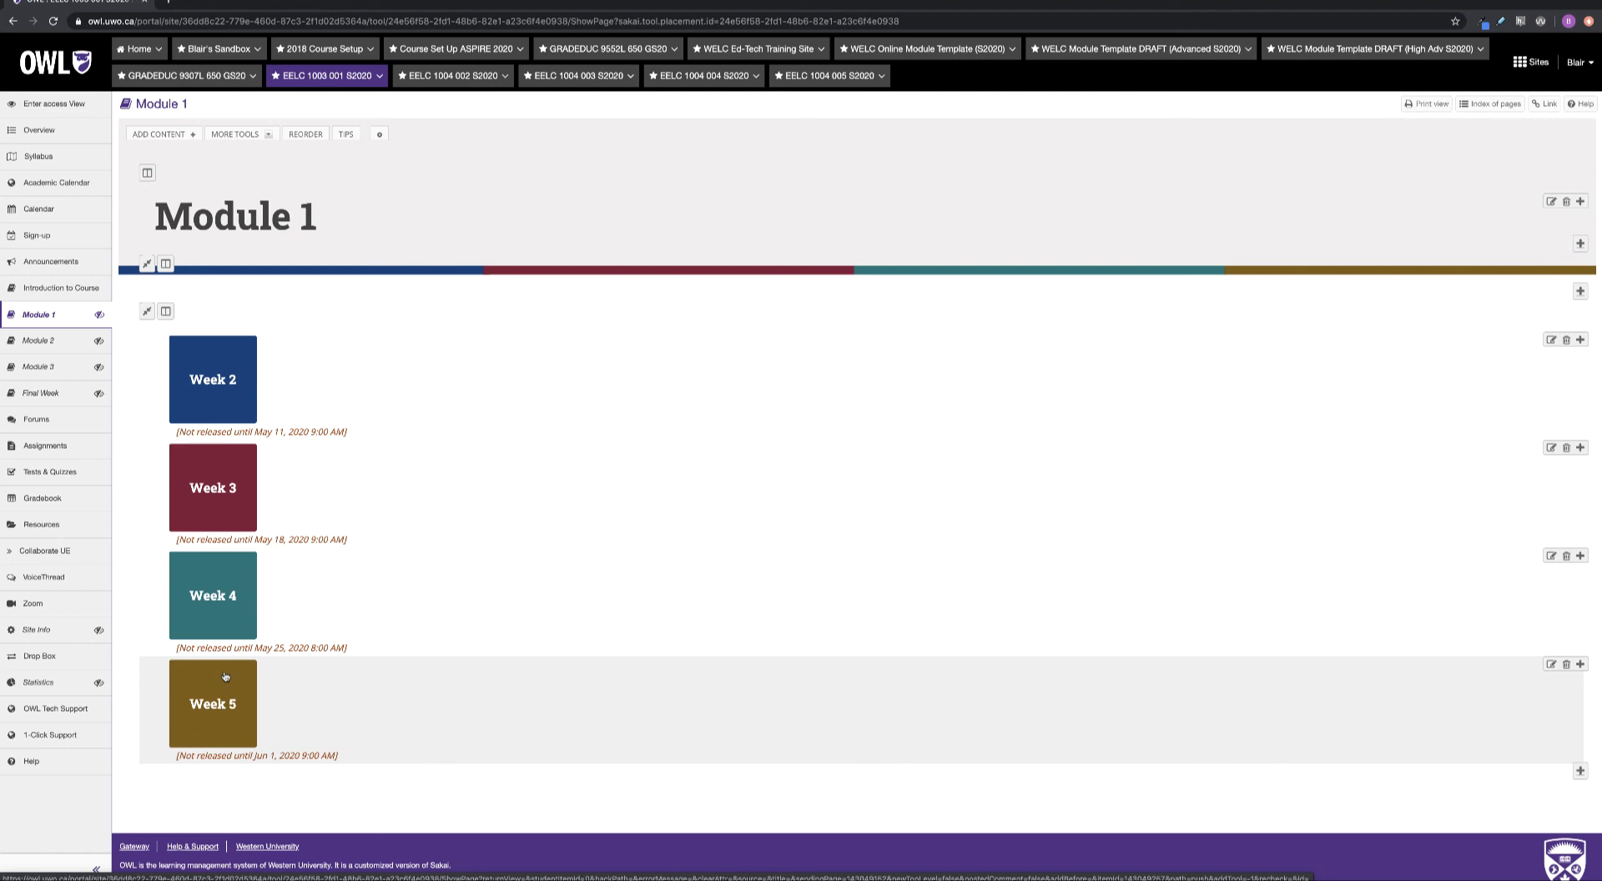
Go from the Module 2 page to the site's Resources list of folders and PDFs
left_click(60, 345)
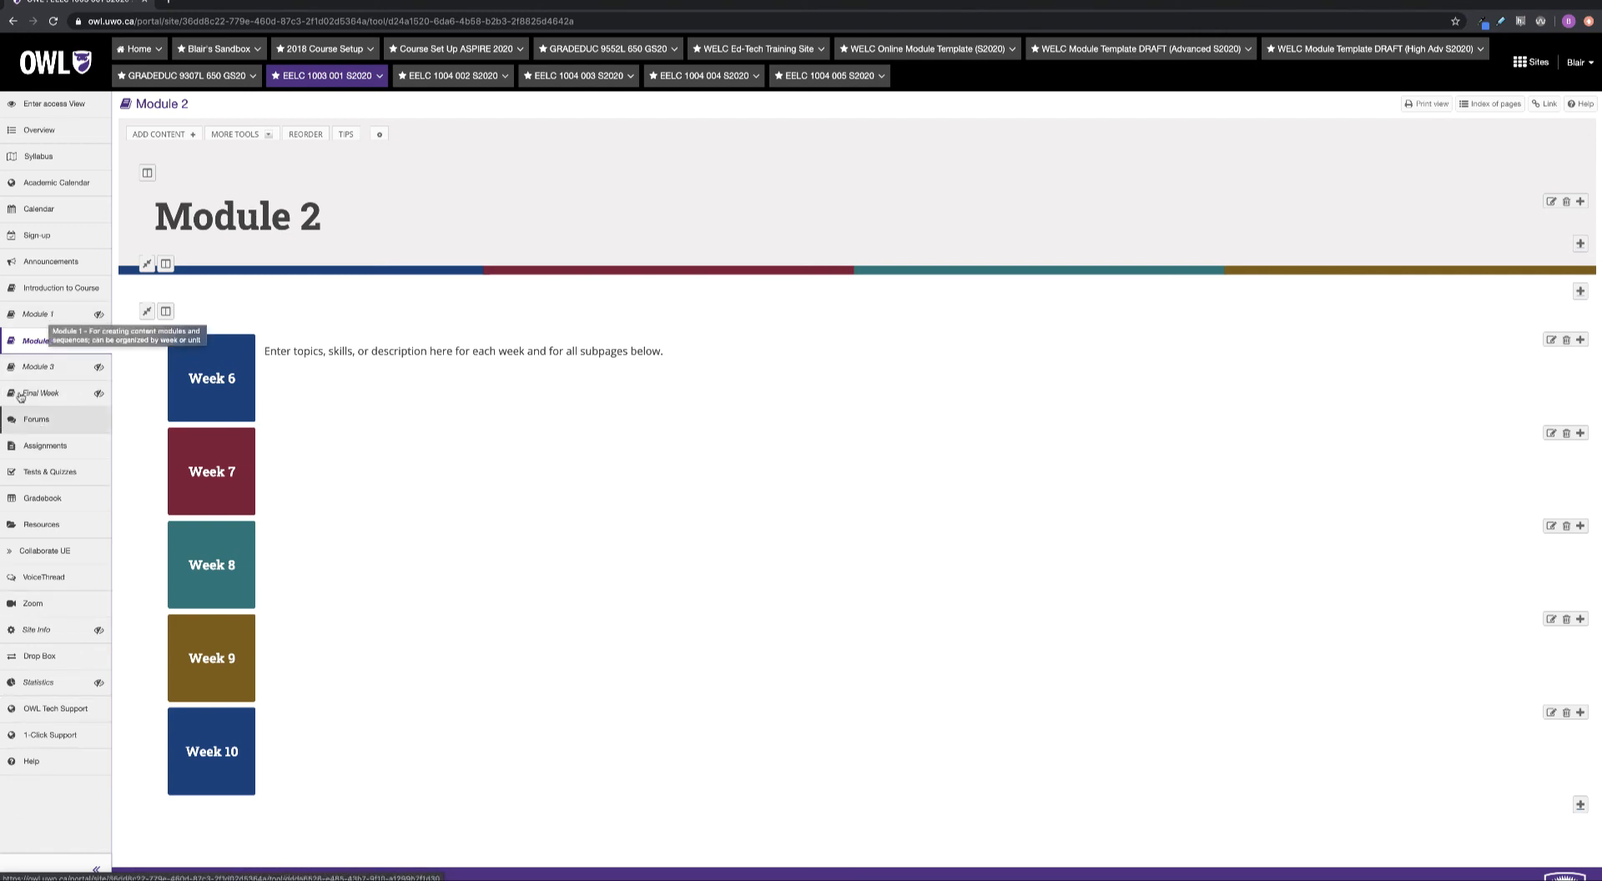
left_click(45, 522)
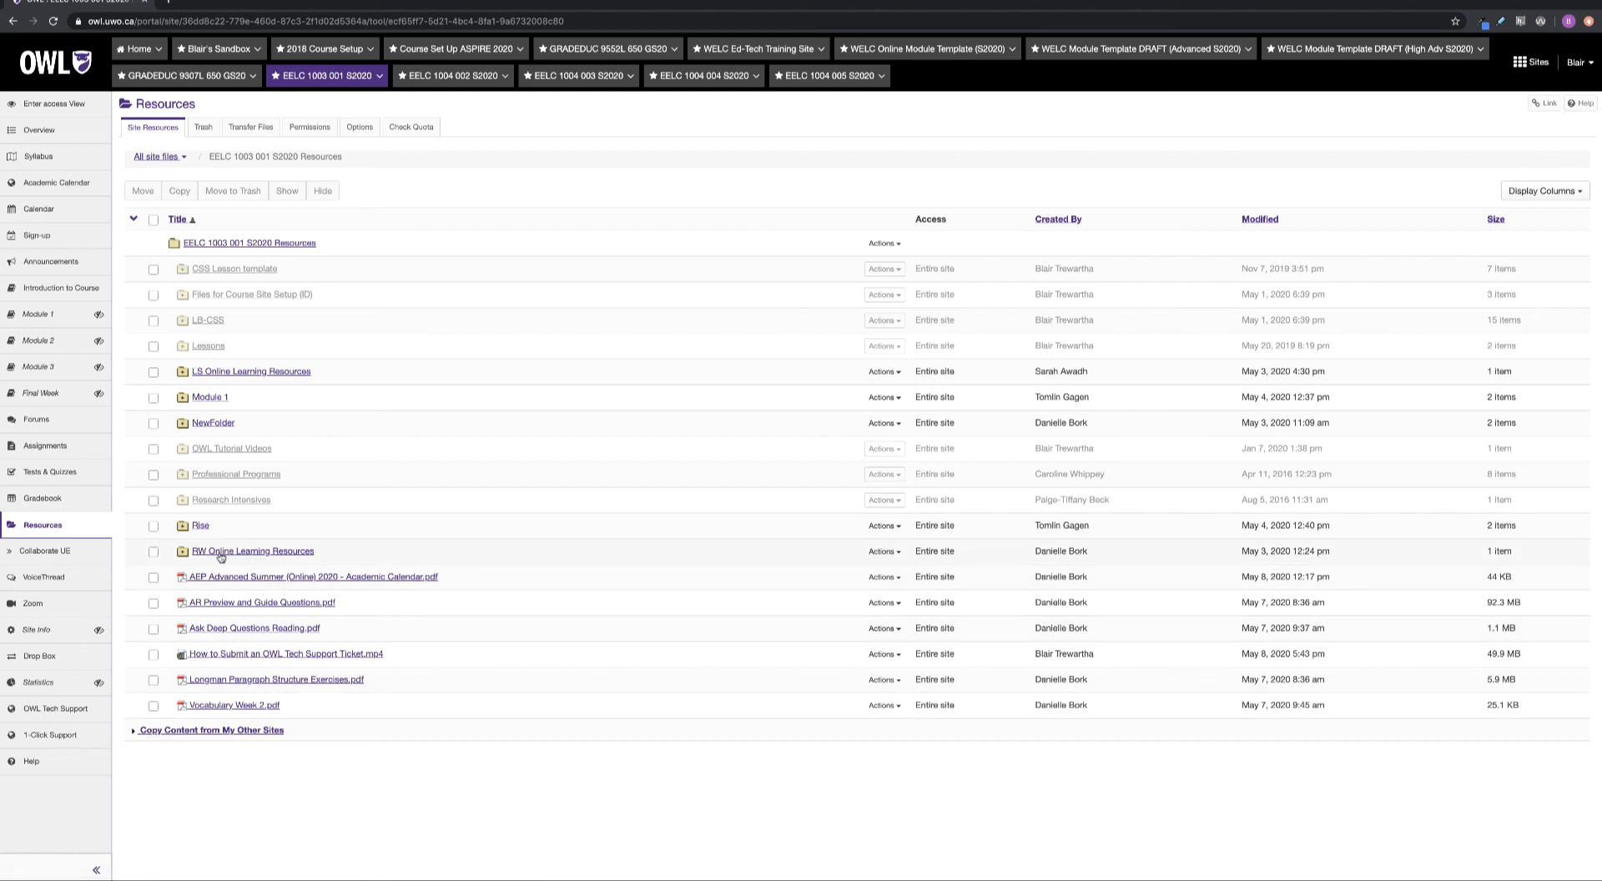
Check the RW Online Learning Resources folder's contents, return to the top level, and show its actions
left_click(282, 552)
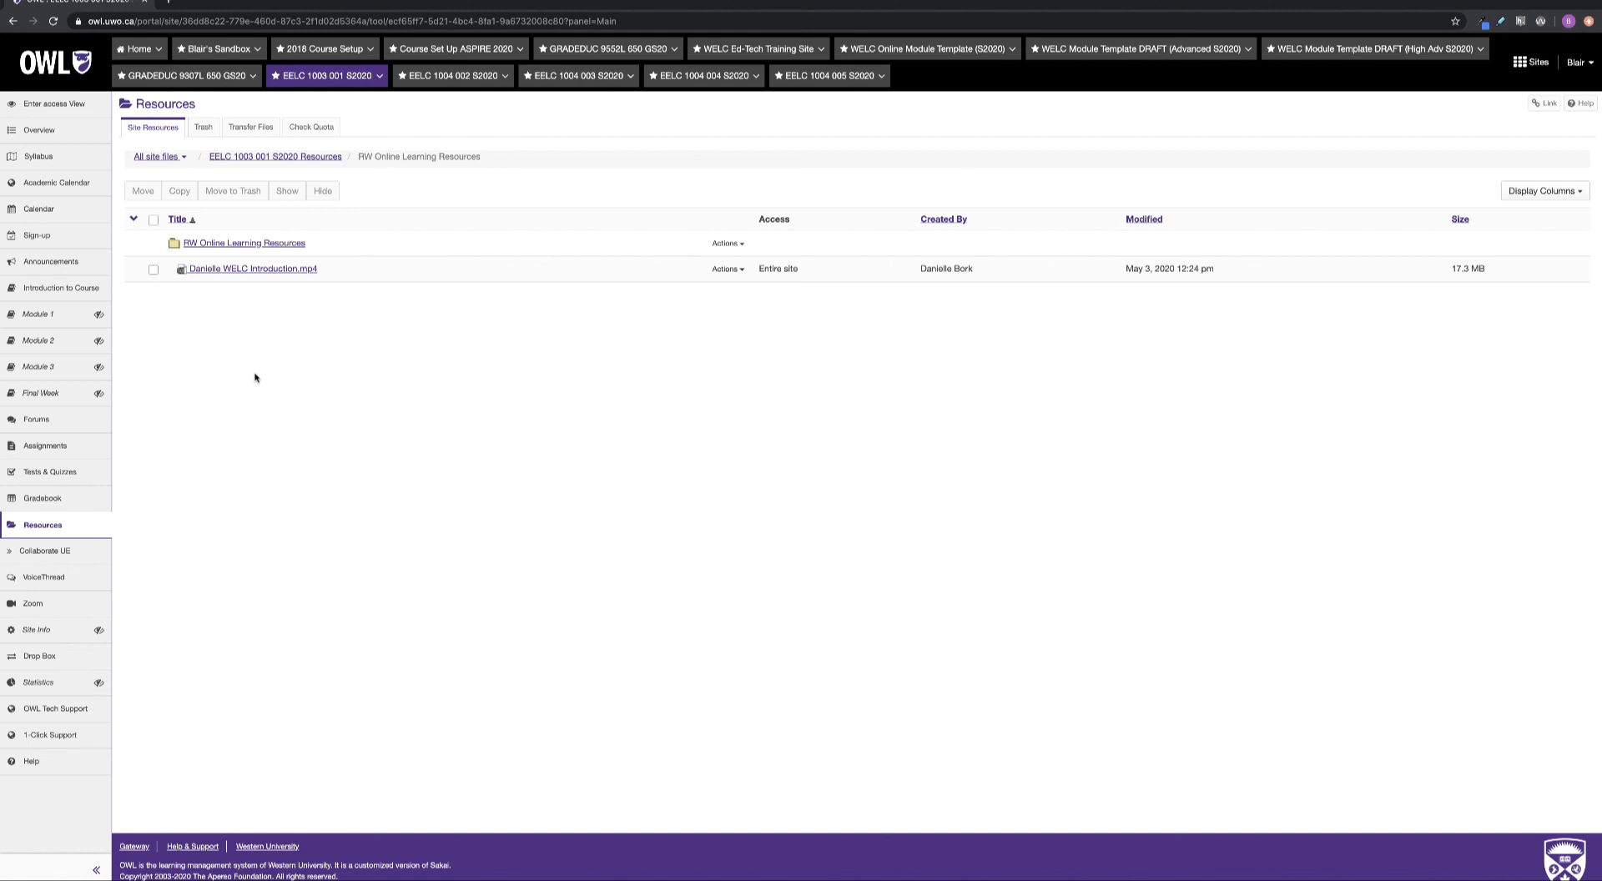
left_click(297, 155)
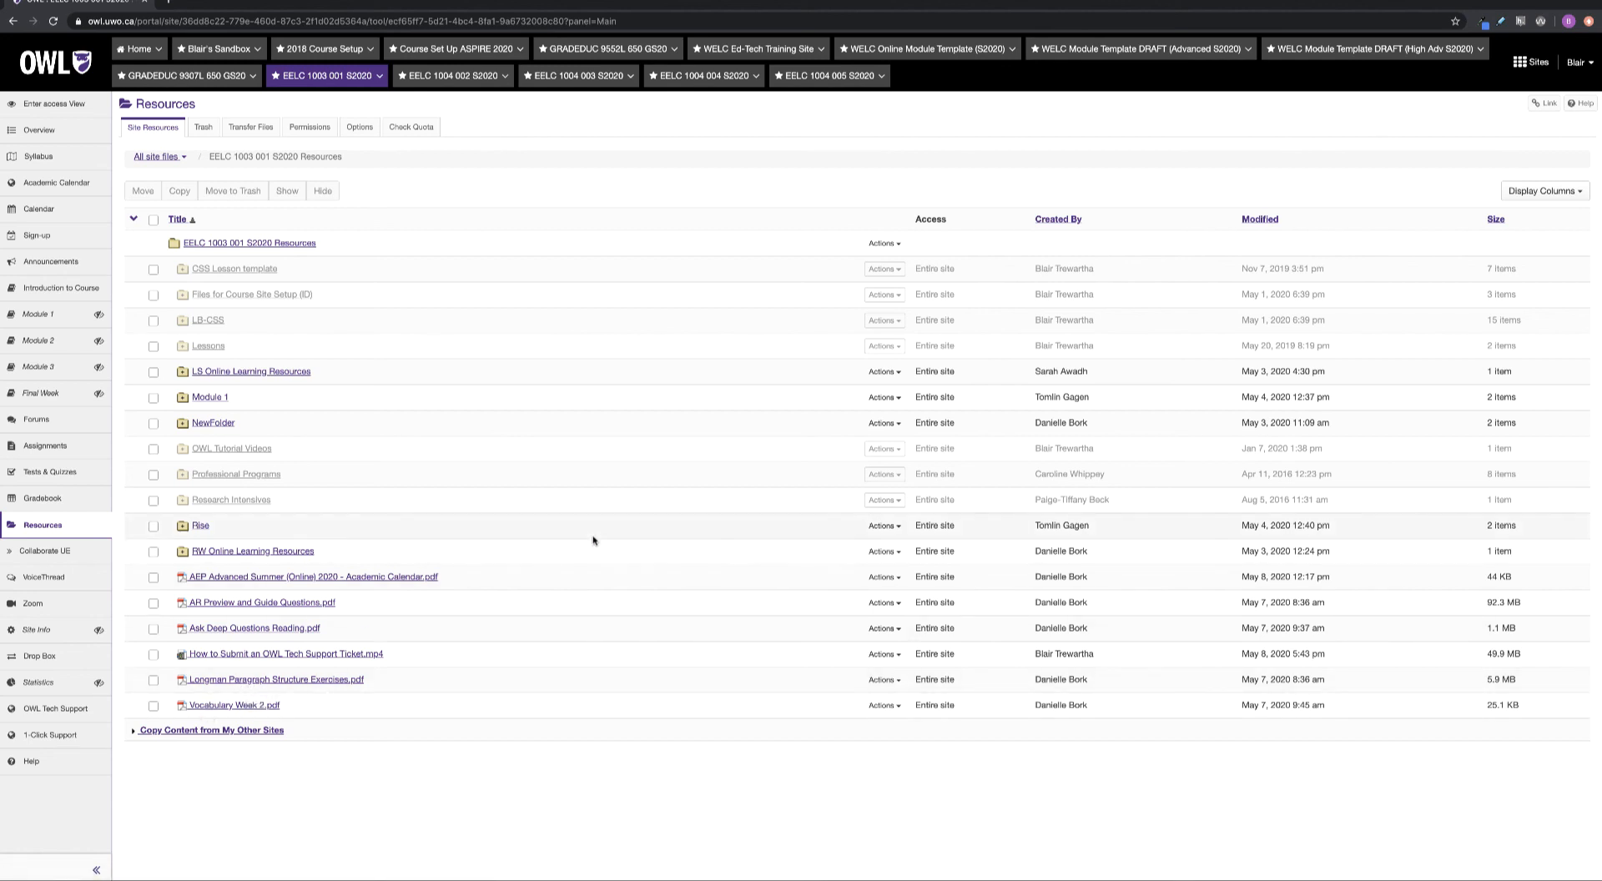
left_click(896, 554)
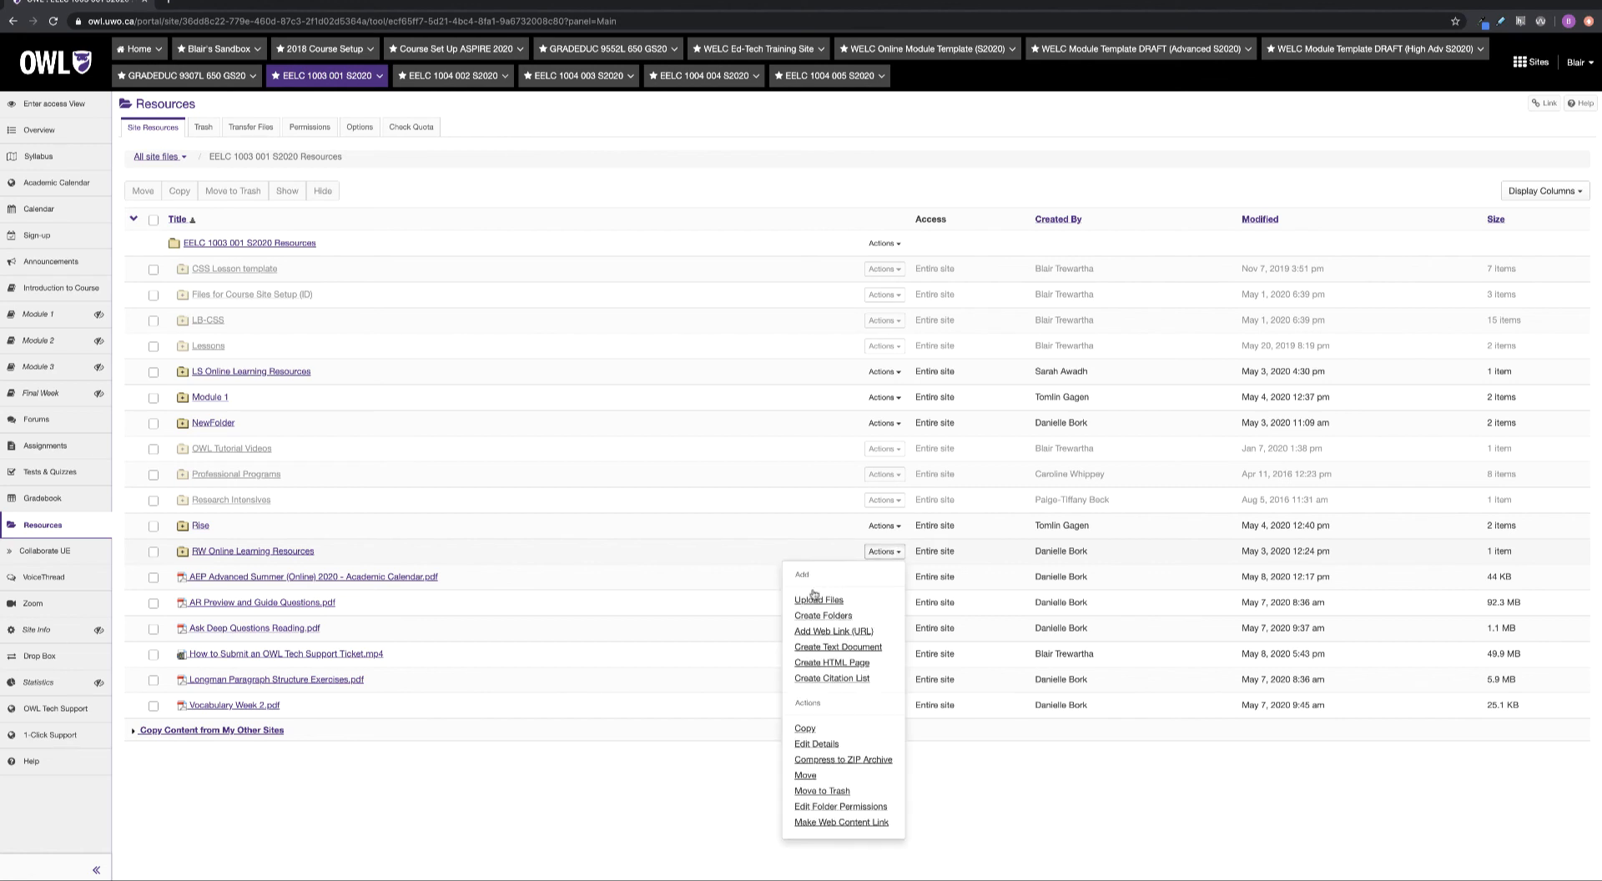
left_click(816, 744)
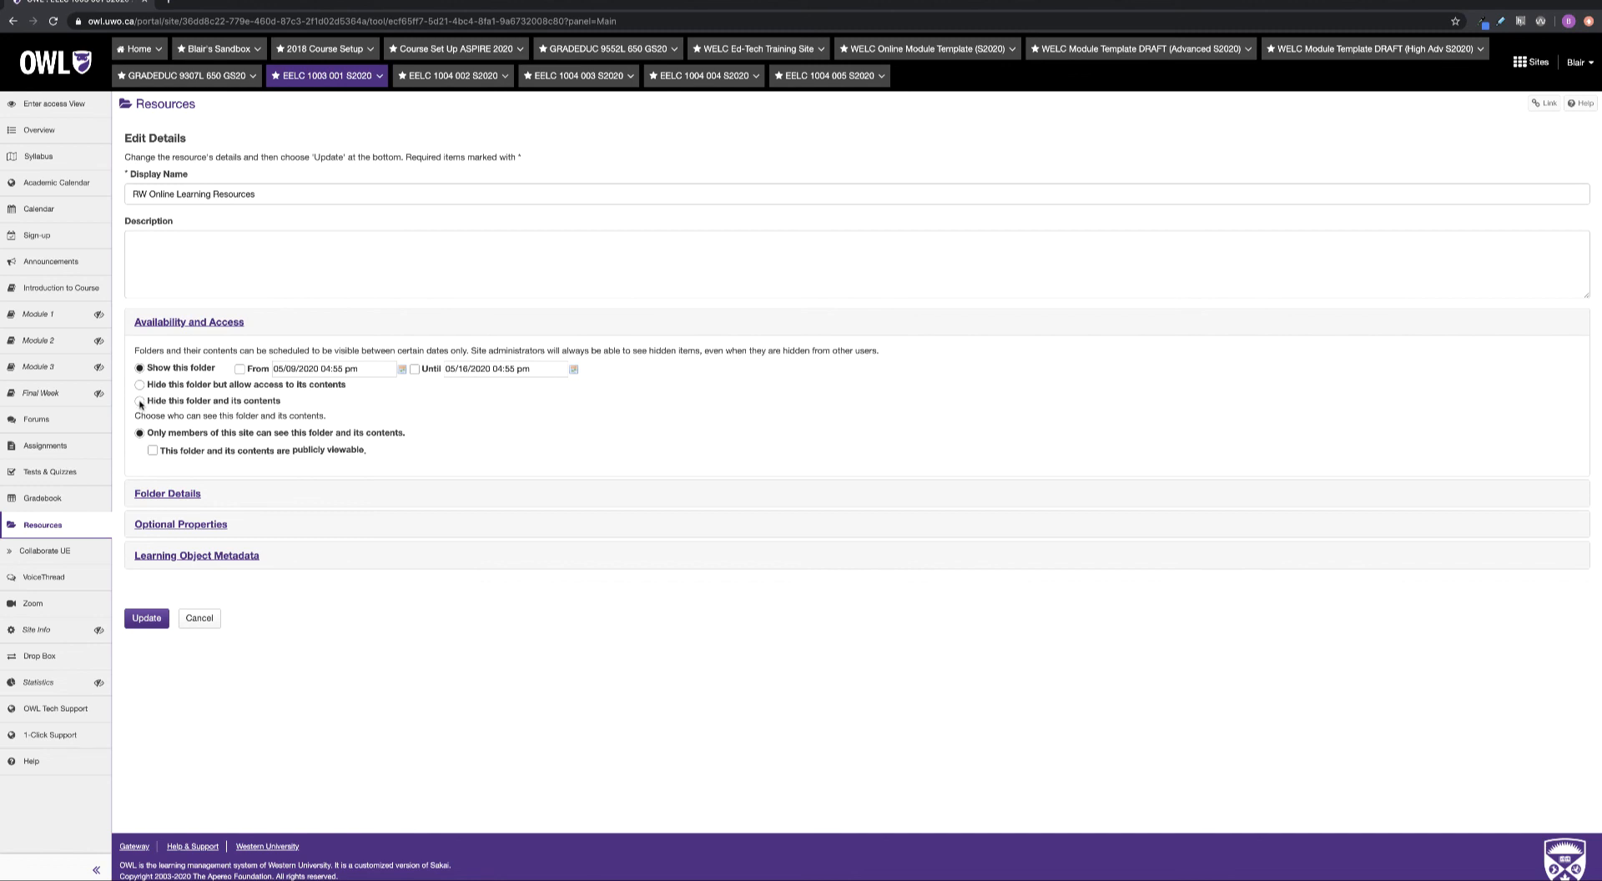
left_click(141, 402)
left_click(139, 385)
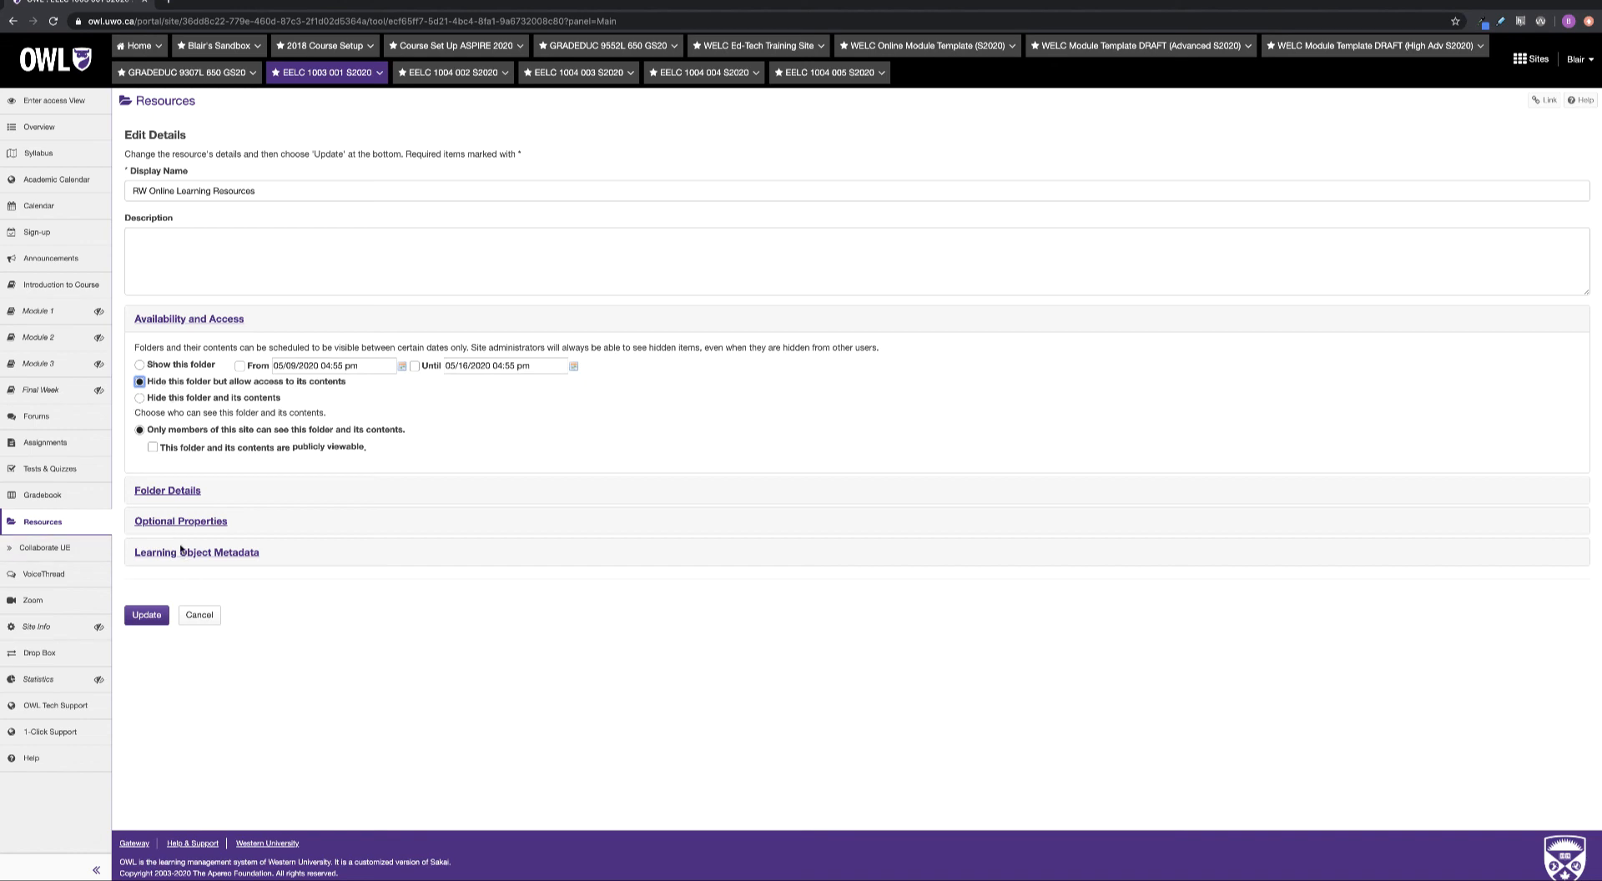
left_click(139, 398)
left_click(139, 365)
left_click(201, 618)
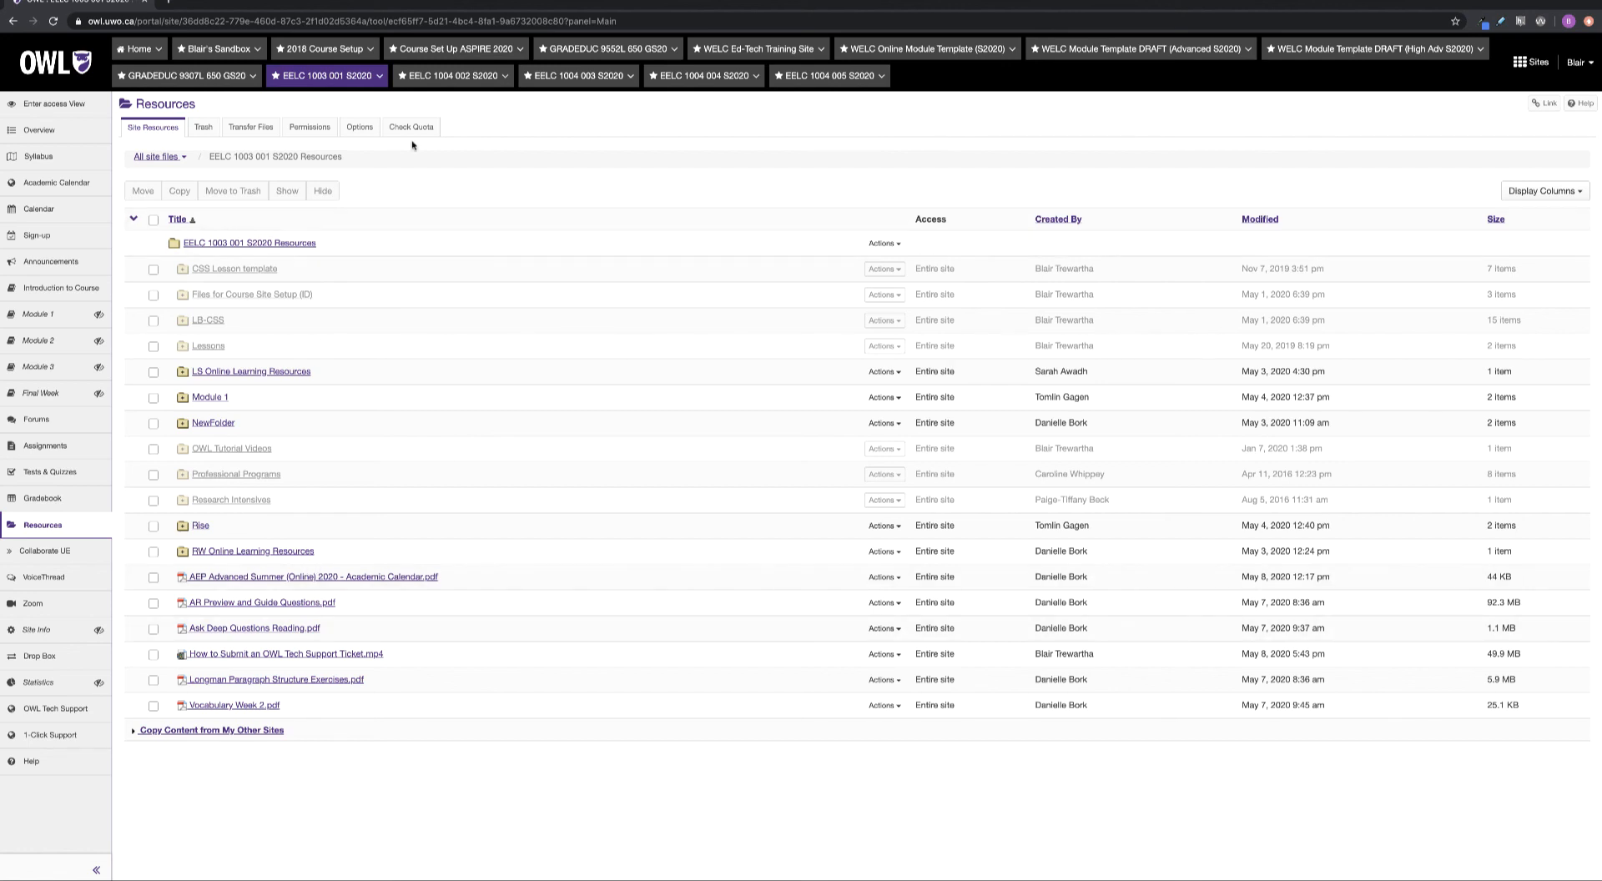
left_click(334, 76)
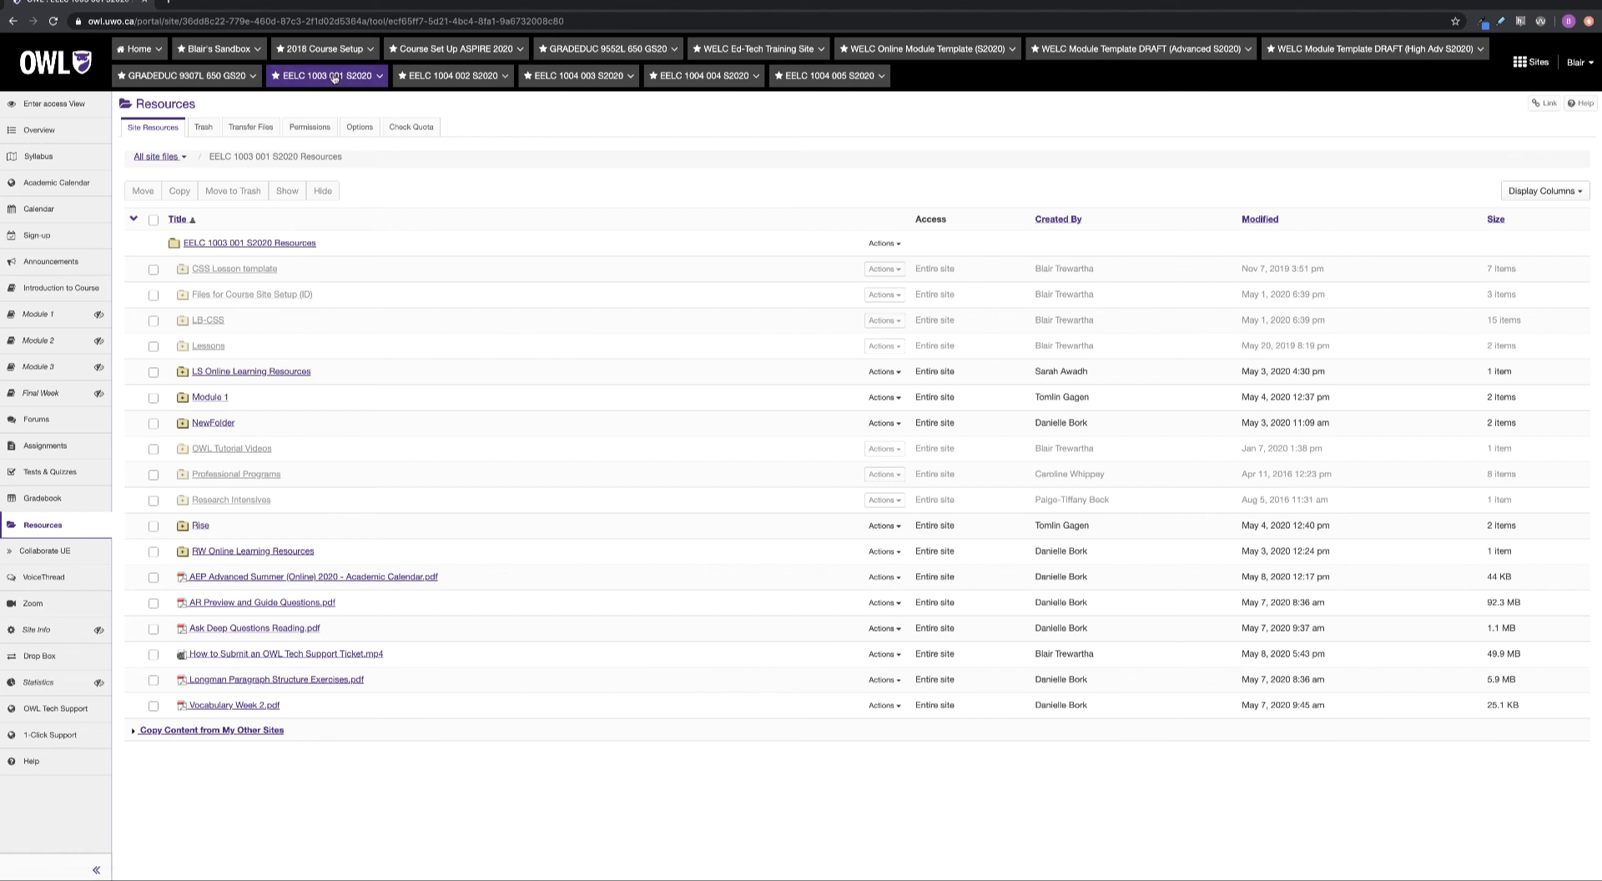